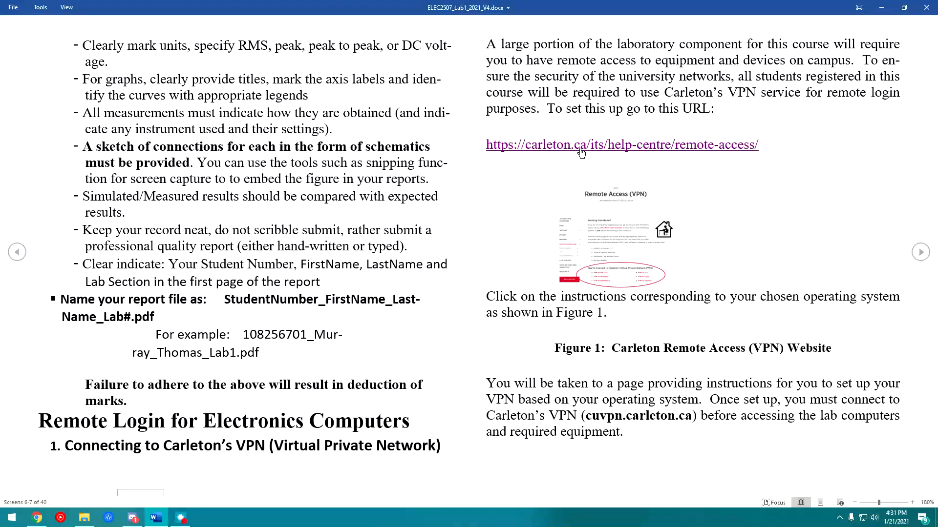
- Follow the carleton.ca/its/help-centre/remote-access/ link in the lab manual's VPN section
{"action": "left_click", "coordinate": [581, 152]}
- Open the VPN for Windows 10 guide from the Remote Access help page
{"action": "scroll", "coordinate": [359, 226], "scroll_direction": "down", "scroll_amount": 5}
{"action": "left_click_drag", "start_coordinate": [440, 325], "coordinate": [348, 249]}
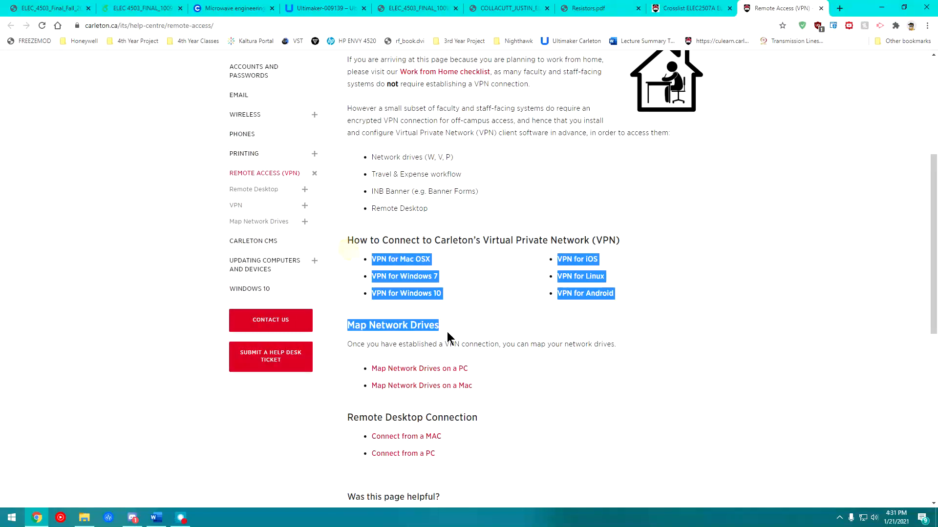
{"action": "left_click", "coordinate": [472, 311]}
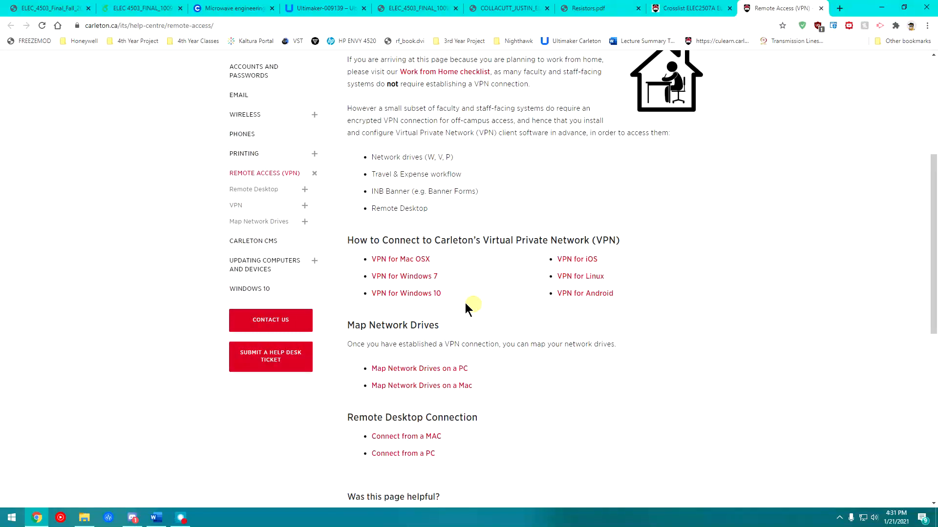
{"action": "left_click", "coordinate": [420, 294]}
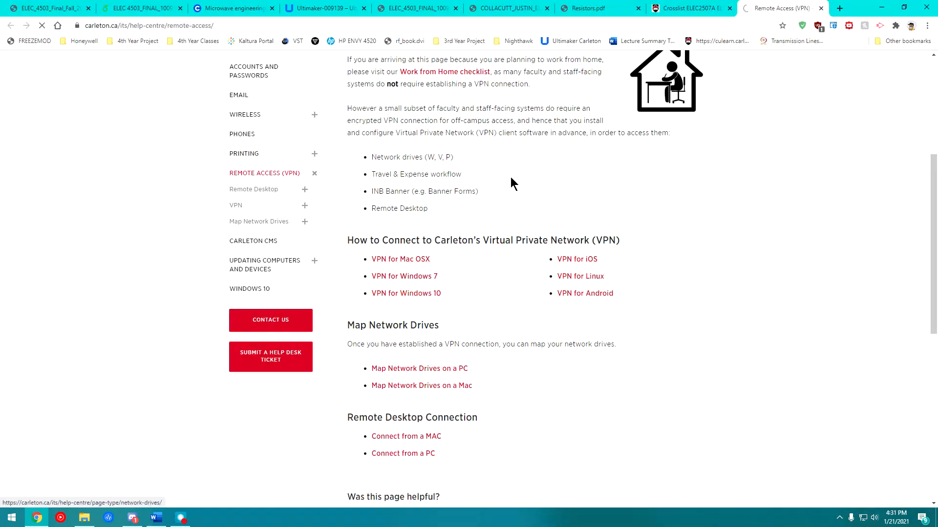
- Open the cuvpn.carleton.ca login page linked in step 1 of the guide
{"action": "left_click_drag", "start_coordinate": [498, 334], "coordinate": [495, 356]}
{"action": "scroll", "coordinate": [468, 338], "scroll_direction": "down", "scroll_amount": 1}
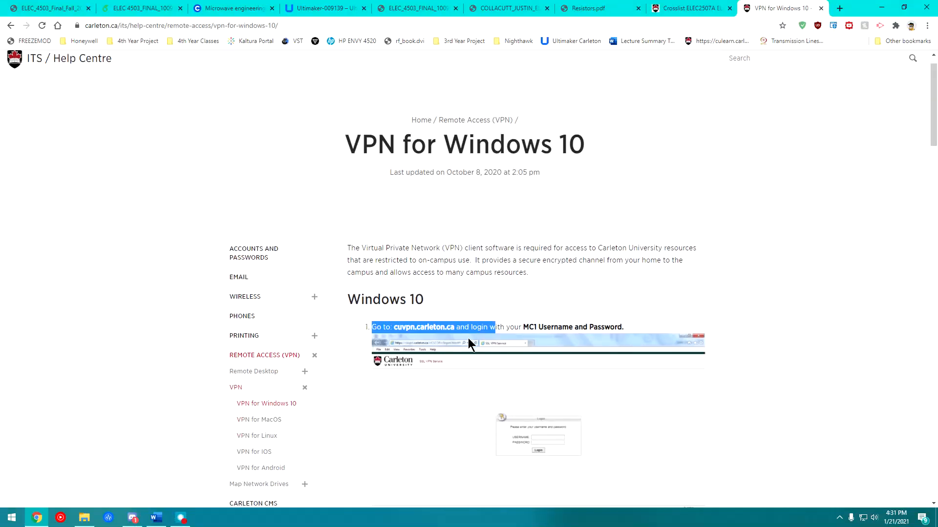
{"action": "left_click", "coordinate": [423, 310]}
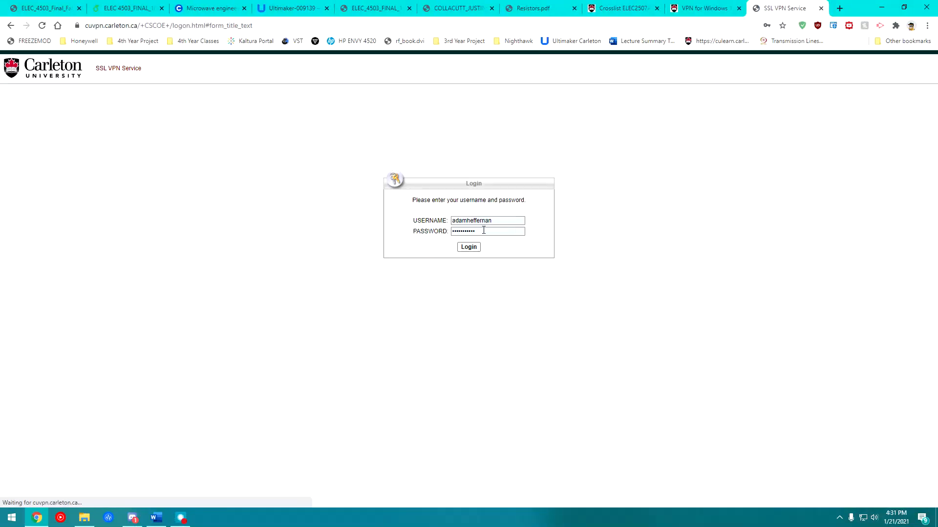
- Check the prefilled username and saved password in the SSL VPN login form
{"action": "left_click_drag", "start_coordinate": [509, 221], "coordinate": [385, 230]}
{"action": "left_click", "coordinate": [386, 230]}
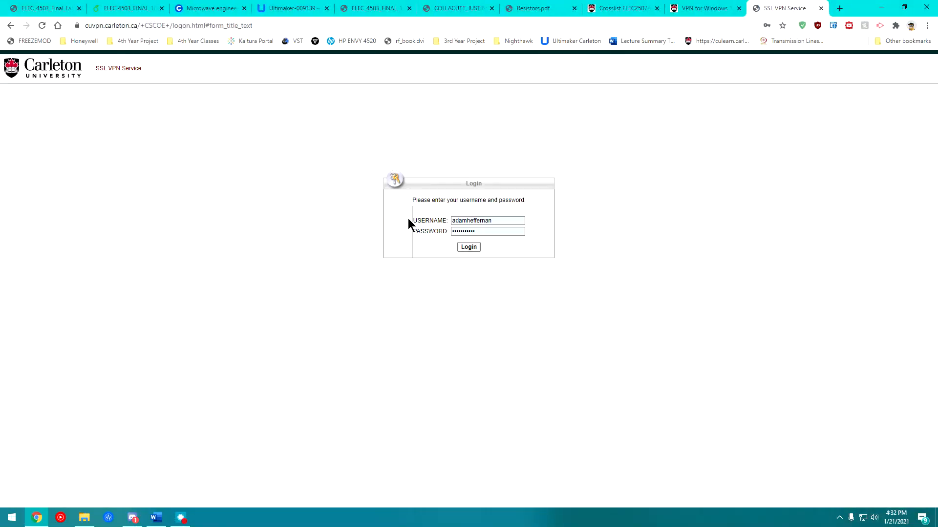
{"action": "left_click_drag", "start_coordinate": [478, 220], "coordinate": [441, 220]}
{"action": "left_click", "coordinate": [472, 218]}
{"action": "left_click", "coordinate": [467, 231]}
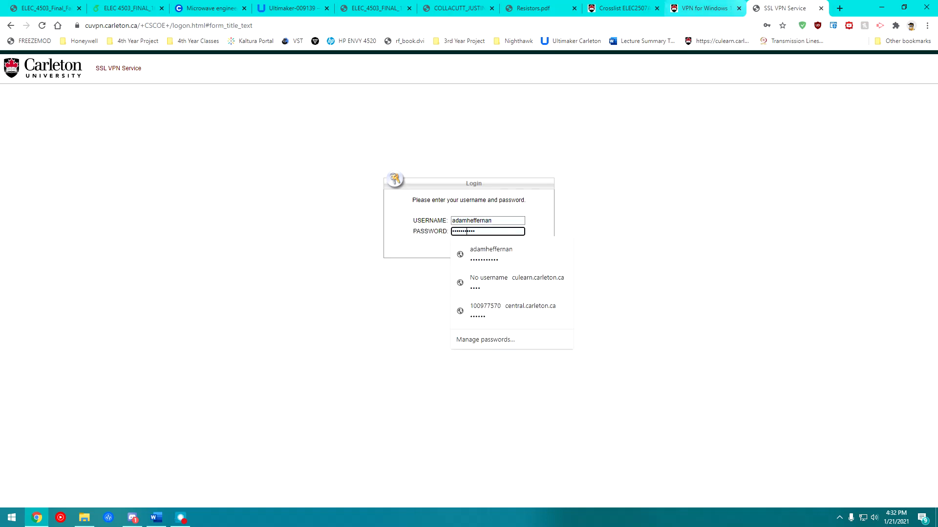
{"action": "left_click", "coordinate": [625, 192]}
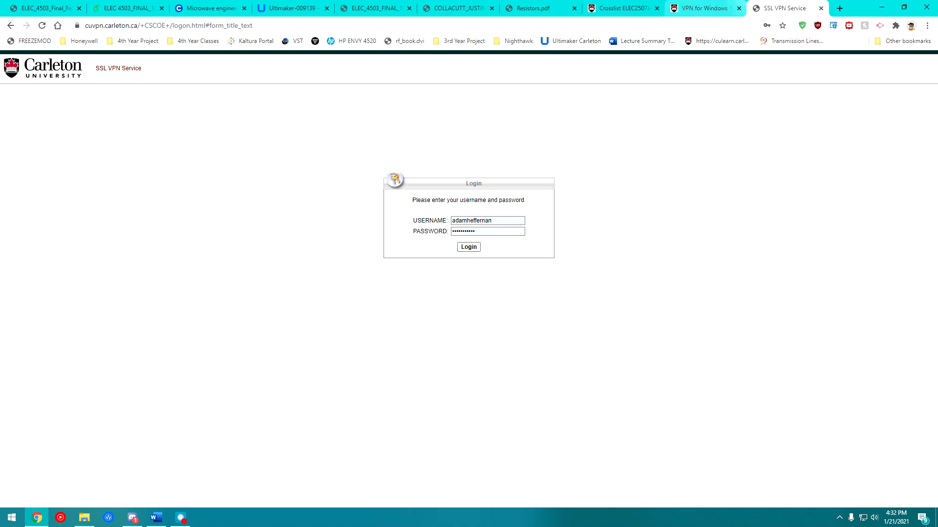
- Close the VPN login tab and disconnect the current AnyConnect VPN session
{"action": "left_click", "coordinate": [820, 9]}
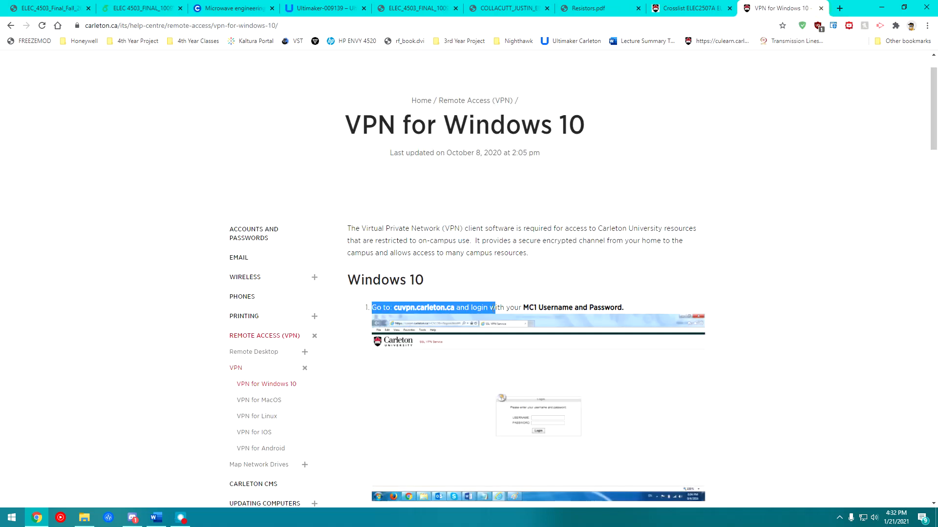
{"action": "left_click", "coordinate": [119, 397]}
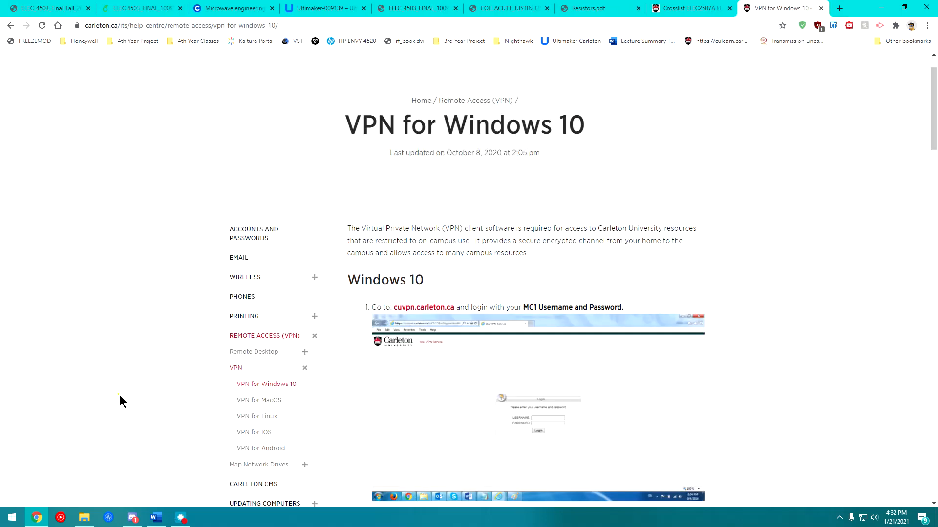
{"action": "left_click", "coordinate": [839, 519]}
{"action": "left_click", "coordinate": [862, 479]}
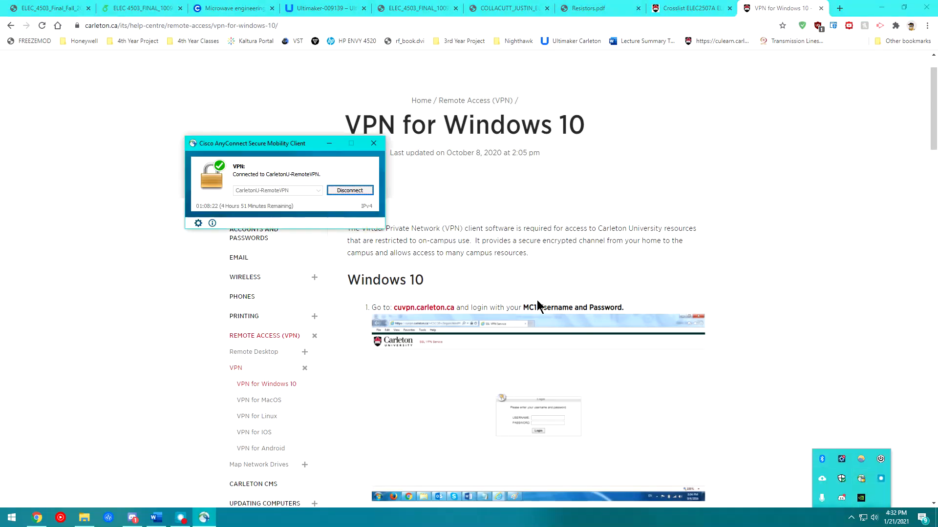
{"action": "left_click", "coordinate": [349, 192]}
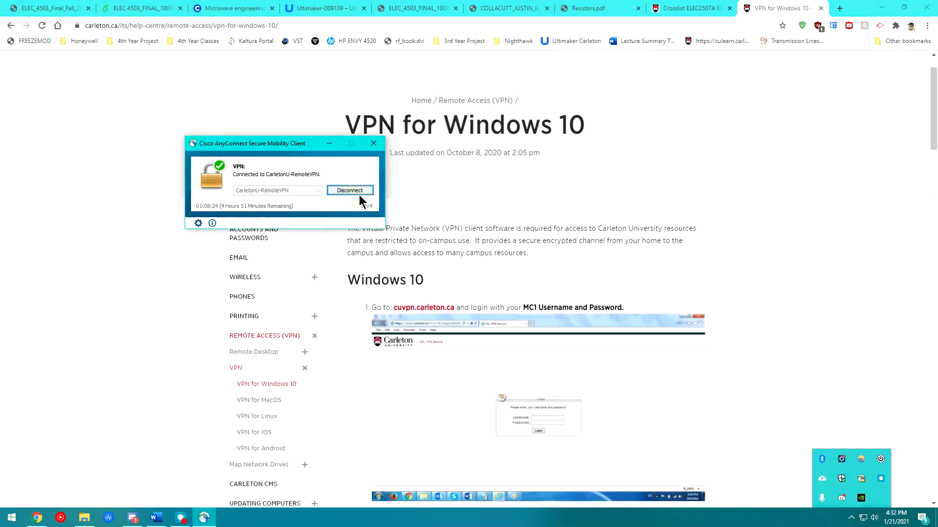
{"action": "left_click", "coordinate": [373, 143]}
- Relaunch Cisco AnyConnect and start connecting to CarletonU-RemoteVPN
{"action": "left_click", "coordinate": [12, 517]}
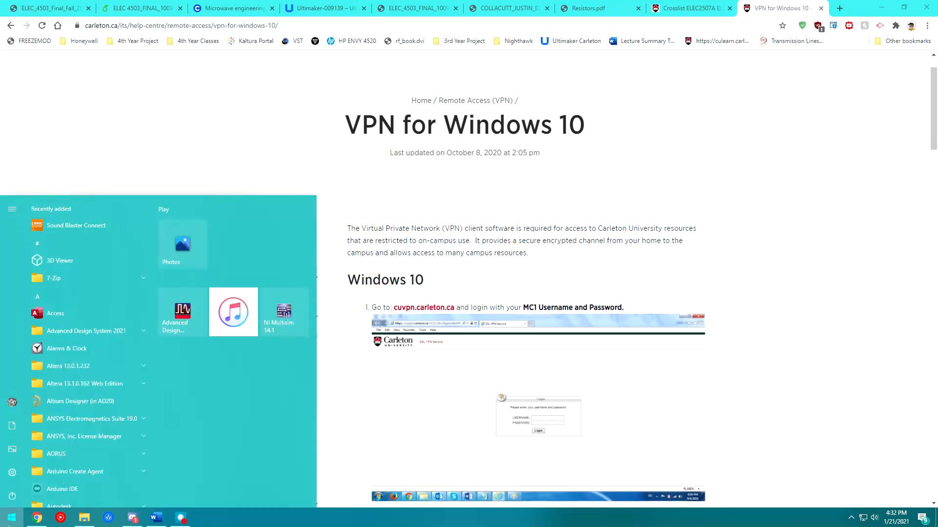
{"action": "type", "text": "cisc"}
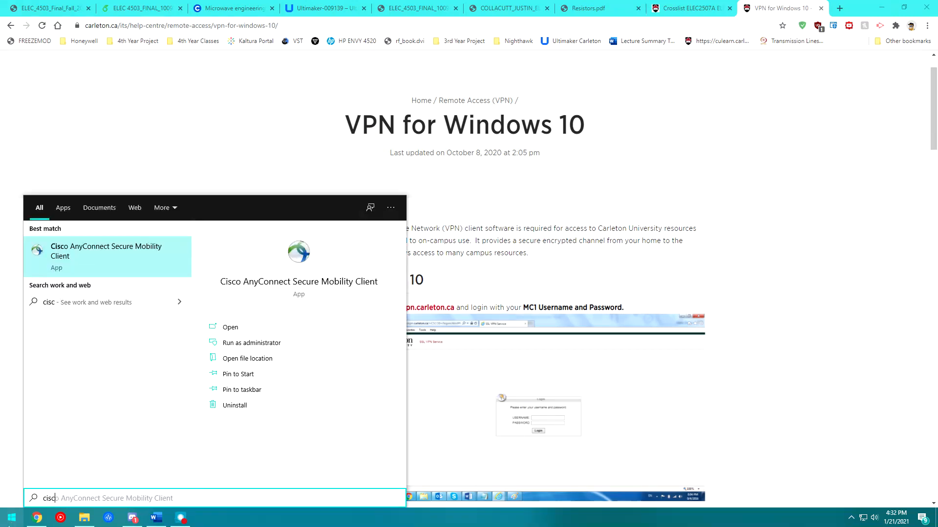
{"action": "key", "text": "Return"}
{"action": "left_click", "coordinate": [351, 192]}
- Enter the VPN account password, accept the usage banner, and return to the lab manual
{"action": "left_click_drag", "start_coordinate": [125, 156], "coordinate": [92, 156]}
{"action": "left_click", "coordinate": [121, 155]}
{"action": "key", "text": "Tab"}
{"action": "type", "text": "************"}
{"action": "key", "text": "Return"}
{"action": "left_click_drag", "start_coordinate": [513, 249], "coordinate": [444, 262]}
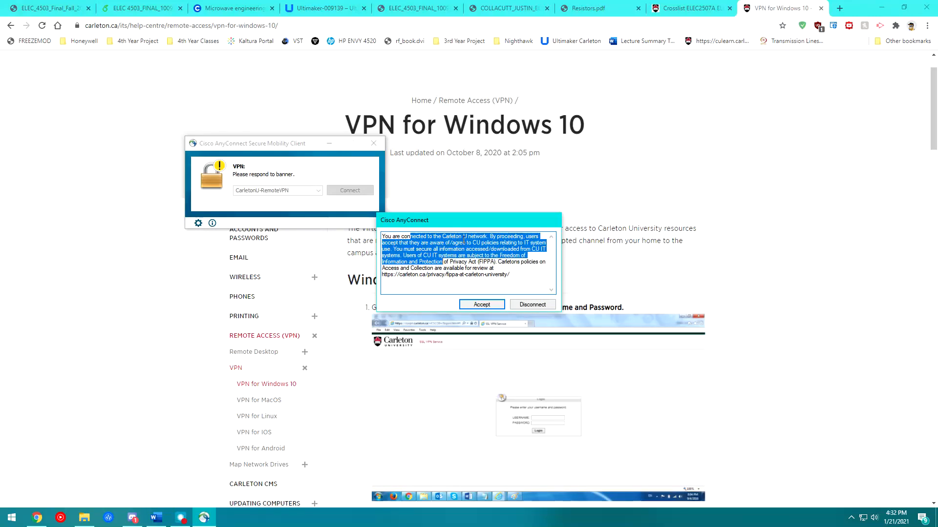
{"action": "left_click", "coordinate": [491, 306]}
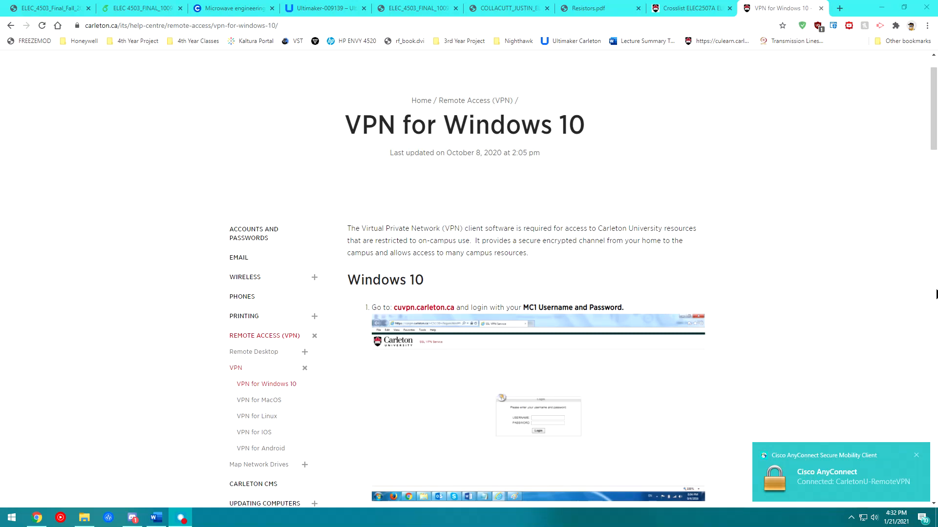
{"action": "key", "text": "alt+Tab"}
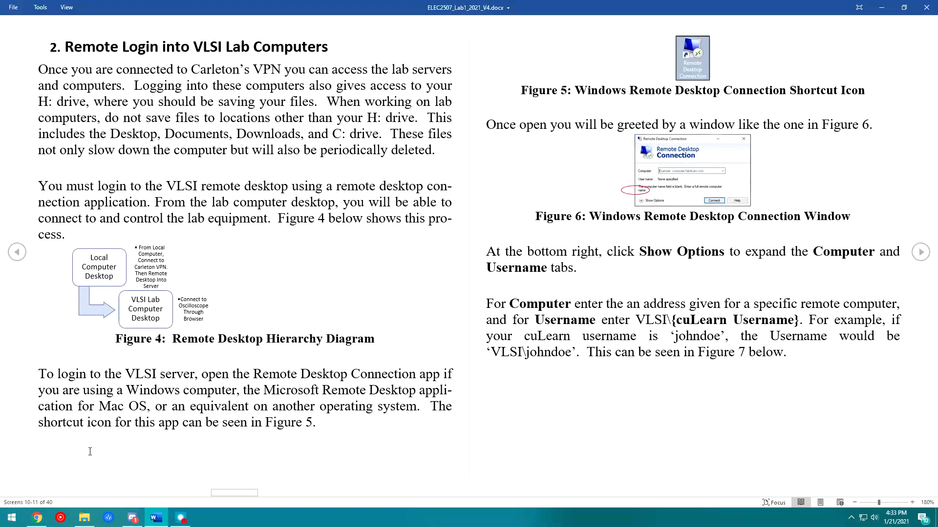
- Page to the Figures 7–8 pages and follow the remoteaccess.labstats.com ELEC2507 stations link
{"action": "left_click", "coordinate": [19, 518]}
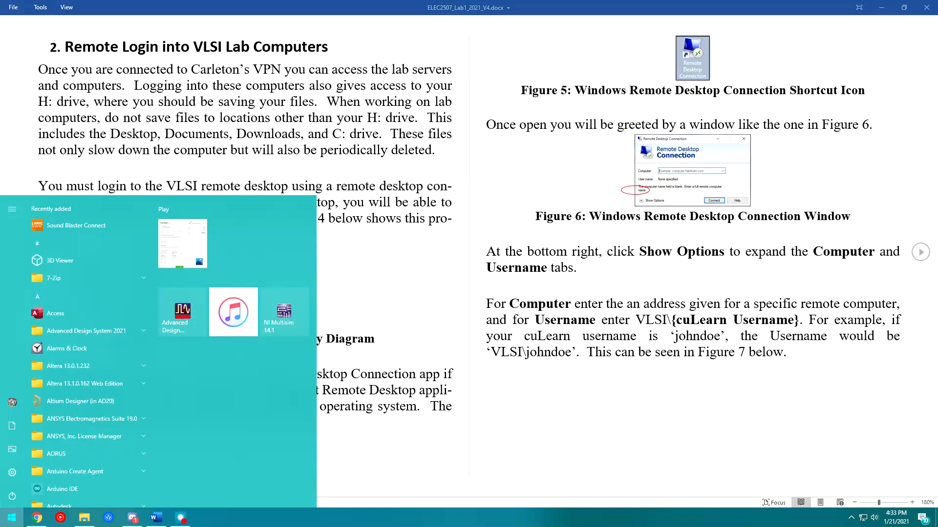
{"action": "type", "text": "re"}
{"action": "key", "text": "Return"}
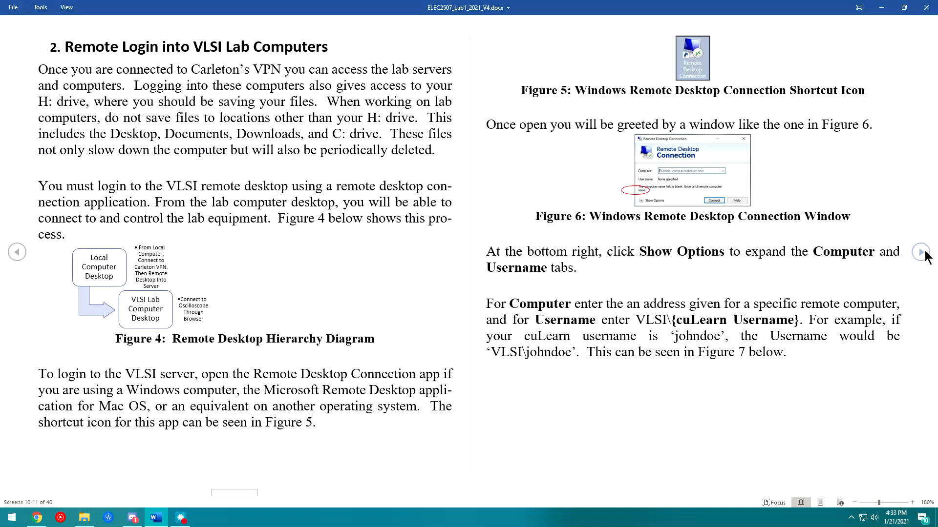
{"action": "left_click", "coordinate": [921, 252]}
{"action": "left_click", "coordinate": [917, 255]}
{"action": "left_click", "coordinate": [17, 252]}
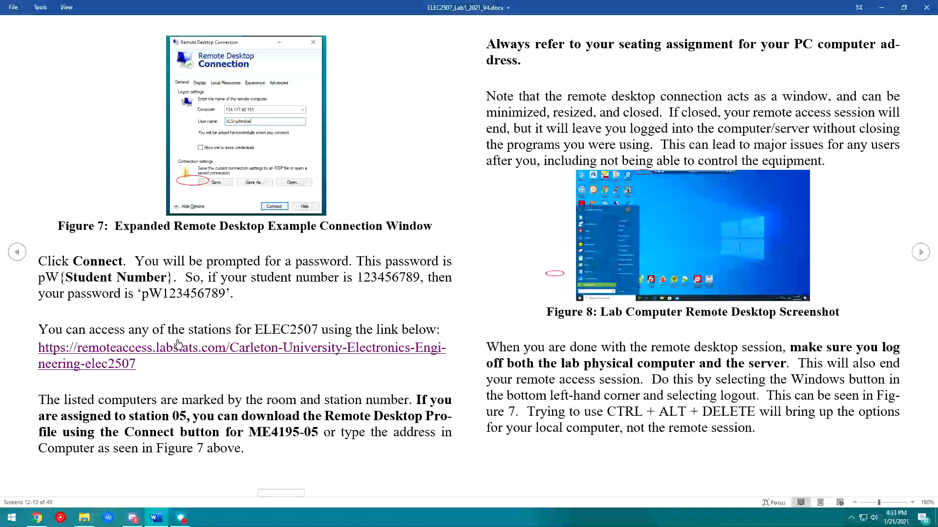
{"action": "left_click", "coordinate": [179, 348]}
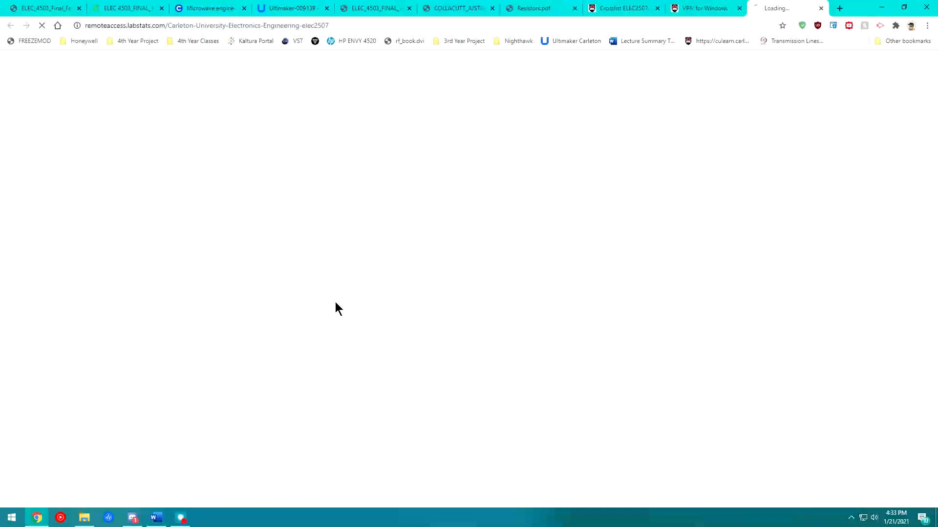
- Go to culearn.carleton.ca and open the ELEC2507 Electronics I course page
{"action": "scroll", "coordinate": [274, 294], "scroll_direction": "down", "scroll_amount": 2}
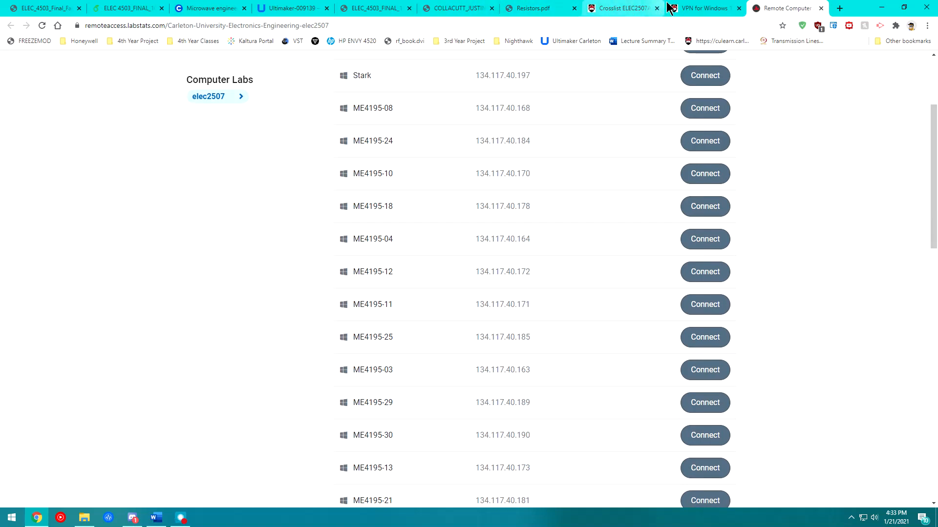
{"action": "left_click", "coordinate": [670, 9]}
{"action": "left_click", "coordinate": [575, 27]}
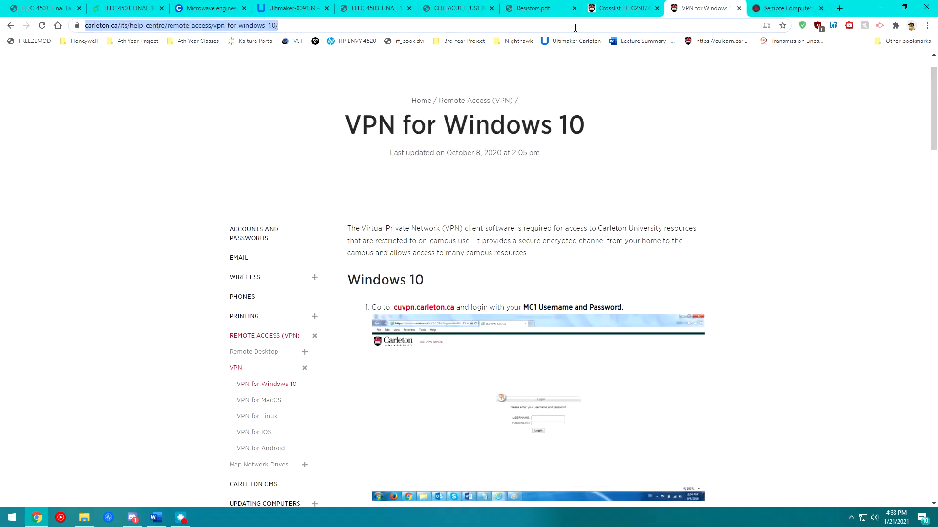
{"action": "type", "text": "cu"}
{"action": "key", "text": "Return"}
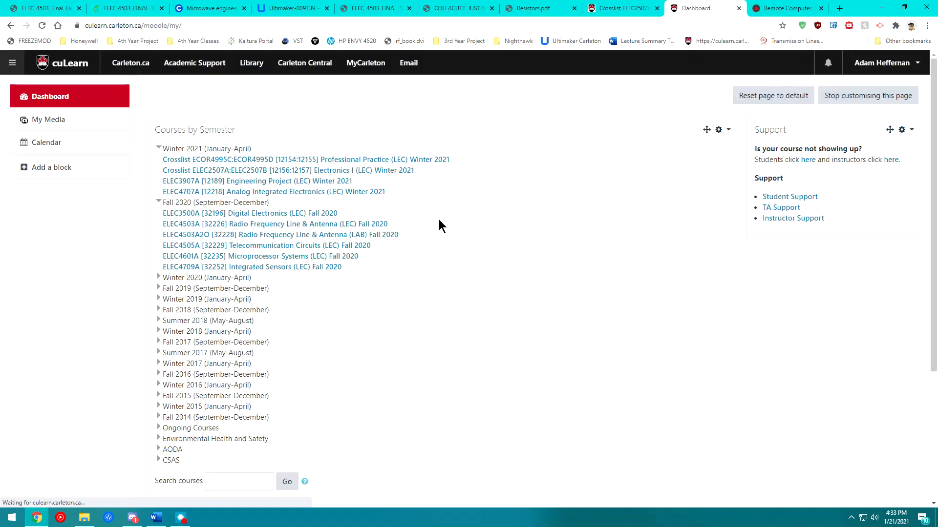
{"action": "left_click", "coordinate": [246, 171]}
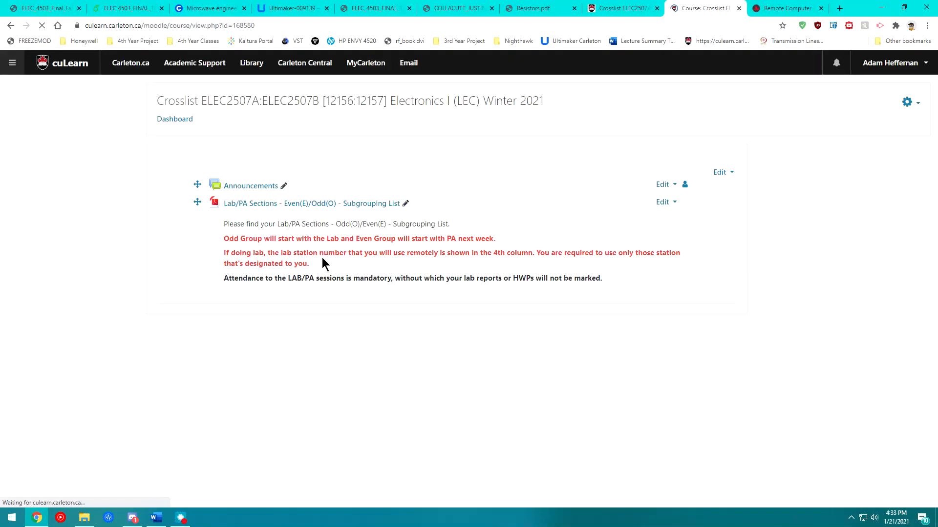
- Check the Lab Master Groupings List, then go back to the course page
{"action": "scroll", "coordinate": [356, 288], "scroll_direction": "down", "scroll_amount": 15}
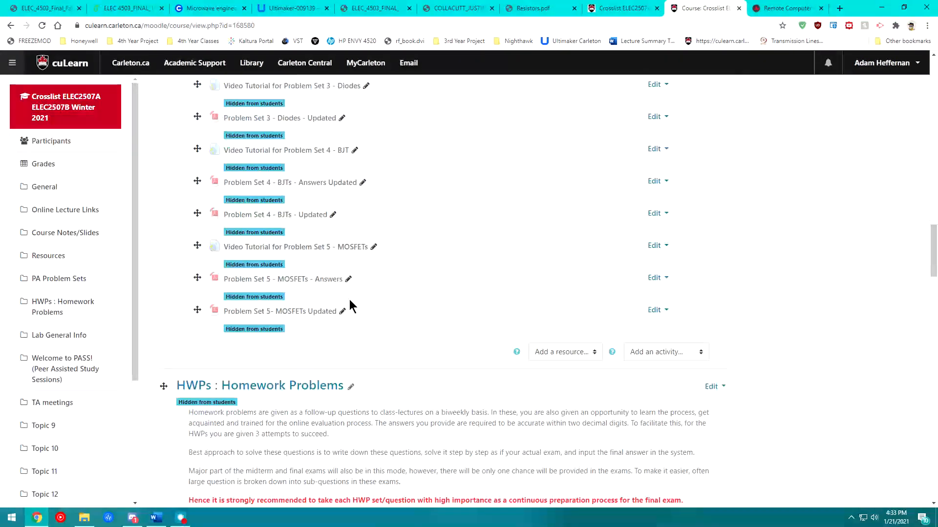
{"action": "scroll", "coordinate": [350, 299], "scroll_direction": "down", "scroll_amount": 20}
{"action": "scroll", "coordinate": [271, 303], "scroll_direction": "down", "scroll_amount": 4}
{"action": "scroll", "coordinate": [268, 304], "scroll_direction": "up", "scroll_amount": 13}
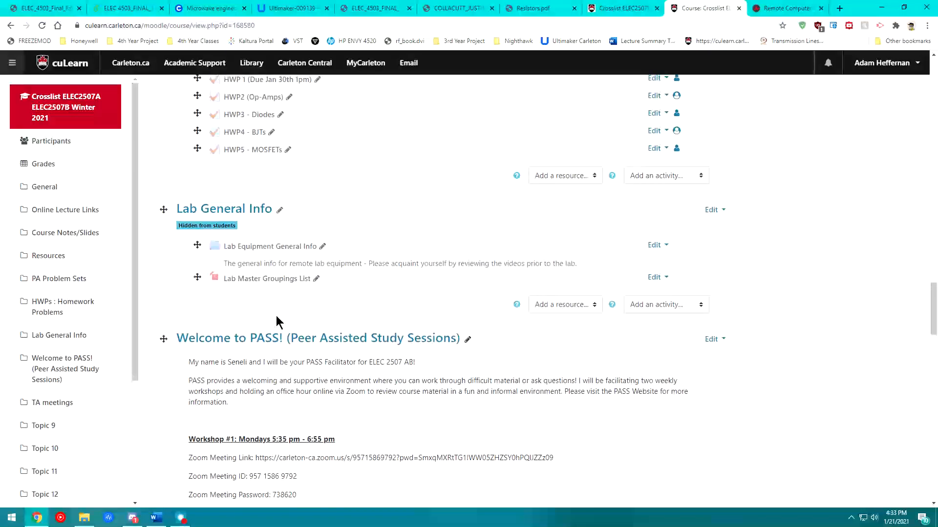
{"action": "left_click", "coordinate": [261, 292]}
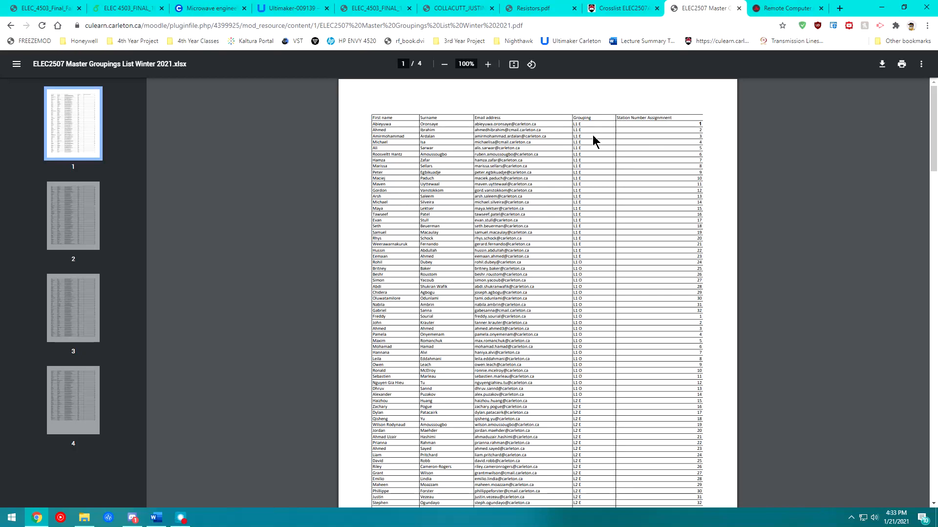
{"action": "left_click_drag", "start_coordinate": [583, 124], "coordinate": [620, 125]}
{"action": "left_click", "coordinate": [11, 26]}
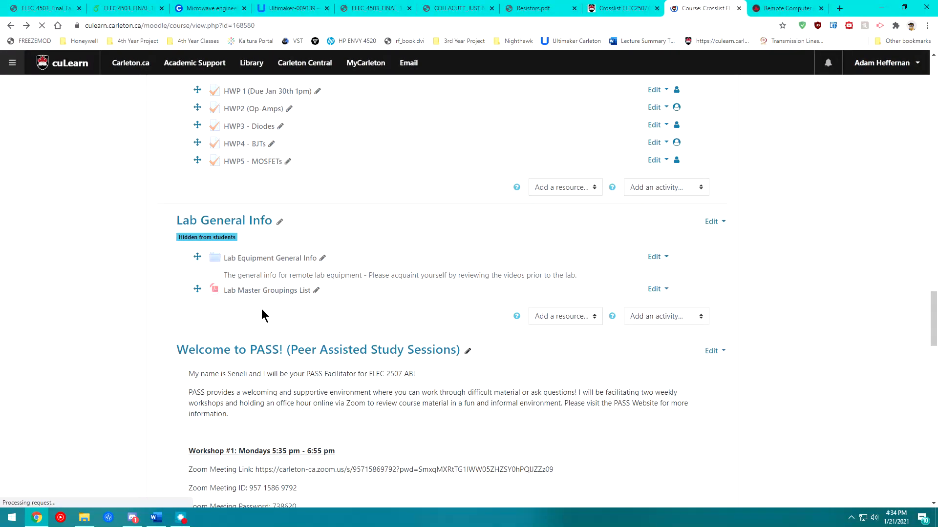
- Open the Lab 1 Resistors List further down the course page
{"action": "scroll", "coordinate": [232, 279], "scroll_direction": "down", "scroll_amount": 12}
{"action": "scroll", "coordinate": [232, 279], "scroll_direction": "down", "scroll_amount": 6}
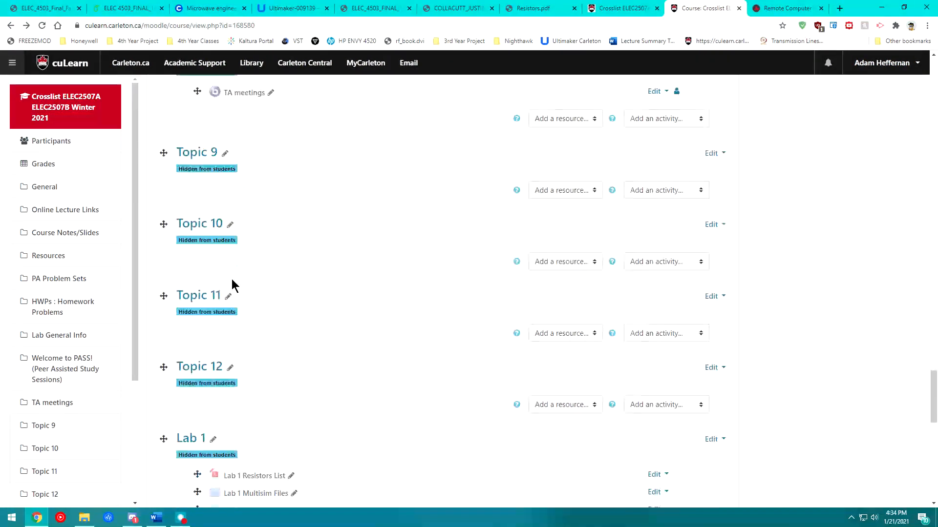
{"action": "left_click", "coordinate": [253, 379]}
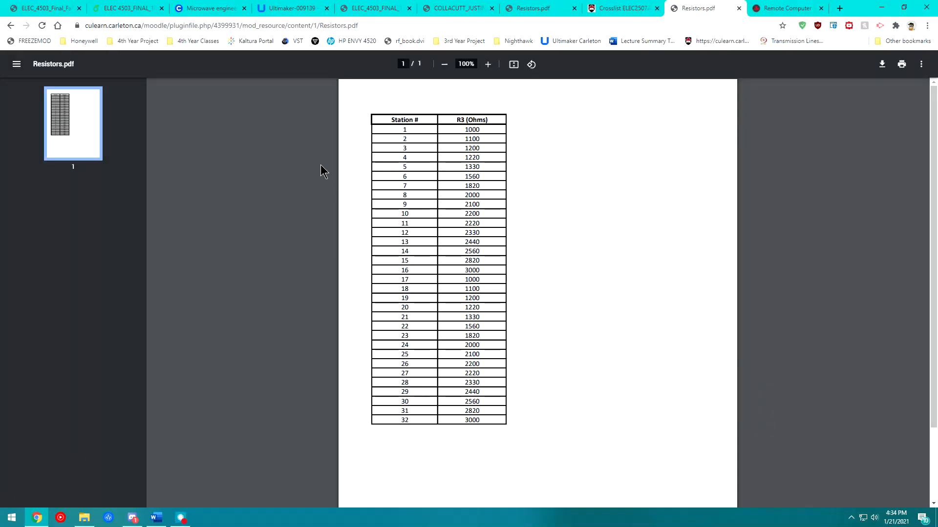
- Look up the R3 (Ohms) value in Resistors.pdf, 1220 for station 4, then return to LabStats
{"action": "left_click_drag", "start_coordinate": [457, 121], "coordinate": [492, 127]}
{"action": "left_click", "coordinate": [486, 137]}
{"action": "left_click_drag", "start_coordinate": [463, 157], "coordinate": [481, 157]}
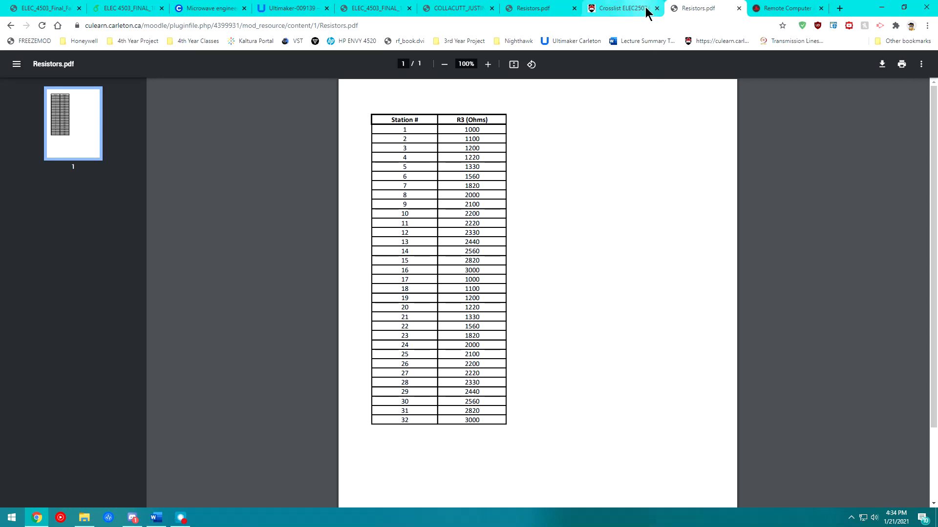
{"action": "key", "text": "ctrl+Tab"}
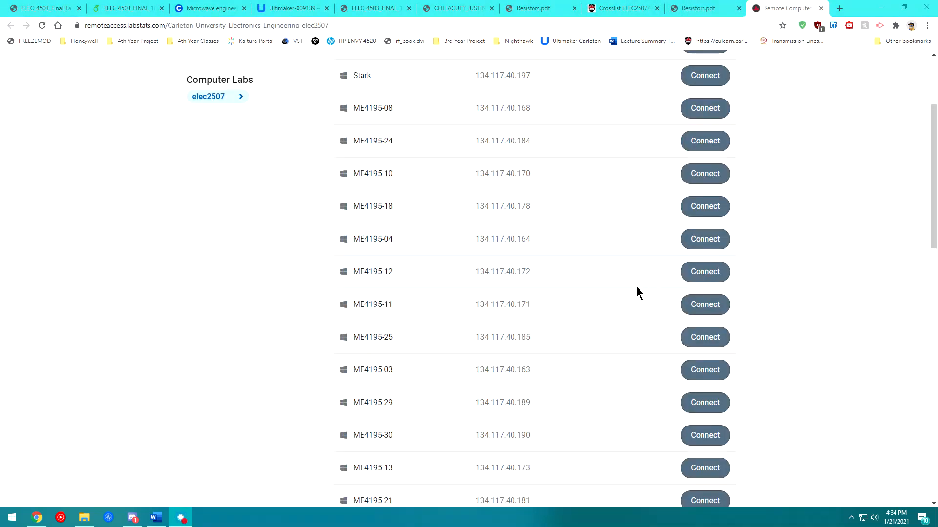
- Download the ME4195-01 .rdp connection file, save it in Downloads and open it
{"action": "scroll", "coordinate": [781, 292], "scroll_direction": "down", "scroll_amount": 5}
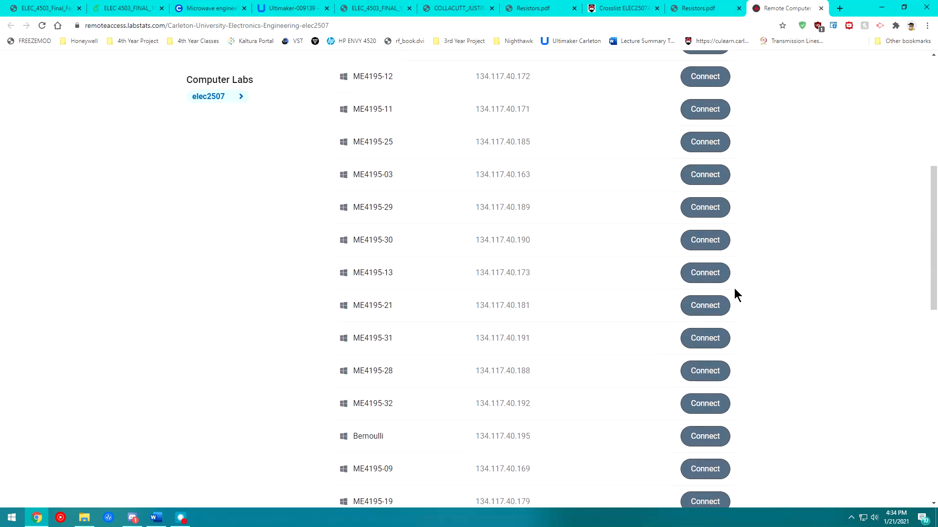
{"action": "scroll", "coordinate": [684, 300], "scroll_direction": "down", "scroll_amount": 8}
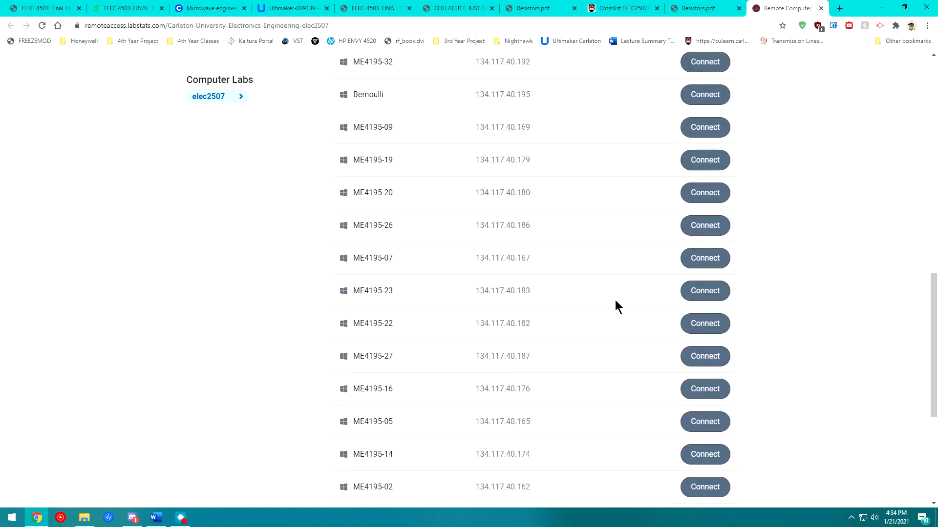
{"action": "scroll", "coordinate": [606, 303], "scroll_direction": "down", "scroll_amount": 3}
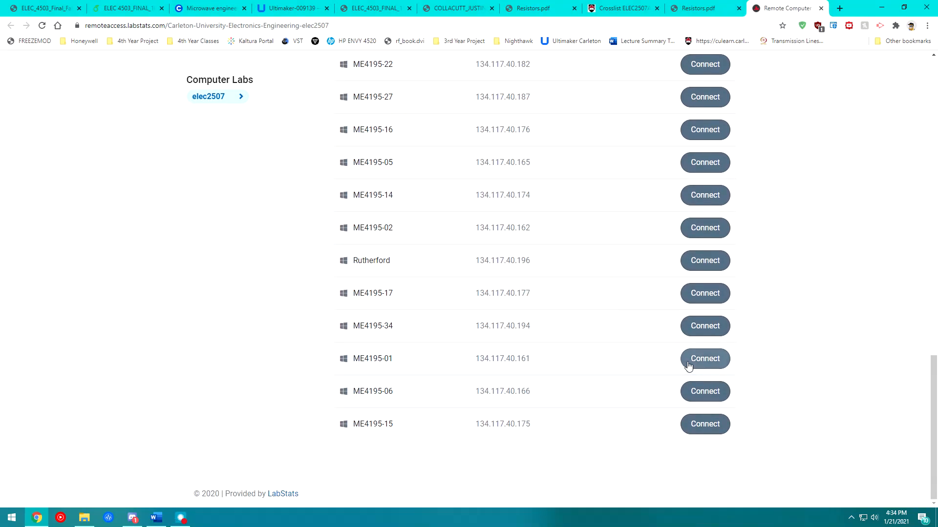
{"action": "left_click_drag", "start_coordinate": [416, 362], "coordinate": [340, 366]}
{"action": "left_click", "coordinate": [363, 360]}
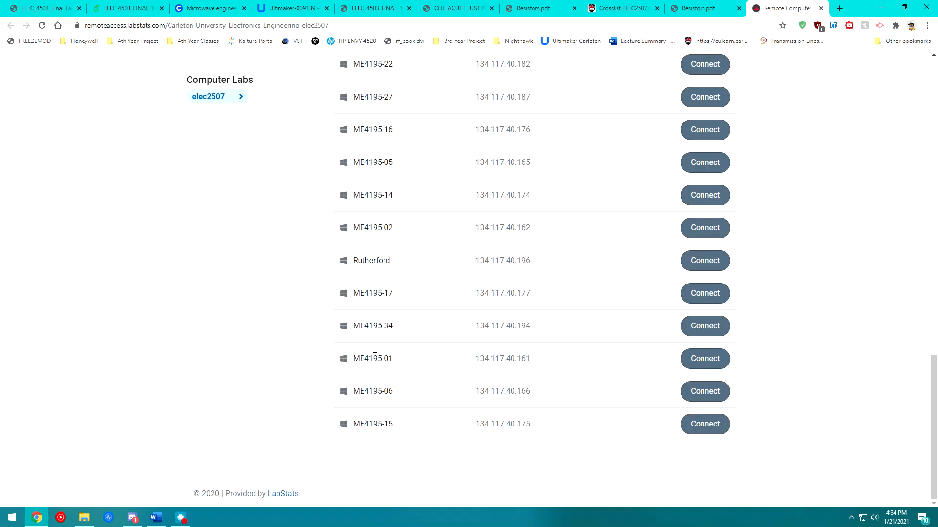
{"action": "left_click", "coordinate": [710, 360]}
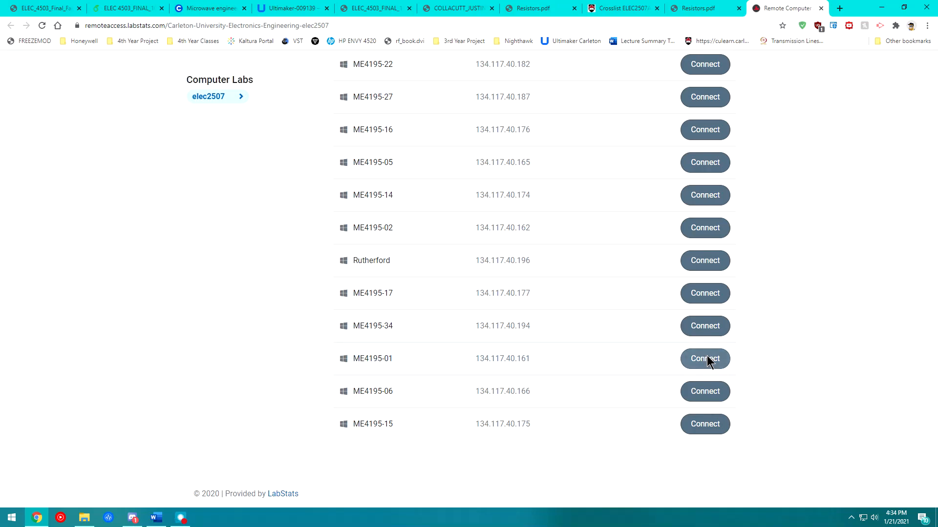
{"action": "left_click", "coordinate": [415, 177]}
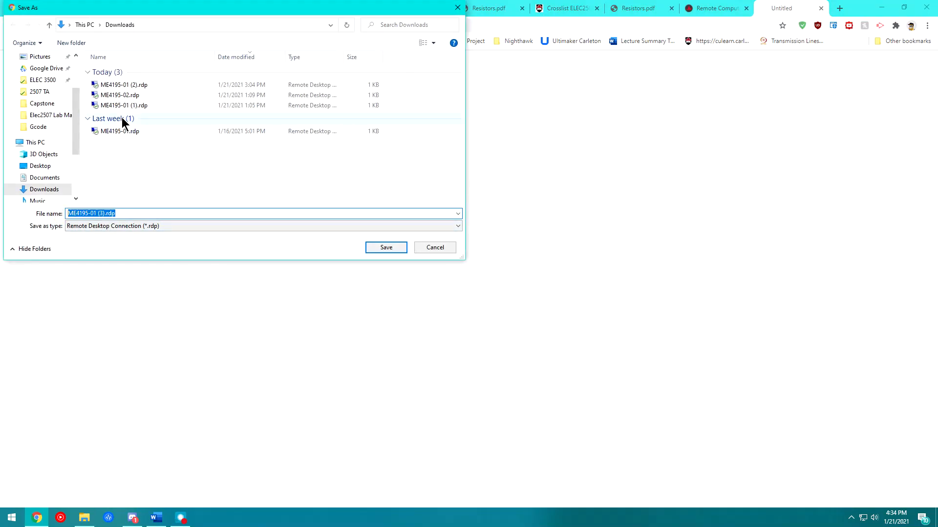
{"action": "left_click", "coordinate": [443, 246]}
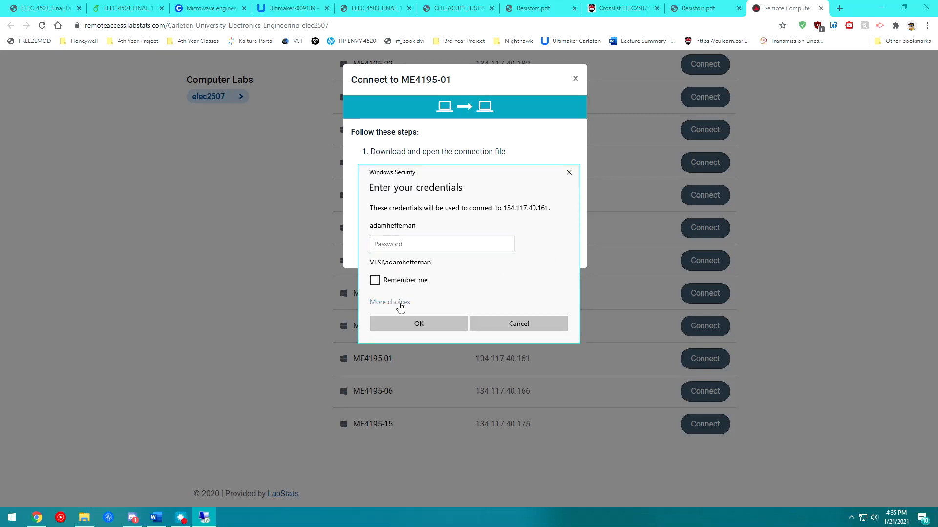
- Sign in to 134.117.40.161 with a different VLSI domain account and password, remembering the credentials
{"action": "left_click", "coordinate": [399, 303]}
{"action": "left_click", "coordinate": [406, 343]}
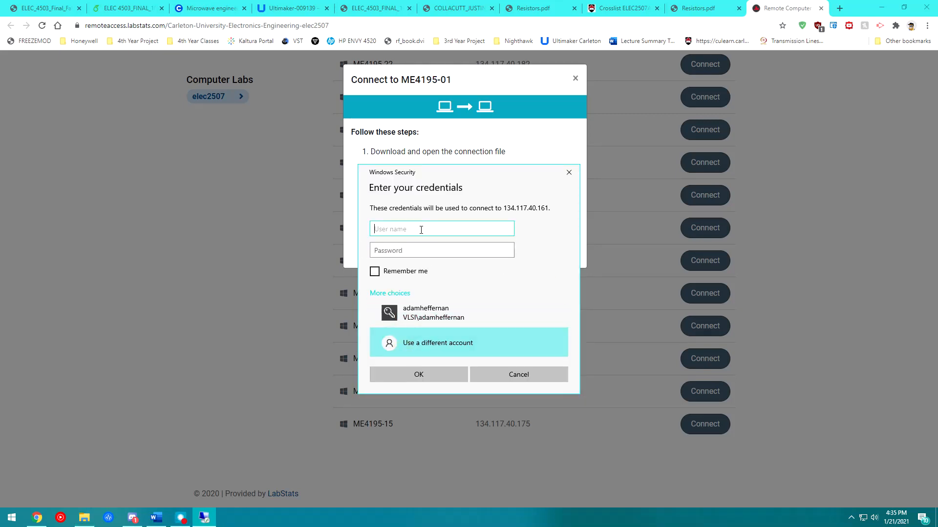
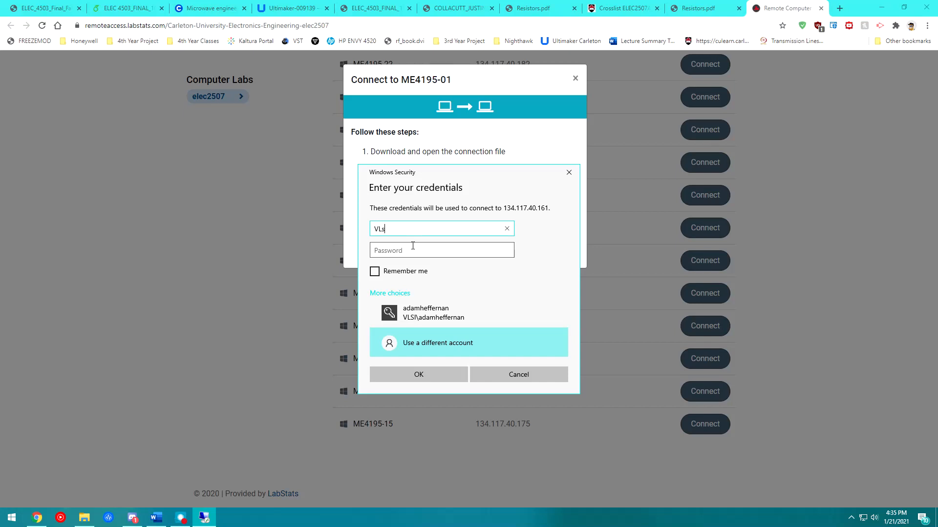
{"action": "key", "text": "Tab"}
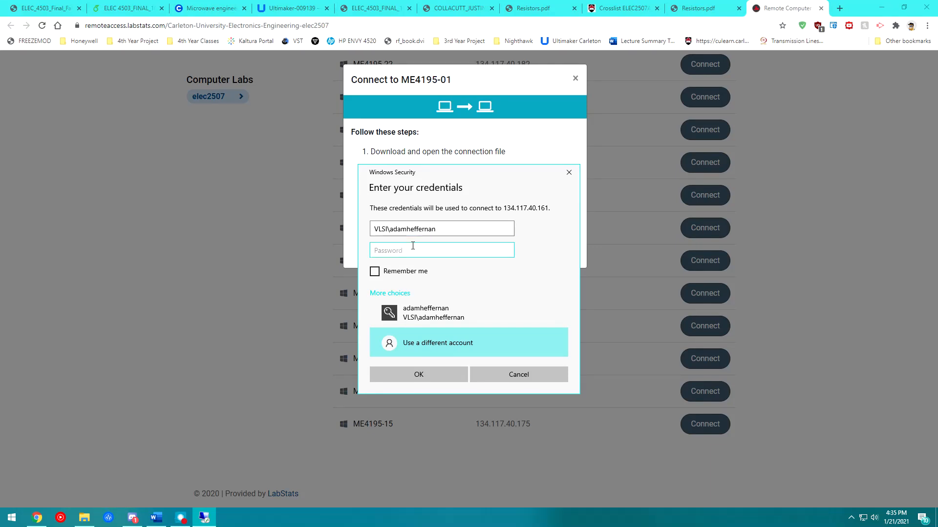
{"action": "type", "text": "••••••••••"}
{"action": "left_click", "coordinate": [375, 271]}
{"action": "left_click", "coordinate": [424, 375]}
{"action": "left_click", "coordinate": [419, 375]}
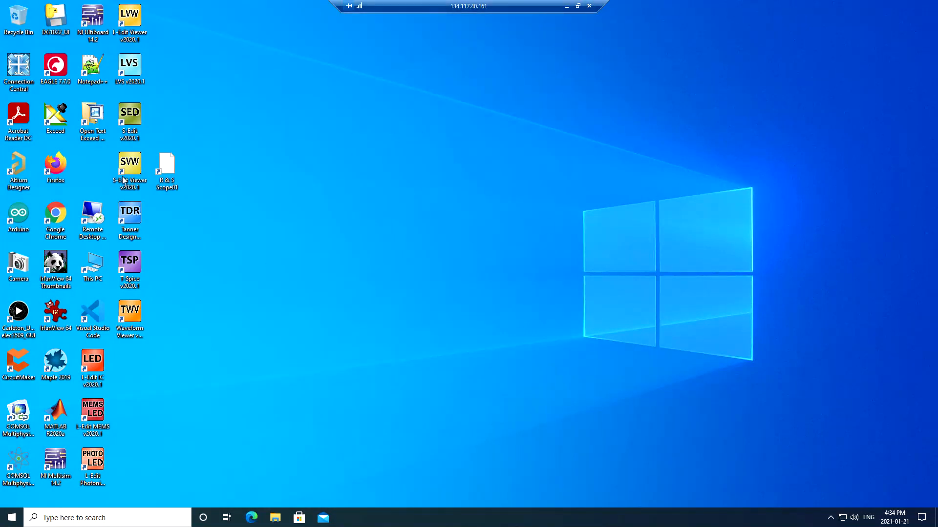
- Launch Chrome on the remote desktop, search for culearn, and open the Carleton cuLearn result
{"action": "double_click", "coordinate": [54, 225]}
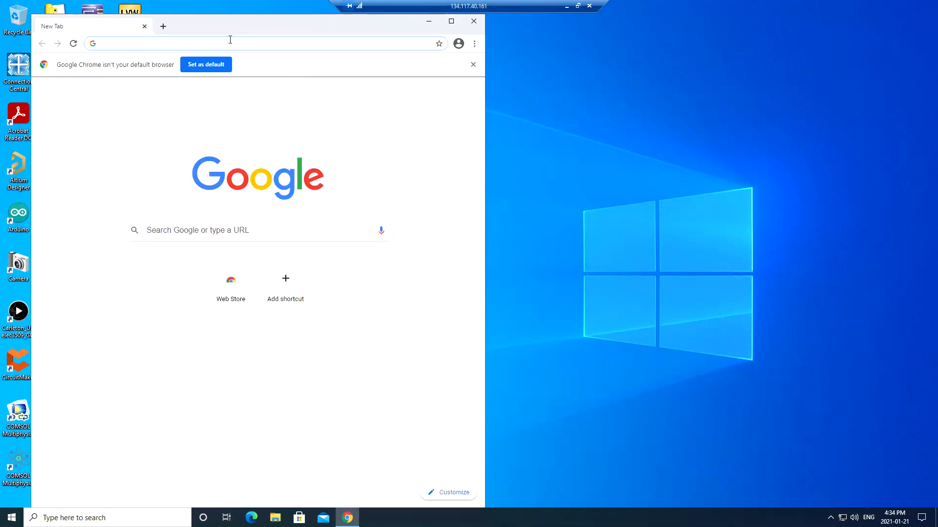
{"action": "left_click", "coordinate": [228, 42]}
{"action": "type", "text": "cu"}
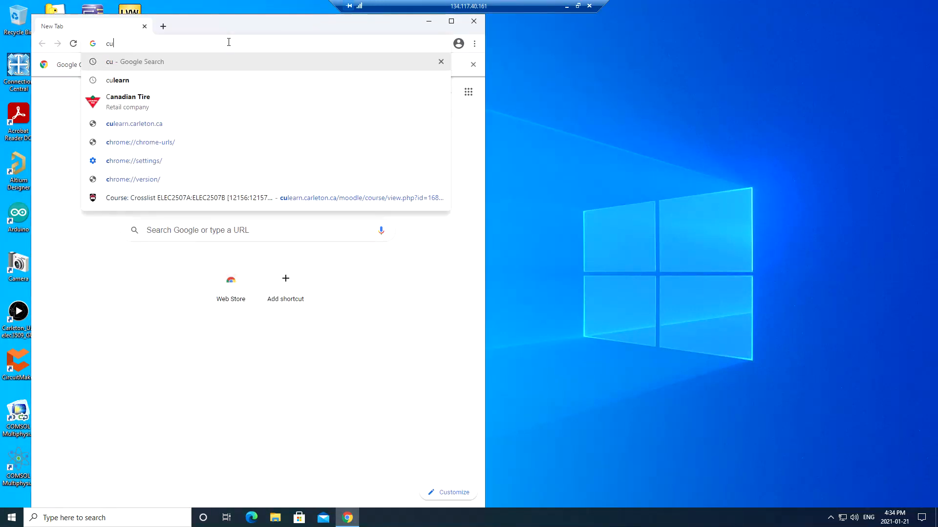
{"action": "key", "text": "Return"}
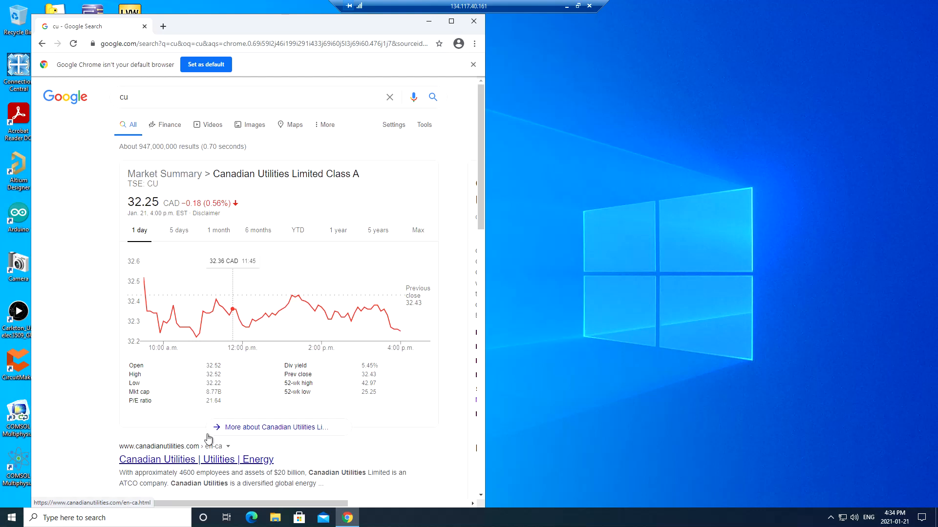
{"action": "left_click", "coordinate": [195, 99]}
{"action": "type", "text": "learn"}
{"action": "key", "text": "Return"}
{"action": "left_click", "coordinate": [210, 179]}
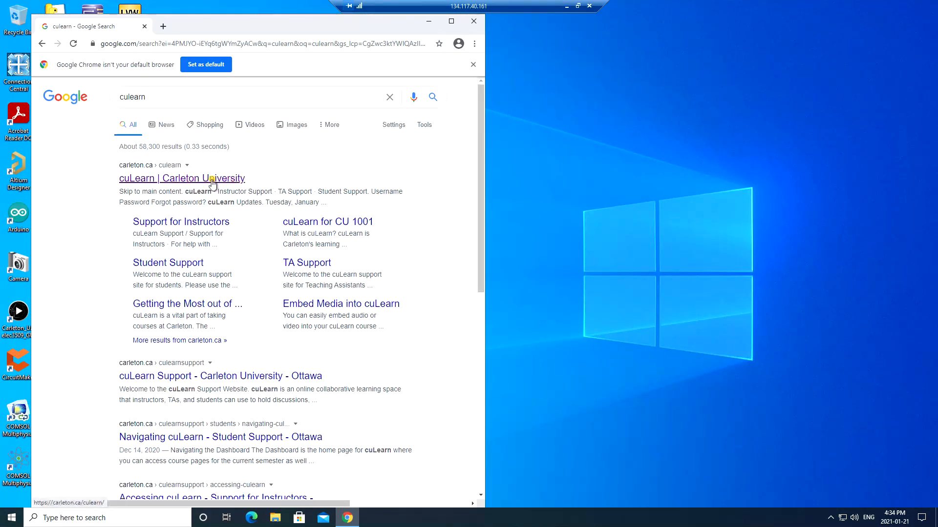
- Log in to cuLearn with the saved username and password, then open the ELEC2507 course
{"action": "left_click", "coordinate": [282, 144]}
{"action": "left_click", "coordinate": [257, 168]}
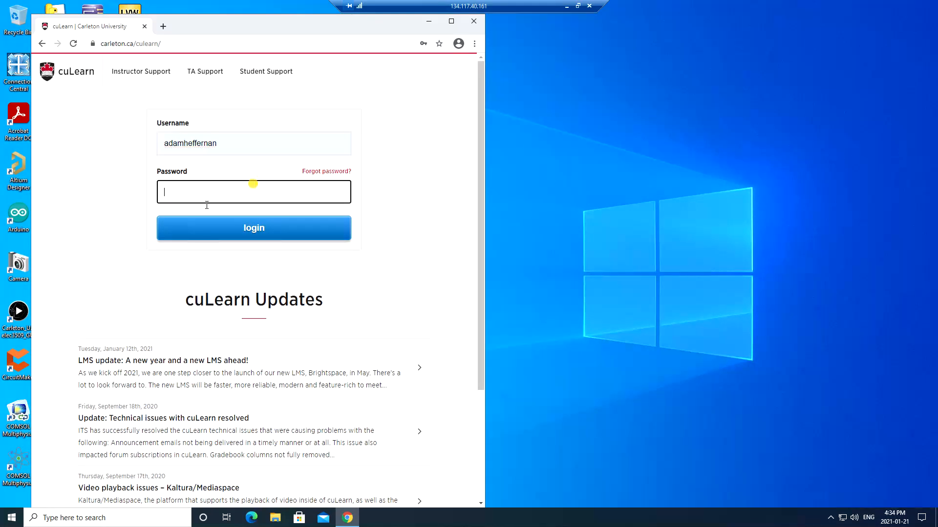
{"action": "type", "text": "****"}
{"action": "left_click", "coordinate": [209, 219]}
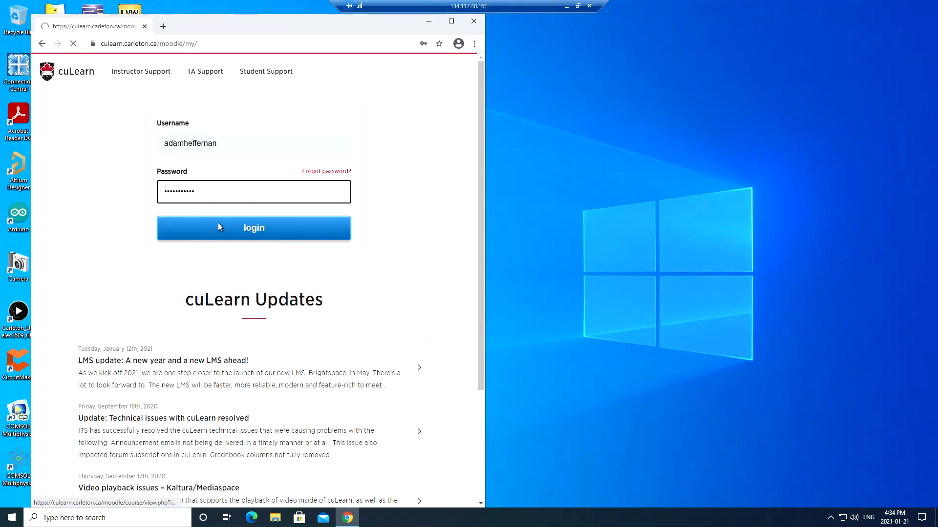
{"action": "left_click", "coordinate": [313, 195]}
- Download the Lab 1 Multisim Files folder (BodePlots.m and two .ms14 files) as a zip, then close Chrome
{"action": "scroll", "coordinate": [317, 224], "scroll_direction": "down", "scroll_amount": 15}
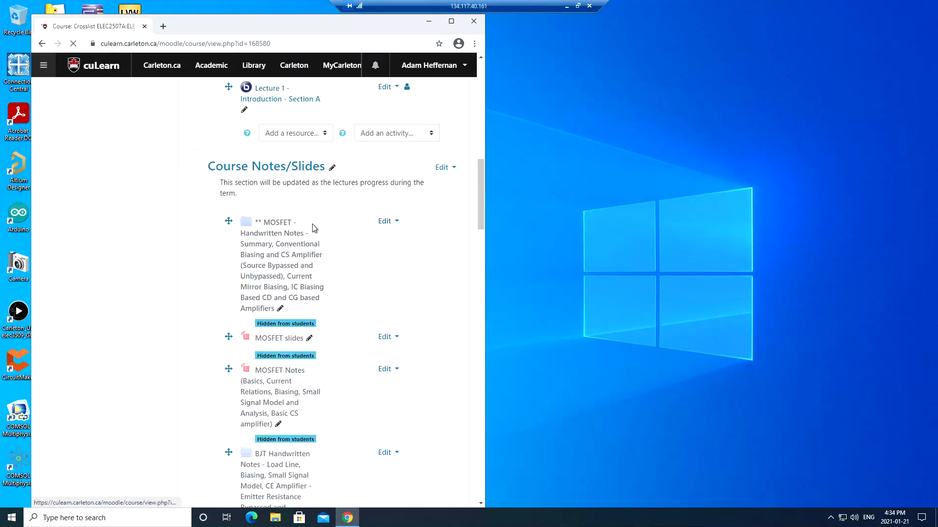
{"action": "scroll", "coordinate": [322, 234], "scroll_direction": "down", "scroll_amount": 20}
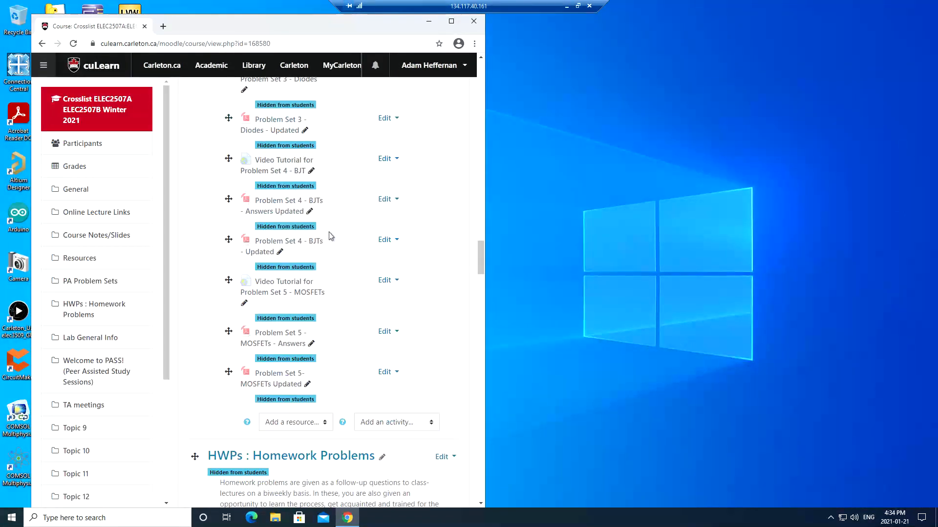
{"action": "scroll", "coordinate": [328, 235], "scroll_direction": "down", "scroll_amount": 20}
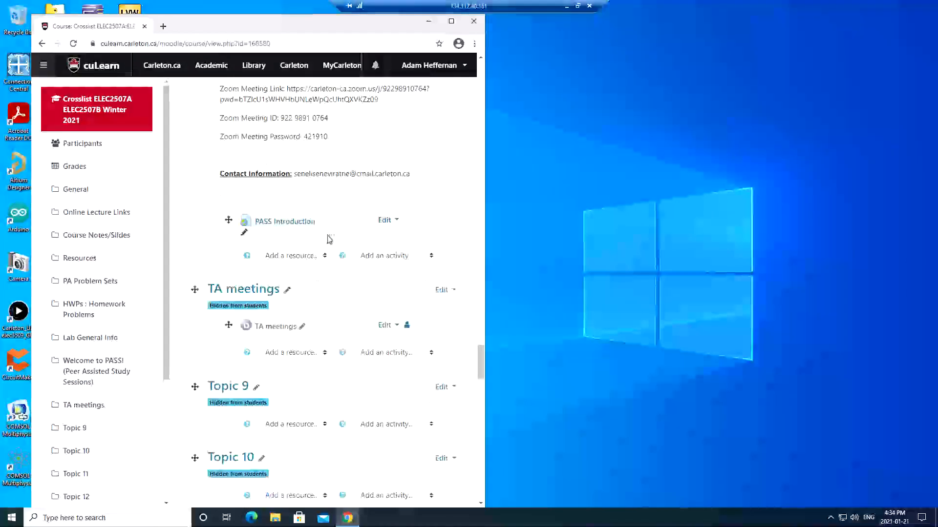
{"action": "scroll", "coordinate": [328, 238], "scroll_direction": "down", "scroll_amount": 7}
{"action": "scroll", "coordinate": [326, 238], "scroll_direction": "up", "scroll_amount": 2}
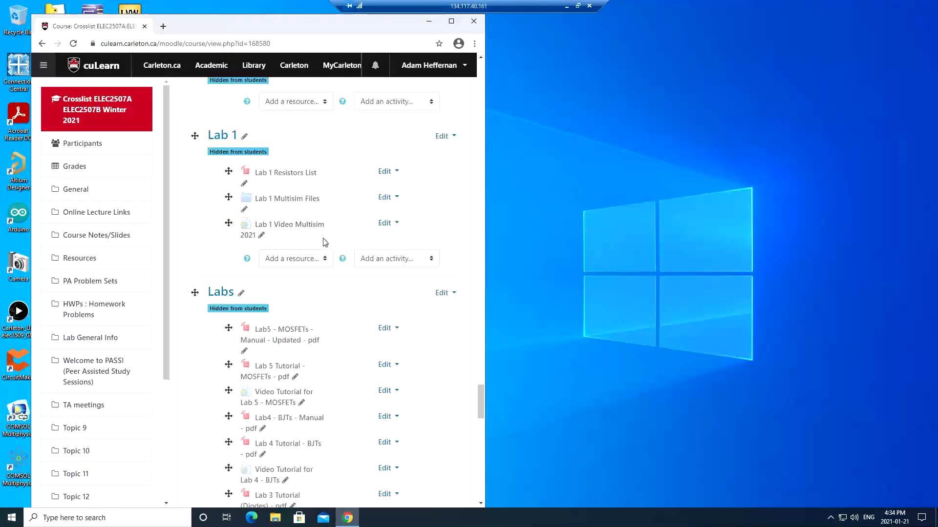
{"action": "scroll", "coordinate": [308, 270], "scroll_direction": "up", "scroll_amount": 1}
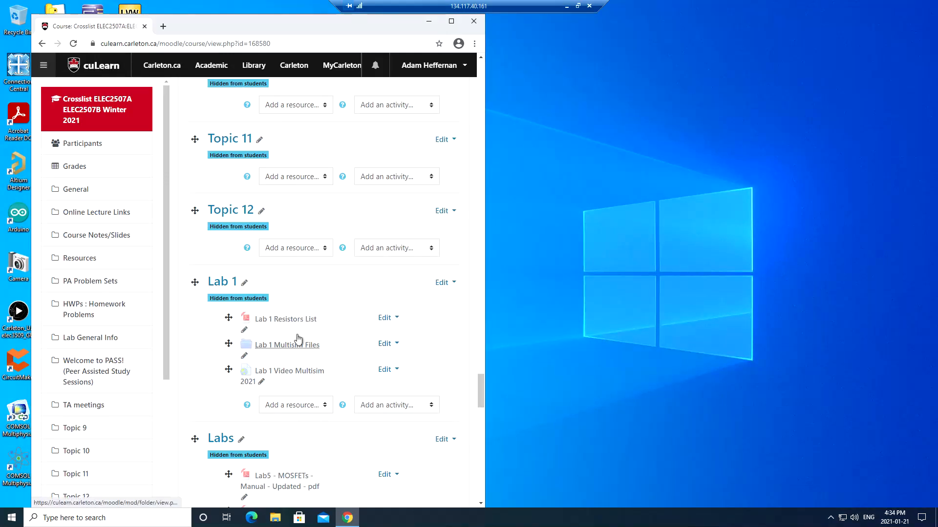
{"action": "left_click", "coordinate": [293, 348]}
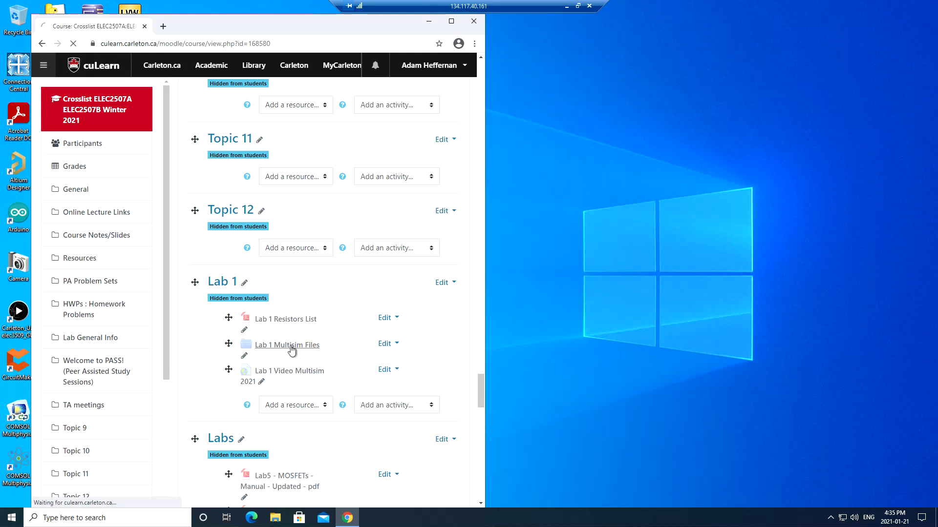
{"action": "left_click", "coordinate": [221, 317]}
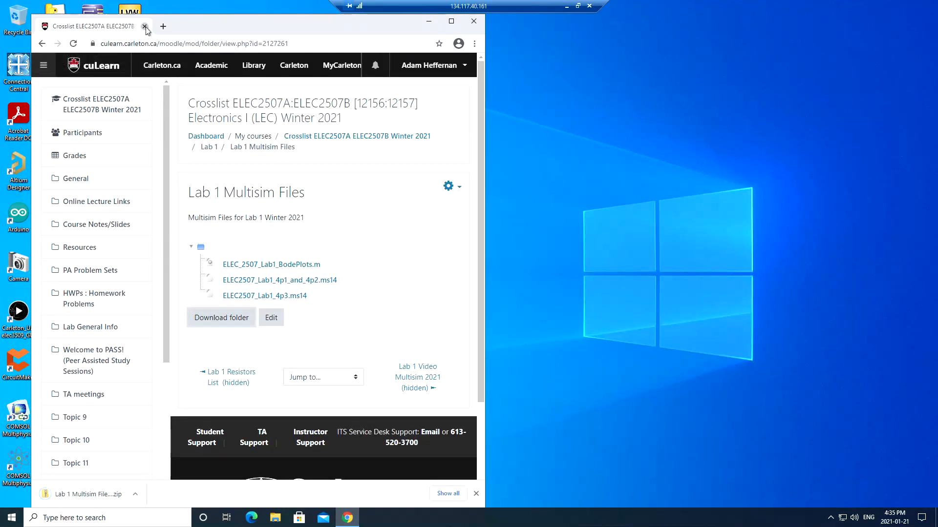
{"action": "left_click", "coordinate": [145, 26]}
- In File Explorer's Downloads folder, select the newest Lab 1 Multisim Files zip
{"action": "left_click", "coordinate": [299, 517]}
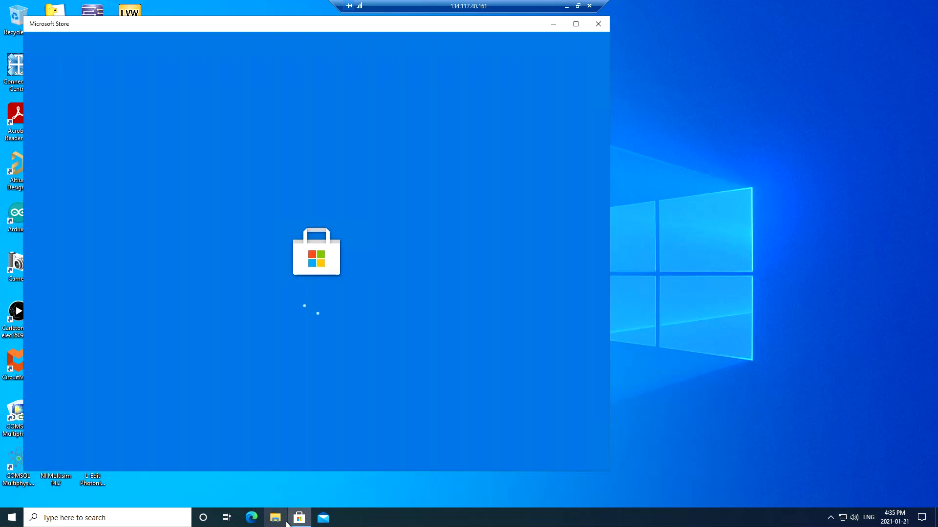
{"action": "left_click", "coordinate": [293, 520]}
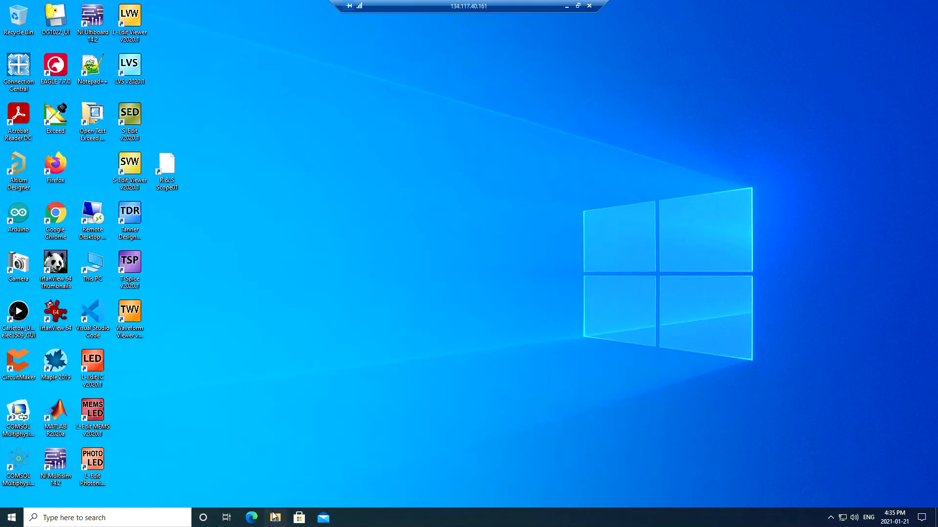
{"action": "left_click", "coordinate": [273, 520]}
{"action": "left_click", "coordinate": [364, 259]}
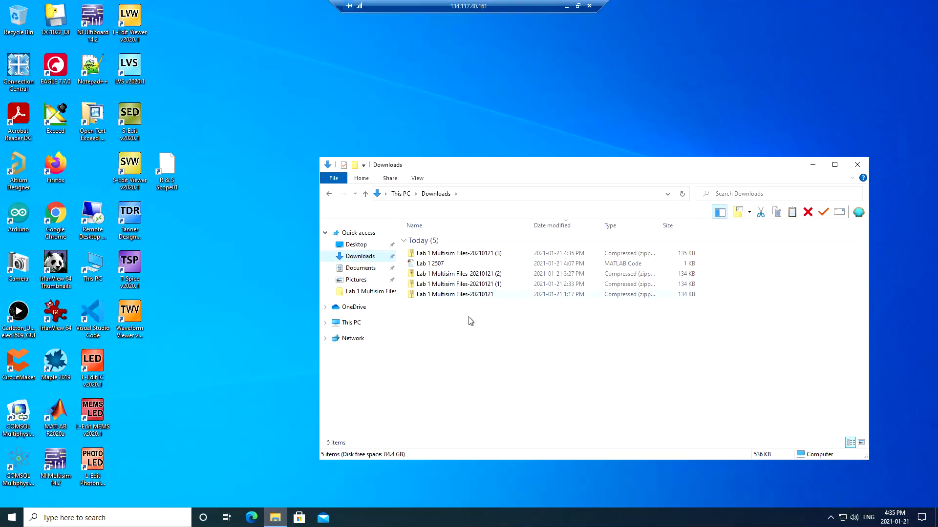
{"action": "left_click", "coordinate": [481, 256]}
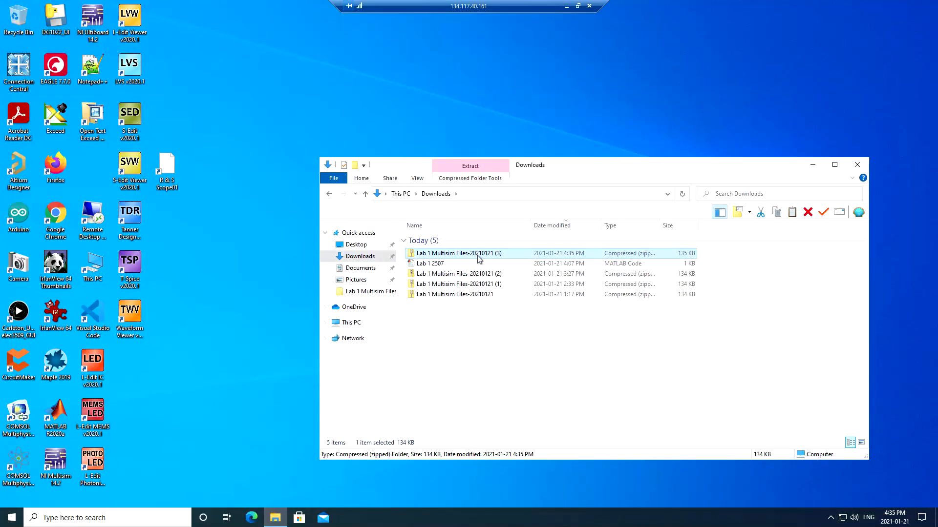
- Open This PC in a new window and go to the 2507 folder on the H: drive
{"action": "right_click", "coordinate": [341, 326]}
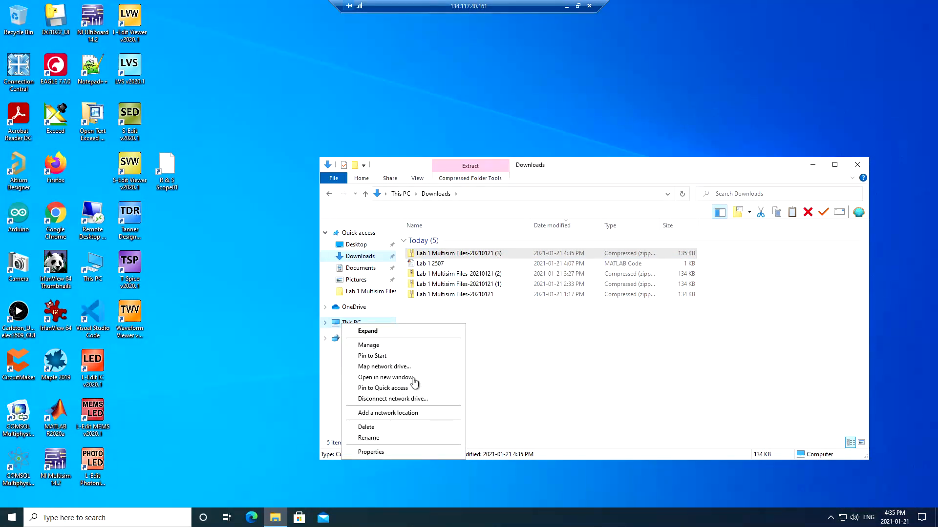
{"action": "left_click", "coordinate": [413, 379]}
{"action": "left_click_drag", "start_coordinate": [502, 176], "coordinate": [662, 156]}
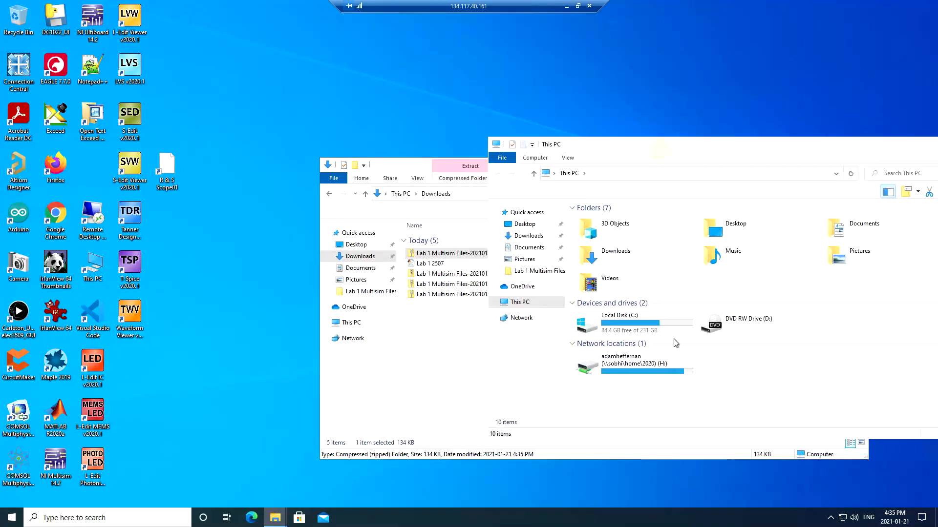
{"action": "double_click", "coordinate": [672, 371]}
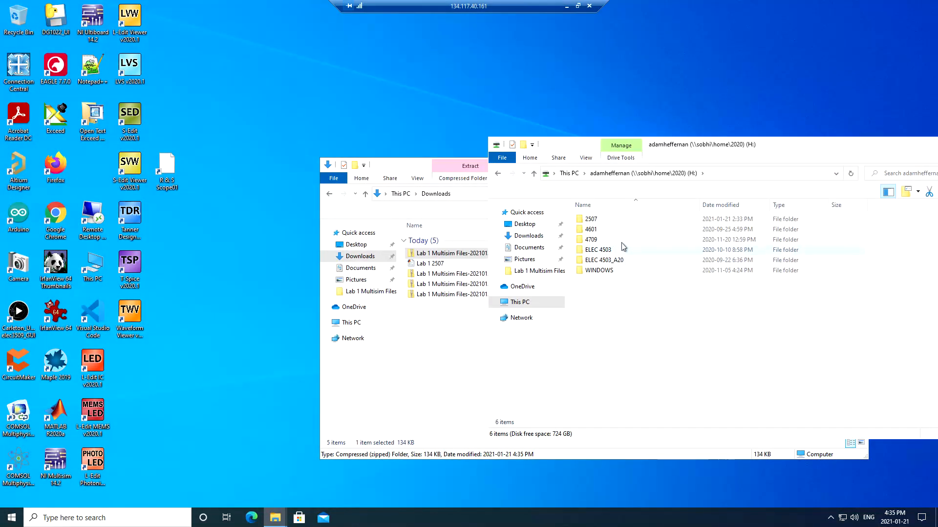
{"action": "double_click", "coordinate": [591, 220]}
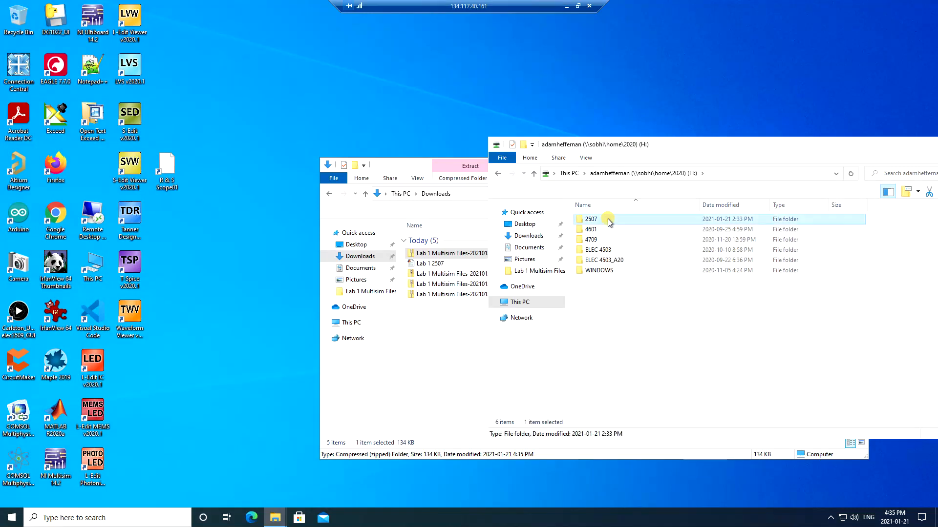
- Delete the old Lab 1 Multisim zip and its extracted folder from 2507
{"action": "left_click", "coordinate": [623, 230]}
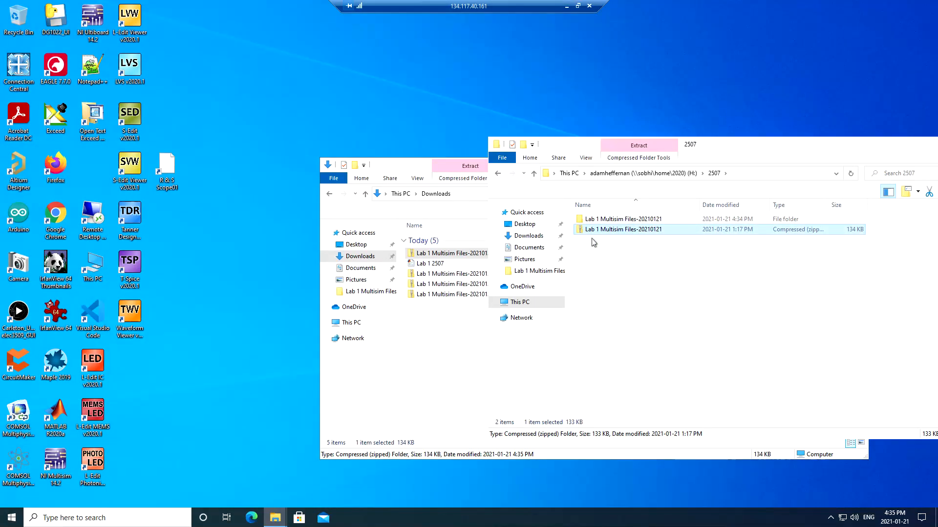
{"action": "key", "text": "Delete"}
{"action": "left_click", "coordinate": [508, 300]}
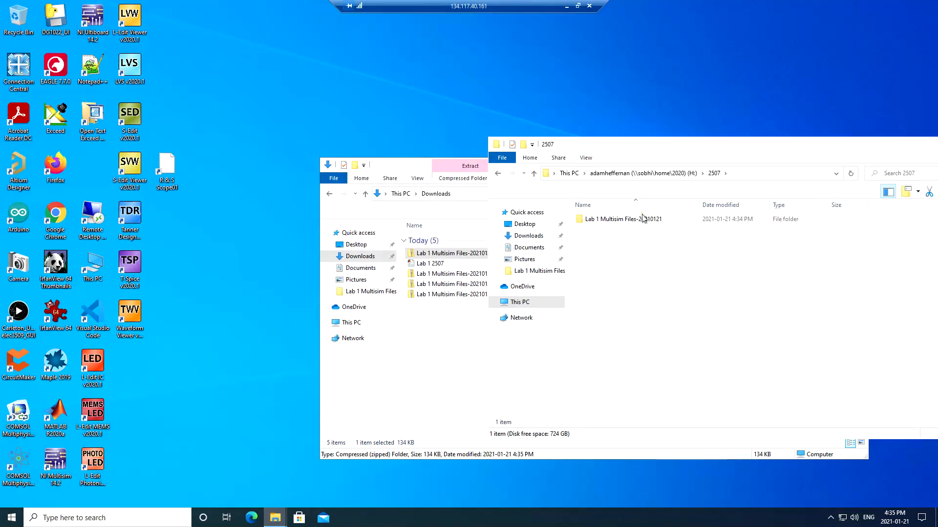
{"action": "left_click", "coordinate": [642, 219]}
{"action": "key", "text": "Delete"}
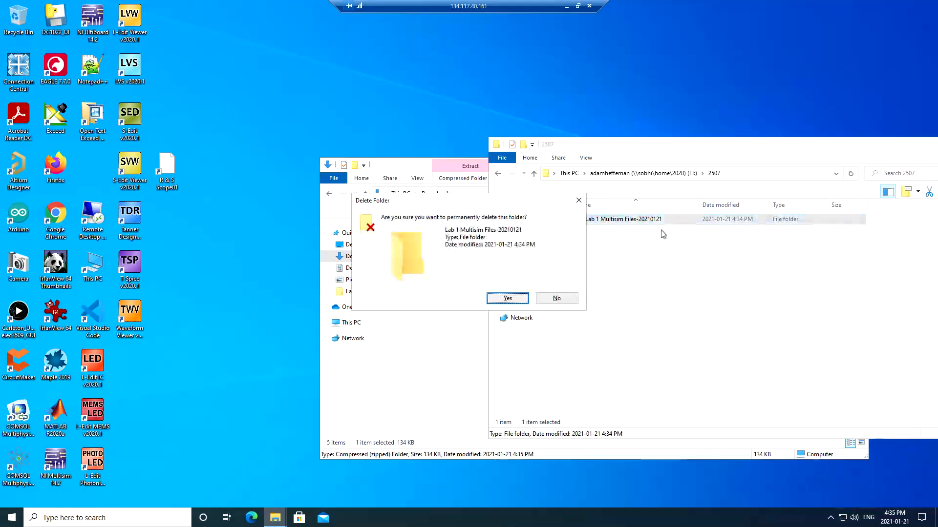
{"action": "left_click", "coordinate": [522, 298]}
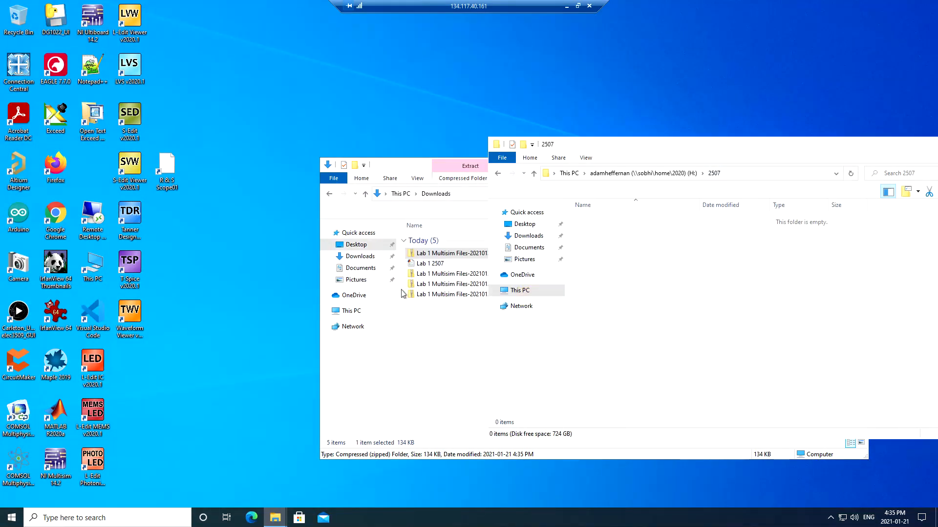
- Copy the downloaded Lab 1 Multisim zip into 2507 and extract all its files there
{"action": "left_click_drag", "start_coordinate": [436, 255], "coordinate": [665, 271]}
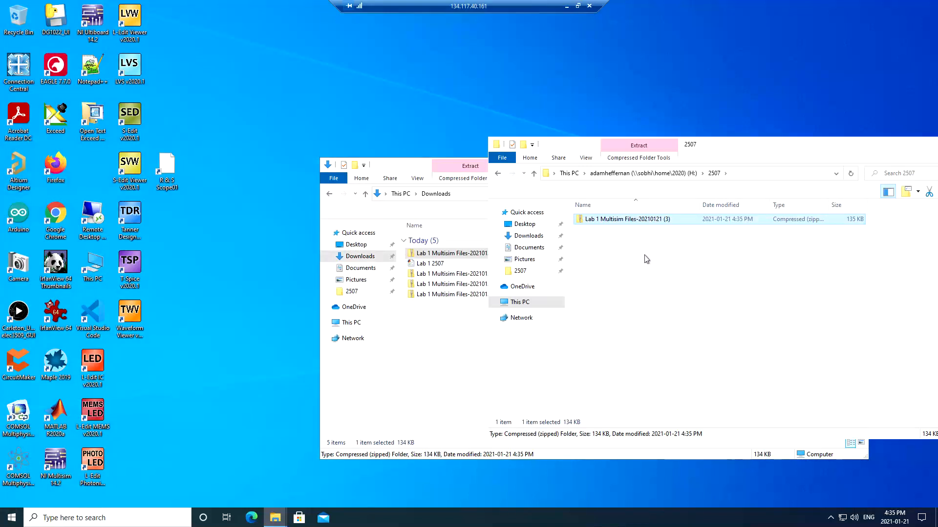
{"action": "left_click", "coordinate": [635, 219]}
{"action": "right_click", "coordinate": [629, 219]}
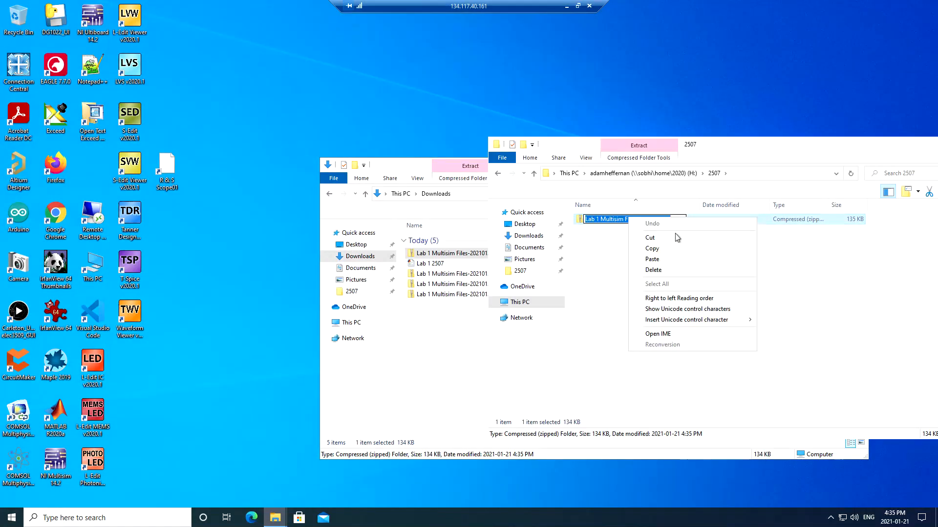
{"action": "left_click", "coordinate": [807, 233]}
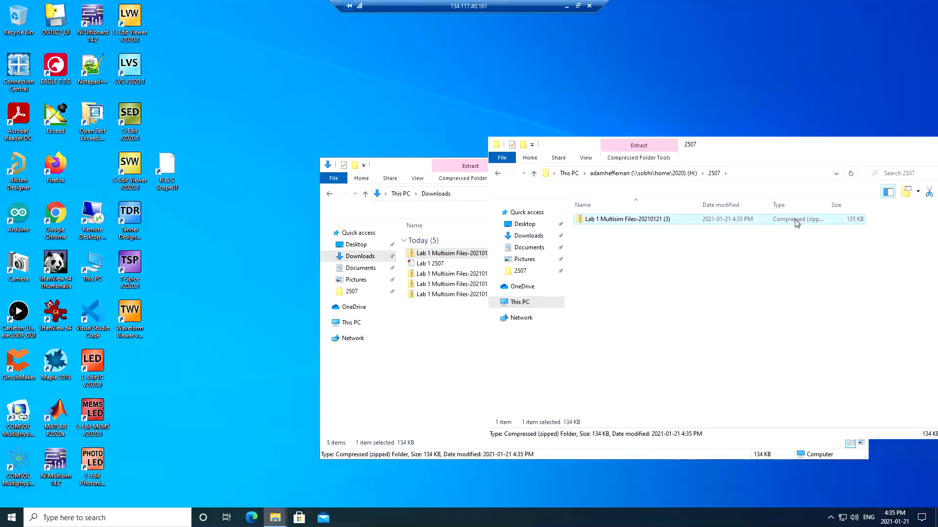
{"action": "right_click", "coordinate": [795, 221]}
{"action": "left_click", "coordinate": [854, 263]}
{"action": "key", "text": "Return"}
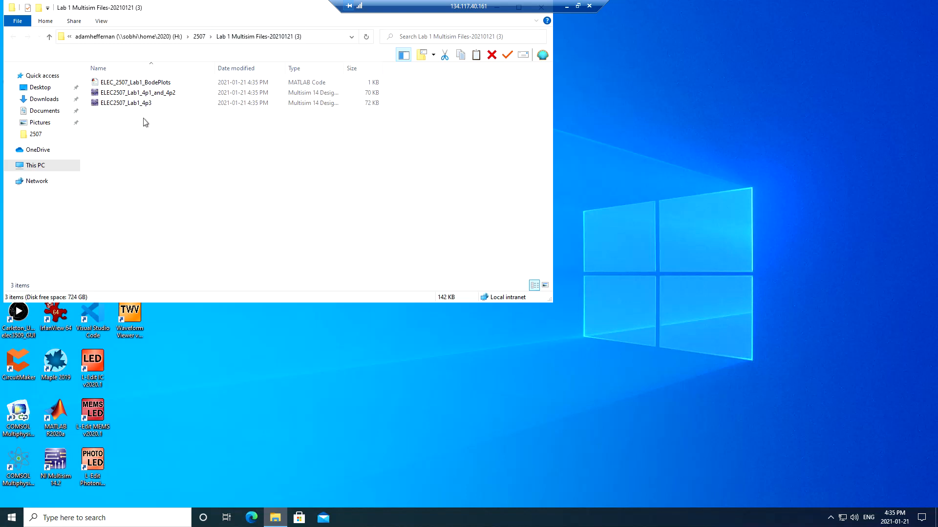
- Review the extracted BodePlots, 4p1_and_4p2 and 4p3 lab files
{"action": "left_click_drag", "start_coordinate": [175, 8], "coordinate": [325, 75]}
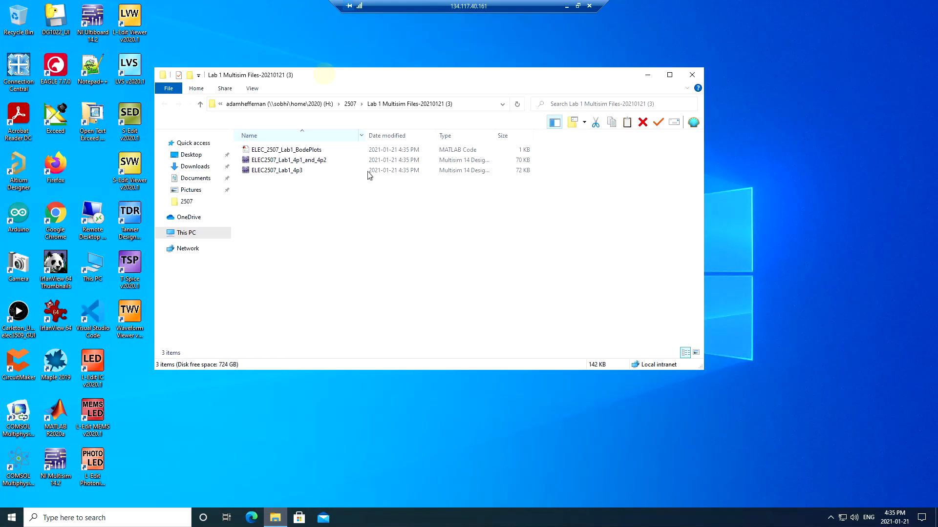
{"action": "left_click", "coordinate": [293, 152]}
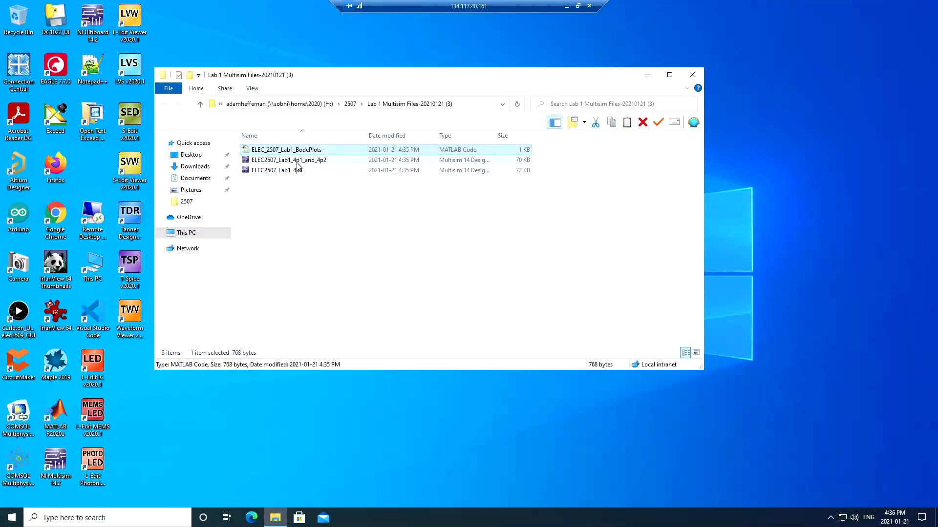
{"action": "left_click", "coordinate": [298, 163]}
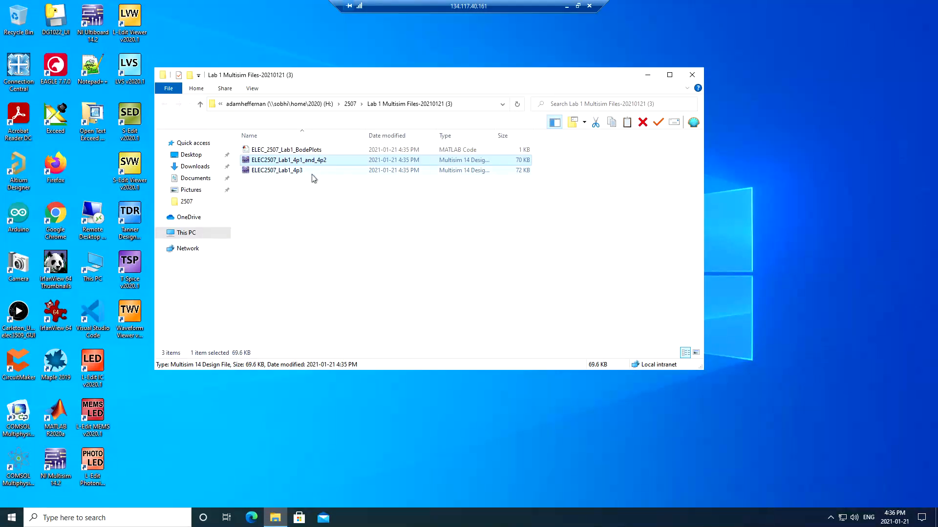
{"action": "left_click", "coordinate": [313, 171]}
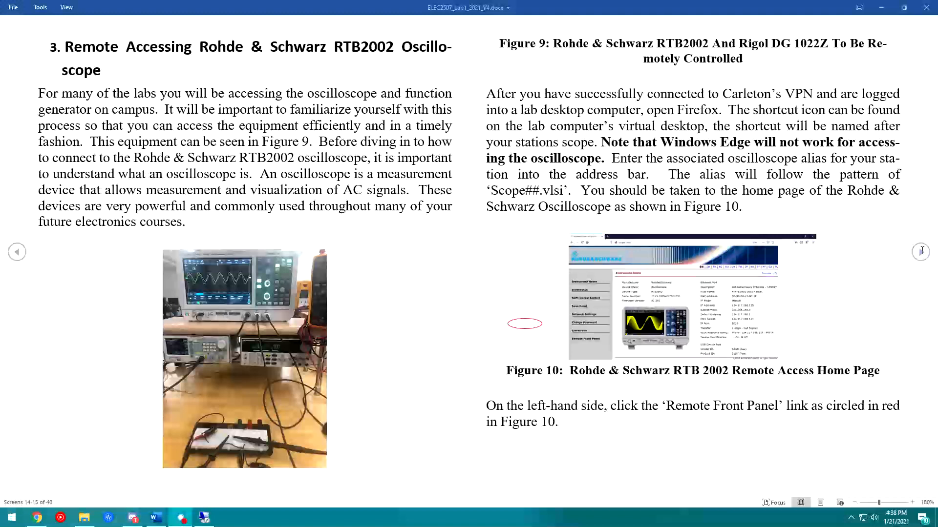
- Page through the Word lab manual past Fig. 1, Fig. 2 and the output impedance pages
{"action": "left_click", "coordinate": [926, 258]}
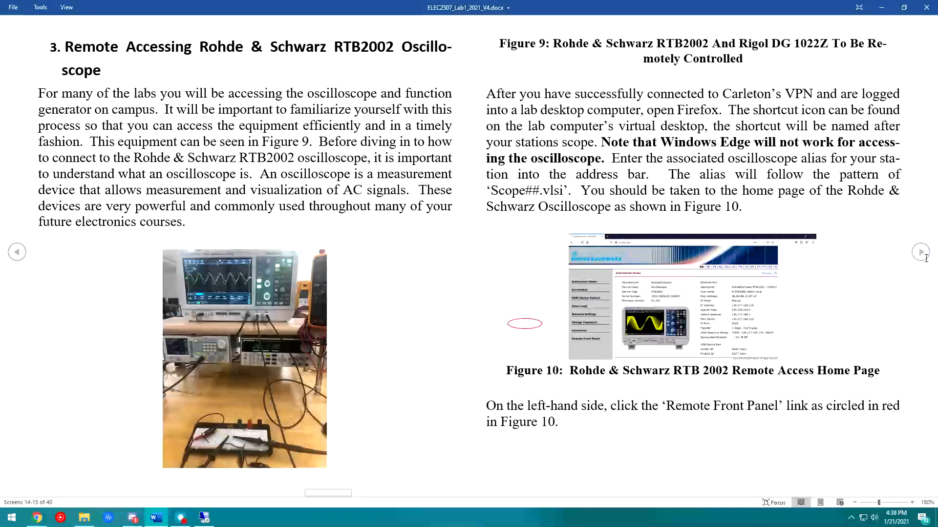
{"action": "left_click", "coordinate": [926, 257]}
{"action": "left_click", "coordinate": [927, 256]}
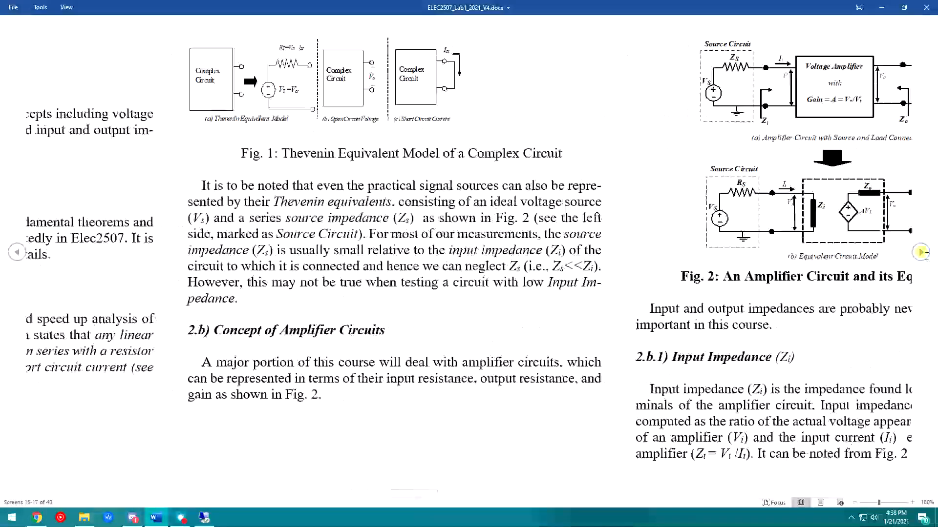
{"action": "left_click", "coordinate": [22, 254]}
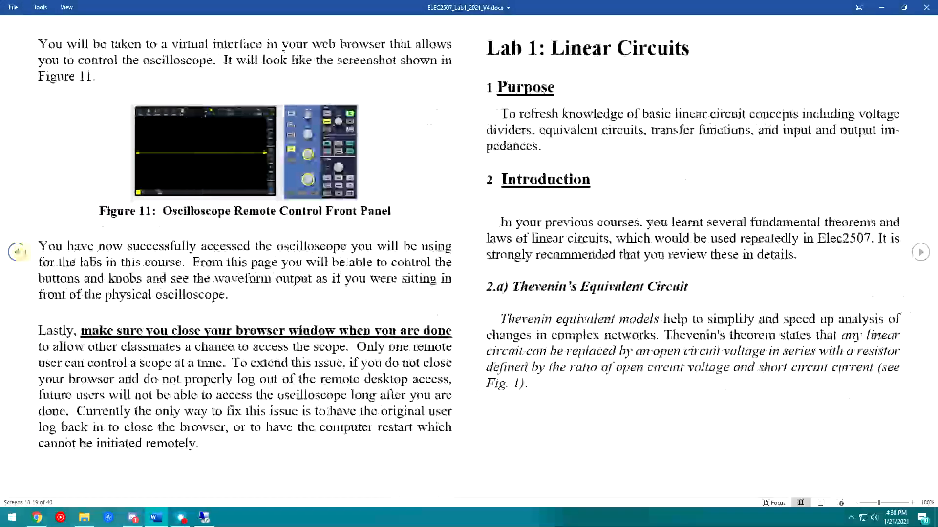
{"action": "left_click", "coordinate": [919, 254]}
{"action": "left_click", "coordinate": [918, 255]}
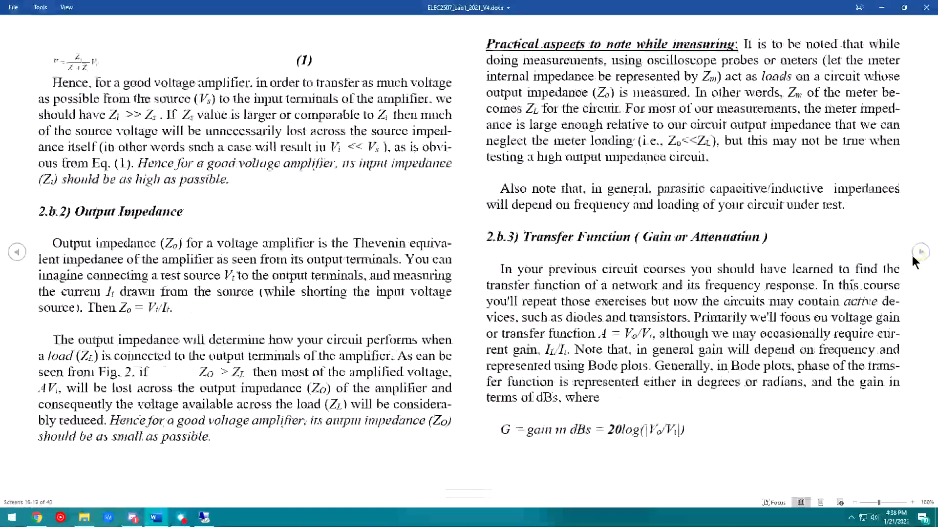
- Reach the pre-lab preparation pages, then show the Resistors.pdf R3 table in Chrome
{"action": "left_click", "coordinate": [913, 255]}
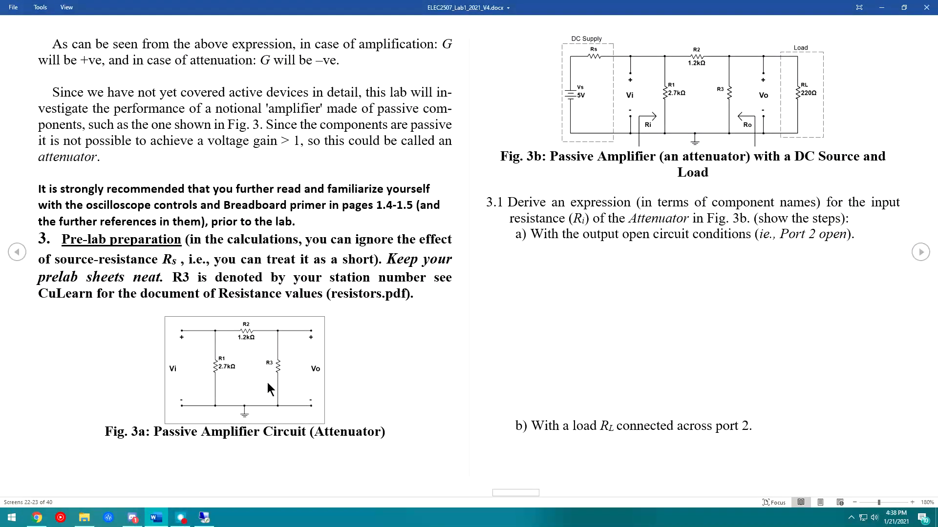
{"action": "left_click", "coordinate": [37, 517]}
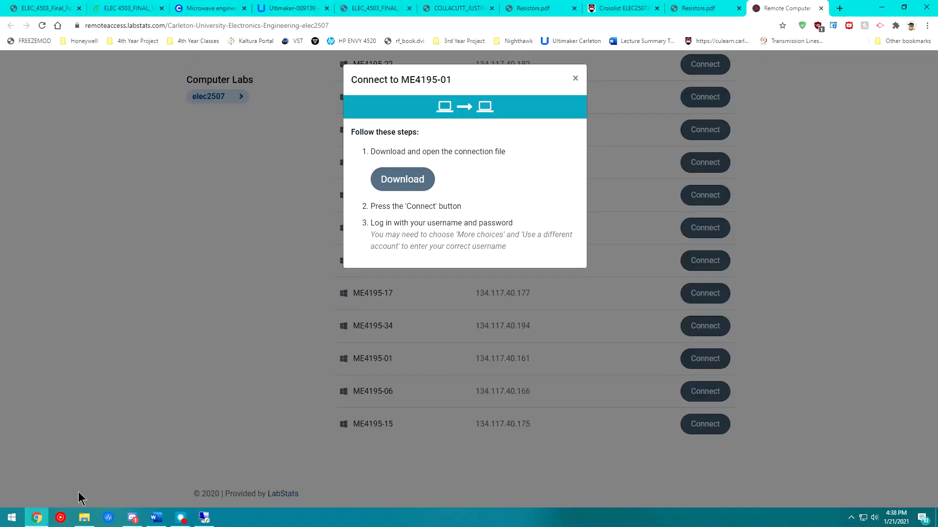
{"action": "key", "text": "ctrl+shift+Tab"}
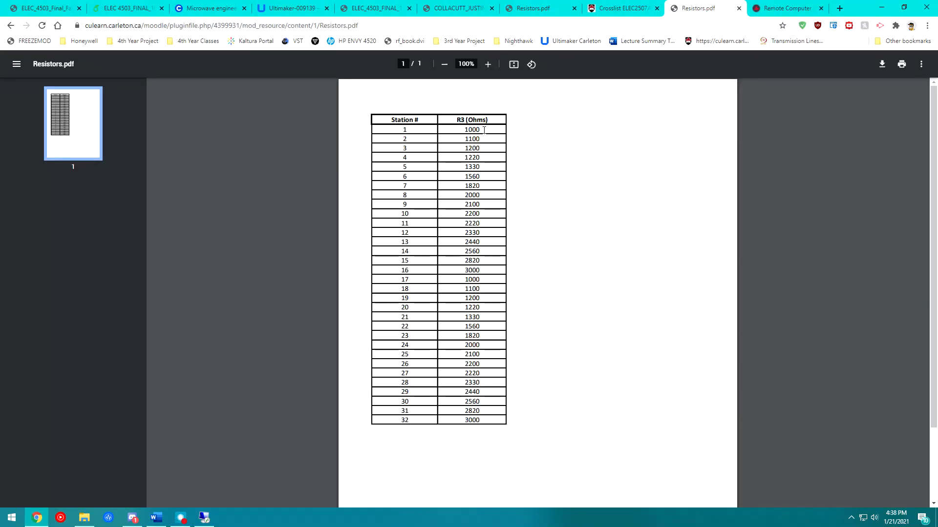
- Look up a station's R3 value, such as 2220, in the Resistors.pdf table
{"action": "double_click", "coordinate": [404, 167]}
{"action": "left_click", "coordinate": [486, 223]}
{"action": "left_click", "coordinate": [462, 224]}
- Scroll the manual to 4. Experiment, then open ELEC2507_Lab1_4p1_and_4p2 in Multisim
{"action": "key", "text": "alt+Tab"}
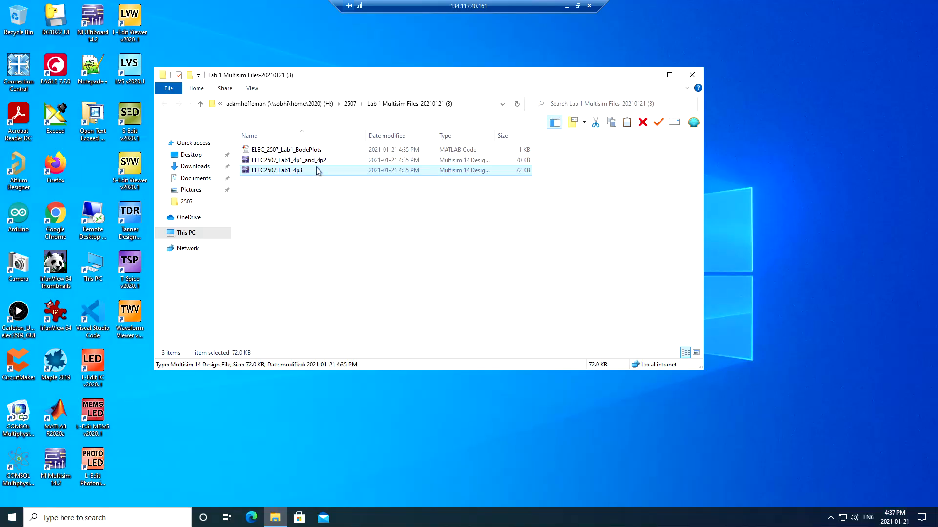
{"action": "left_click", "coordinate": [566, 6]}
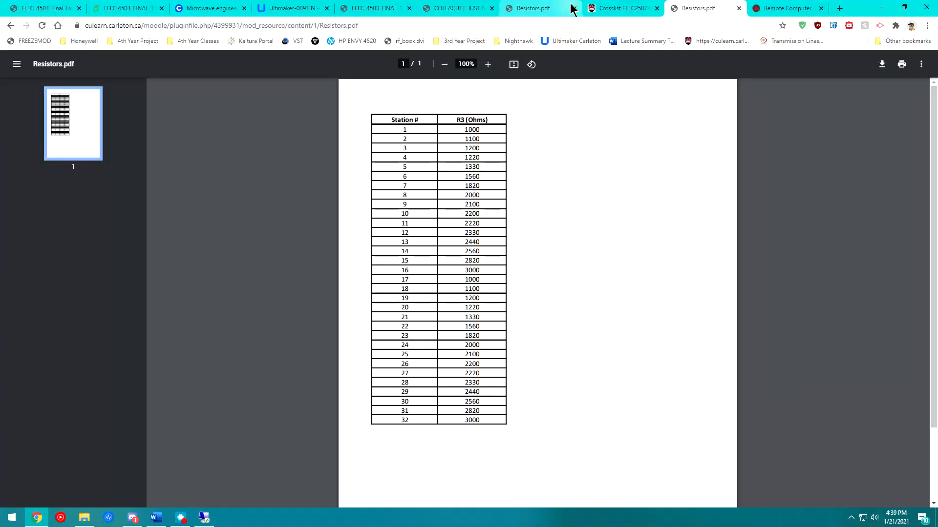
{"action": "left_click", "coordinate": [156, 518]}
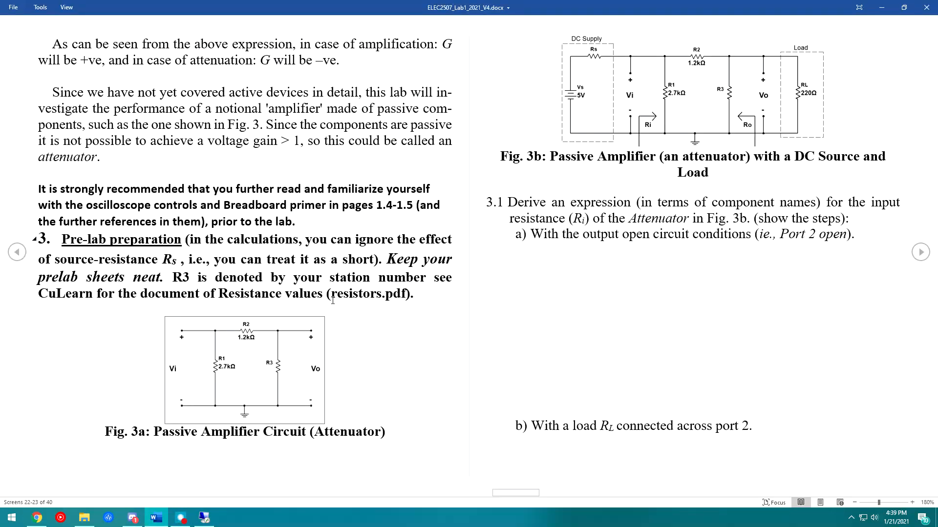
{"action": "scroll", "coordinate": [619, 346], "scroll_direction": "down", "scroll_amount": 10}
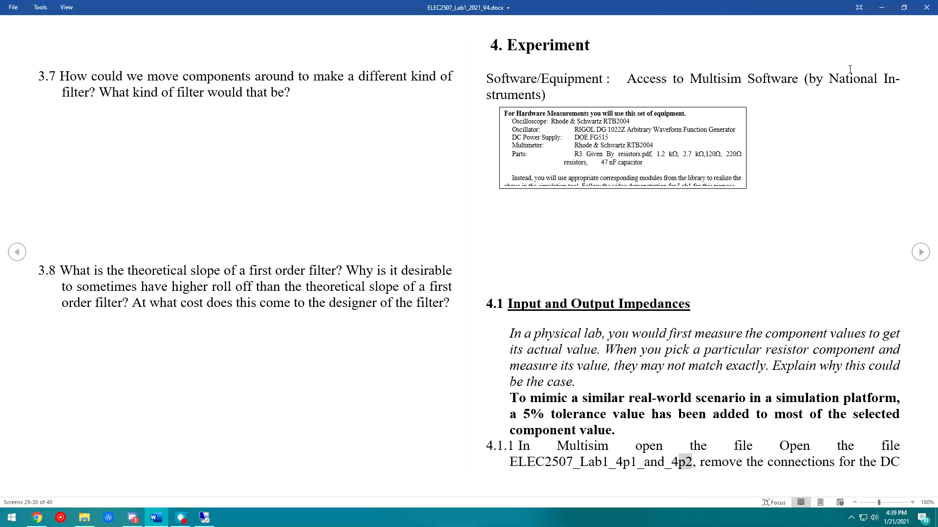
{"action": "left_click", "coordinate": [204, 518]}
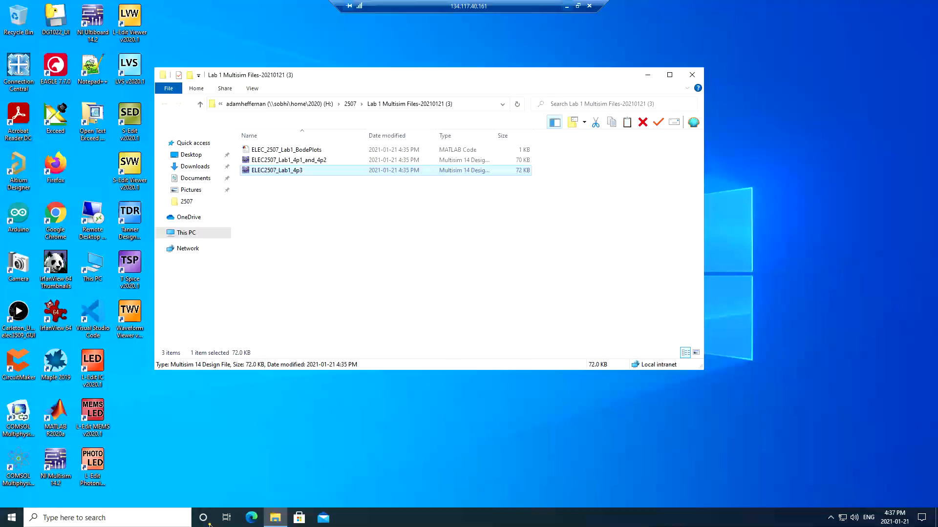
{"action": "double_click", "coordinate": [320, 161]}
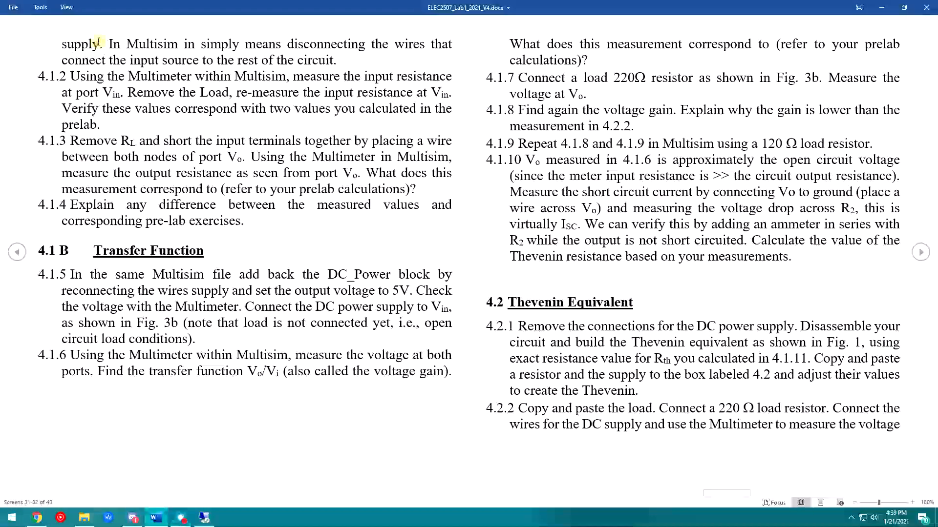
- Highlight step 4.1.1's sentence on disconnecting the supply wires, then bring up Multisim
{"action": "double_click", "coordinate": [110, 43]}
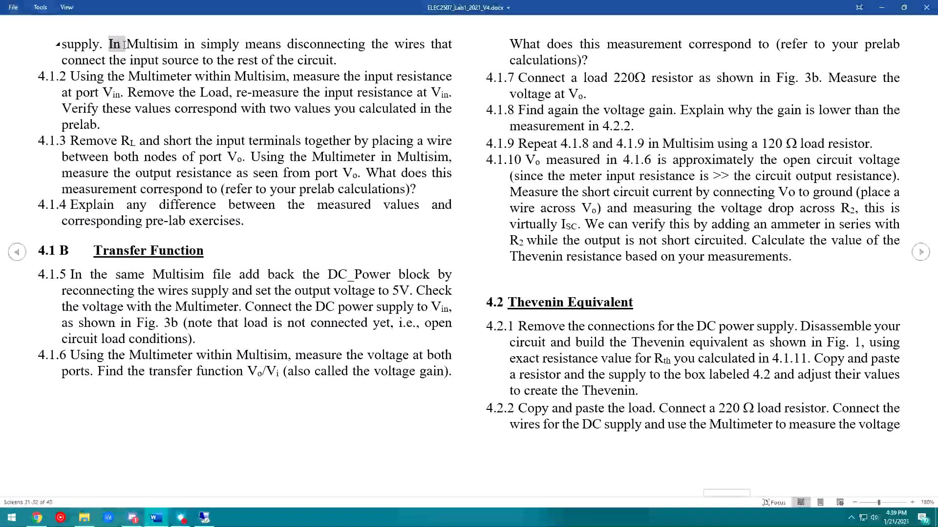
{"action": "left_click_drag", "start_coordinate": [124, 45], "coordinate": [333, 59]}
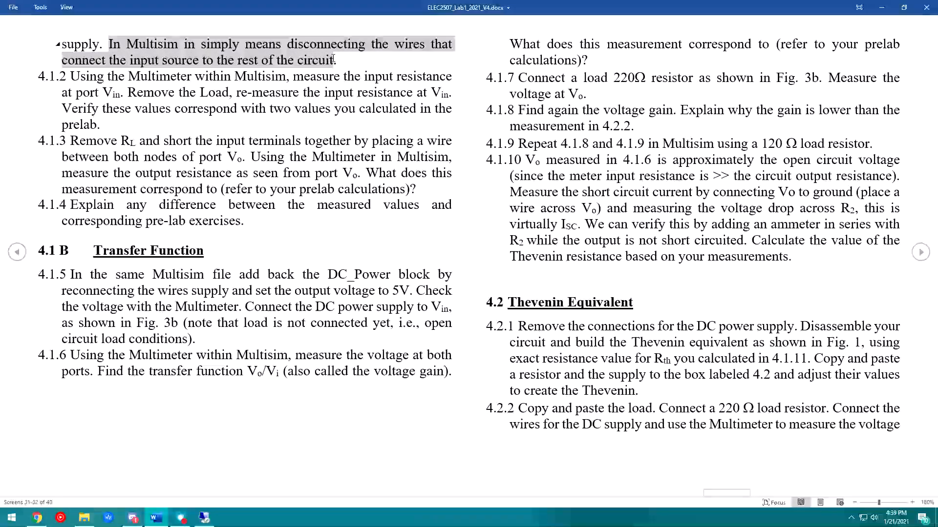
{"action": "left_click", "coordinate": [286, 58]}
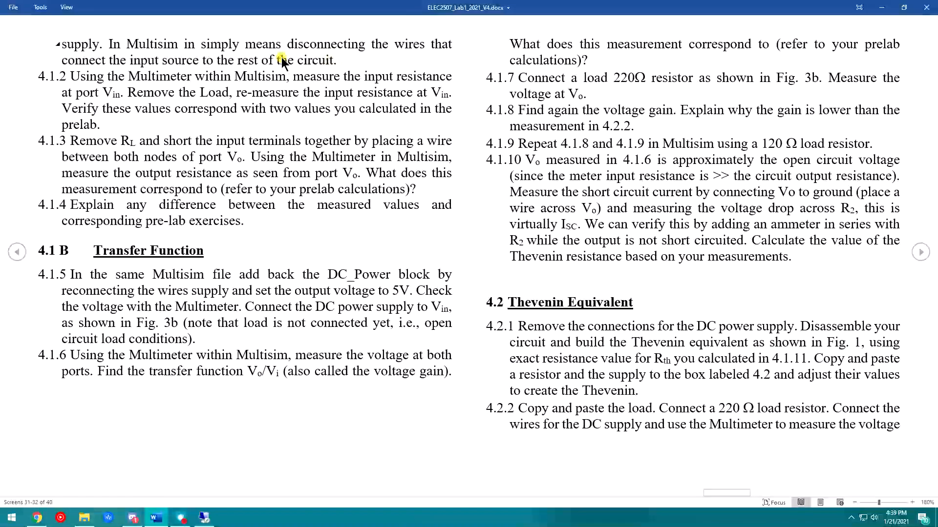
{"action": "left_click", "coordinate": [213, 516]}
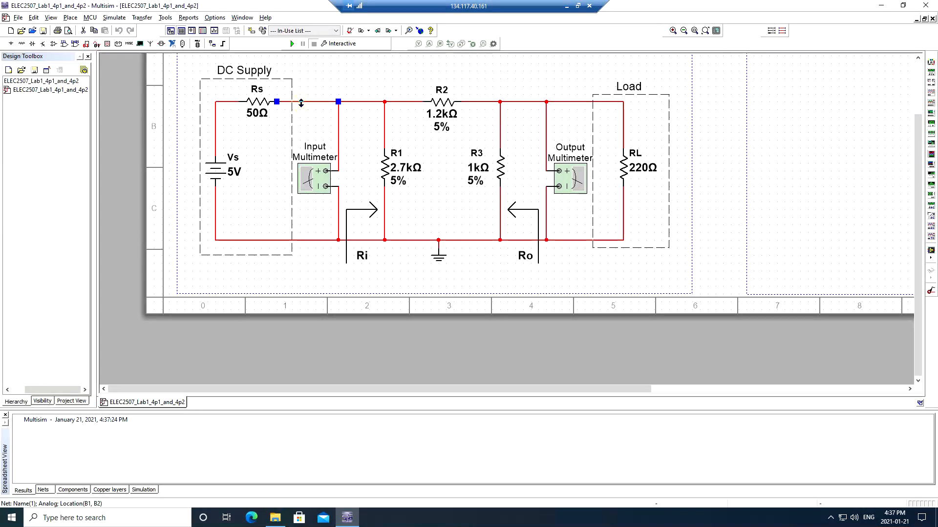
- Delete the Rs-to-input wire and the Vs-to-bottom-node wire, then return to the handout
{"action": "key", "text": "Delete"}
{"action": "left_click", "coordinate": [267, 240]}
{"action": "key", "text": "Delete"}
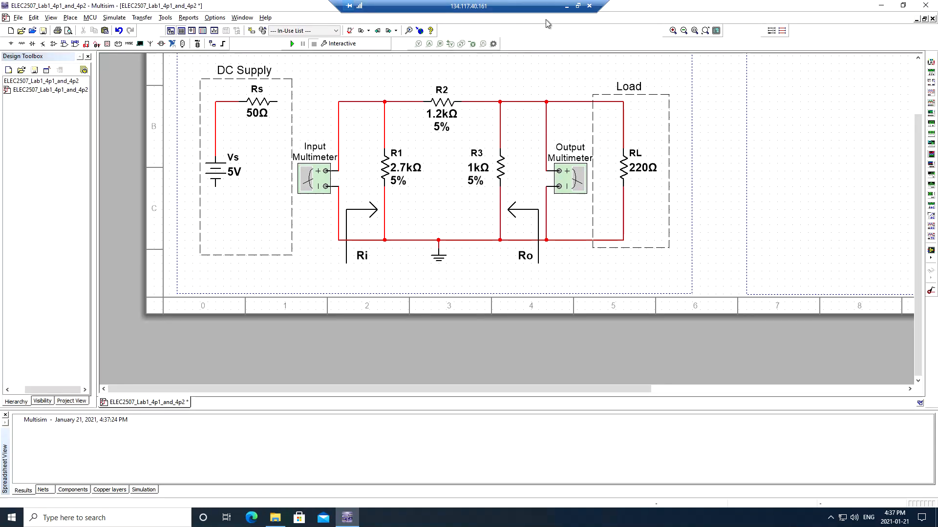
{"action": "left_click", "coordinate": [566, 6]}
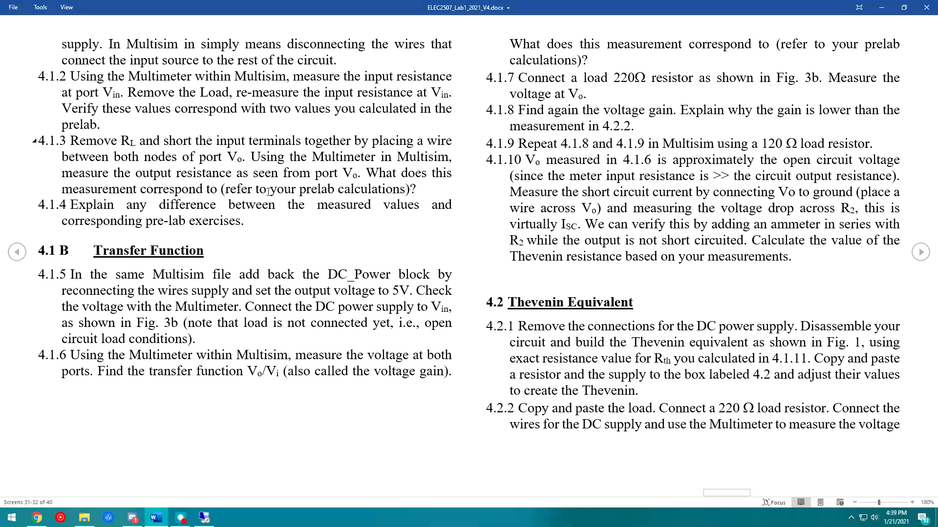
- Highlight step 4.1.2's multimeter and port Vin wording, then return to Multisim
{"action": "left_click_drag", "start_coordinate": [107, 77], "coordinate": [203, 88]}
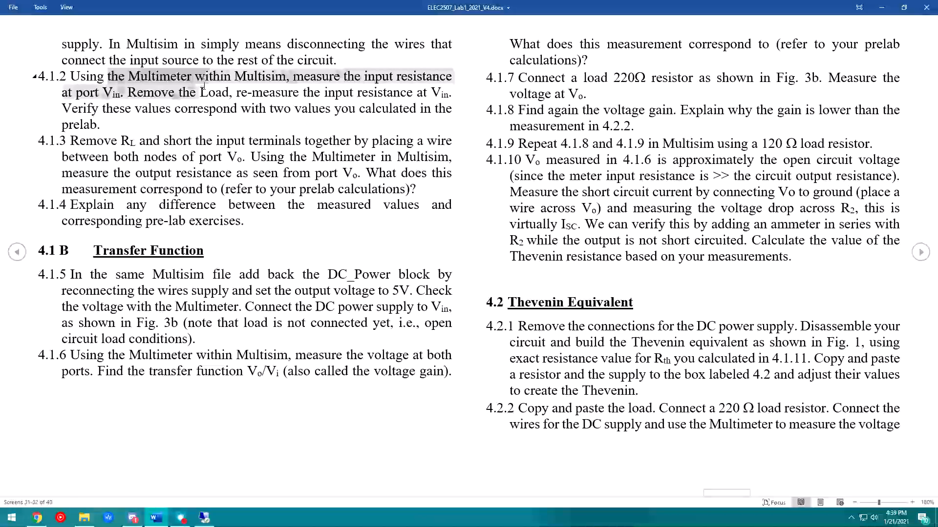
{"action": "left_click", "coordinate": [171, 93]}
{"action": "left_click_drag", "start_coordinate": [95, 92], "coordinate": [287, 113]}
{"action": "left_click", "coordinate": [136, 91]}
{"action": "left_click_drag", "start_coordinate": [126, 92], "coordinate": [162, 111]}
{"action": "left_click", "coordinate": [164, 111]}
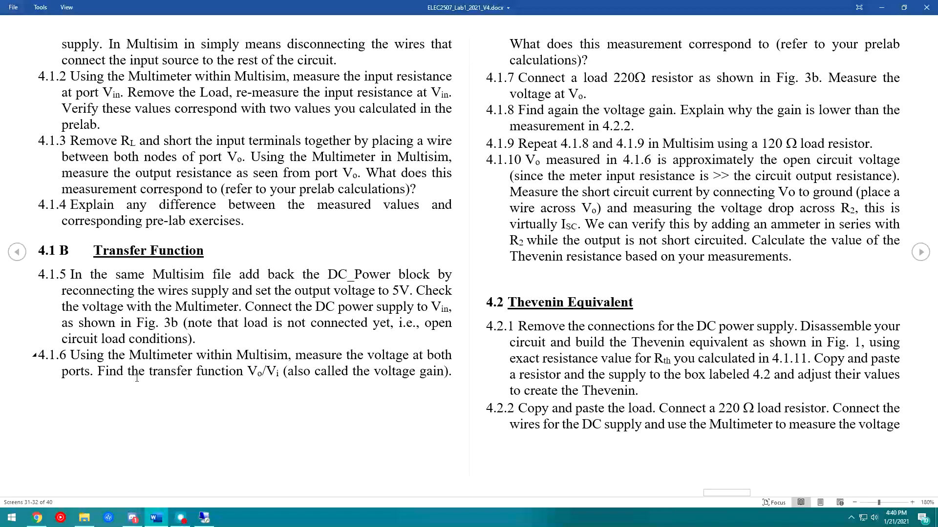
{"action": "left_click", "coordinate": [204, 518]}
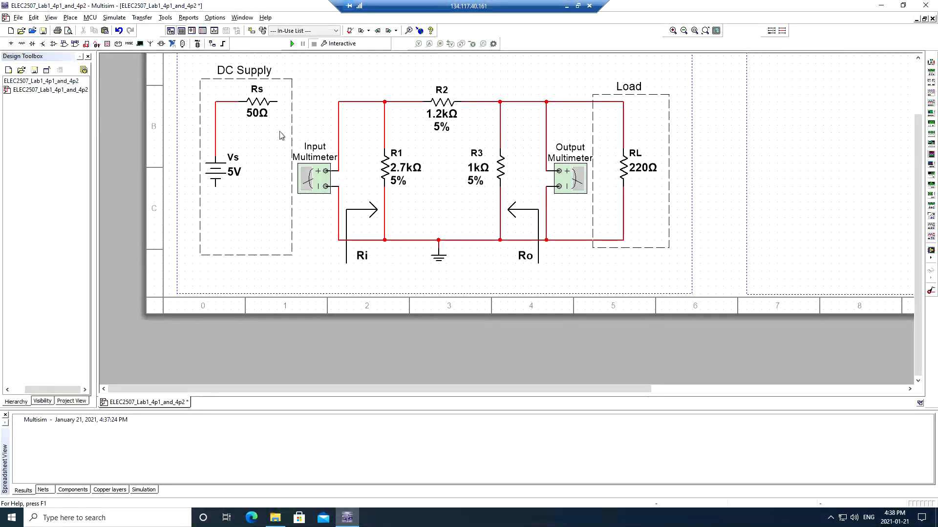
- Run the simulation and read the input multimeter in Ω mode: 901.234 Ohm
{"action": "left_click", "coordinate": [291, 45]}
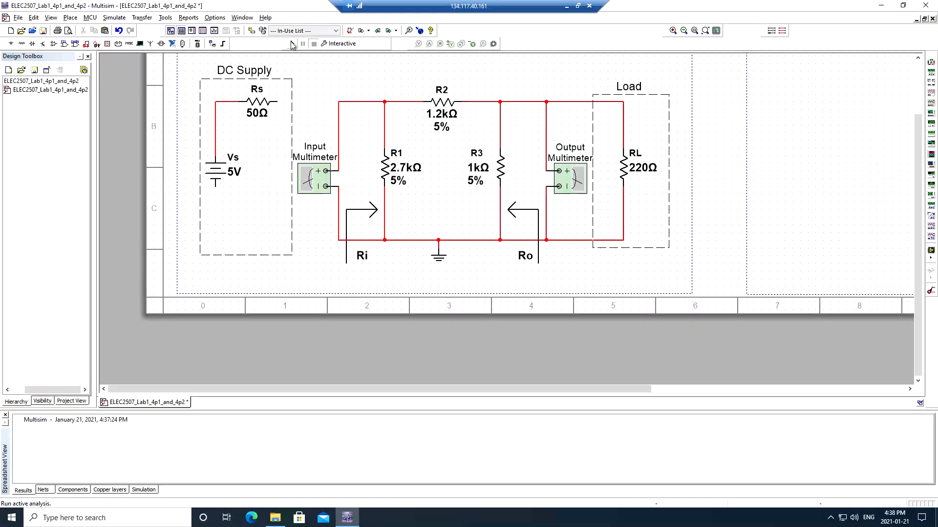
{"action": "double_click", "coordinate": [308, 187]}
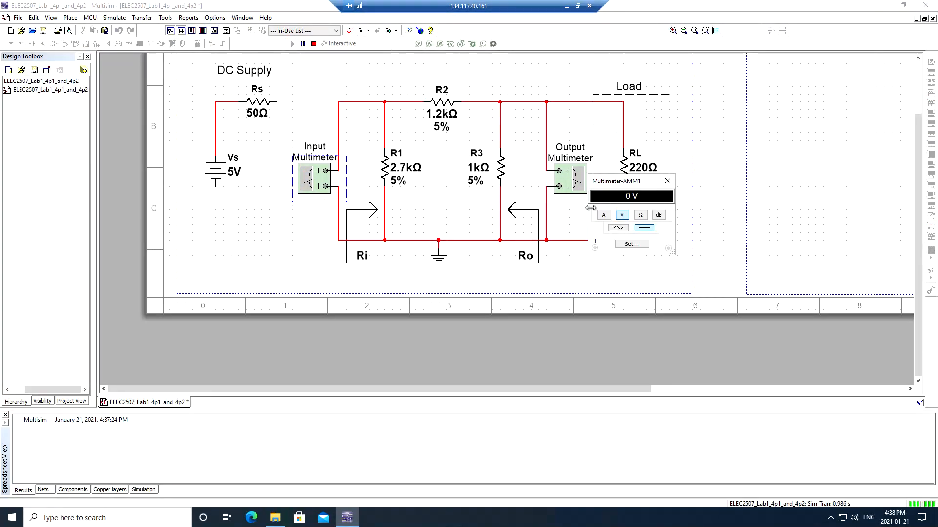
{"action": "left_click", "coordinate": [642, 216]}
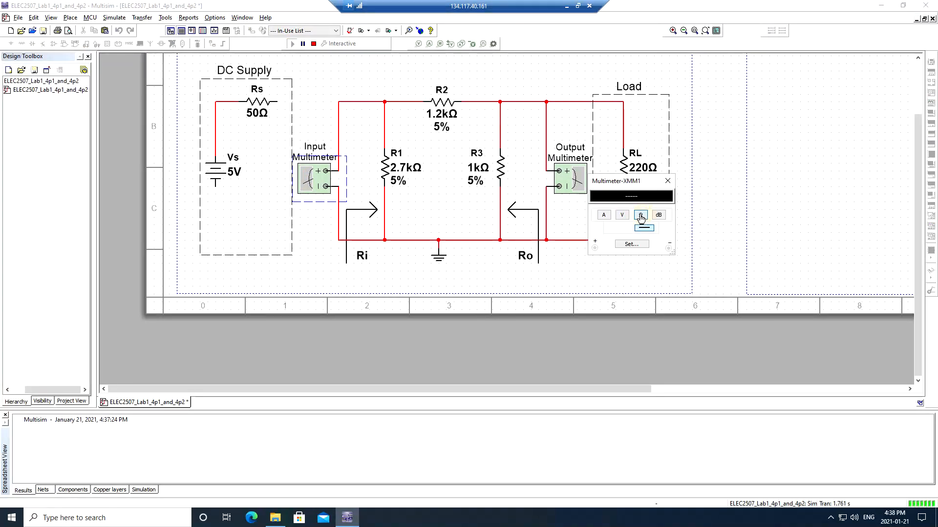
{"action": "left_click_drag", "start_coordinate": [638, 184], "coordinate": [649, 226]}
{"action": "left_click", "coordinate": [680, 224]}
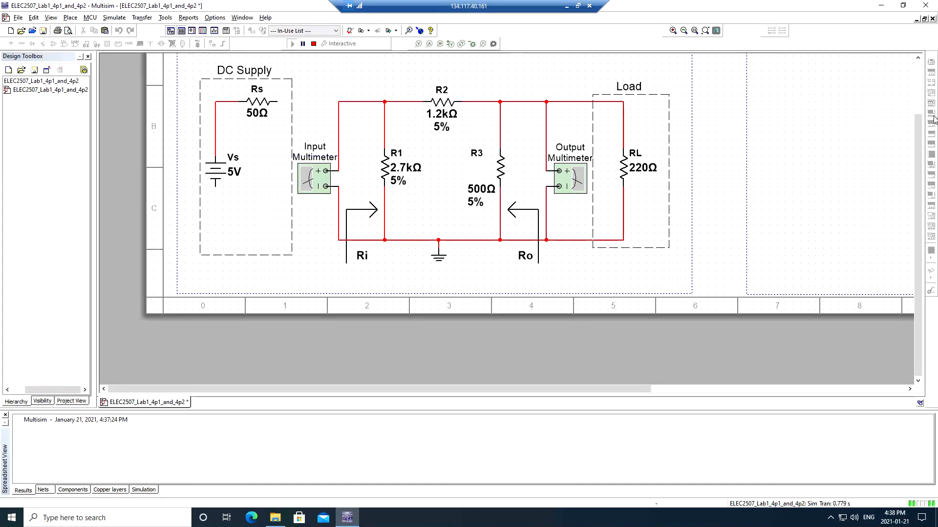
{"action": "double_click", "coordinate": [309, 179]}
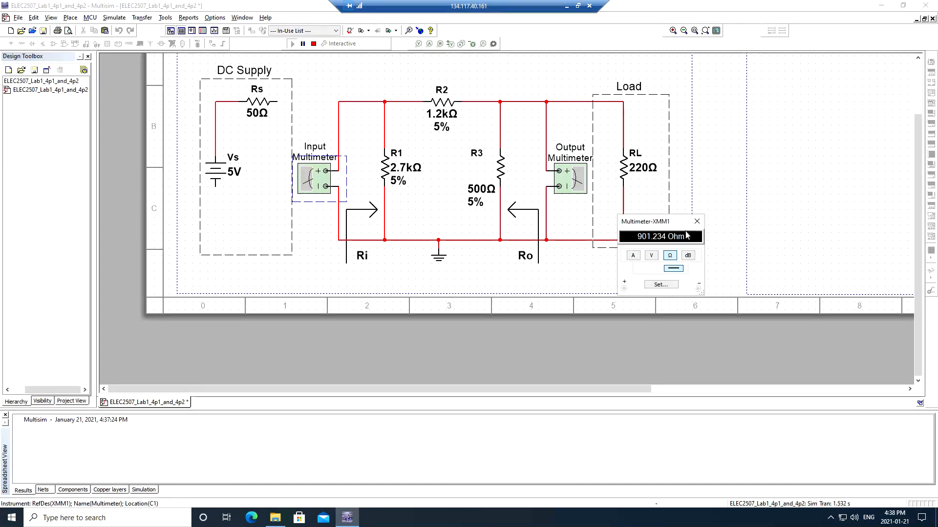
{"action": "left_click_drag", "start_coordinate": [654, 221], "coordinate": [584, 199]}
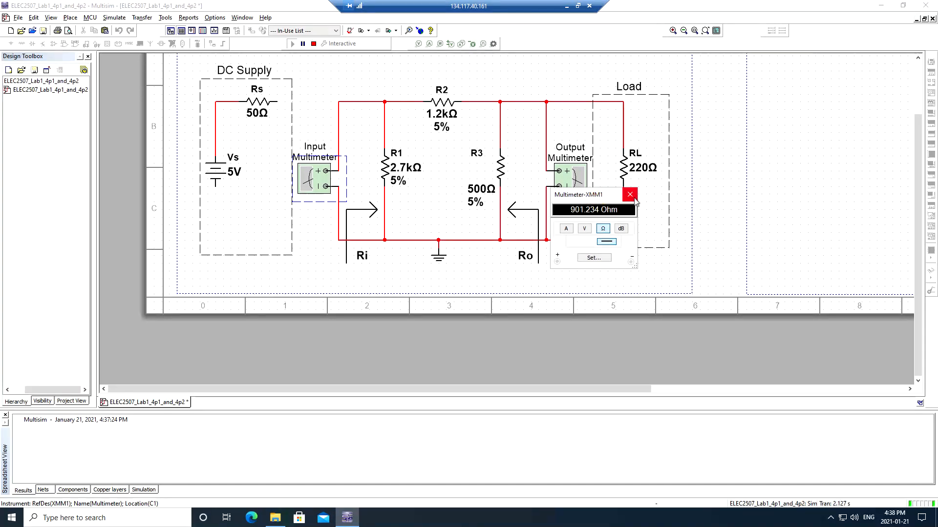
{"action": "left_click", "coordinate": [632, 201]}
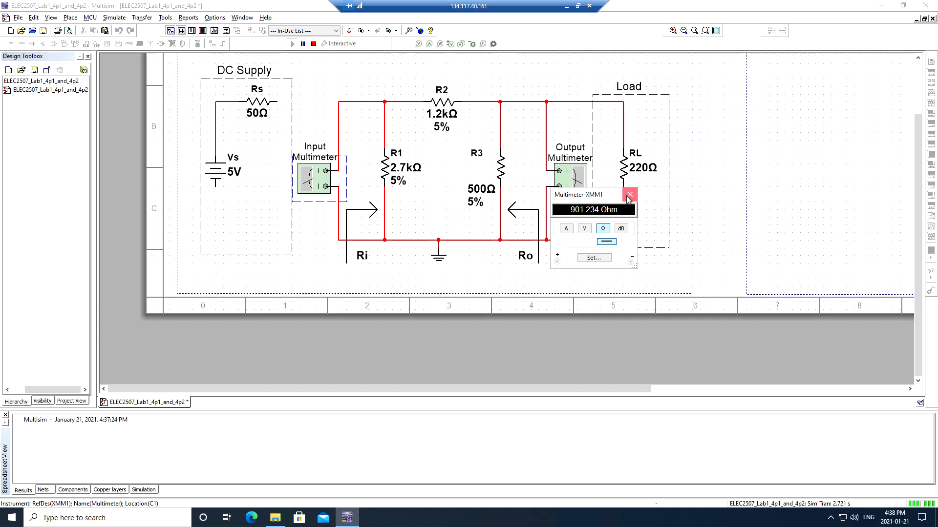
{"action": "left_click", "coordinate": [629, 194]}
- Stop the simulation and delete the top and bottom wires to load resistor RL
{"action": "left_click", "coordinate": [313, 43]}
{"action": "left_click", "coordinate": [576, 102]}
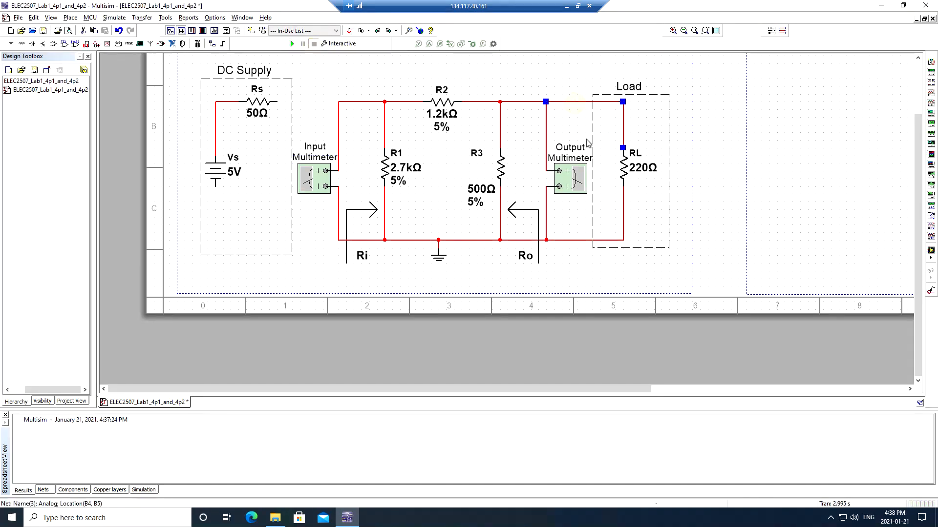
{"action": "key", "text": "Delete"}
{"action": "left_click", "coordinate": [576, 240]}
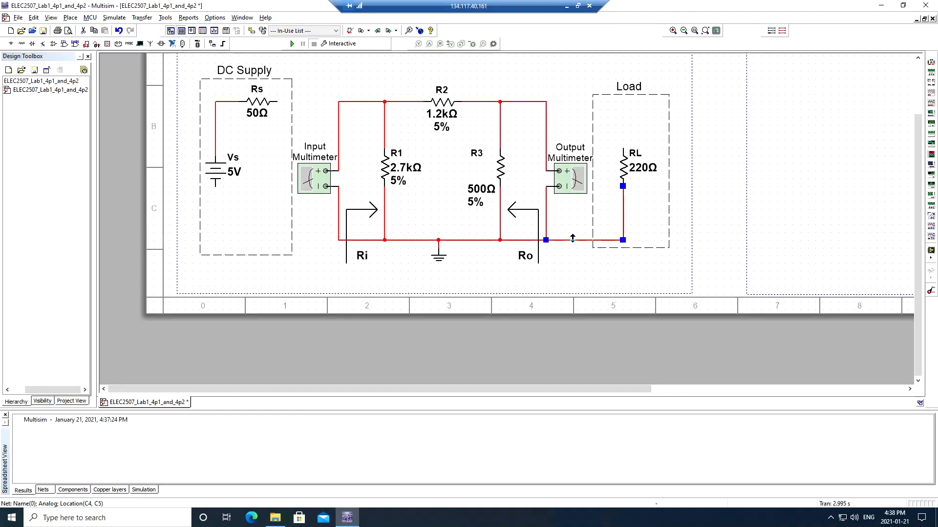
{"action": "key", "text": "Delete"}
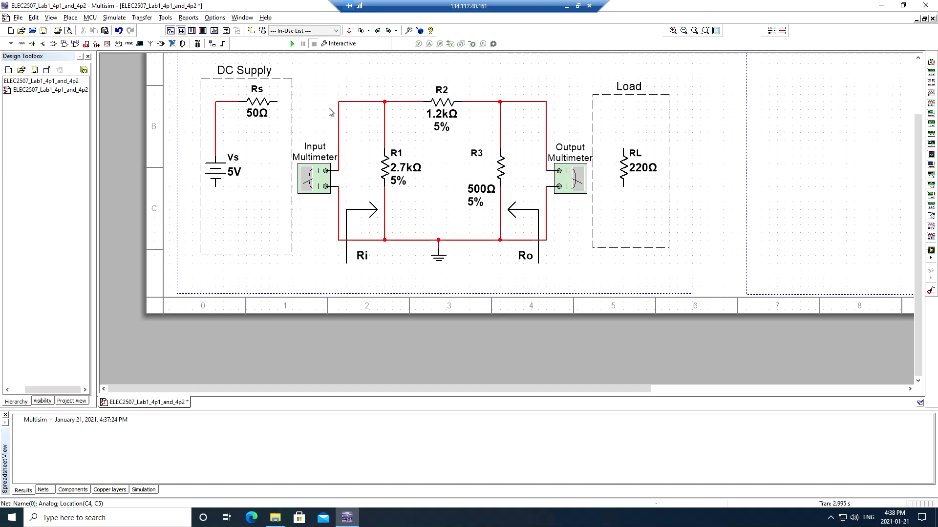
- Rerun the simulation and read the new input resistance: 1.043 kOhm
{"action": "left_click", "coordinate": [291, 45]}
{"action": "double_click", "coordinate": [315, 185]}
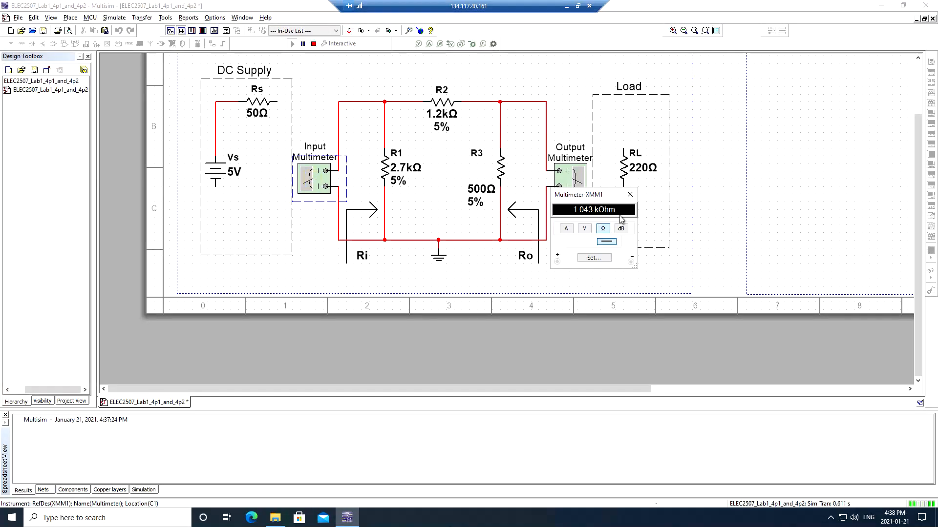
{"action": "left_click_drag", "start_coordinate": [595, 195], "coordinate": [656, 89]}
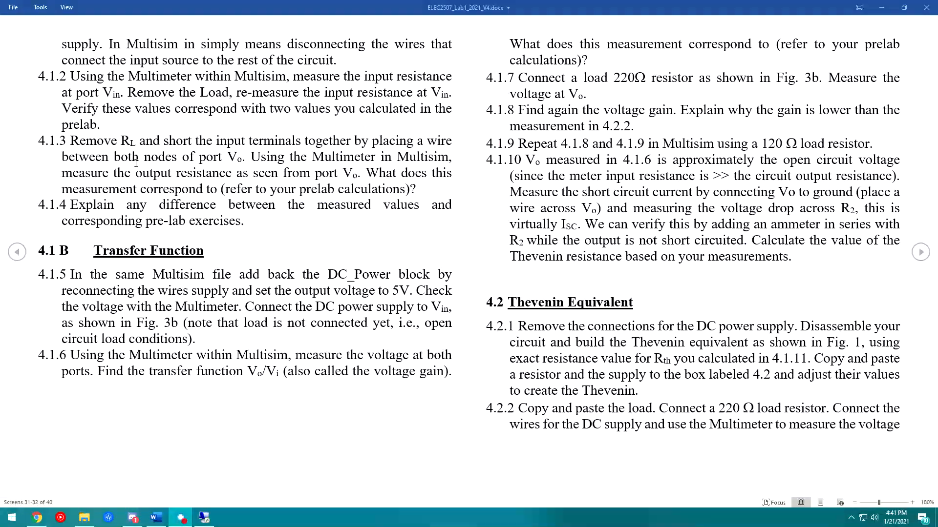
- Highlight step 4.1.3's instructions to remove RL and short the input terminals, then return to Multisim
{"action": "left_click_drag", "start_coordinate": [71, 142], "coordinate": [165, 144]}
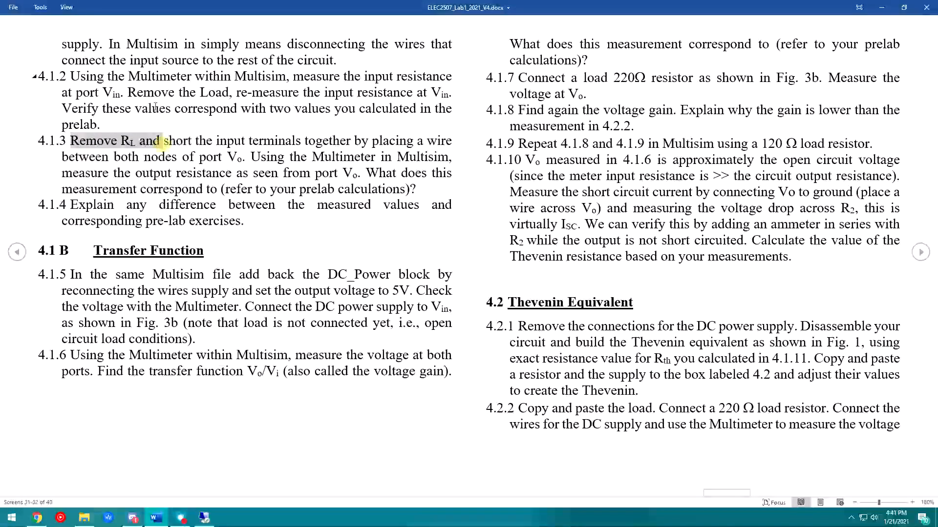
{"action": "left_click", "coordinate": [162, 82]}
{"action": "mouse_move", "coordinate": [191, 141]}
{"action": "left_mouse_down"}
{"action": "mouse_move", "coordinate": [364, 174]}
{"action": "mouse_move", "coordinate": [253, 157]}
{"action": "mouse_move", "coordinate": [382, 141]}
{"action": "mouse_move", "coordinate": [200, 157]}
{"action": "left_mouse_up"}
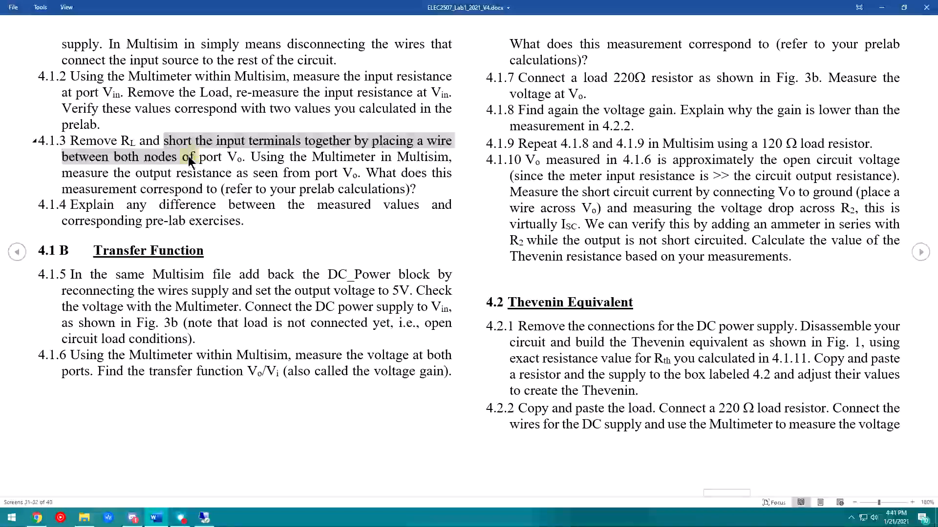
{"action": "left_click", "coordinate": [188, 156]}
{"action": "key", "text": "alt+Tab"}
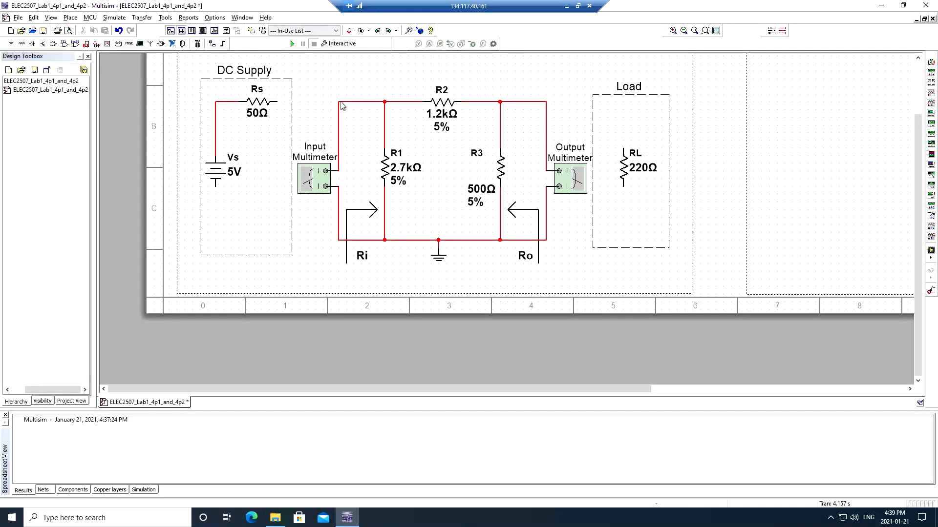
- Wire the top input node to the bottom ground wire to short the input port
{"action": "left_click", "coordinate": [341, 102]}
{"action": "left_click", "coordinate": [300, 105]}
{"action": "key", "text": "ctrl+w"}
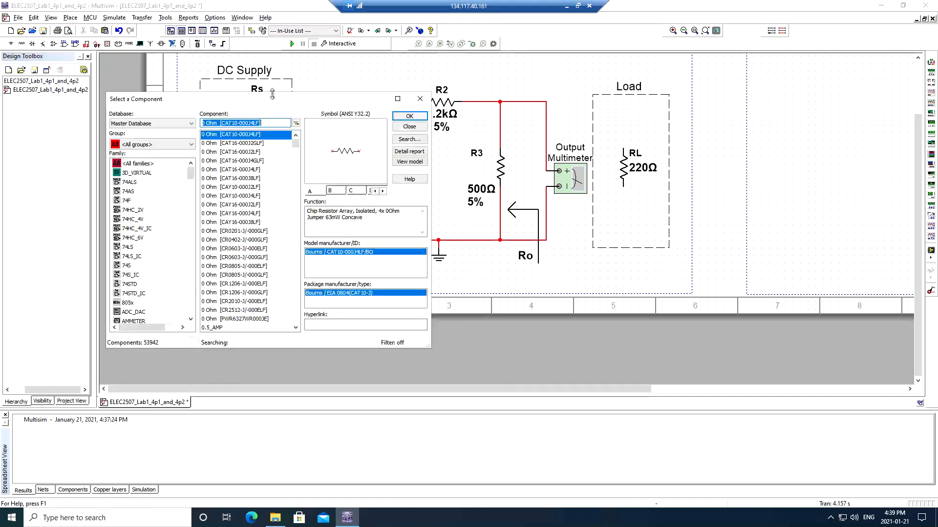
{"action": "left_click", "coordinate": [419, 99]}
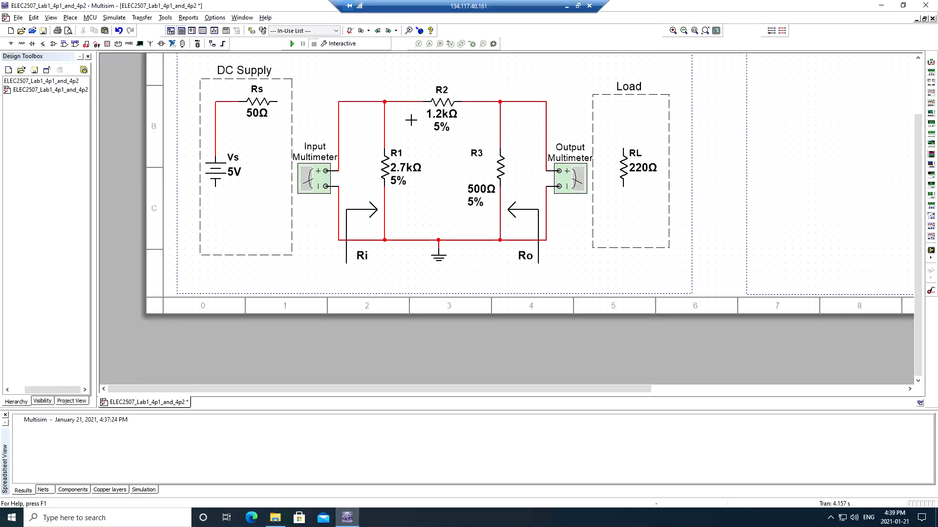
{"action": "left_click", "coordinate": [332, 102]}
{"action": "key", "text": "Escape"}
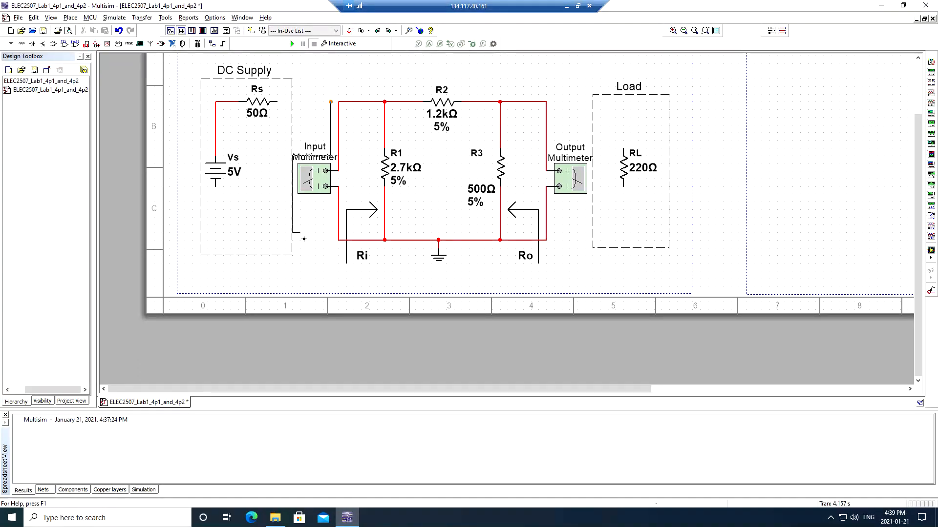
{"action": "left_click", "coordinate": [338, 239]}
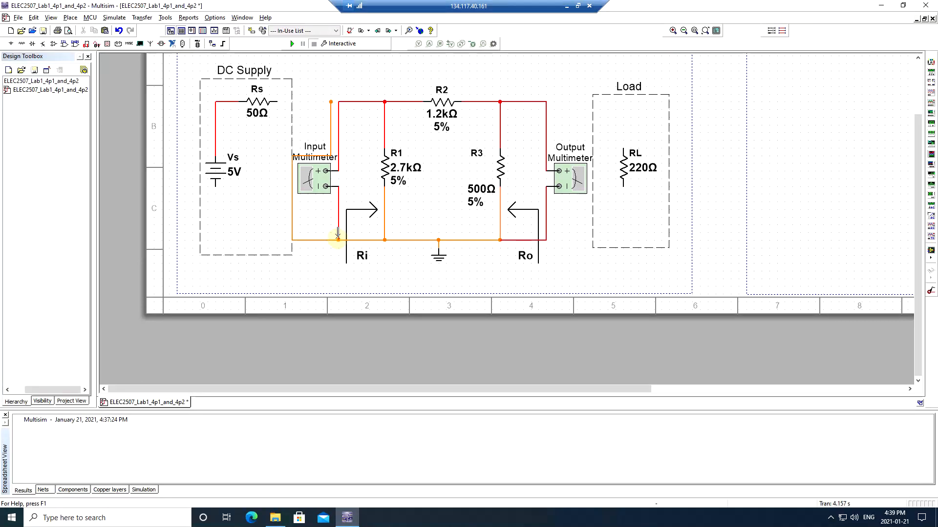
{"action": "left_click", "coordinate": [331, 100]}
{"action": "left_click", "coordinate": [337, 101]}
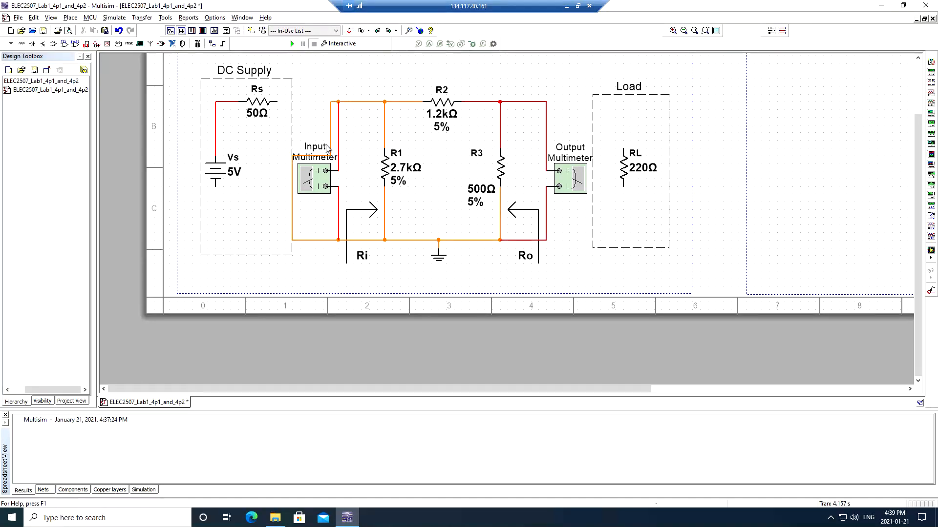
{"action": "left_click", "coordinate": [313, 102]}
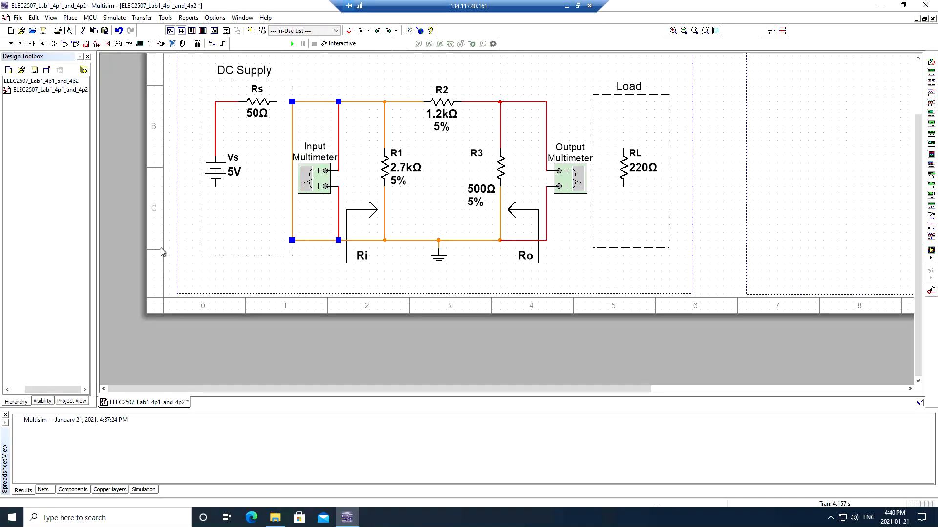
{"action": "left_click", "coordinate": [393, 278]}
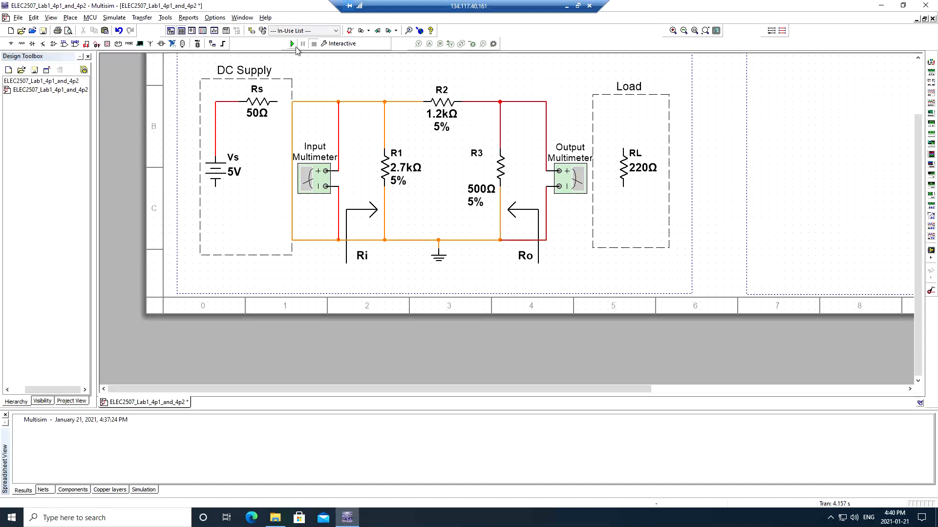
- Run the simulation, read 352.941 Ohm on the output multimeter, and return to the handout
{"action": "left_click", "coordinate": [292, 44]}
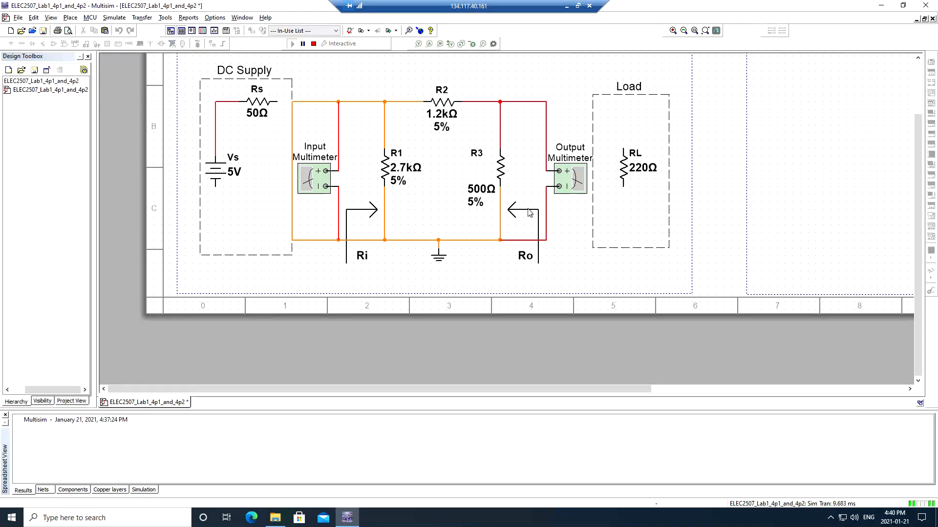
{"action": "double_click", "coordinate": [573, 179]}
{"action": "left_click_drag", "start_coordinate": [867, 434], "coordinate": [633, 136]}
{"action": "left_click", "coordinate": [663, 167]}
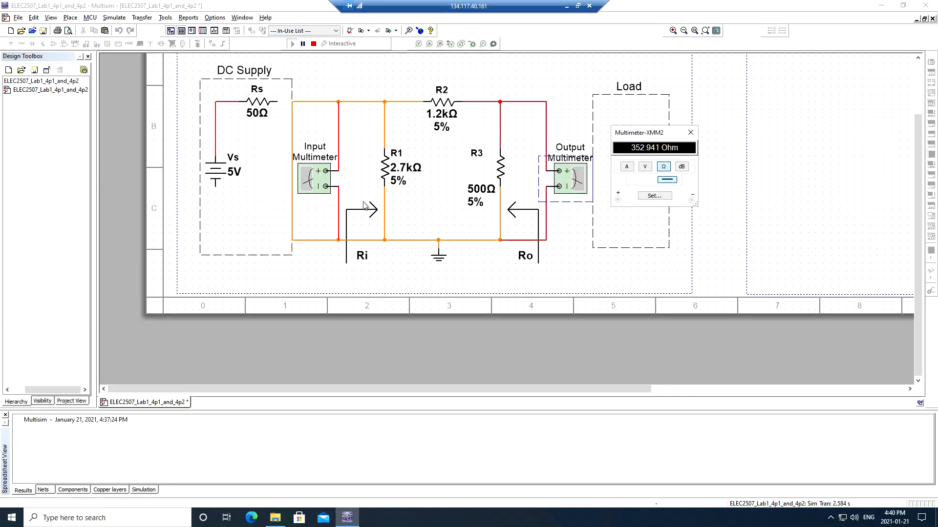
{"action": "left_click_drag", "start_coordinate": [652, 133], "coordinate": [685, 125]}
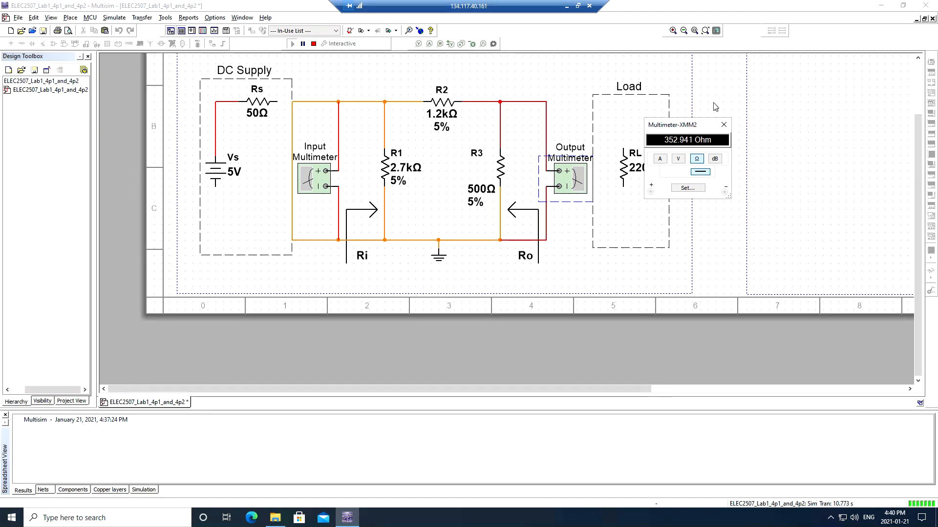
{"action": "left_click_drag", "start_coordinate": [690, 125], "coordinate": [717, 79]}
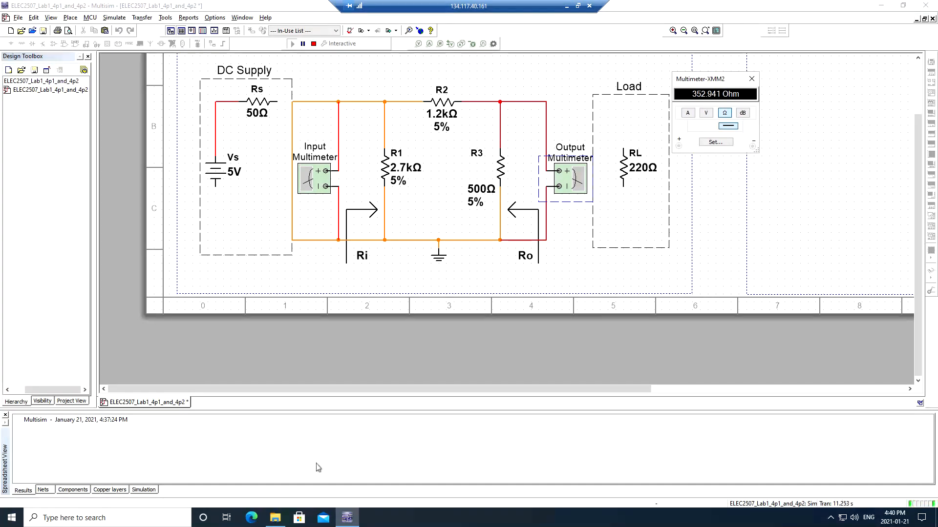
{"action": "left_click", "coordinate": [566, 6]}
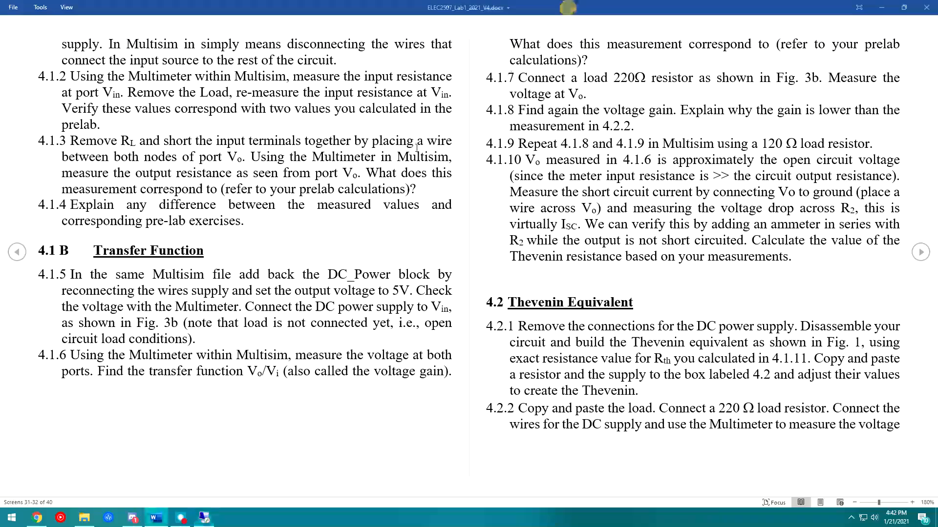
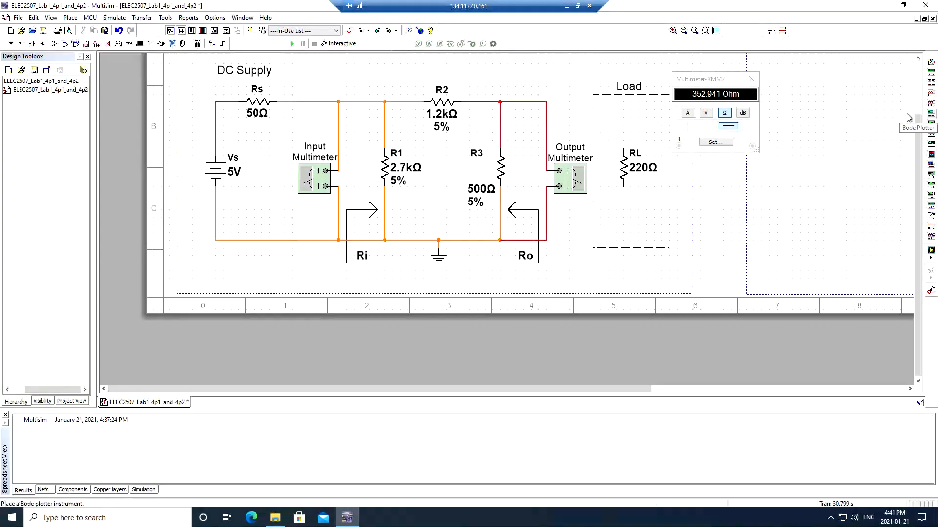
- Check the 50 Ω Rs and its wire from the 5 V source, then close the XMM2 ohm reading
{"action": "left_click", "coordinate": [255, 115]}
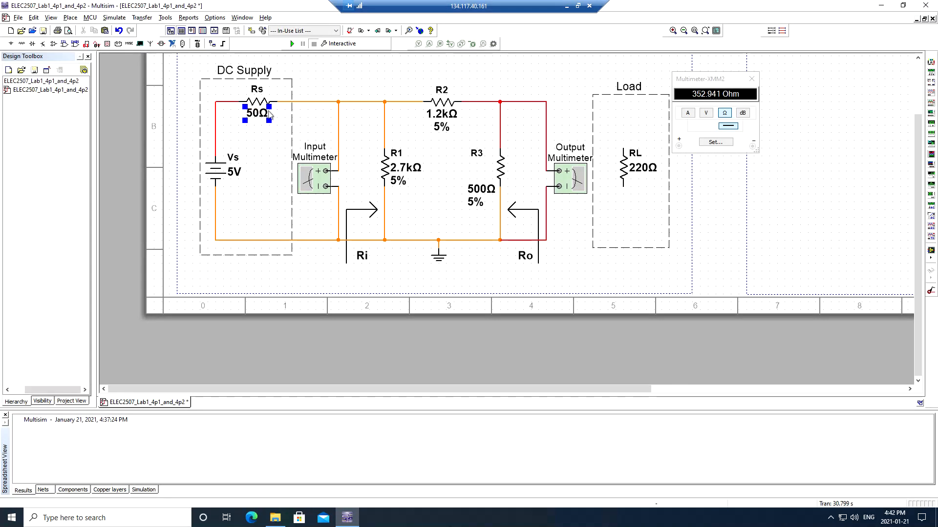
{"action": "left_click", "coordinate": [310, 87]}
{"action": "left_click", "coordinate": [256, 113]}
{"action": "left_click", "coordinate": [413, 195]}
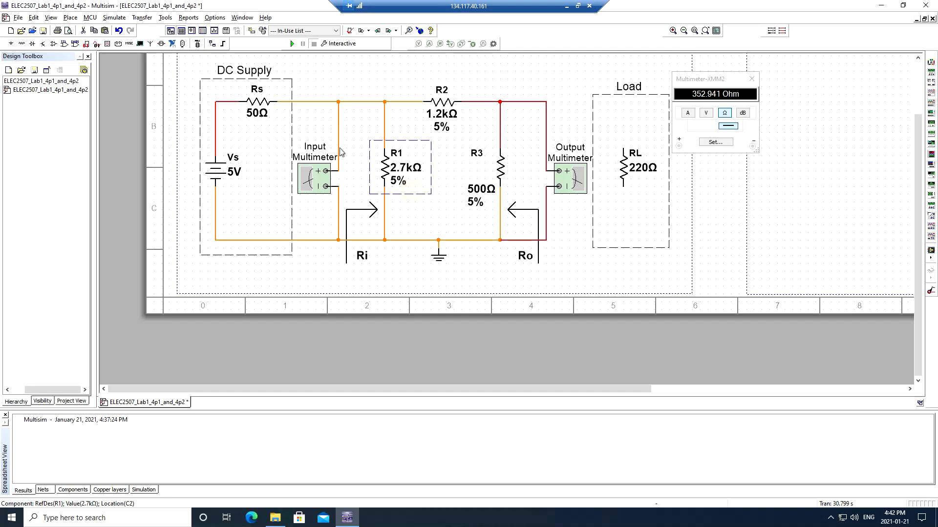
{"action": "left_click", "coordinate": [255, 113]}
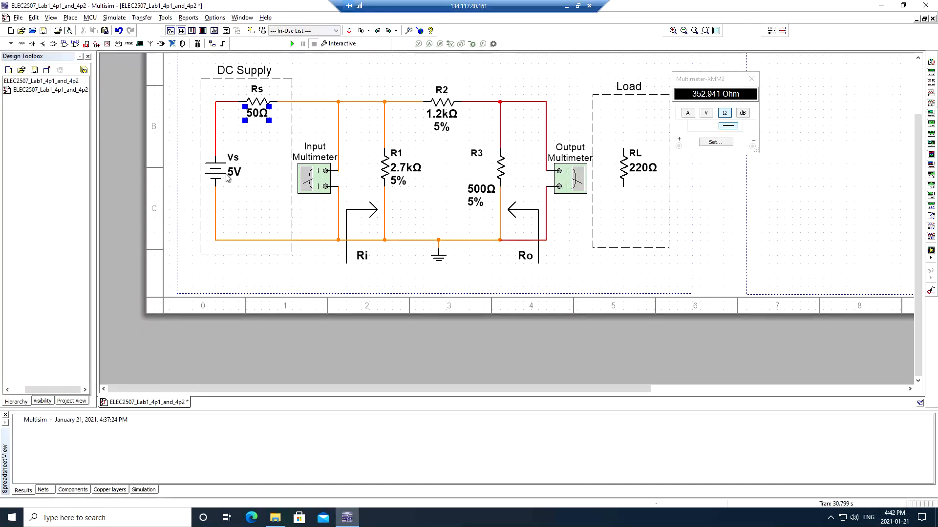
{"action": "left_click", "coordinate": [327, 101]}
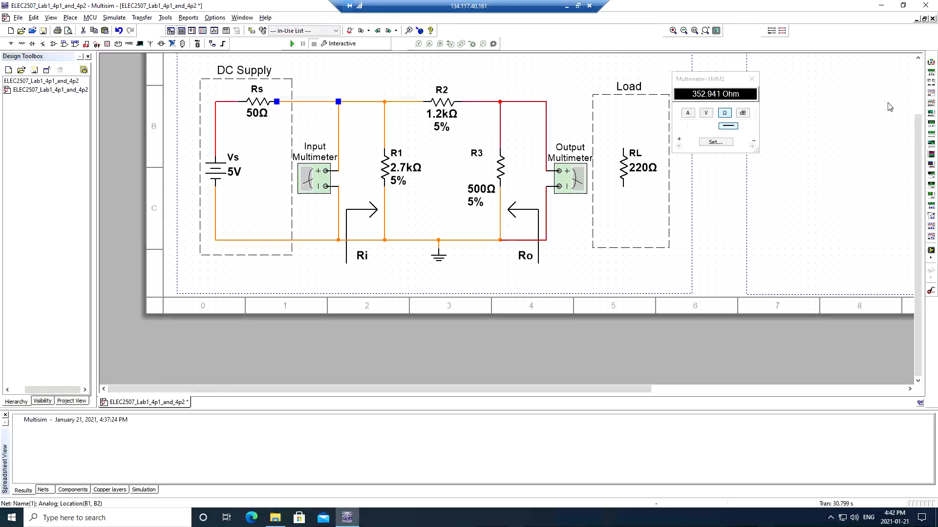
{"action": "left_click", "coordinate": [751, 78]}
- Run the simulation and read 4.771 V DC on input multimeter XMM1
{"action": "left_click", "coordinate": [291, 44]}
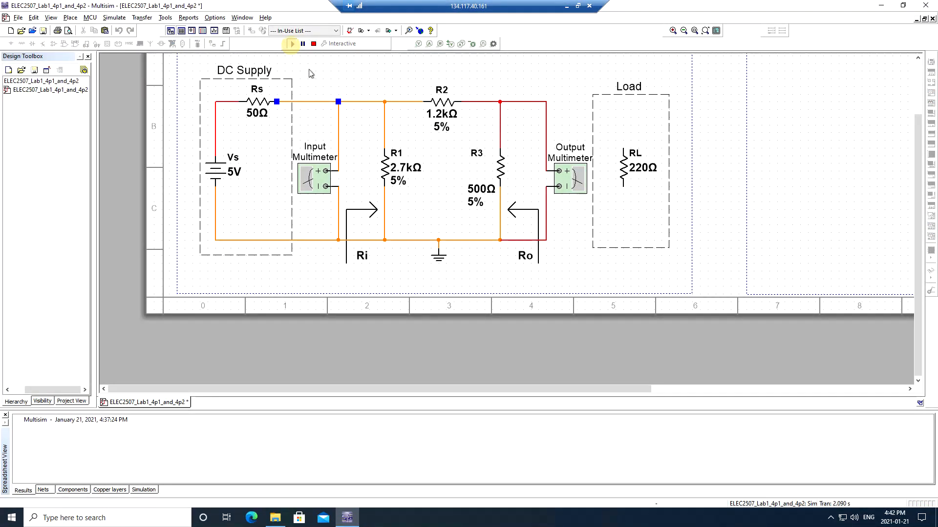
{"action": "double_click", "coordinate": [311, 176]}
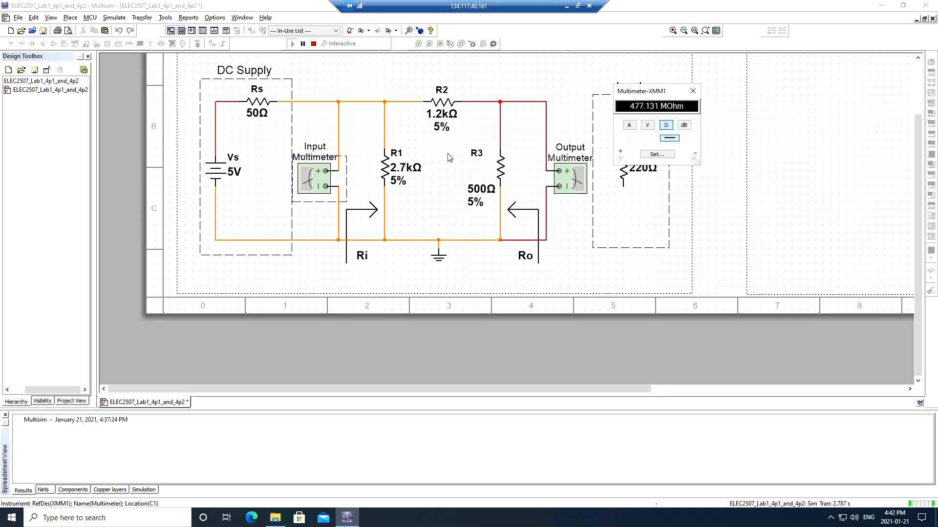
{"action": "left_click", "coordinate": [648, 126]}
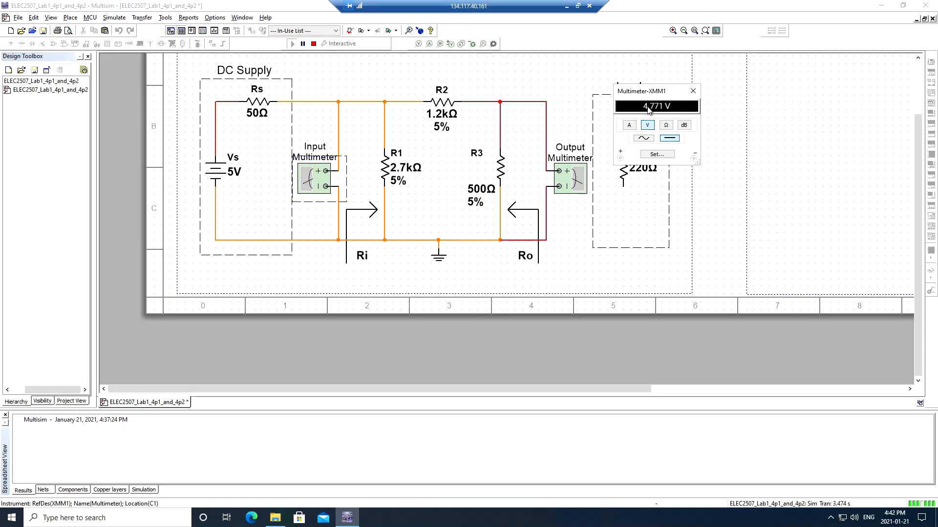
{"action": "left_click_drag", "start_coordinate": [667, 92], "coordinate": [703, 83]}
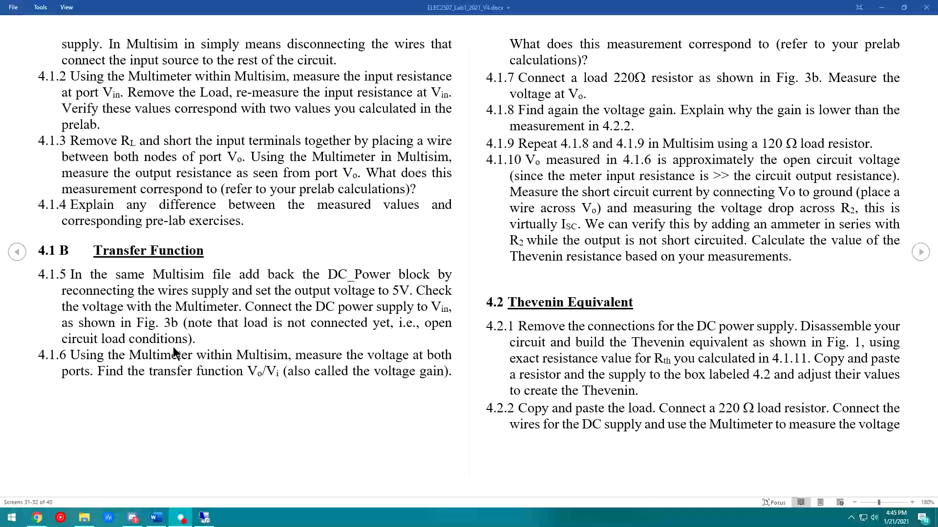
- Read handout steps 4.1.5–4.1.6 and highlight the question on what the measurement corresponds to
{"action": "left_click", "coordinate": [83, 350]}
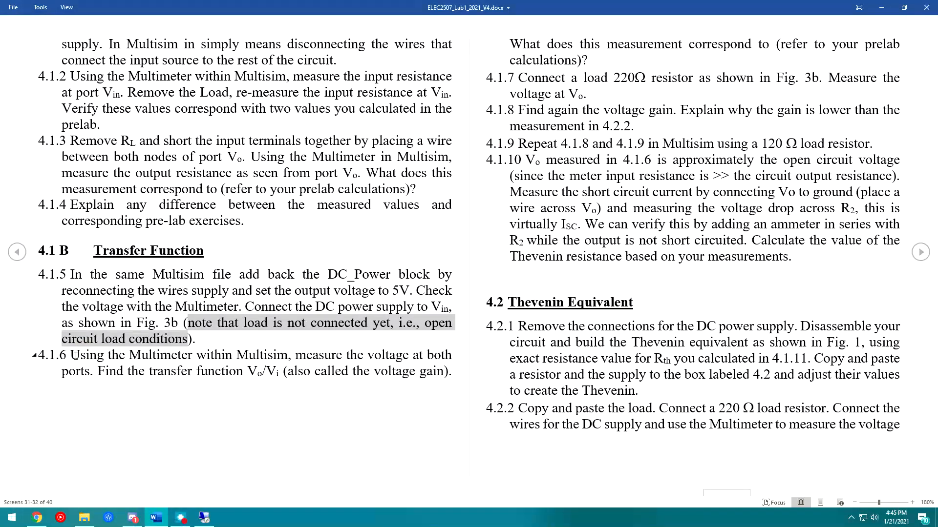
{"action": "left_click", "coordinate": [76, 355]}
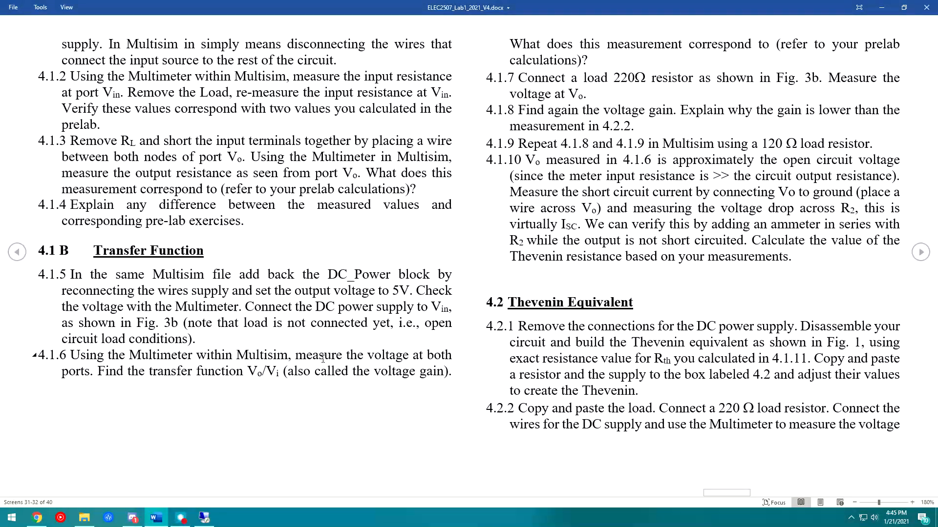
{"action": "left_click", "coordinate": [115, 371]}
{"action": "left_click", "coordinate": [239, 372]}
{"action": "left_click_drag", "start_coordinate": [588, 61], "coordinate": [514, 35]}
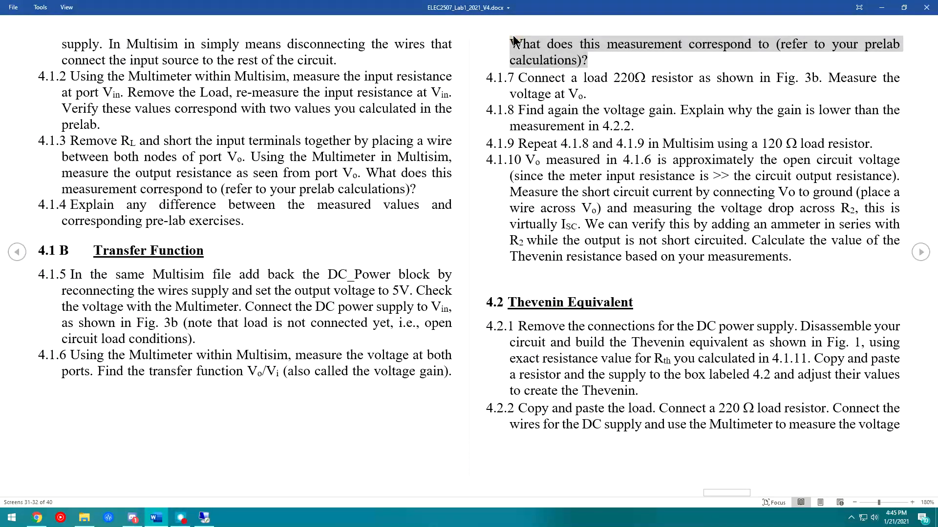
{"action": "left_click", "coordinate": [205, 518]}
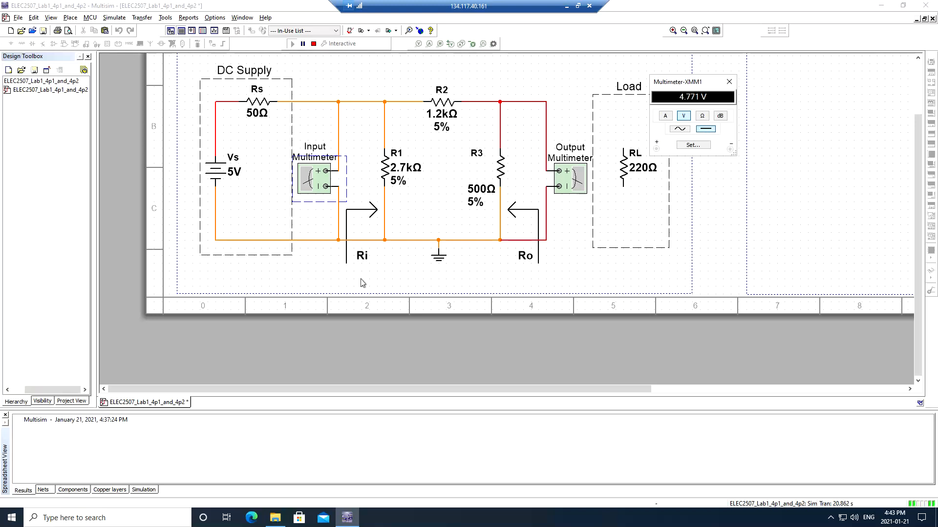
- Switch output multimeter XMM2 to volts, reading 1.403 V no-load beside the 4.771 V input
{"action": "left_click_drag", "start_coordinate": [686, 82], "coordinate": [324, 71]}
{"action": "double_click", "coordinate": [570, 174]}
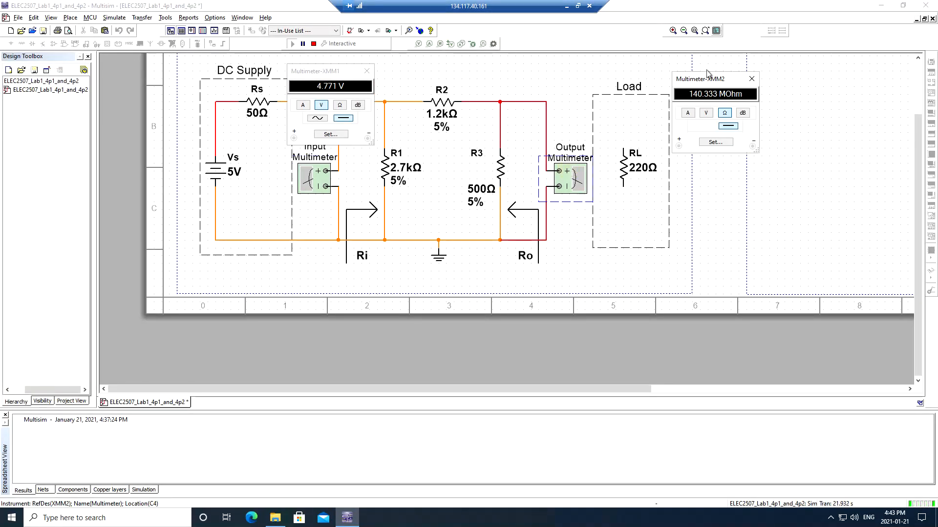
{"action": "left_click", "coordinate": [706, 113]}
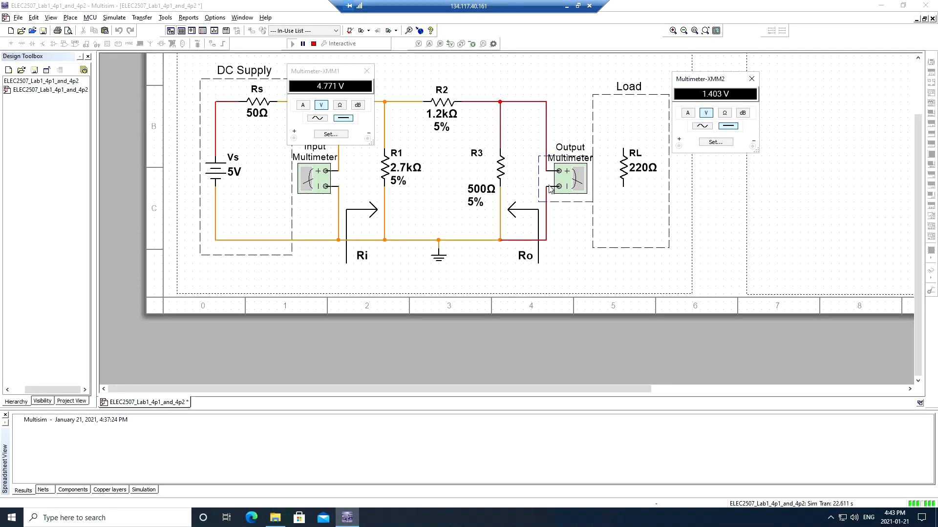
{"action": "left_click_drag", "start_coordinate": [722, 79], "coordinate": [732, 72]}
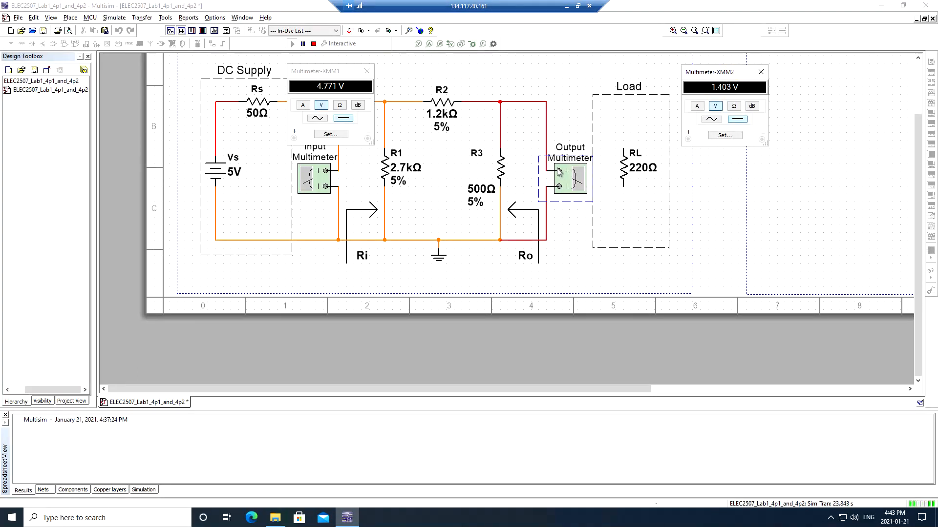
{"action": "left_click_drag", "start_coordinate": [558, 171], "coordinate": [565, 163]}
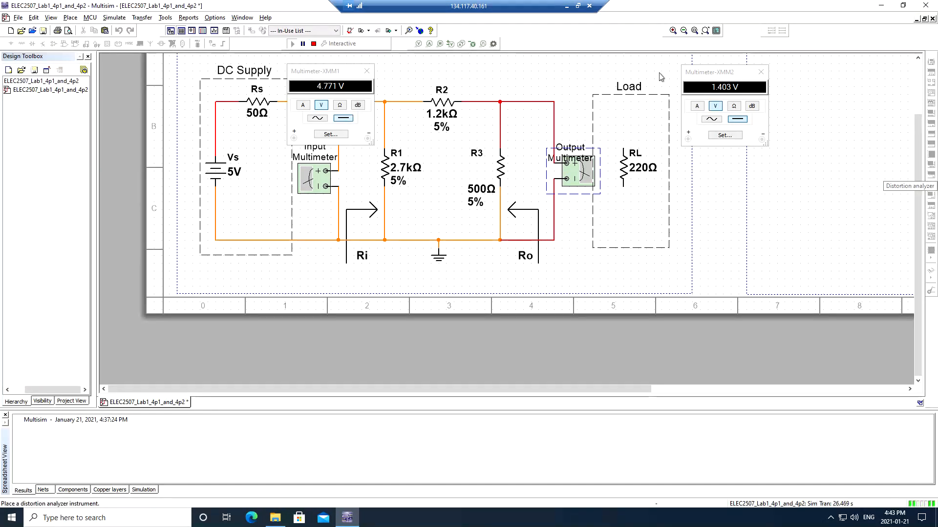
{"action": "left_click", "coordinate": [716, 105]}
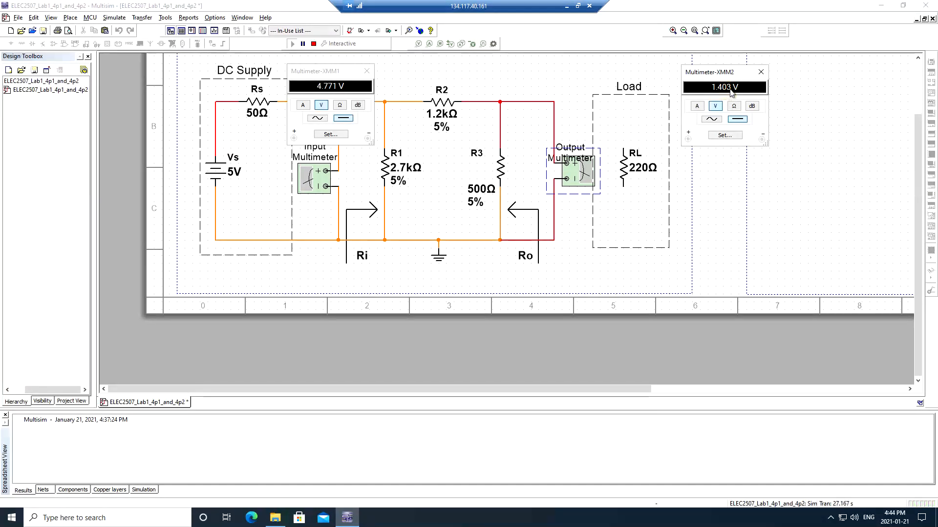
{"action": "left_click", "coordinate": [340, 93]}
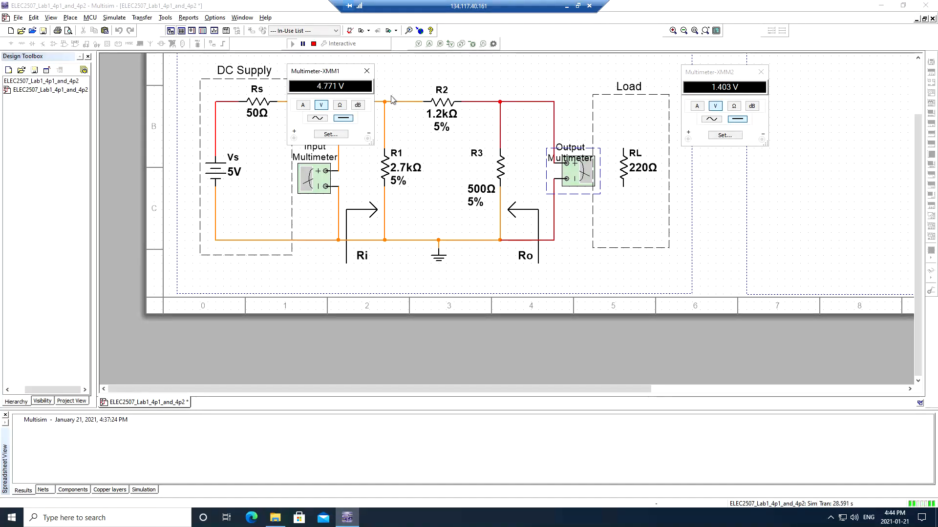
{"action": "left_click", "coordinate": [626, 172]}
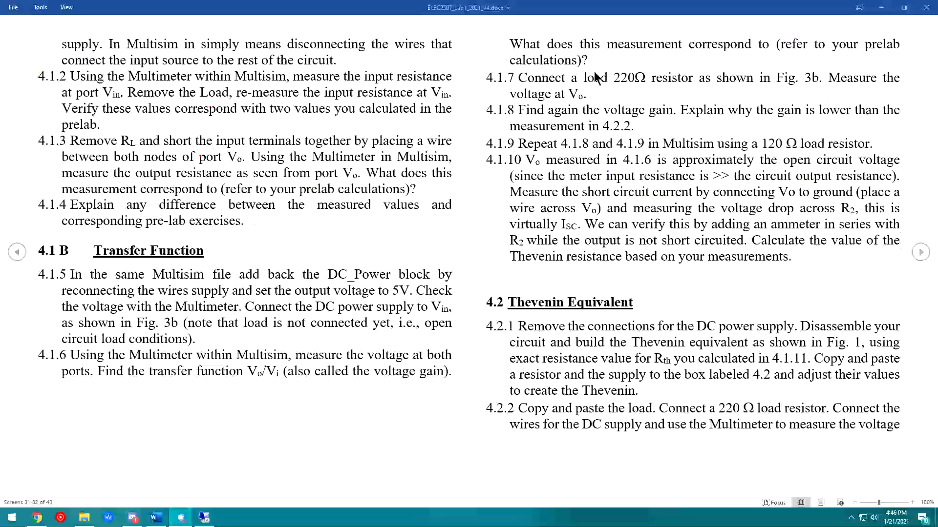
- Read step 4.1.7 on connecting a 220 Ω load and measuring Vo, then return to Multisim
{"action": "triple_click", "coordinate": [624, 87]}
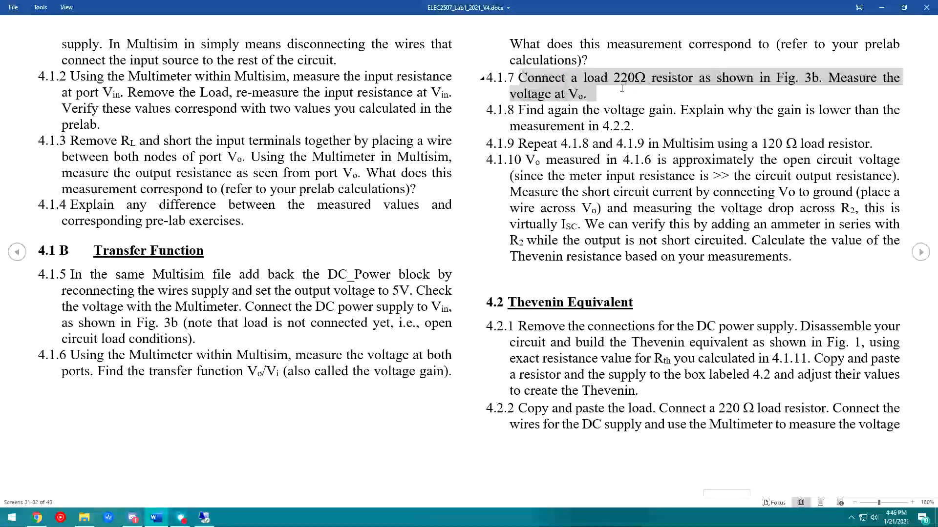
{"action": "left_click", "coordinate": [621, 87]}
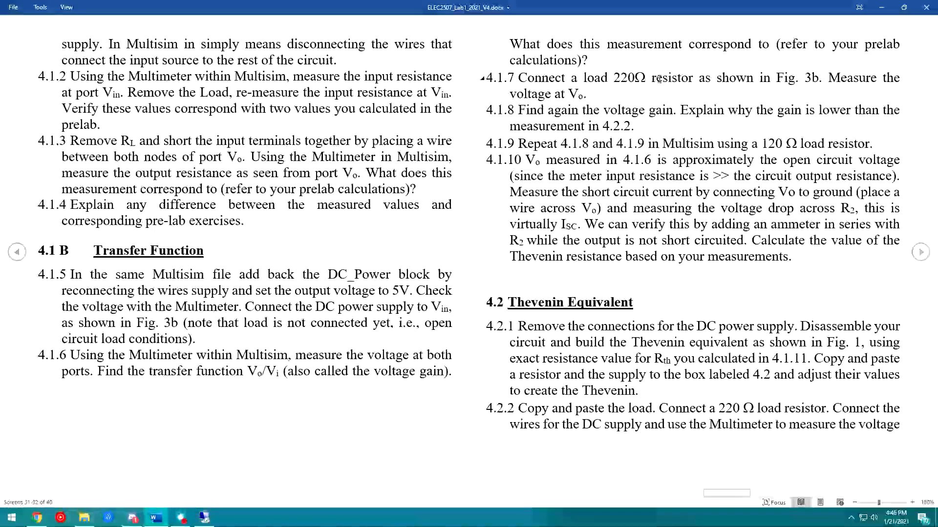
{"action": "left_click_drag", "start_coordinate": [586, 93], "coordinate": [557, 94]}
{"action": "left_click", "coordinate": [576, 94]}
{"action": "left_click", "coordinate": [580, 95]}
{"action": "left_click", "coordinate": [538, 110]}
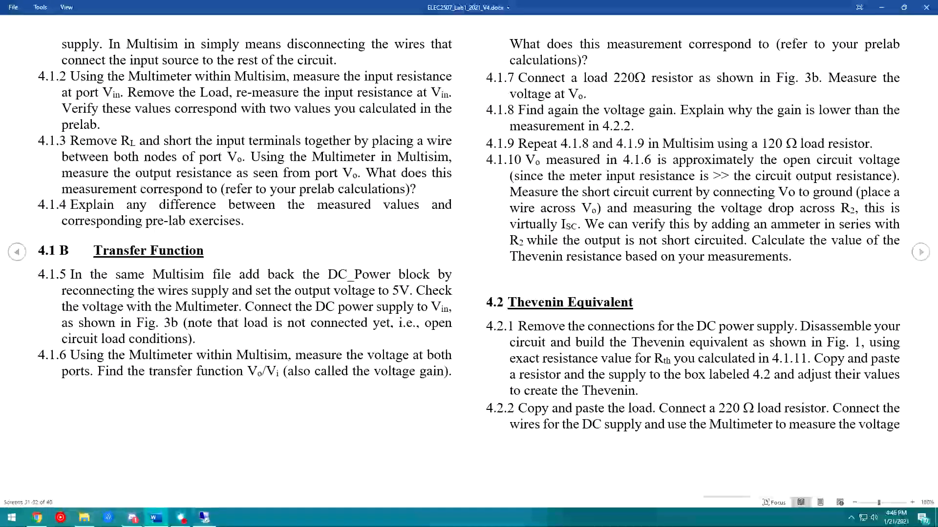
{"action": "left_click", "coordinate": [204, 517]}
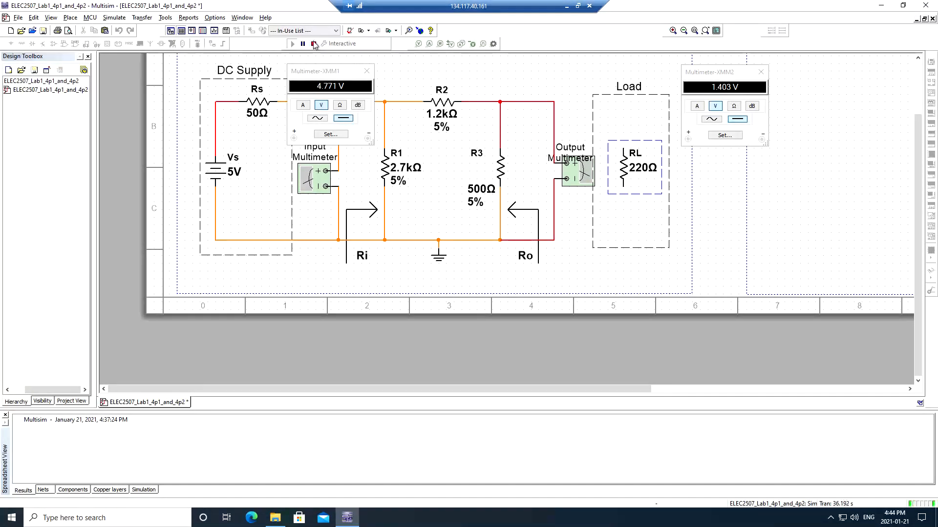
- Stop the simulation and wire the 220 Ω load RL between the output node and ground rail
{"action": "left_click", "coordinate": [314, 44]}
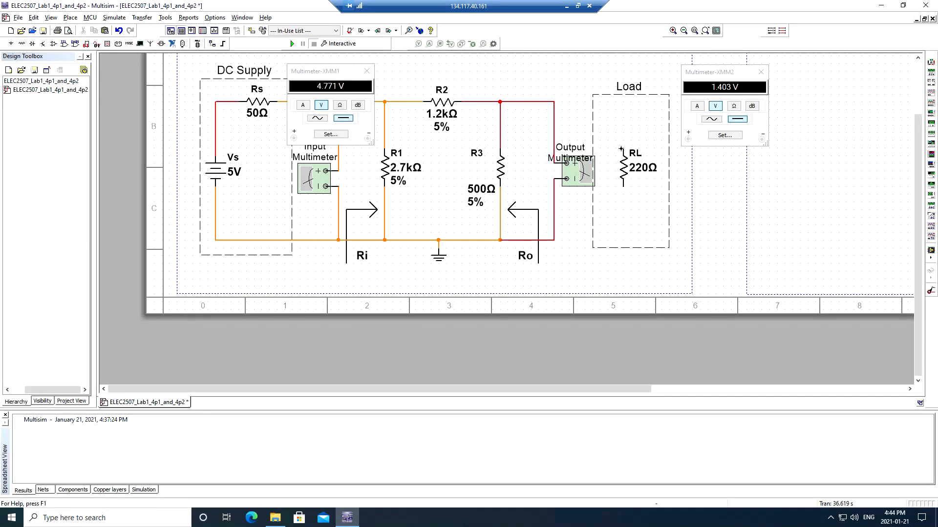
{"action": "left_click", "coordinate": [553, 102]}
{"action": "left_click", "coordinate": [623, 188]}
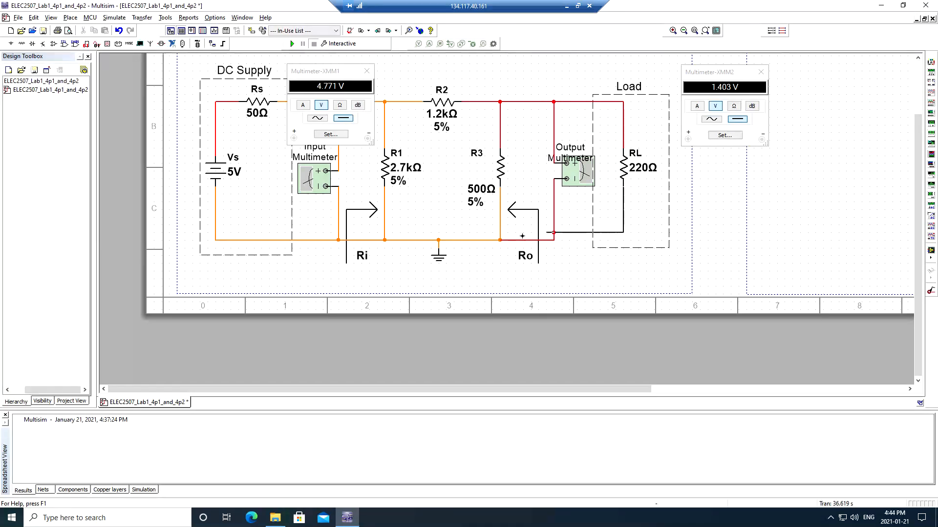
{"action": "left_click", "coordinate": [553, 239]}
{"action": "left_click", "coordinate": [553, 238]}
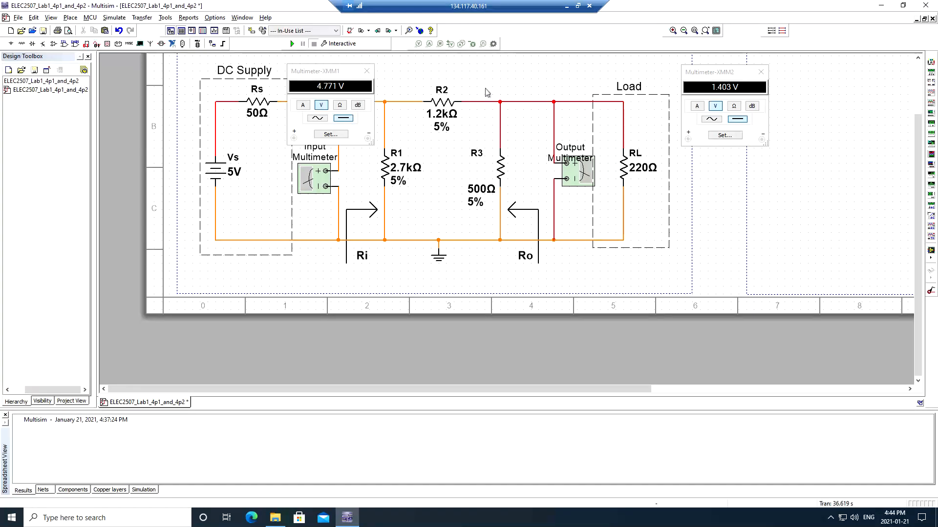
- Run the simulation and read 4.737 V input and 535 mV output
{"action": "left_click", "coordinate": [294, 44]}
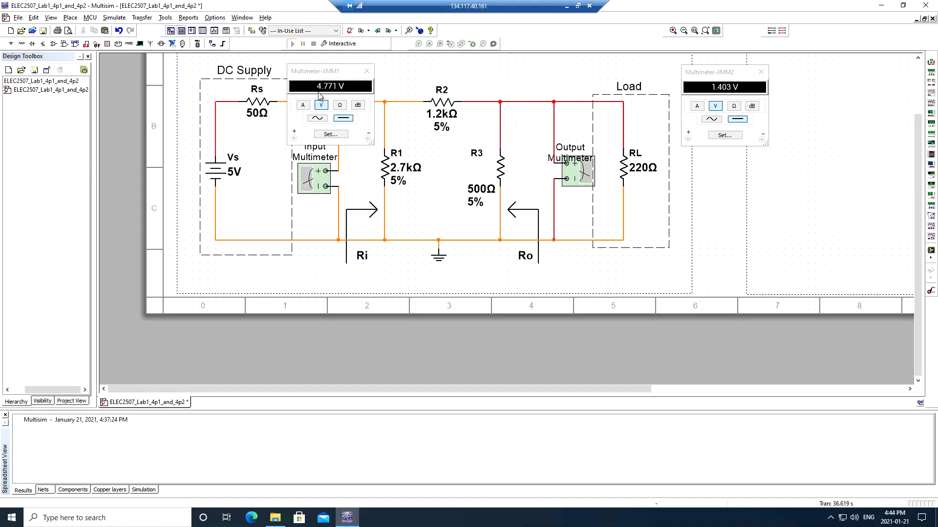
{"action": "left_click", "coordinate": [320, 84]}
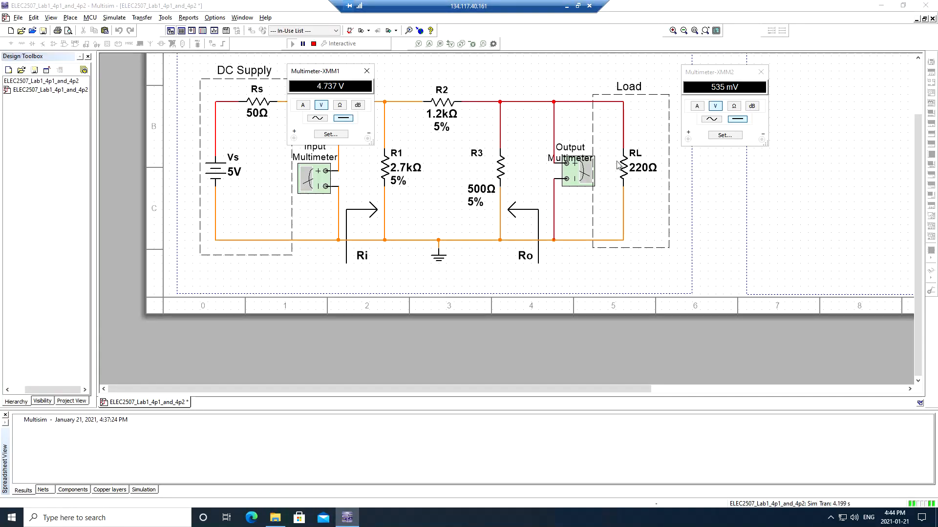
{"action": "left_click", "coordinate": [727, 78]}
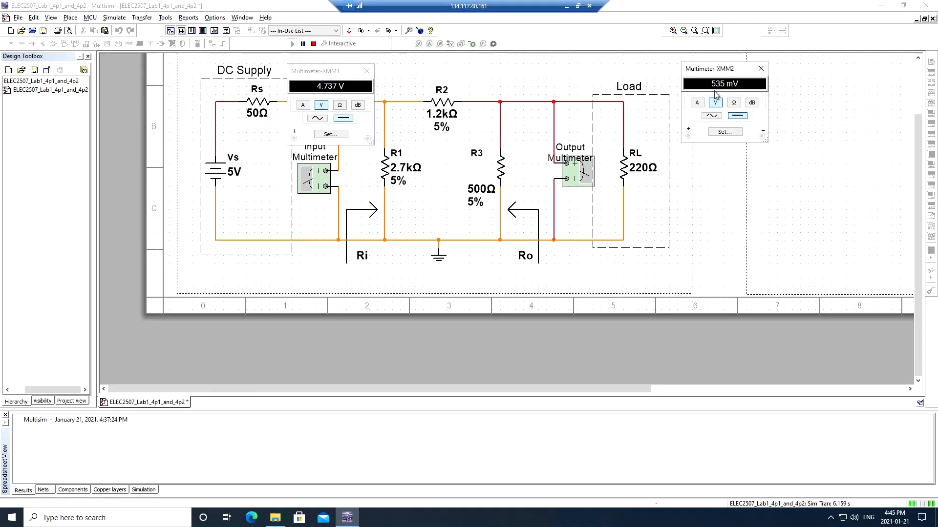
{"action": "left_click", "coordinate": [642, 171]}
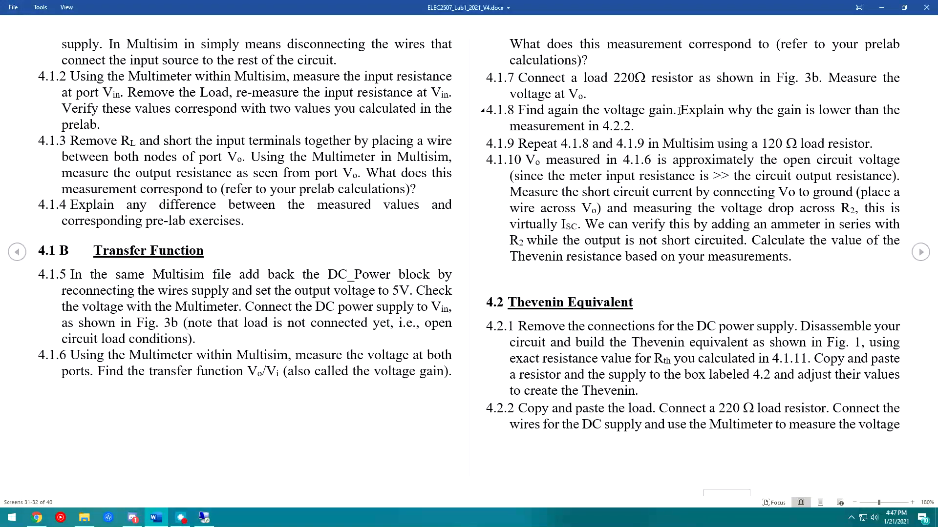
{"action": "left_click_drag", "start_coordinate": [679, 110], "coordinate": [632, 126]}
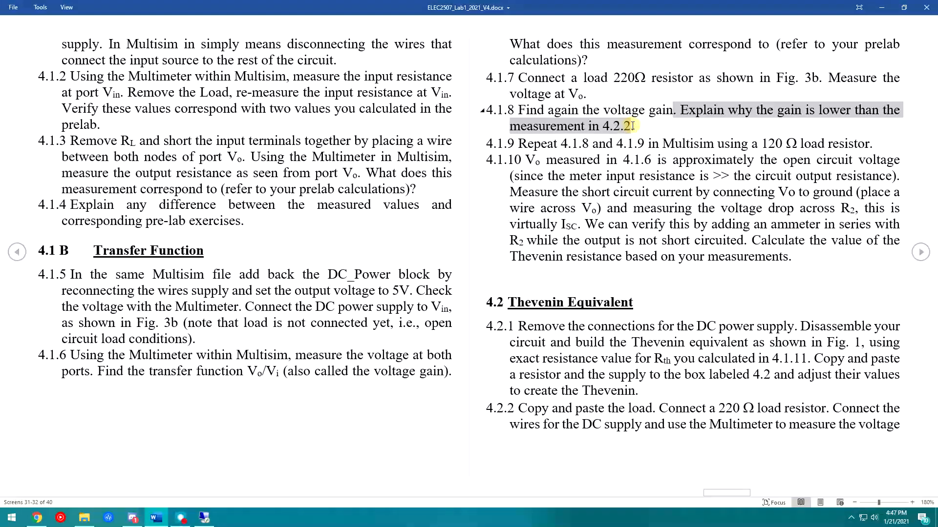
{"action": "left_click", "coordinate": [632, 126]}
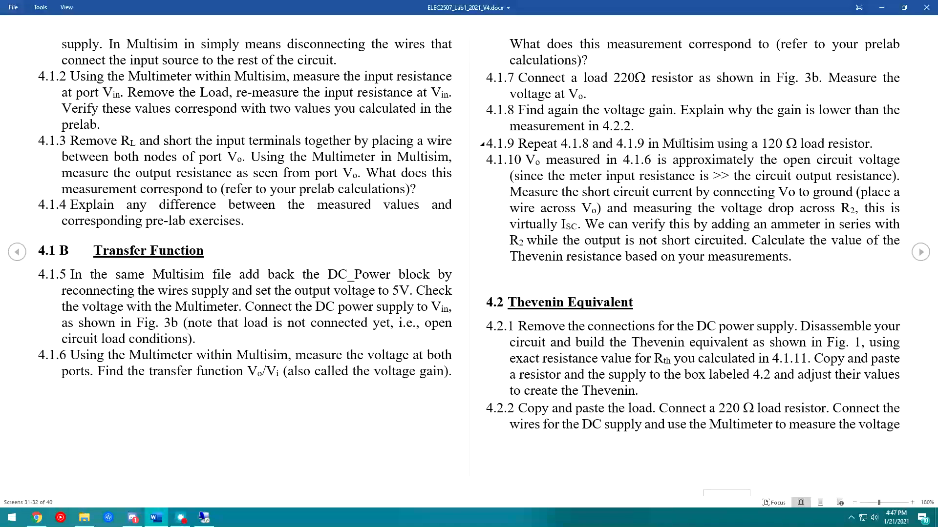
{"action": "left_click_drag", "start_coordinate": [519, 143], "coordinate": [784, 143]}
{"action": "left_click", "coordinate": [792, 143]}
{"action": "left_click_drag", "start_coordinate": [614, 77], "coordinate": [636, 89]}
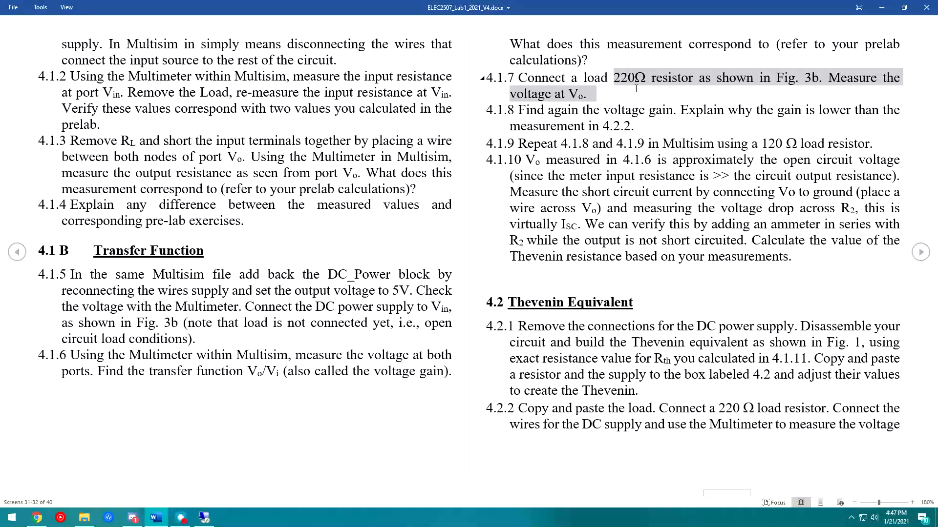
{"action": "left_click", "coordinate": [635, 88]}
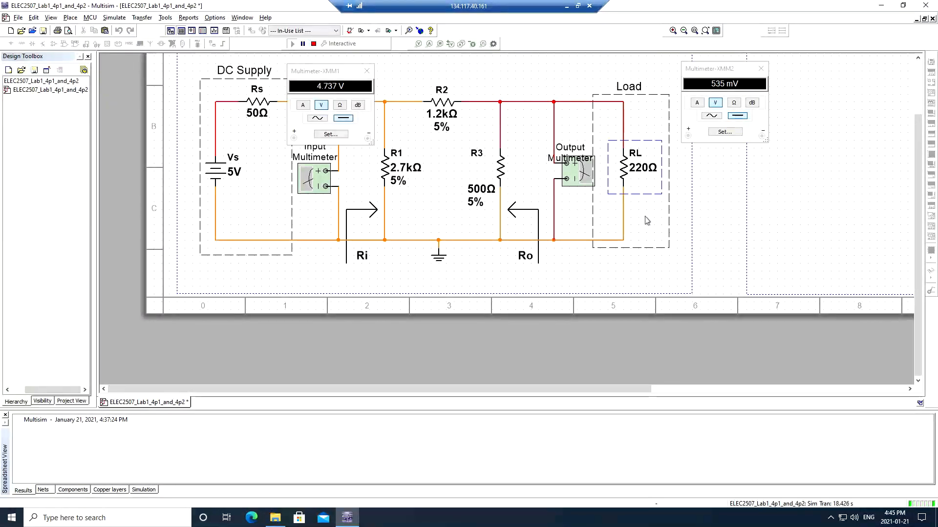
- Change load resistor RL's resistance to 120 Ω and accept the simulation-running warning
{"action": "double_click", "coordinate": [628, 167]}
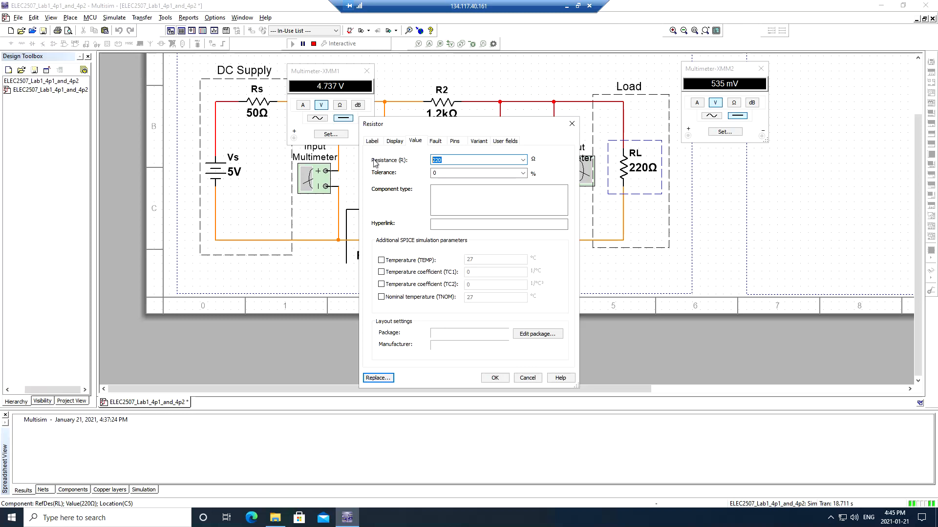
{"action": "type", "text": "12"}
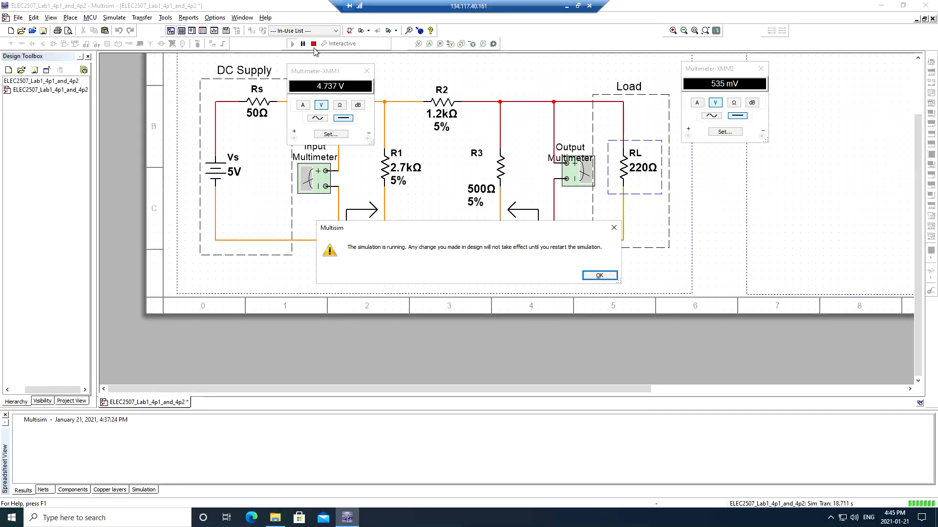
{"action": "left_click_drag", "start_coordinate": [371, 238], "coordinate": [392, 228]}
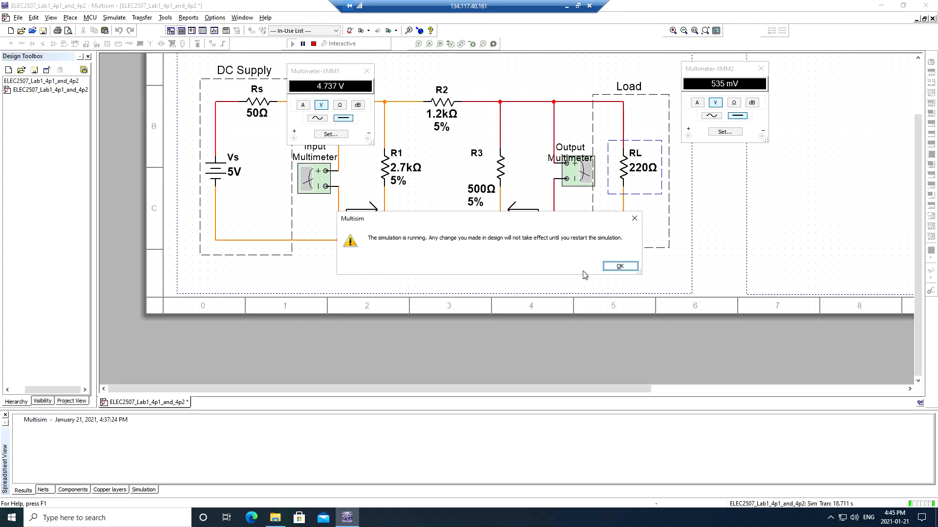
{"action": "left_click", "coordinate": [619, 267]}
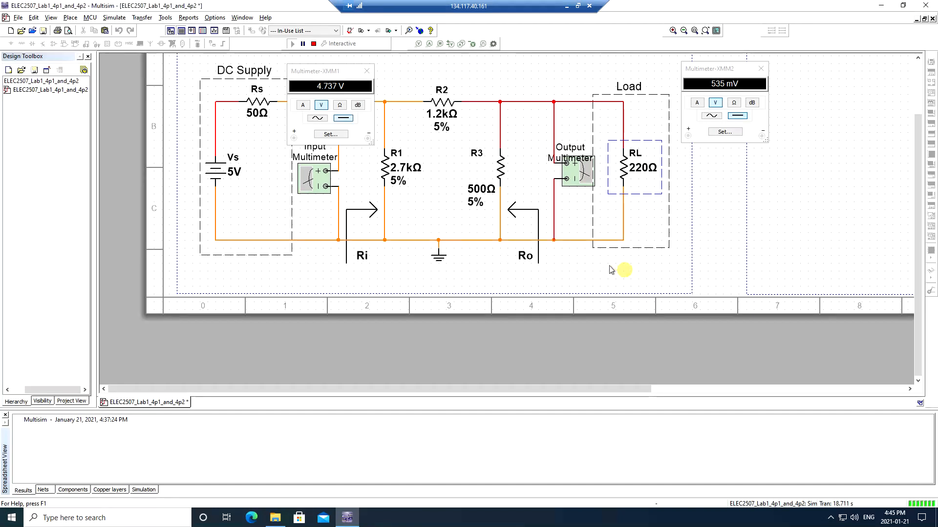
- Restart the simulation and read 4.73 V input and 352.987 mV output
{"action": "left_click", "coordinate": [317, 45]}
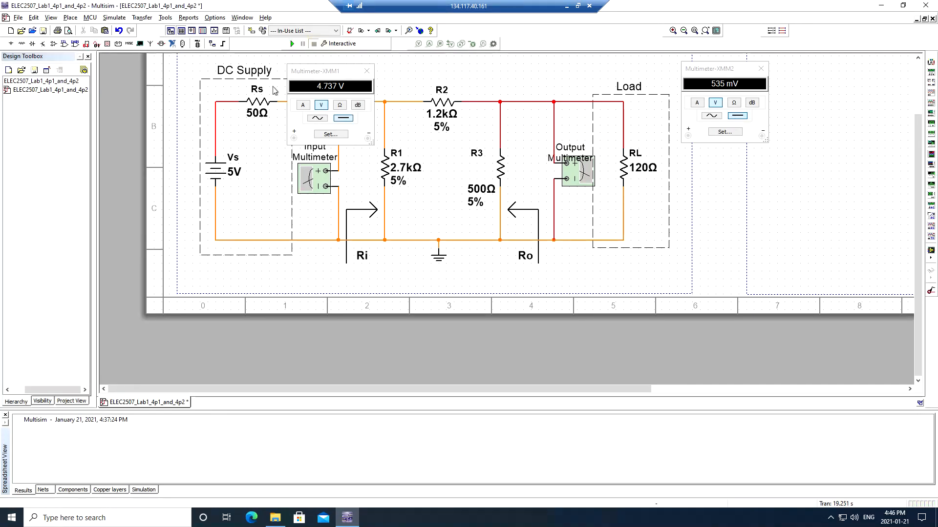
{"action": "left_click", "coordinate": [292, 45]}
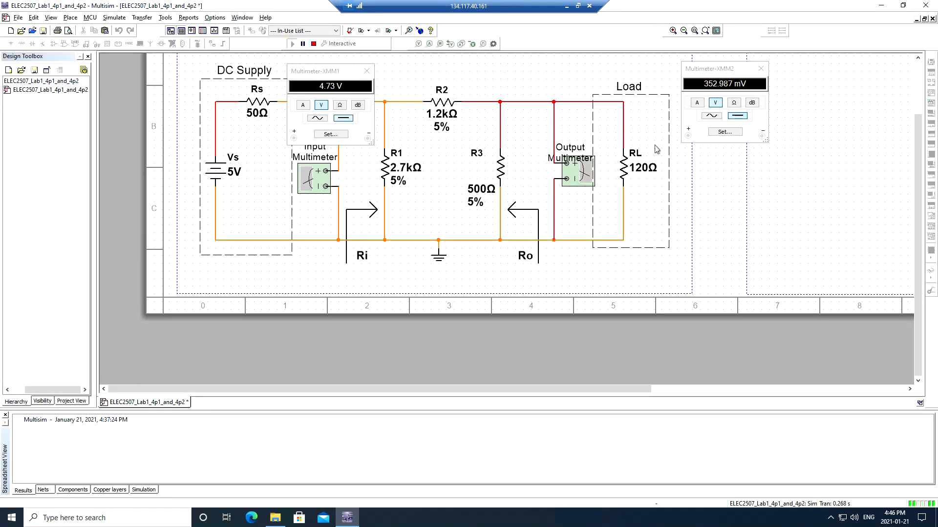
{"action": "left_click", "coordinate": [714, 88]}
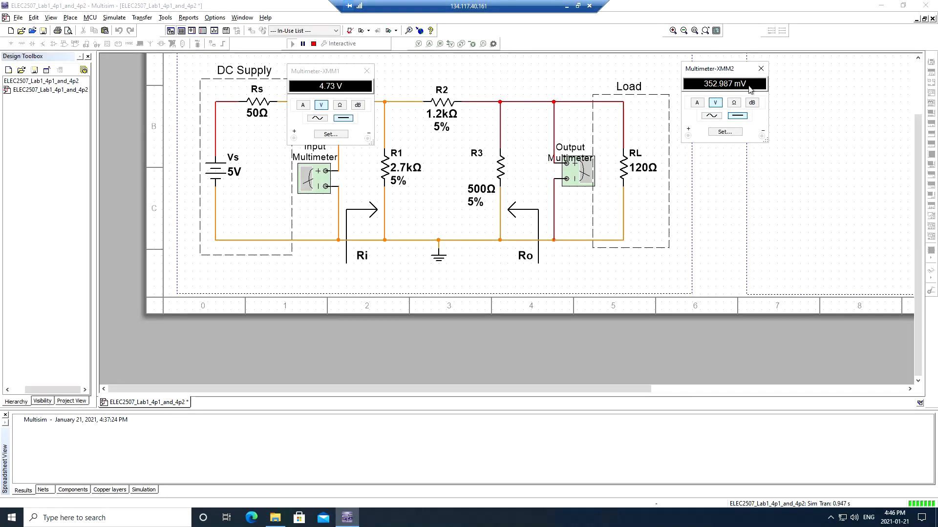
{"action": "left_click", "coordinate": [332, 91]}
{"action": "left_click", "coordinate": [698, 87]}
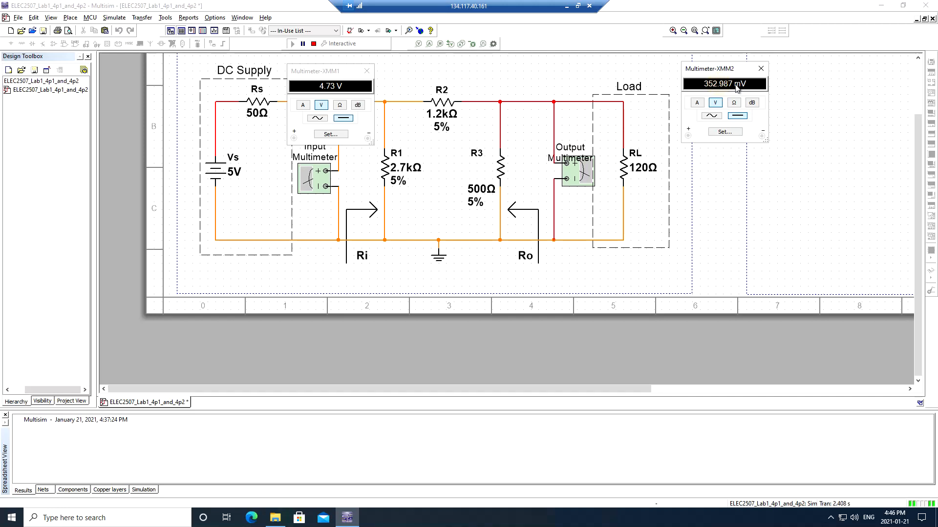
{"action": "left_click", "coordinate": [352, 96]}
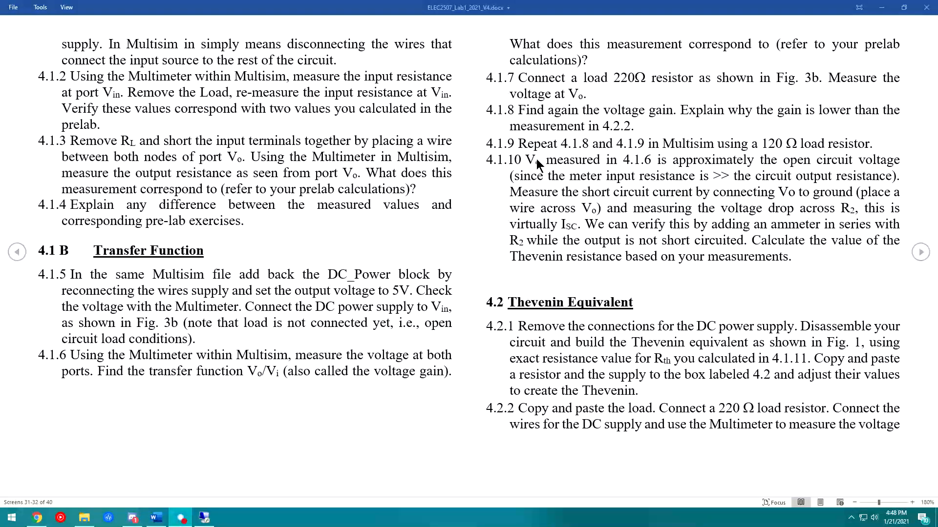
- Return to the Word lab handout at steps 4.1.7–4.1.10
{"action": "left_click", "coordinate": [535, 163]}
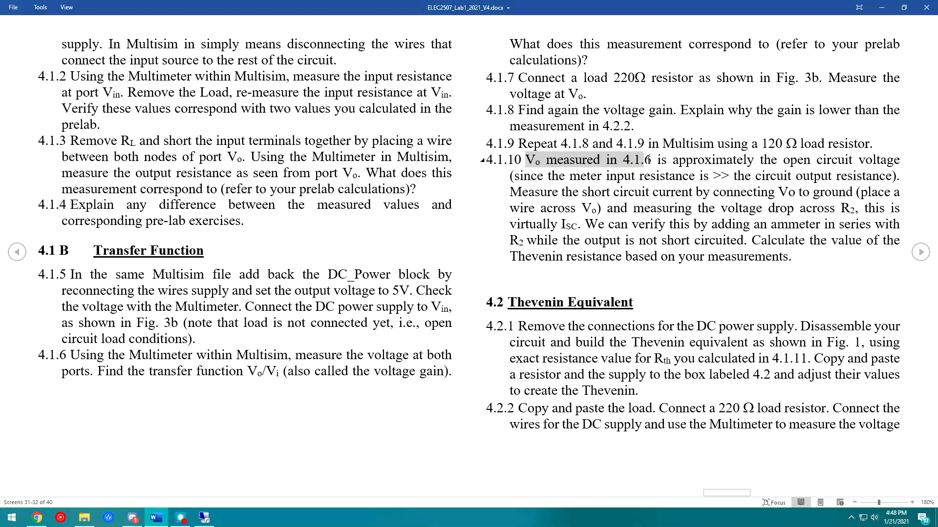
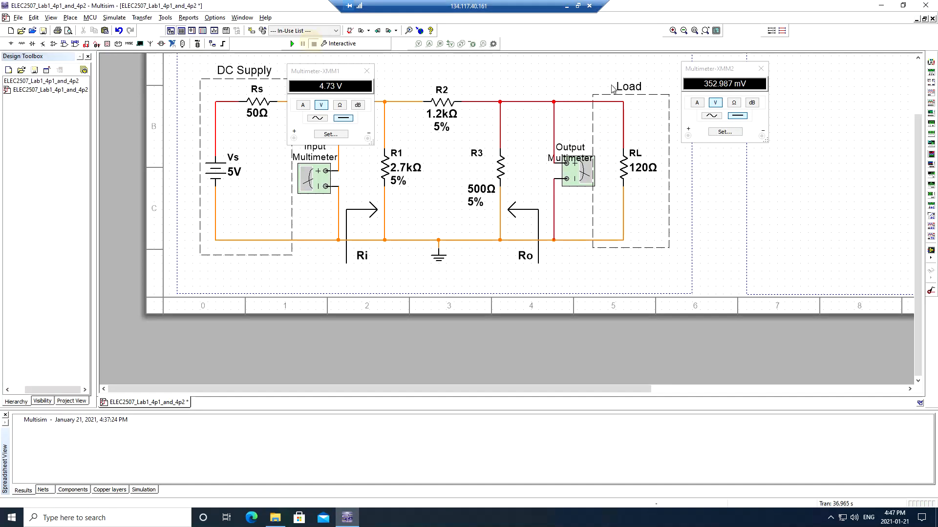
- Stop the simulation, close the multimeter readout, and wire the output node beside R3 to the ground rail
{"action": "left_click", "coordinate": [761, 68]}
{"action": "left_click", "coordinate": [367, 72]}
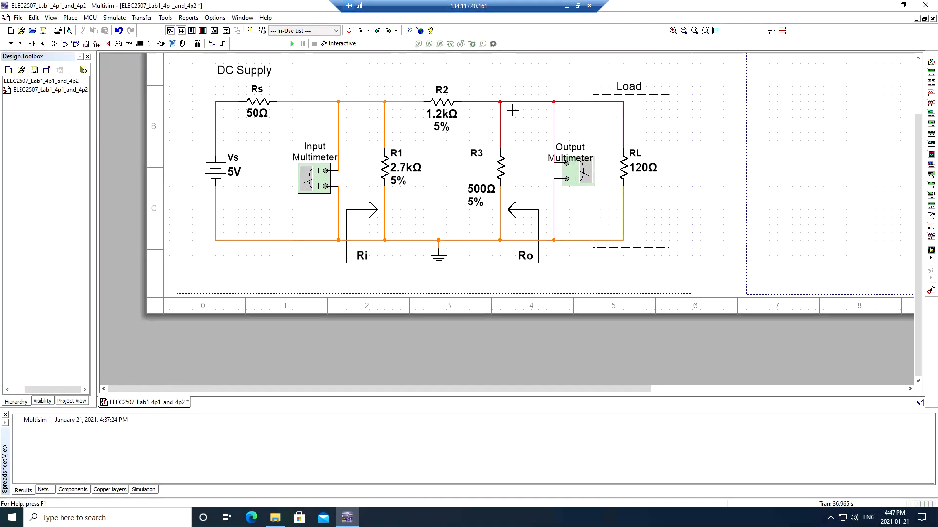
{"action": "left_click", "coordinate": [522, 110]}
{"action": "left_click", "coordinate": [523, 240]}
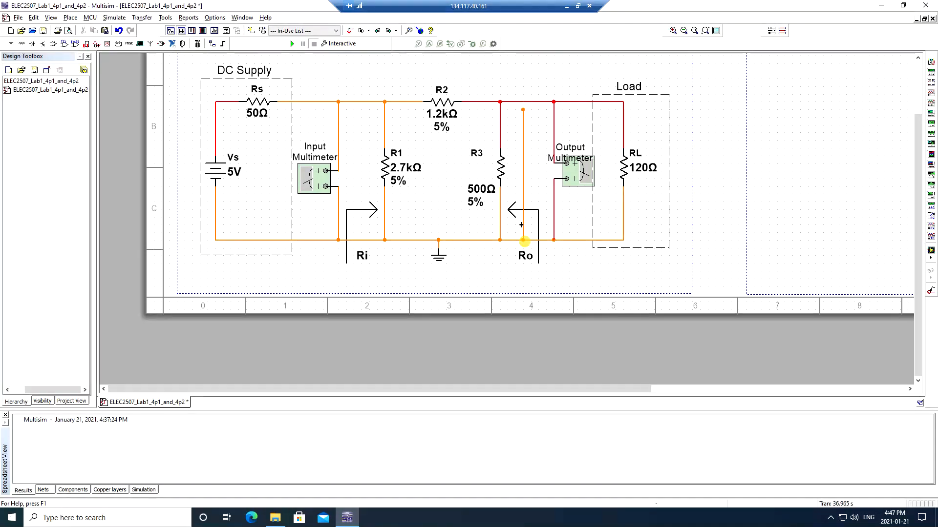
{"action": "left_click", "coordinate": [521, 111]}
{"action": "left_click", "coordinate": [523, 102]}
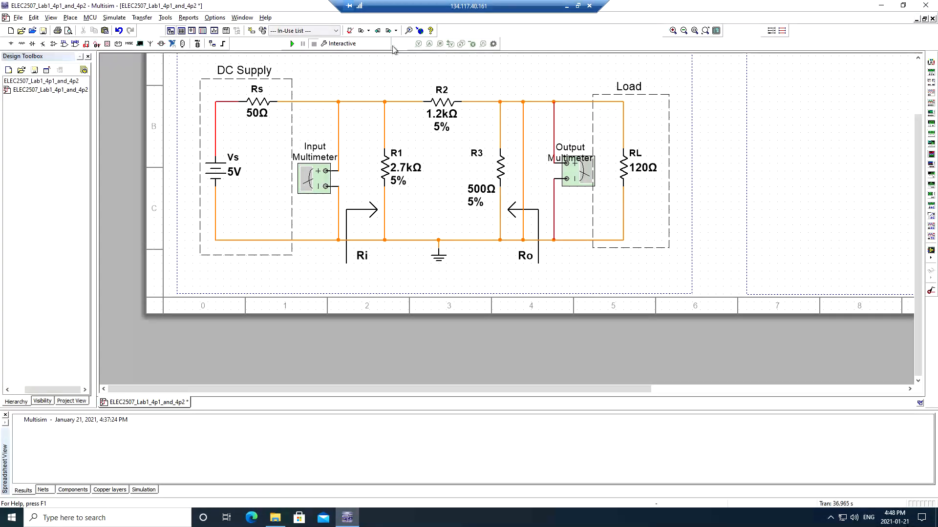
- Run the simulation with current probe PR1 right of R2 reading 3.93 mA, then minimize the remote session
{"action": "left_click", "coordinate": [292, 46]}
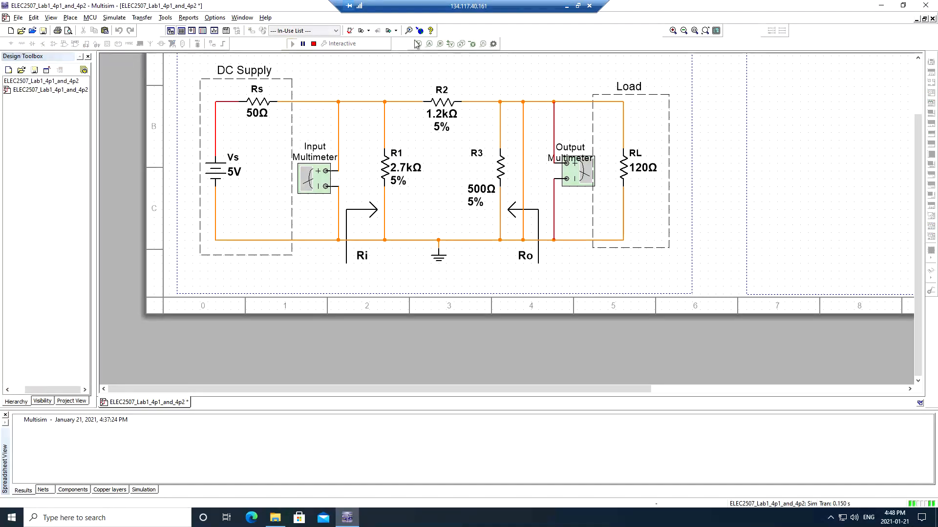
{"action": "left_click", "coordinate": [429, 45]}
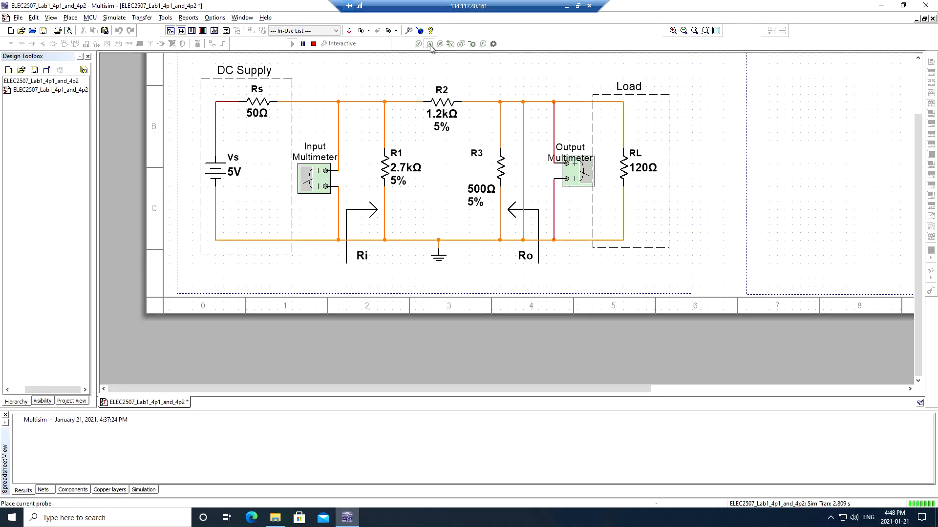
{"action": "left_click", "coordinate": [469, 101]}
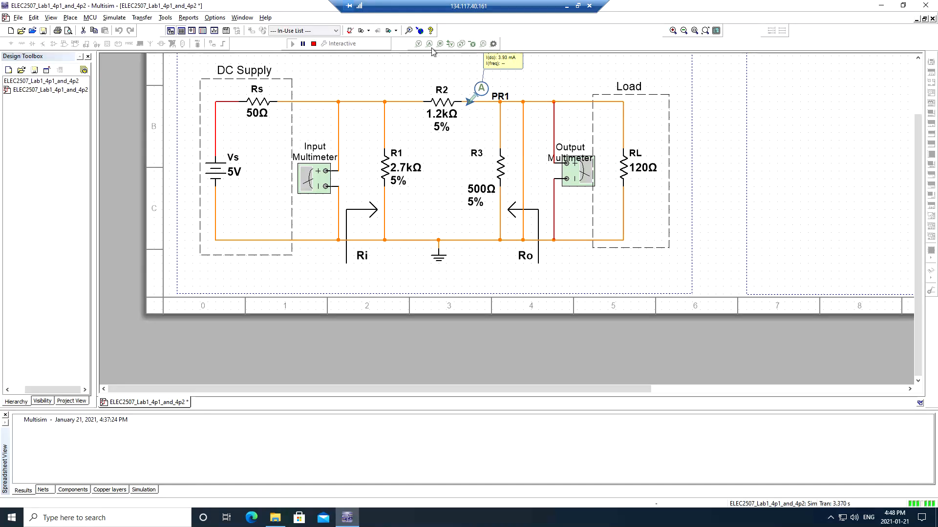
{"action": "left_click_drag", "start_coordinate": [502, 64], "coordinate": [522, 81]}
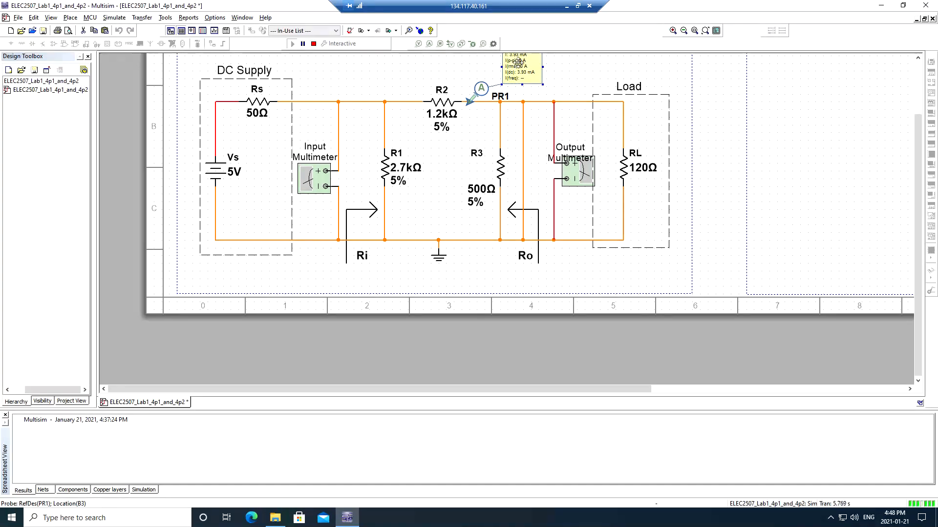
{"action": "left_click", "coordinate": [565, 7]}
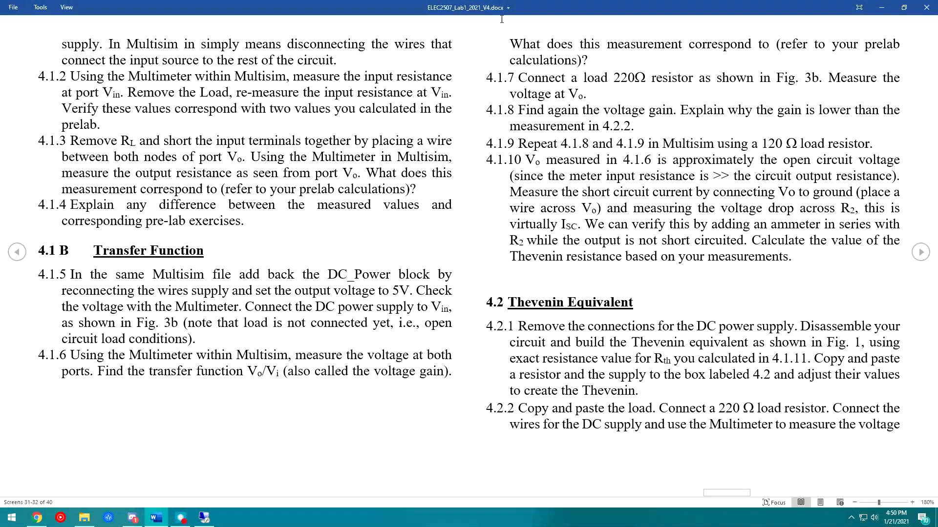
- Read the handout's 4.1.10 Thevenin resistance and 4.2 Thevenin Equivalent instructions, then return to Multisim
{"action": "left_click", "coordinate": [204, 517]}
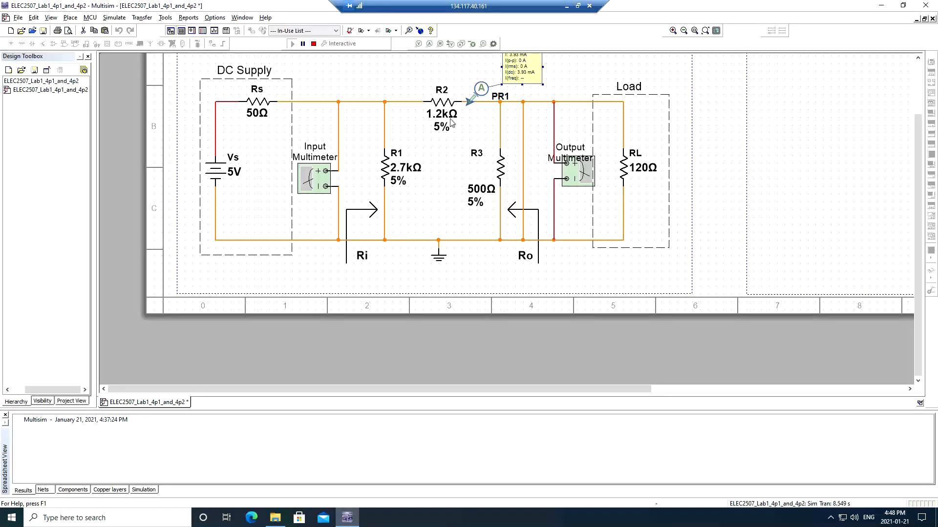
{"action": "left_click", "coordinate": [565, 6]}
{"action": "left_click_drag", "start_coordinate": [625, 240], "coordinate": [776, 260]}
{"action": "left_click", "coordinate": [791, 262]}
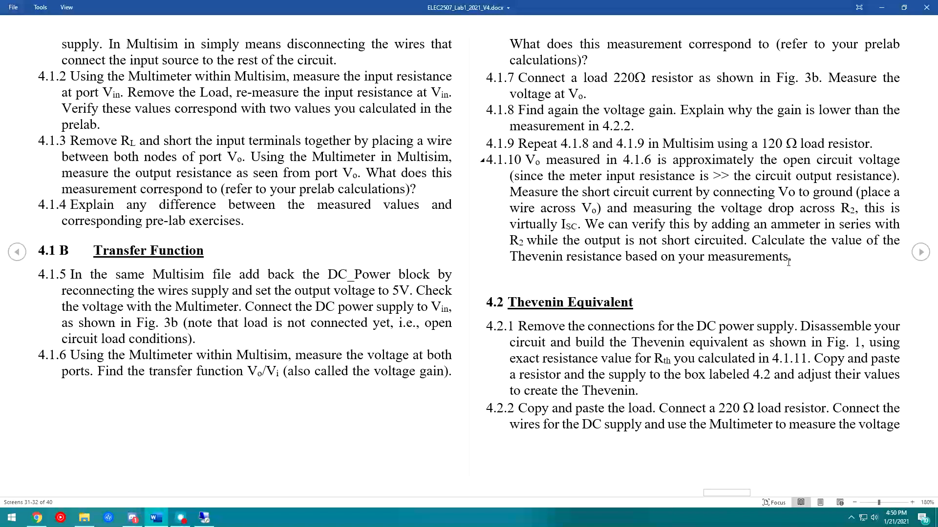
{"action": "left_click_drag", "start_coordinate": [510, 257], "coordinate": [539, 275]}
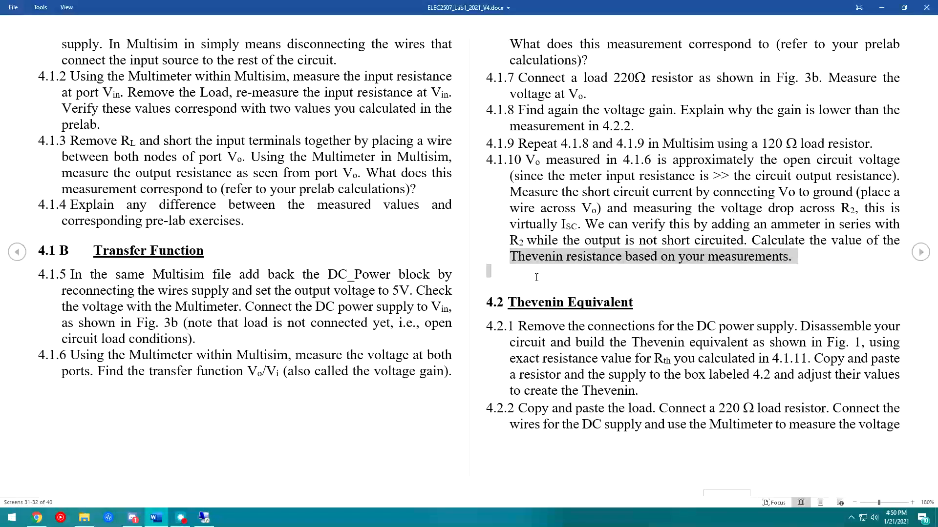
{"action": "left_click_drag", "start_coordinate": [509, 305], "coordinate": [605, 344]}
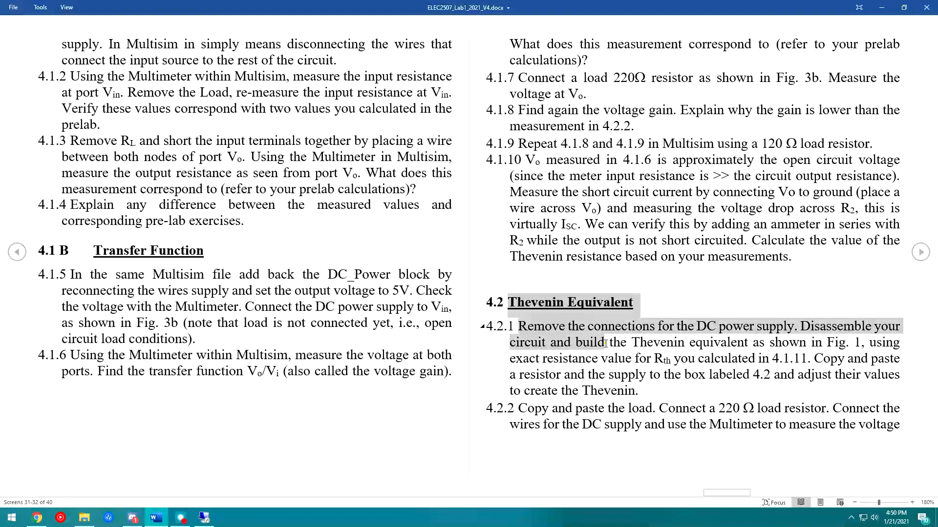
{"action": "left_click", "coordinate": [605, 344]}
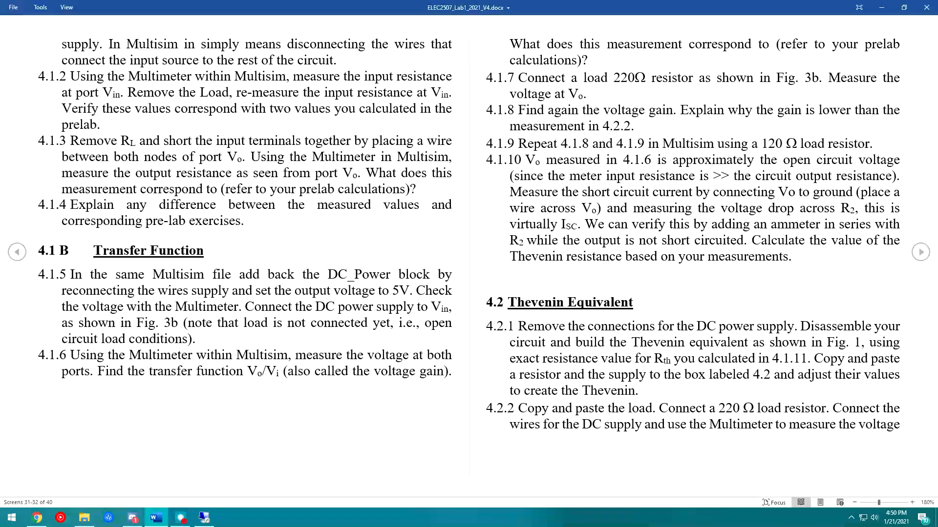
{"action": "key", "text": "alt+Tab"}
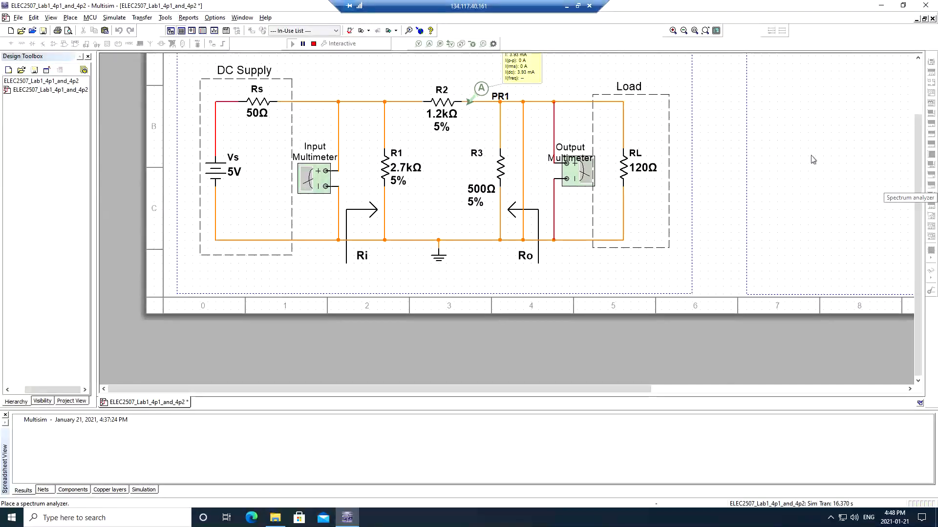
- Stop the simulation and bring the empty 4.2 Circuit Plot area into view
{"action": "right_click", "coordinate": [839, 161]}
{"action": "left_click", "coordinate": [796, 143]}
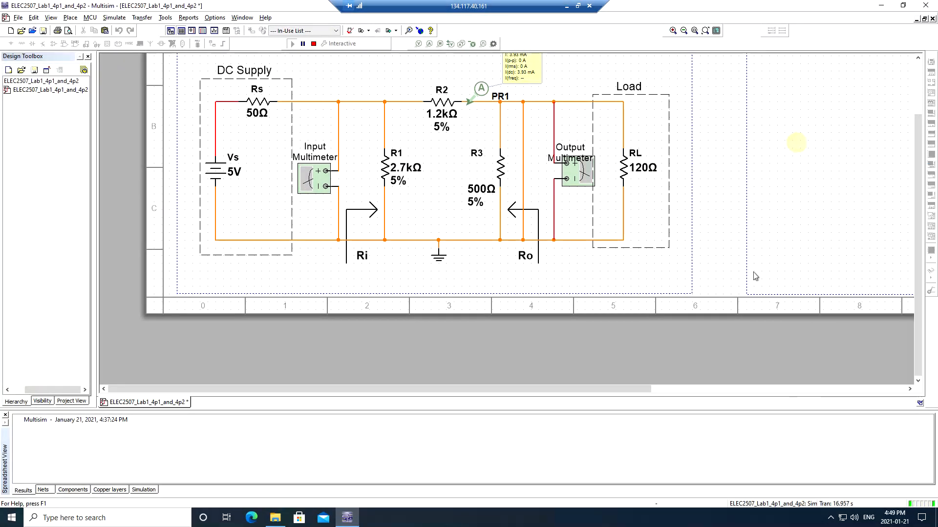
{"action": "left_click_drag", "start_coordinate": [572, 393], "coordinate": [611, 394]}
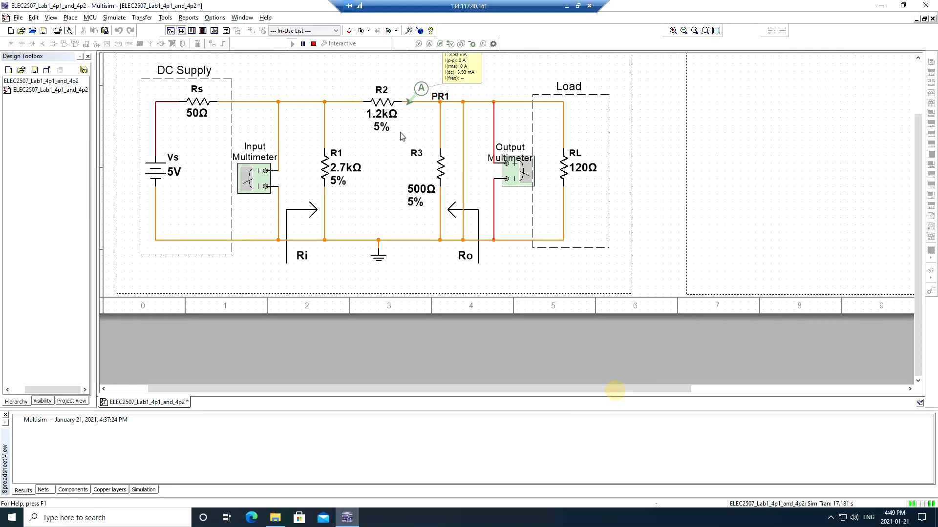
{"action": "left_click", "coordinate": [315, 44]}
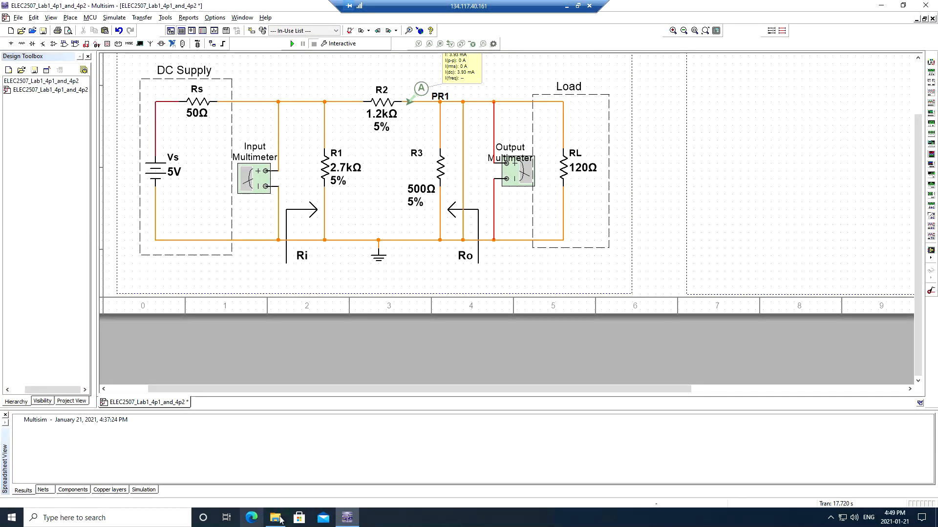
{"action": "scroll", "coordinate": [751, 236], "scroll_direction": "up", "scroll_amount": 3}
{"action": "scroll", "coordinate": [745, 234], "scroll_direction": "down", "scroll_amount": 3}
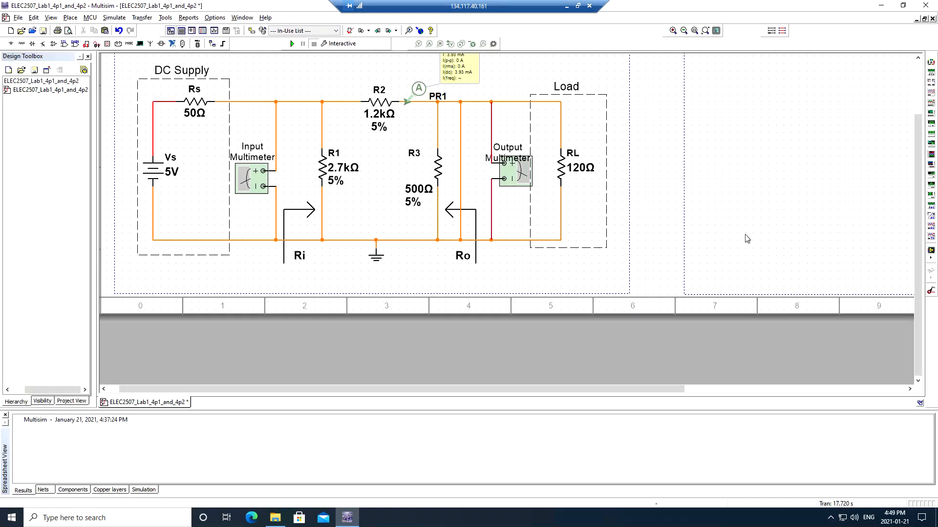
{"action": "left_click_drag", "start_coordinate": [918, 165], "coordinate": [915, 107]}
{"action": "left_click_drag", "start_coordinate": [609, 389], "coordinate": [648, 404]}
- Copy the Vs battery and resistor R2 into the 4.2 area as Vs1 and R4
{"action": "left_click", "coordinate": [121, 242]}
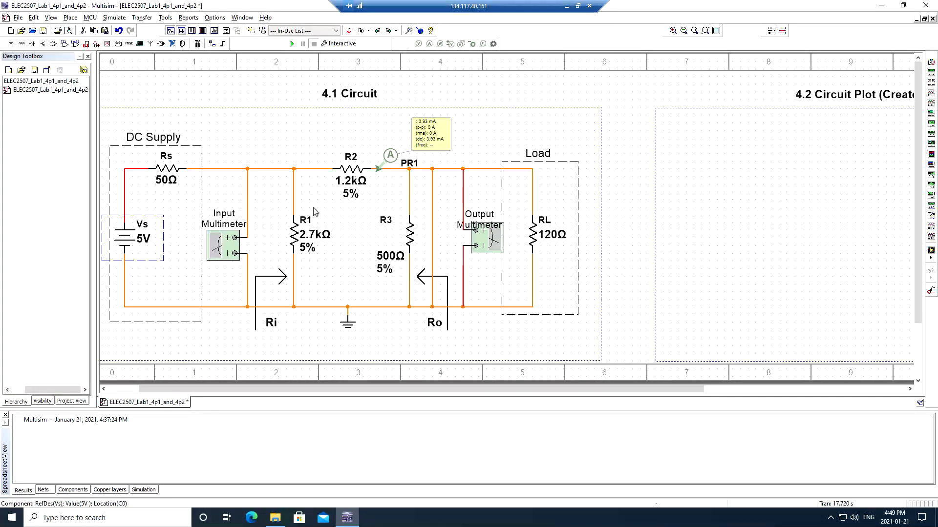
{"action": "key", "text": "ctrl+v"}
{"action": "left_click", "coordinate": [722, 254]}
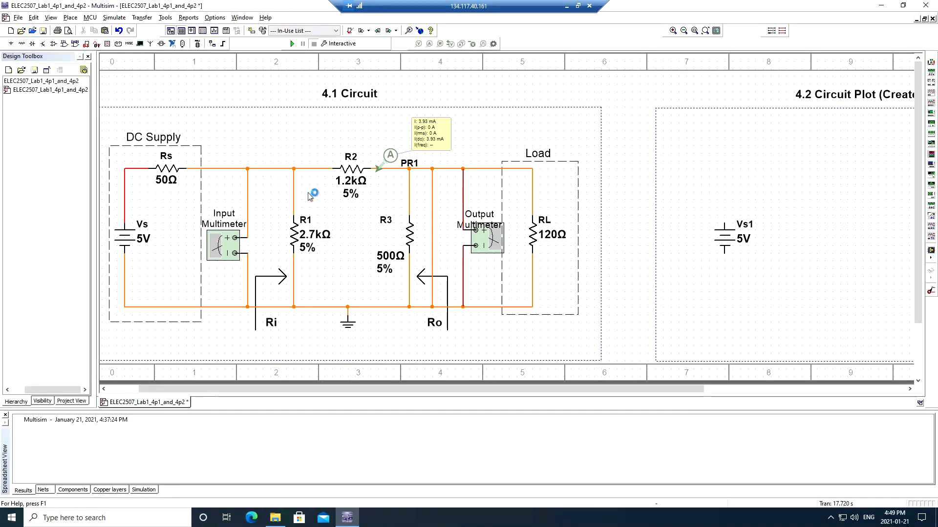
{"action": "left_click", "coordinate": [356, 170]}
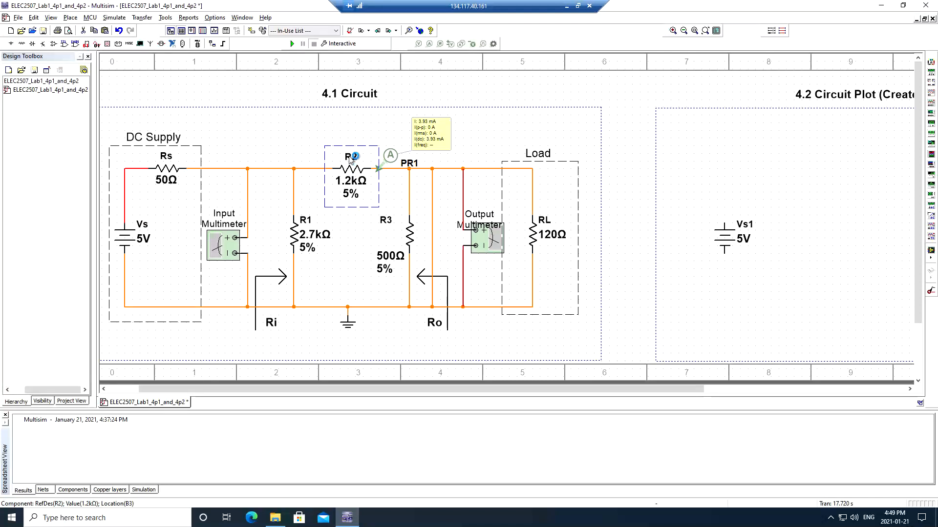
{"action": "key", "text": "ctrl+c"}
{"action": "key", "text": "ctrl+v"}
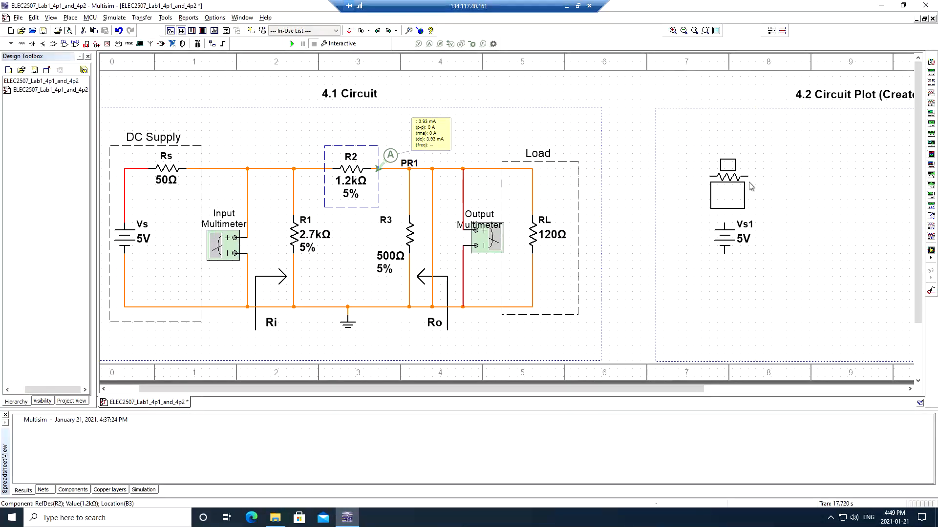
{"action": "left_click", "coordinate": [766, 196]}
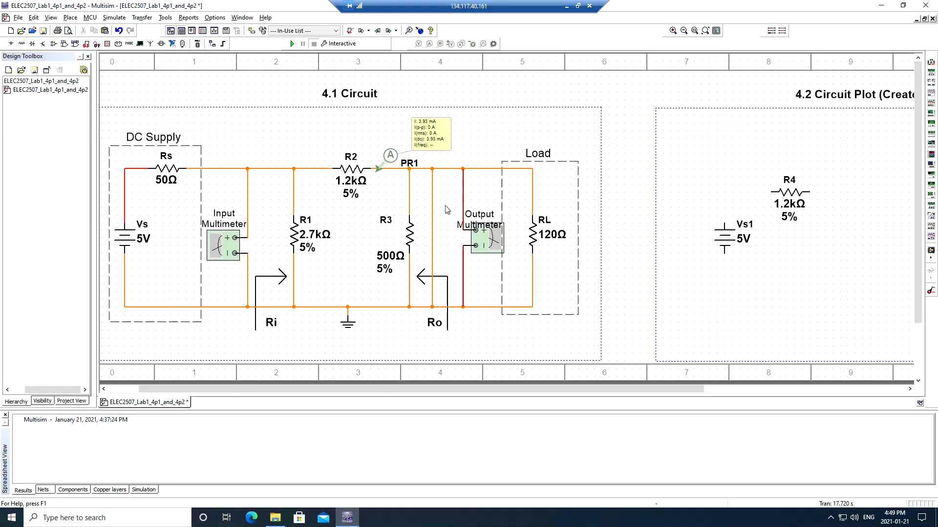
- Copy load resistor RL (as RL1 120Ω) and the ground symbol into the 4.2 area
{"action": "left_click", "coordinate": [533, 234]}
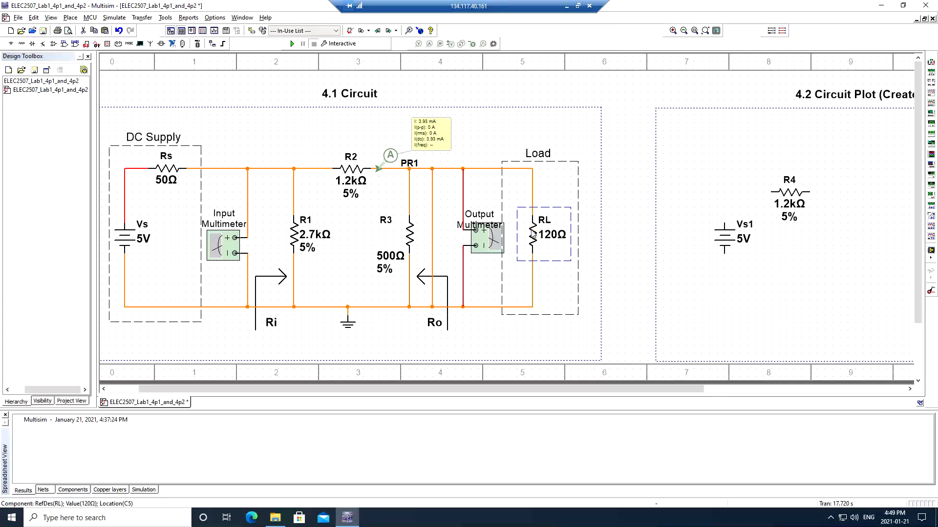
{"action": "key", "text": "ctrl+c"}
{"action": "key", "text": "ctrl+v"}
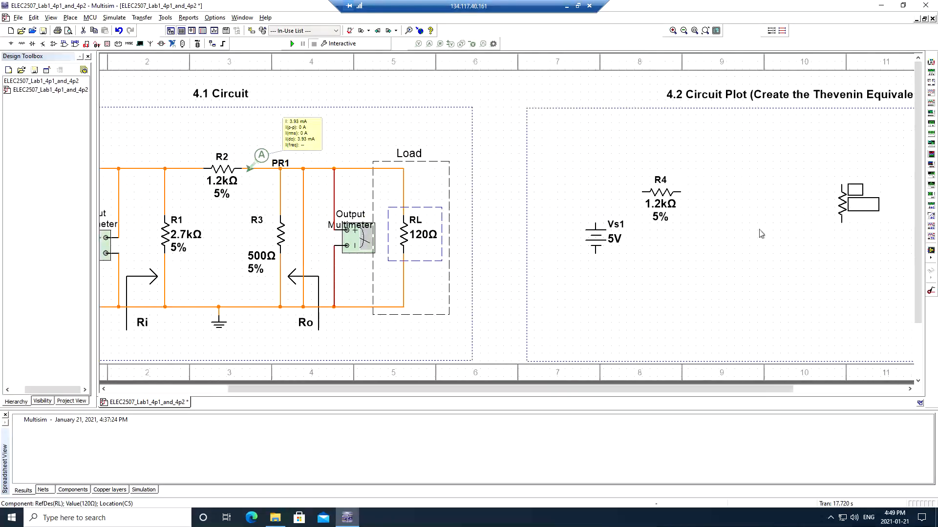
{"action": "left_click", "coordinate": [731, 254]}
{"action": "left_click", "coordinate": [222, 326]}
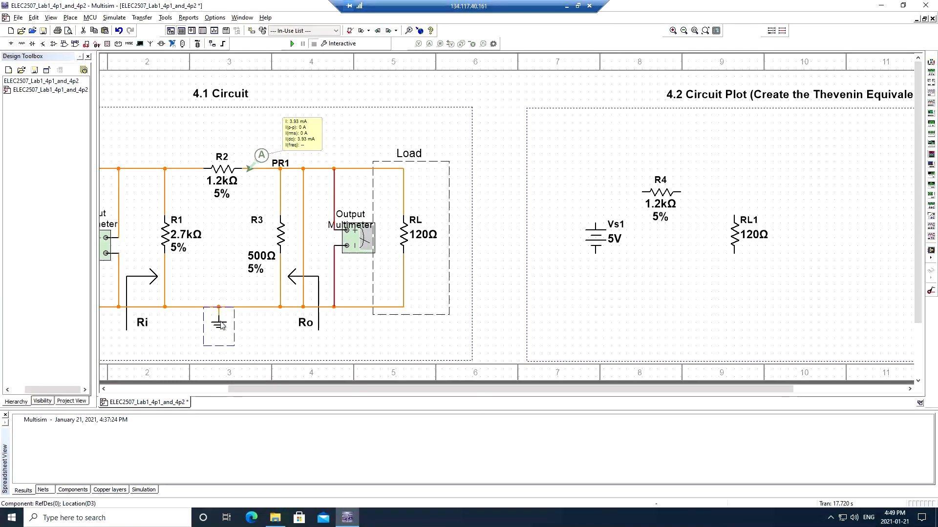
{"action": "key", "text": "ctrl+c"}
{"action": "key", "text": "ctrl+v"}
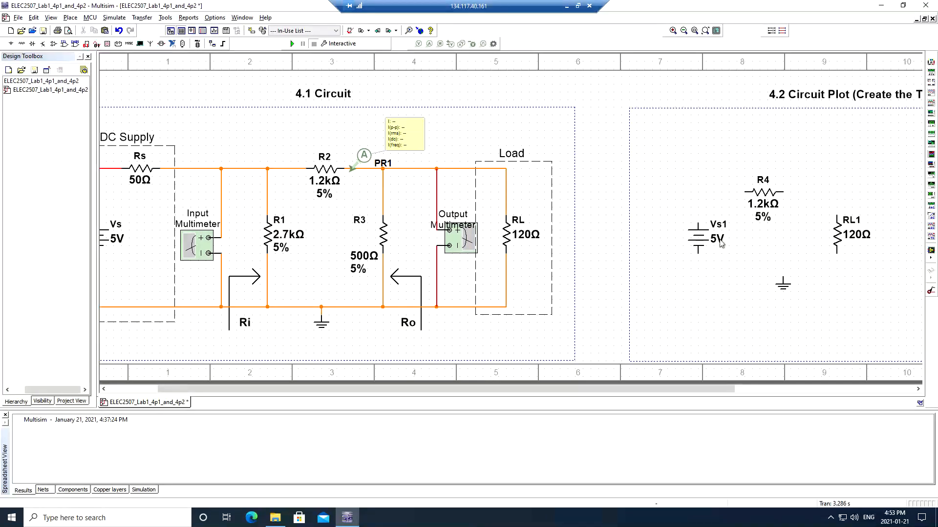
- Give the copied source Vs1 a voltage of 1.403 V and R4 a resistance of 357 Ω
{"action": "double_click", "coordinate": [718, 238]}
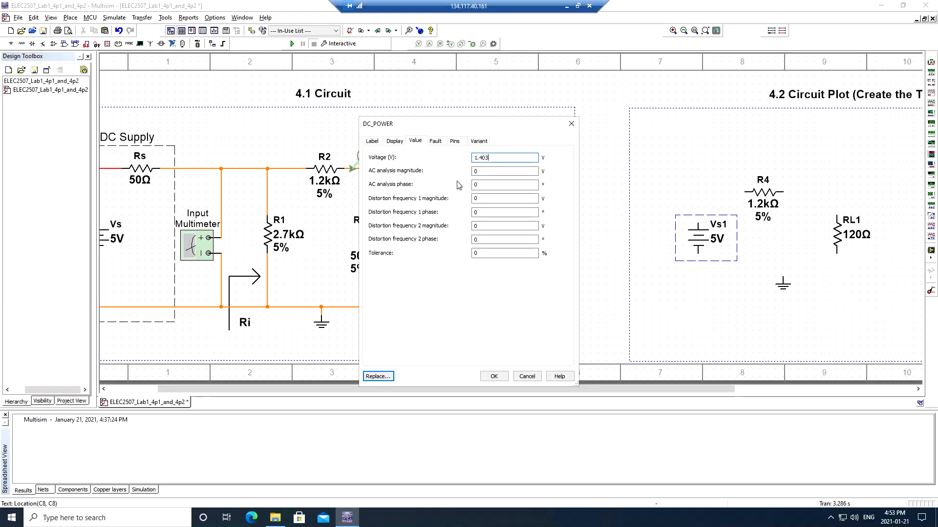
{"action": "key", "text": "Return"}
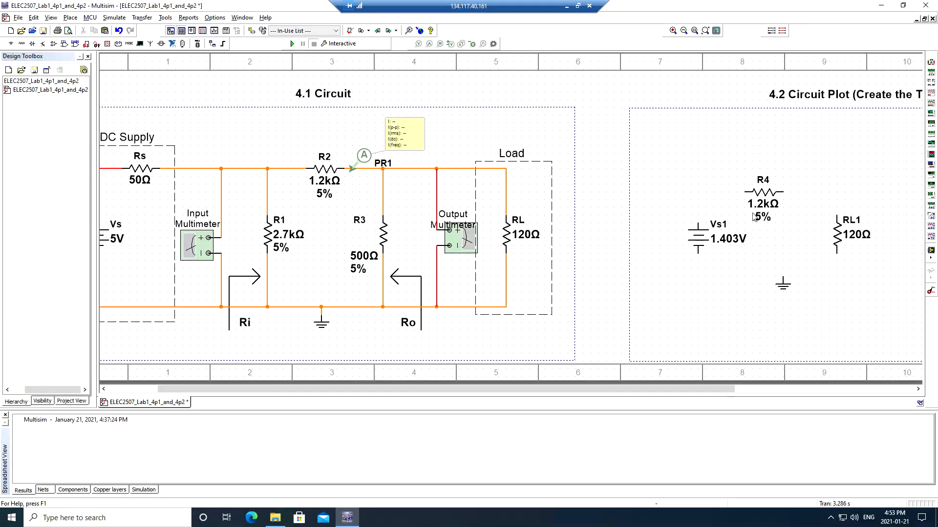
{"action": "double_click", "coordinate": [755, 192]}
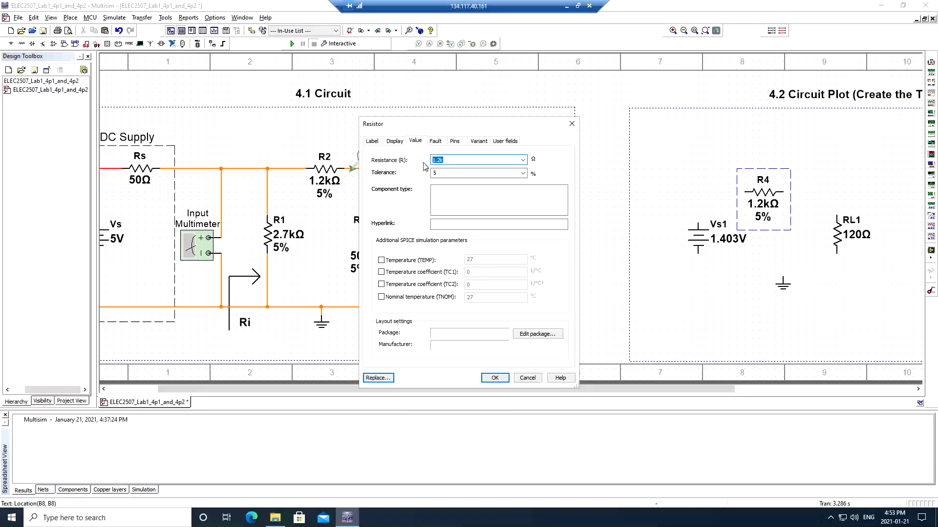
{"action": "type", "text": "357"}
{"action": "key", "text": "Return"}
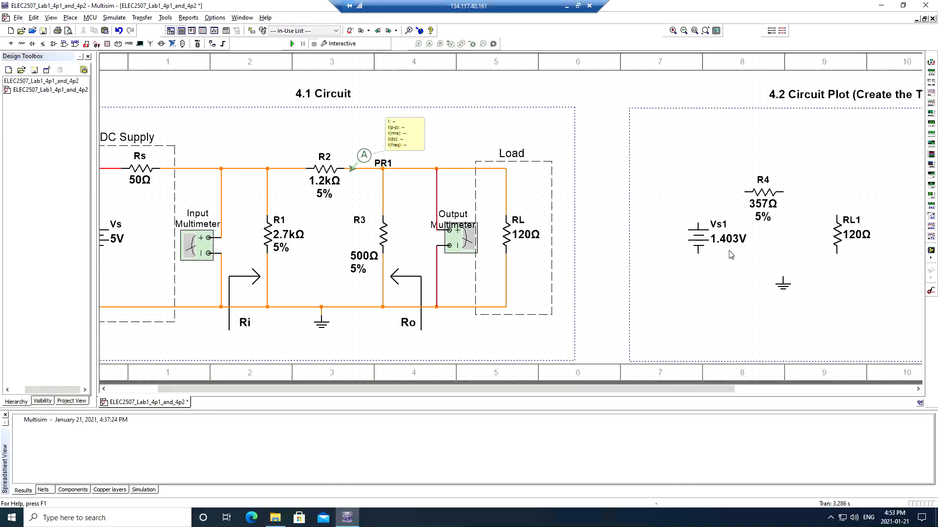
- Wire Vs1 to R4, R4 to RL1's top, and both RL1 and Vs1 bottoms to ground
{"action": "left_click", "coordinate": [697, 224]}
{"action": "left_click", "coordinate": [744, 192]}
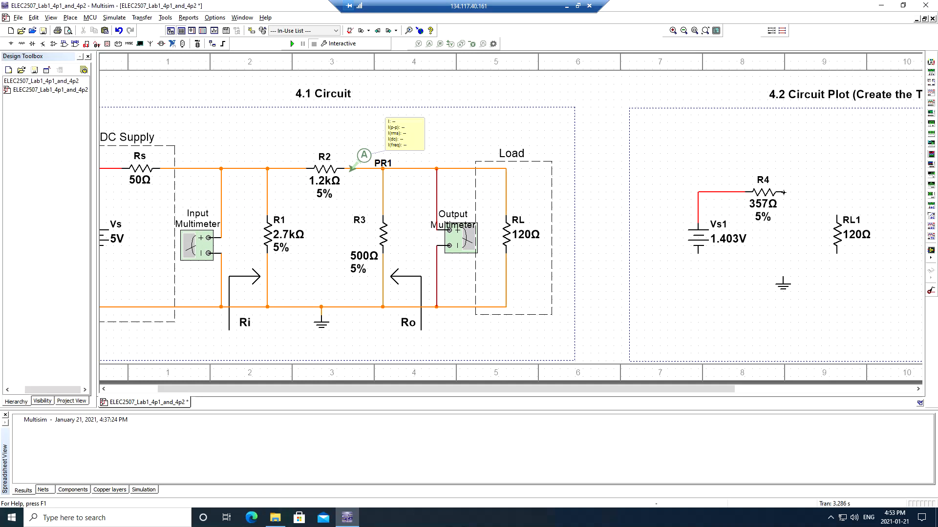
{"action": "left_click", "coordinate": [836, 215]}
{"action": "left_click", "coordinate": [836, 253]}
{"action": "left_click", "coordinate": [782, 277]}
{"action": "left_click", "coordinate": [698, 250]}
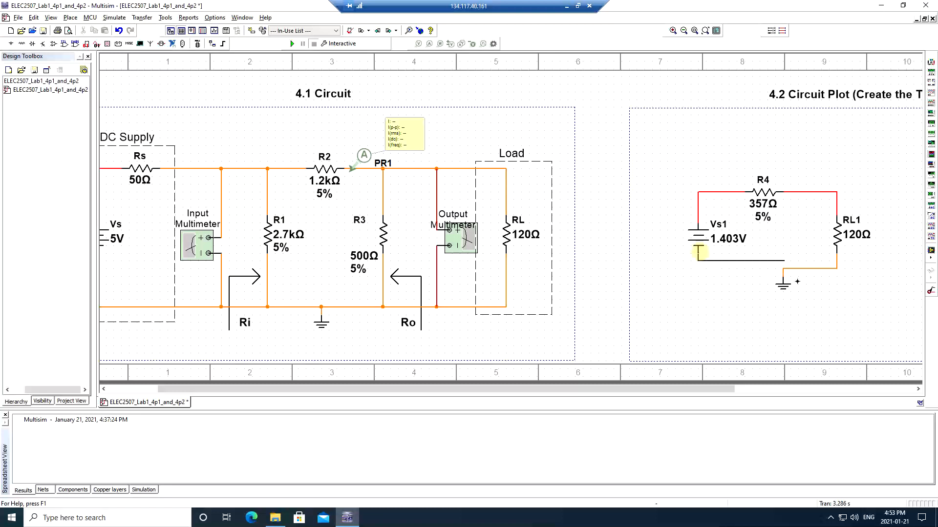
{"action": "left_click", "coordinate": [782, 269]}
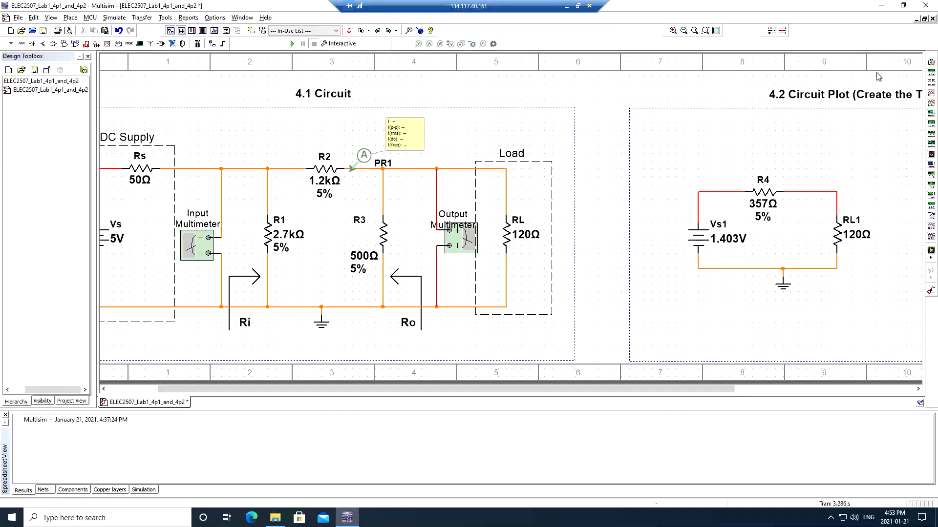
{"action": "left_click", "coordinate": [931, 62]}
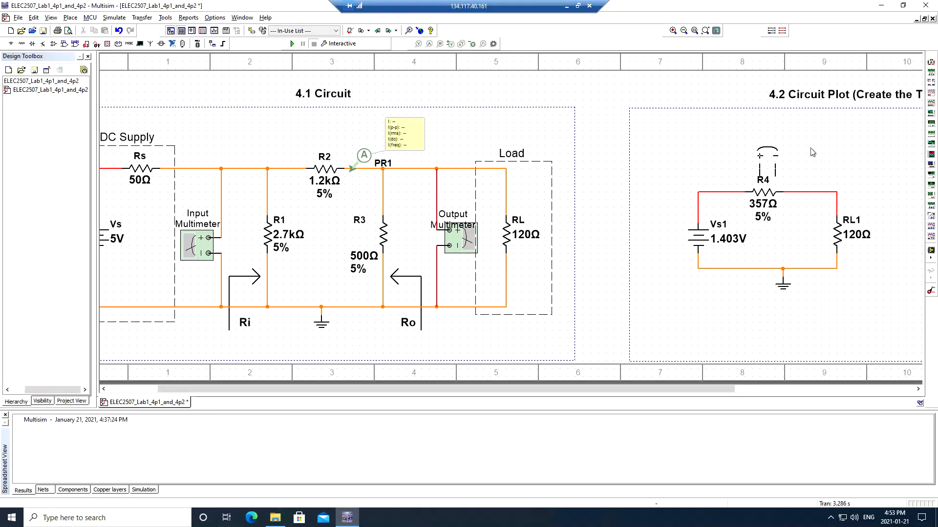
{"action": "left_click", "coordinate": [931, 63]}
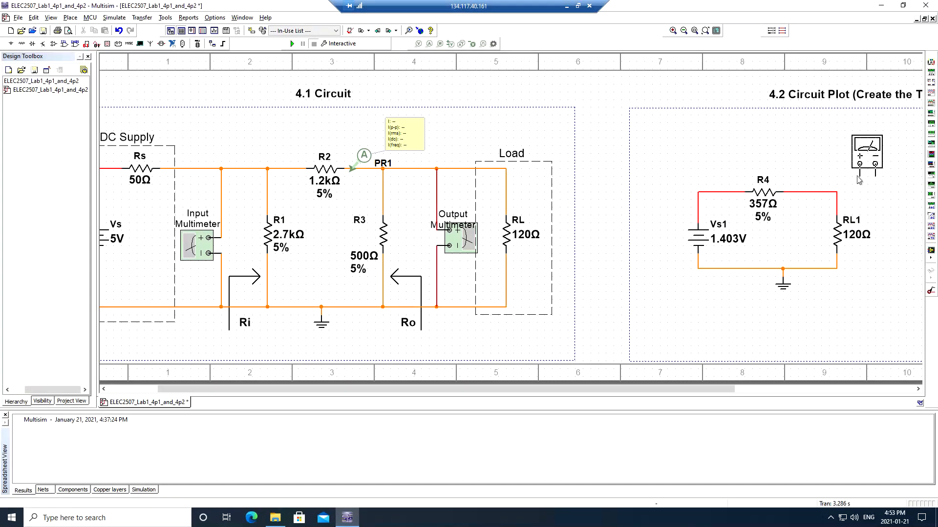
- Place a rotated multimeter XMM3 right of RL1, leads tidied to the R4/RL1 node and ground rail
{"action": "key", "text": "ctrl+r"}
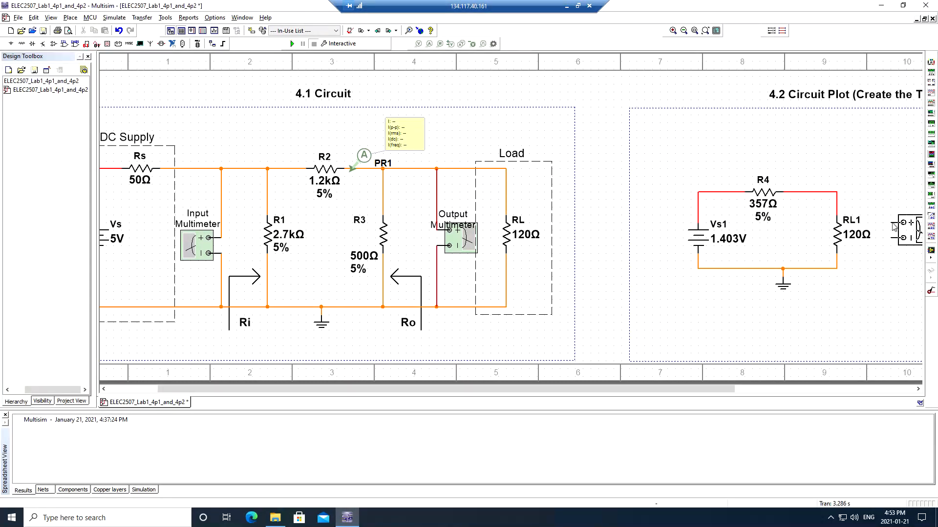
{"action": "left_click", "coordinate": [894, 221]}
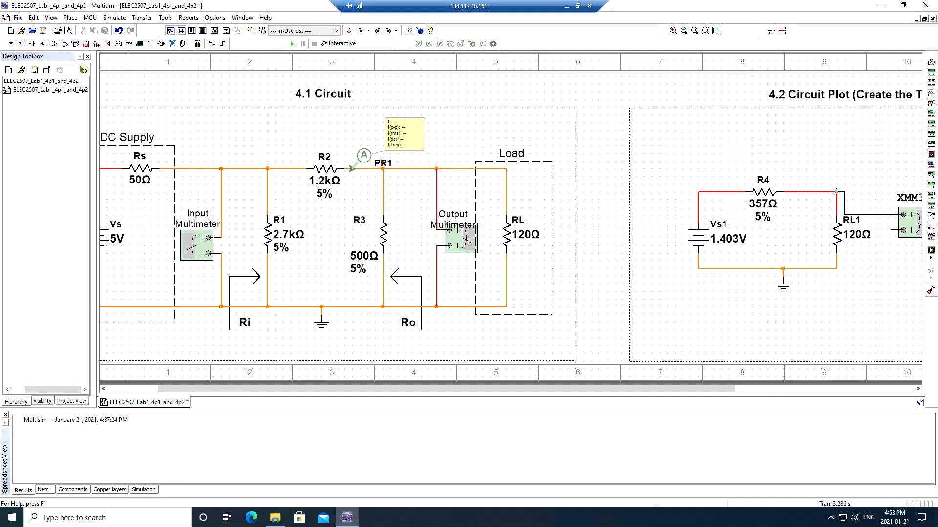
{"action": "left_click", "coordinate": [836, 191]}
{"action": "left_click", "coordinate": [903, 215]}
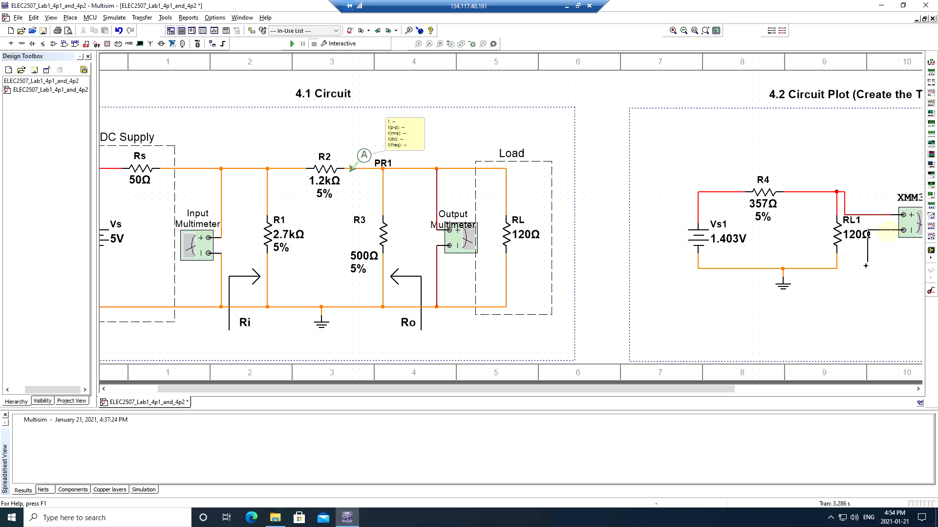
{"action": "left_click", "coordinate": [837, 267]}
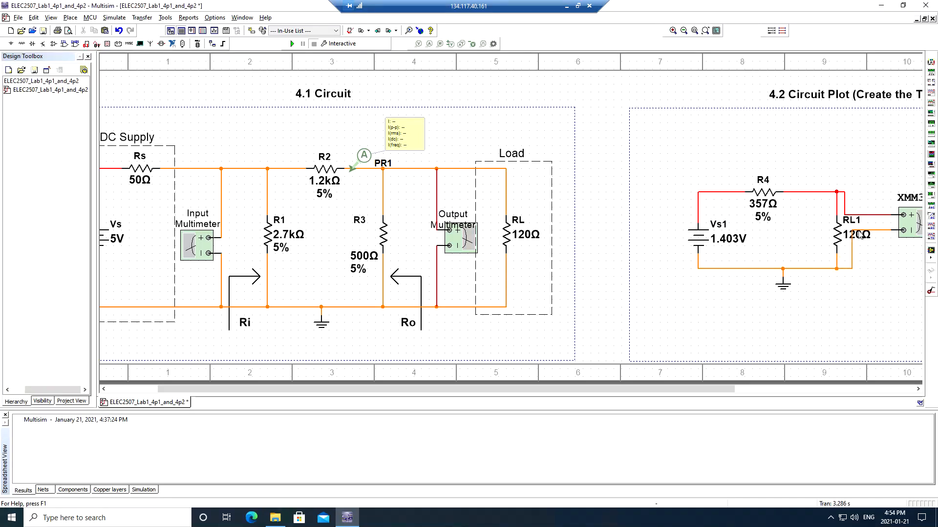
{"action": "left_click_drag", "start_coordinate": [866, 267], "coordinate": [890, 264]}
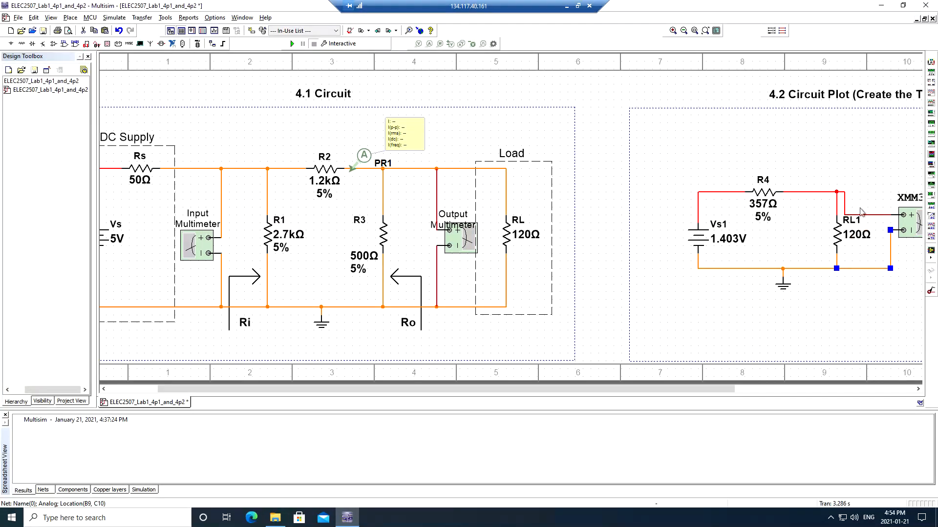
{"action": "left_click_drag", "start_coordinate": [865, 216], "coordinate": [867, 193]}
{"action": "left_click", "coordinate": [872, 150]}
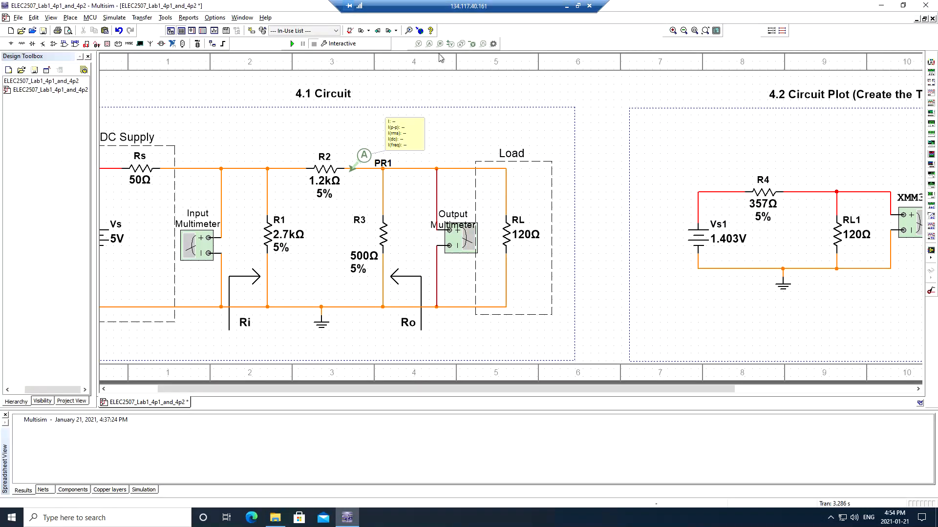
- Change the resistance of RL1 and the 4.1 load RL to 220 Ω
{"action": "double_click", "coordinate": [840, 236]}
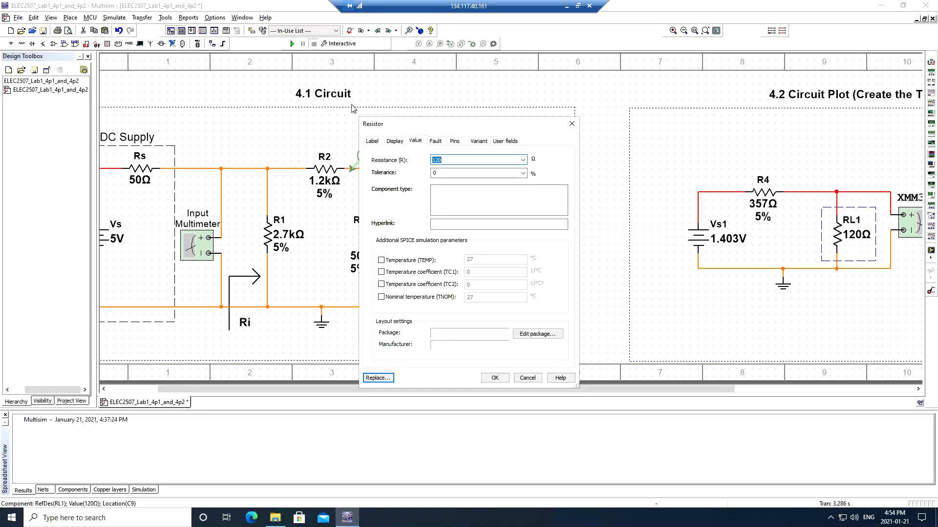
{"action": "type", "text": "220"}
{"action": "key", "text": "Return"}
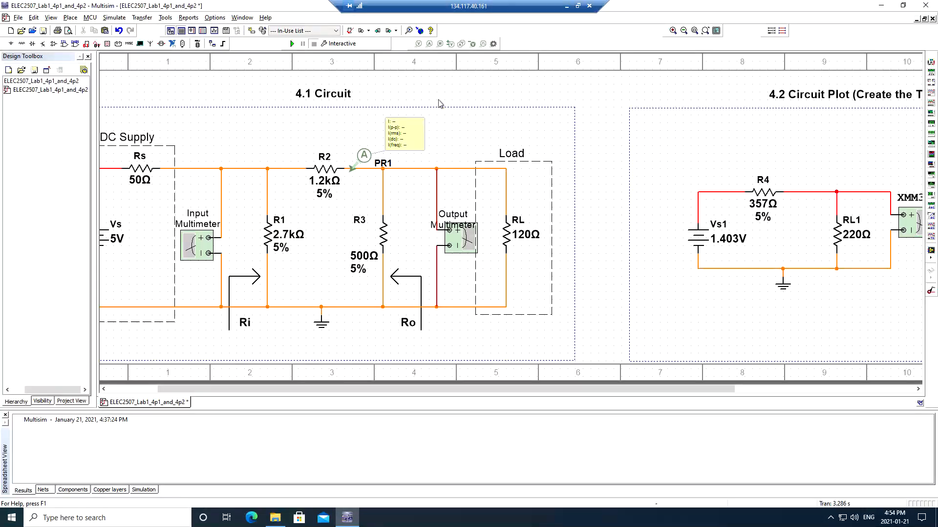
{"action": "double_click", "coordinate": [508, 235]}
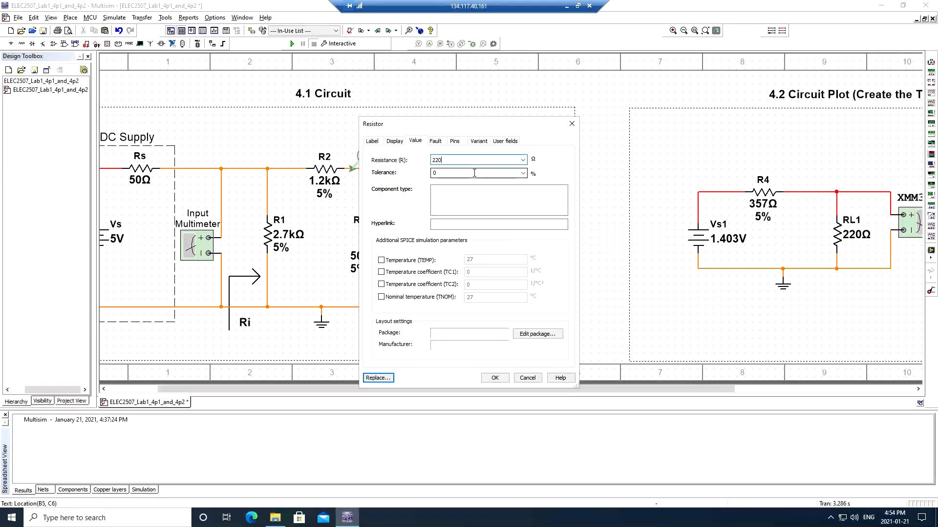
{"action": "key", "text": "Return"}
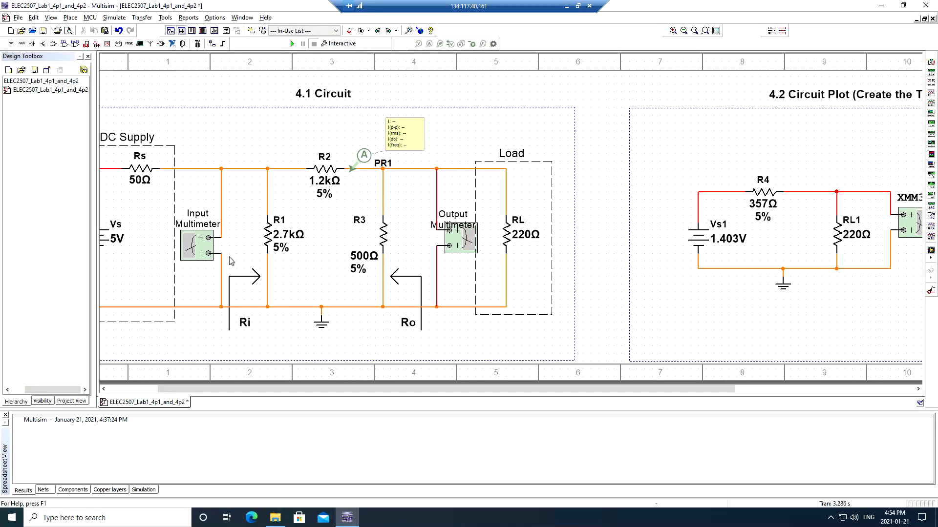
- Simulate with the 220 Ω loads, read about 535 mV on XMM2 and XMM3, then stop
{"action": "left_click", "coordinate": [293, 44]}
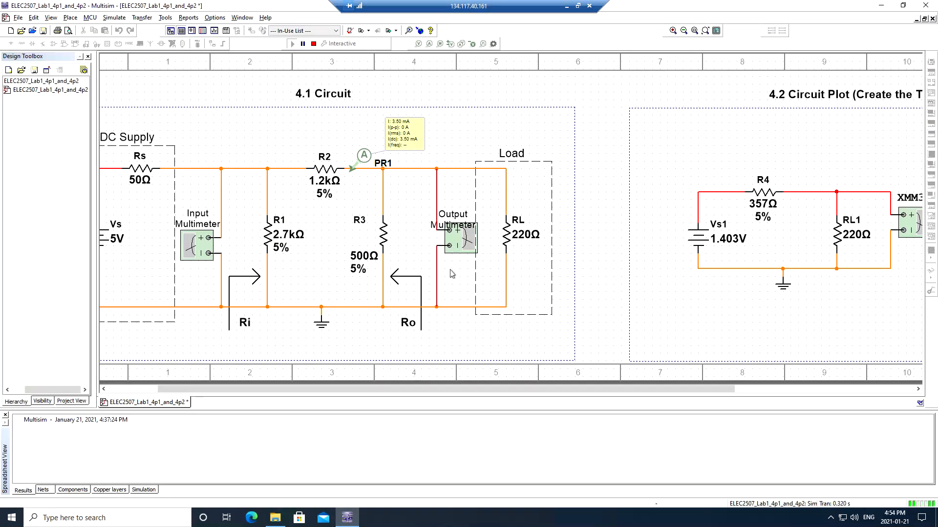
{"action": "double_click", "coordinate": [461, 238]}
{"action": "left_click_drag", "start_coordinate": [522, 96], "coordinate": [236, 82]}
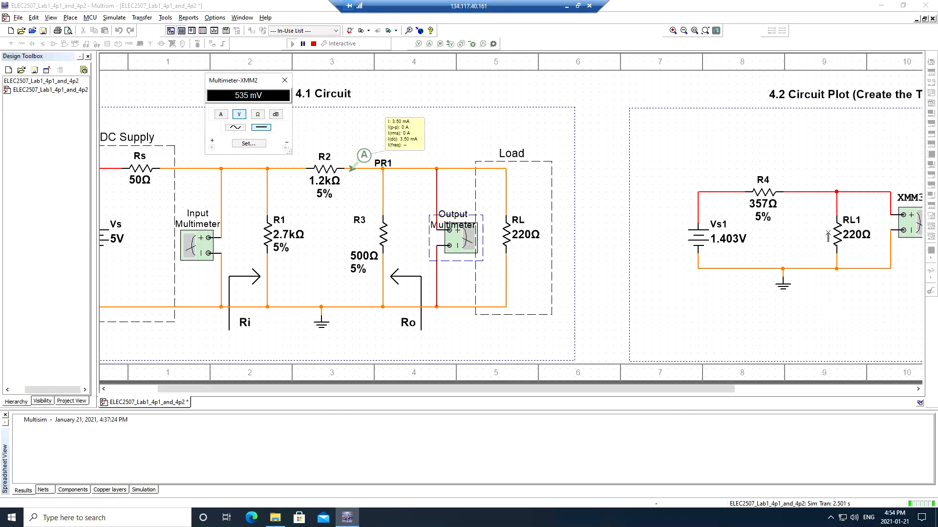
{"action": "double_click", "coordinate": [917, 225]}
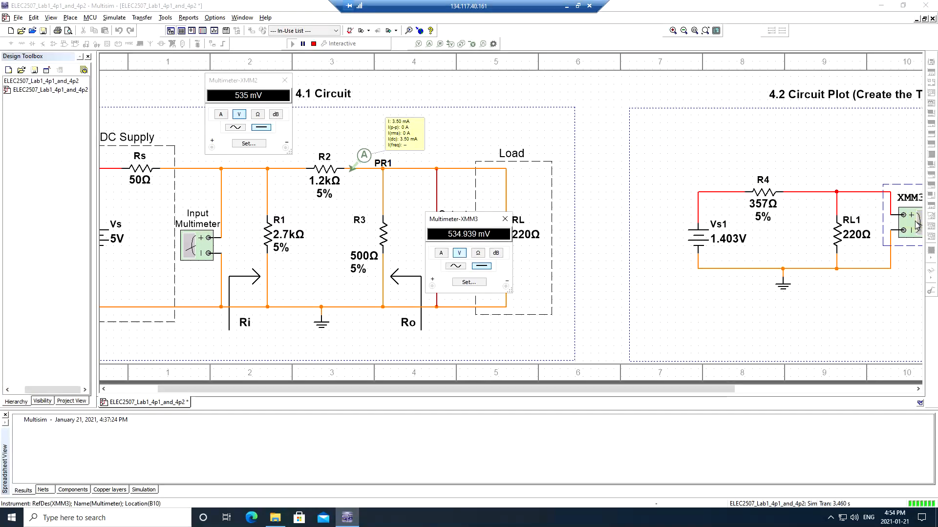
{"action": "left_click_drag", "start_coordinate": [476, 222], "coordinate": [502, 70]}
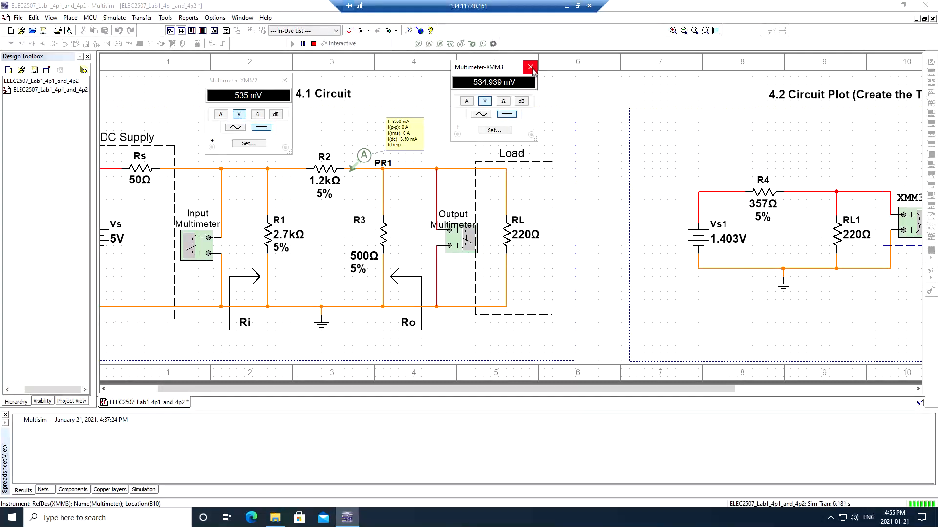
{"action": "left_click", "coordinate": [531, 69]}
{"action": "left_click", "coordinate": [285, 81]}
{"action": "left_click", "coordinate": [313, 44]}
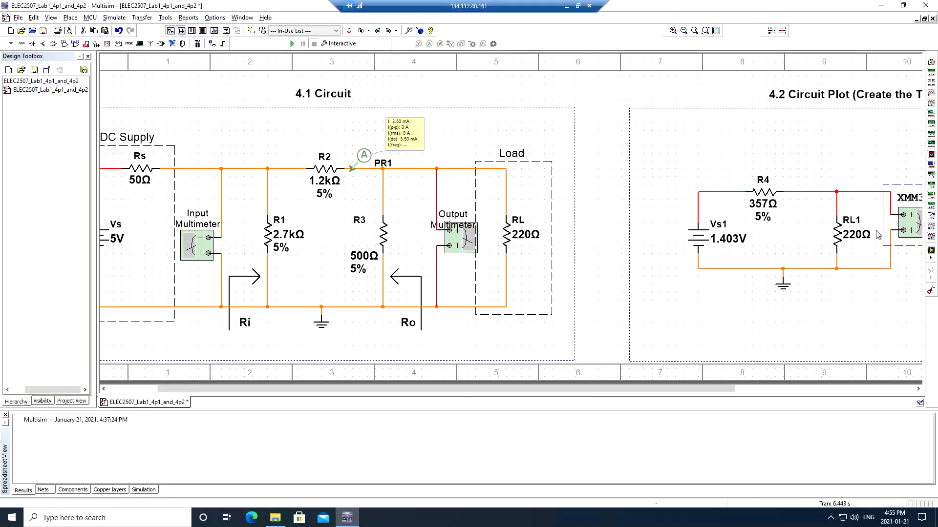
- Set RL1 and the 4.1 load RL back to 120 Ω
{"action": "double_click", "coordinate": [844, 237]}
{"action": "type", "text": "120"}
{"action": "key", "text": "Return"}
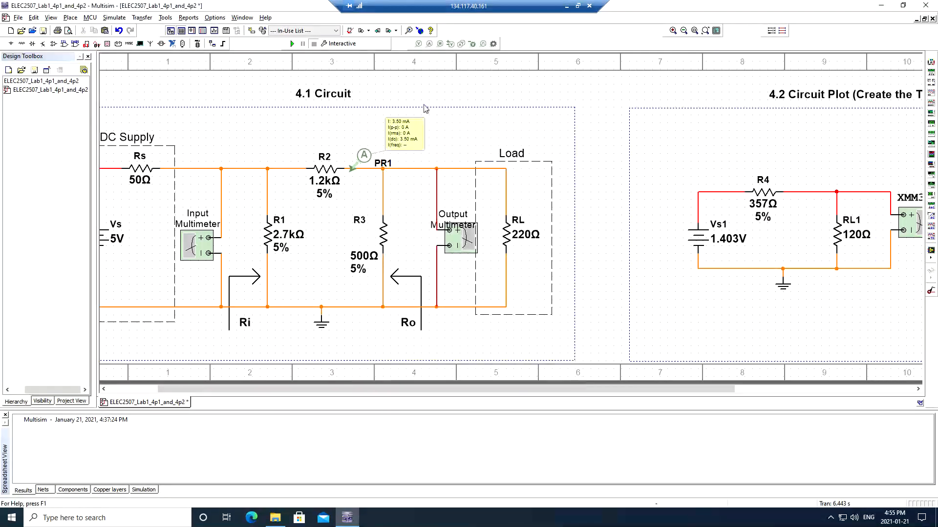
{"action": "double_click", "coordinate": [507, 237]}
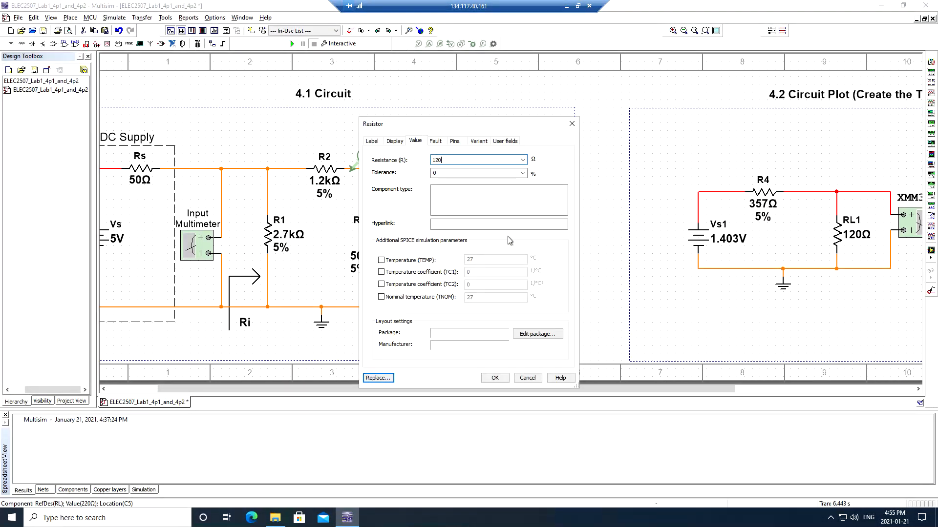
{"action": "key", "text": "Return"}
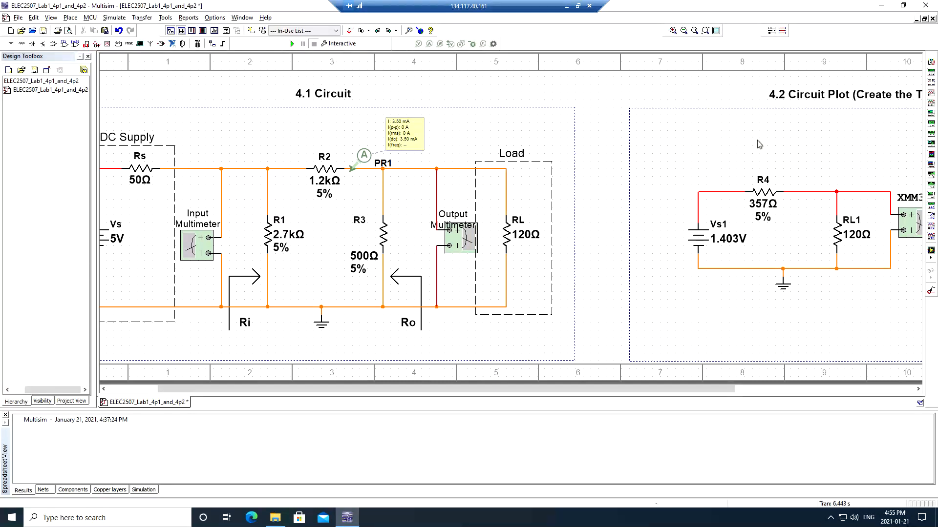
- Rerun the simulation and compare XMM2 and XMM3, both reading about 353 mV
{"action": "left_click", "coordinate": [291, 43]}
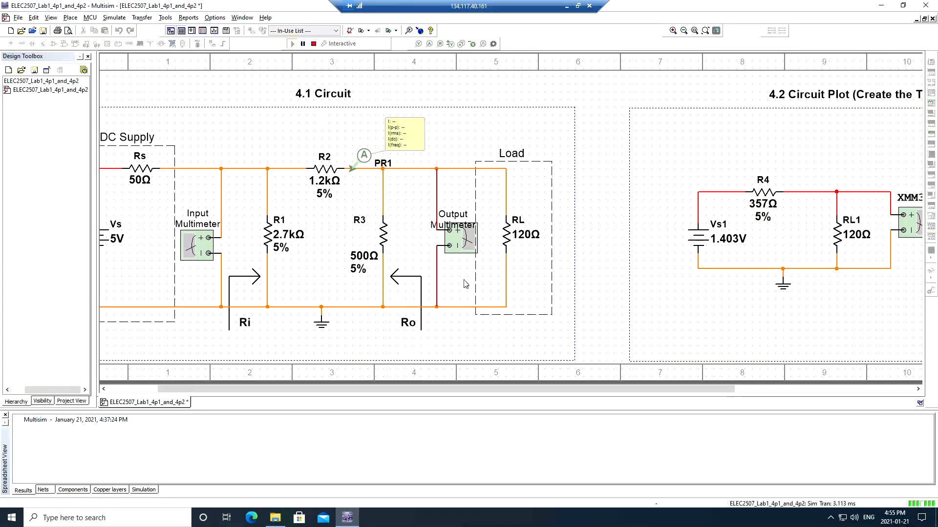
{"action": "double_click", "coordinate": [460, 236]}
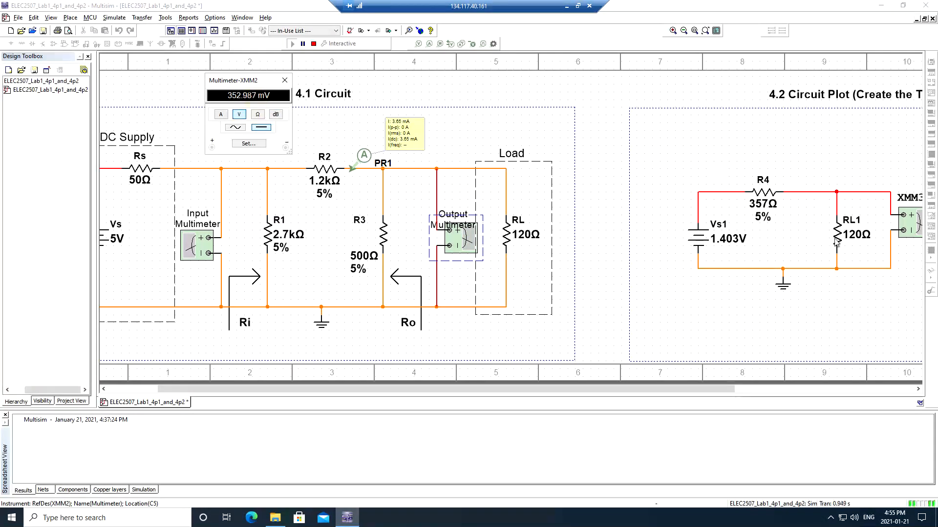
{"action": "double_click", "coordinate": [911, 225]}
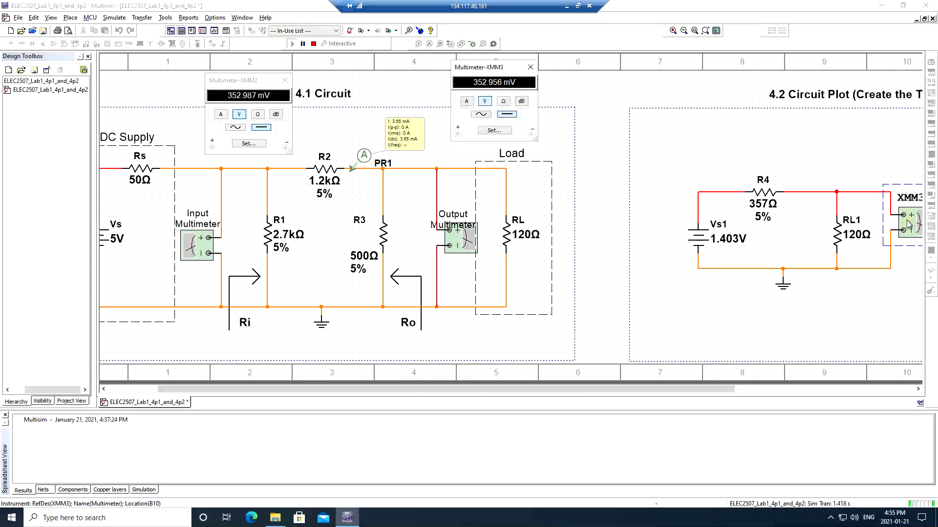
{"action": "left_click_drag", "start_coordinate": [492, 71], "coordinate": [493, 91]}
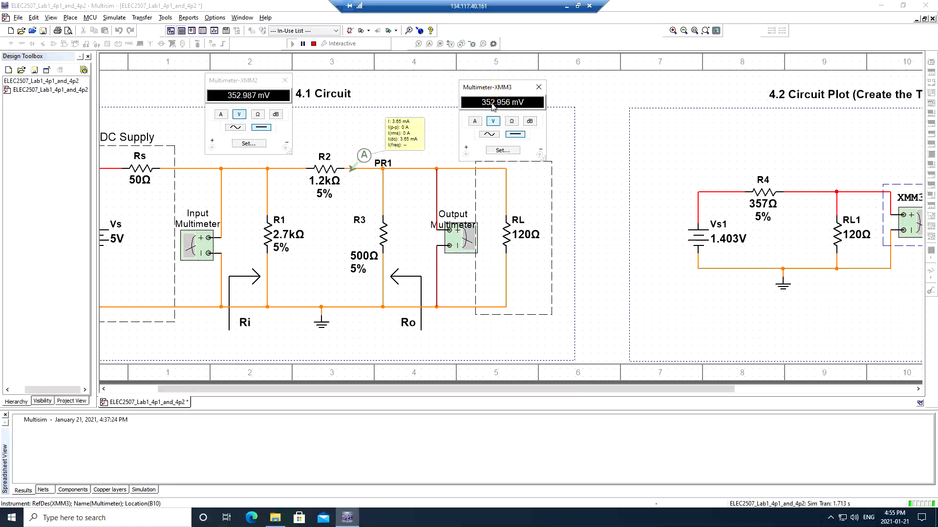
{"action": "left_click", "coordinate": [252, 94]}
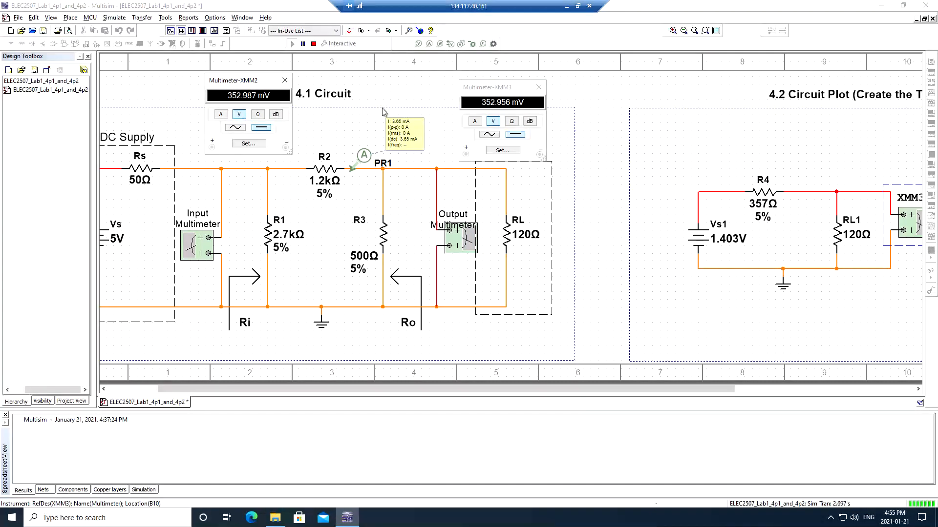
- Go over the R3, R1, R2, RL and Rs value labels, then close both readouts and stop
{"action": "left_click_drag", "start_coordinate": [290, 245], "coordinate": [319, 382]}
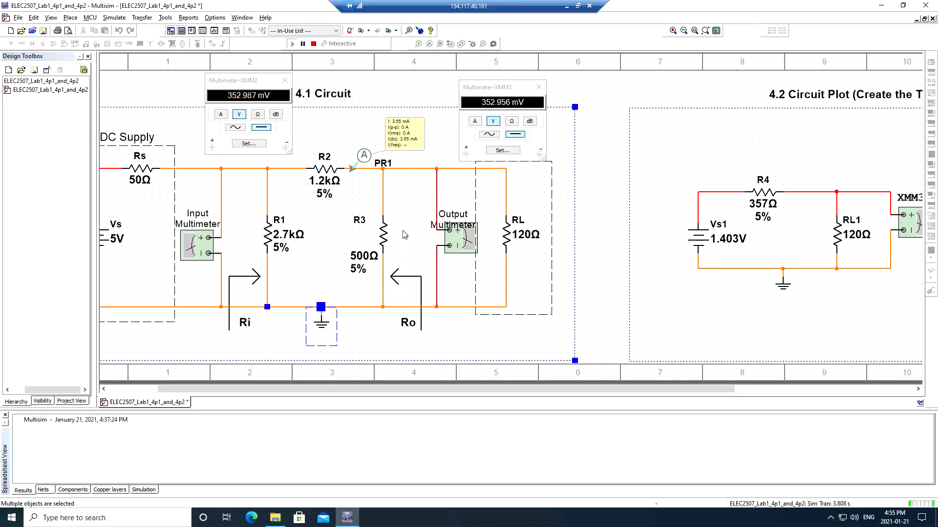
{"action": "left_click", "coordinate": [360, 268]}
{"action": "left_click", "coordinate": [278, 251]}
{"action": "left_click", "coordinate": [321, 196]}
{"action": "left_click", "coordinate": [521, 235]}
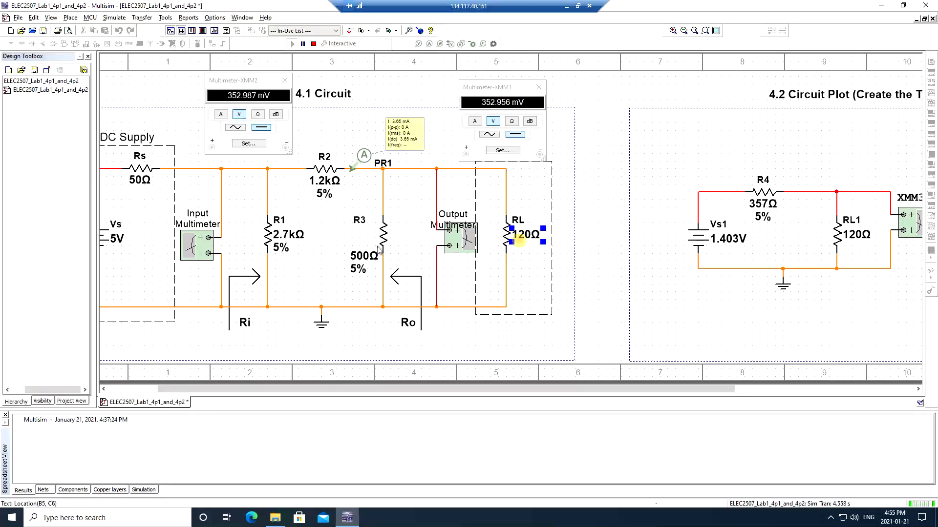
{"action": "left_click", "coordinate": [133, 182]}
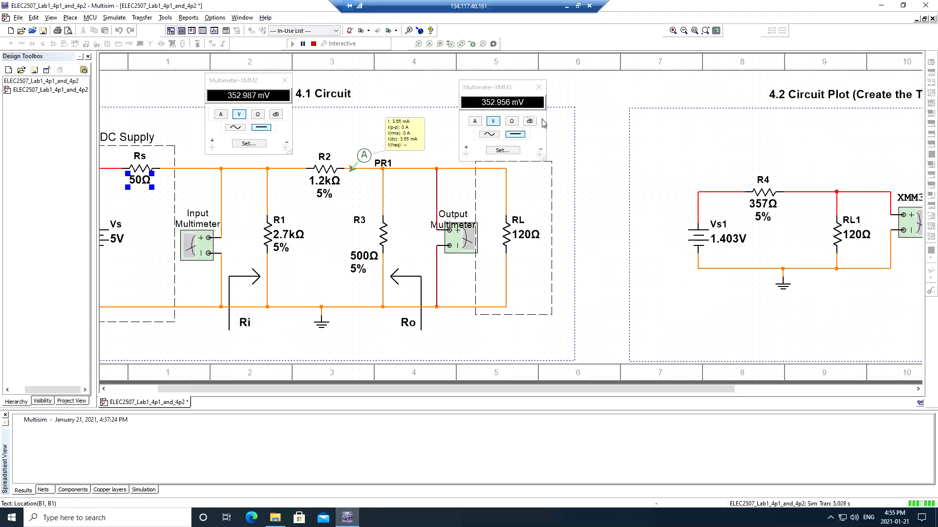
{"action": "left_click", "coordinate": [538, 87]}
{"action": "left_click", "coordinate": [284, 80]}
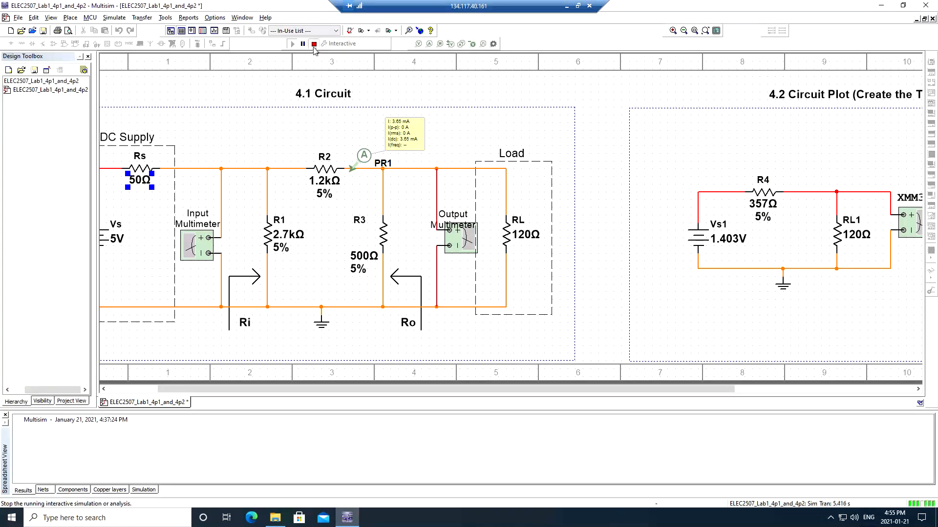
{"action": "left_click", "coordinate": [313, 43]}
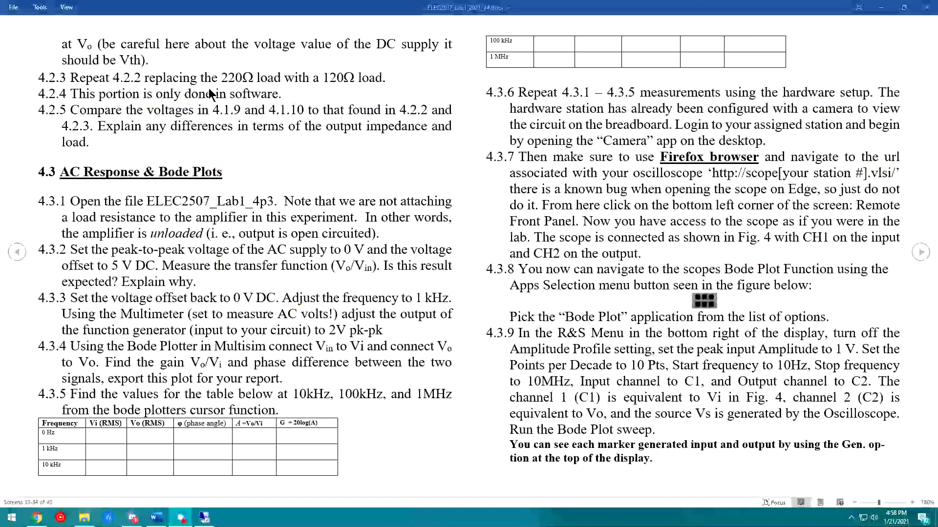
- Review step 4.2.5 of the lab handout, highlighting the 4.1.9 reference and the comparison sentence
{"action": "left_click", "coordinate": [216, 111]}
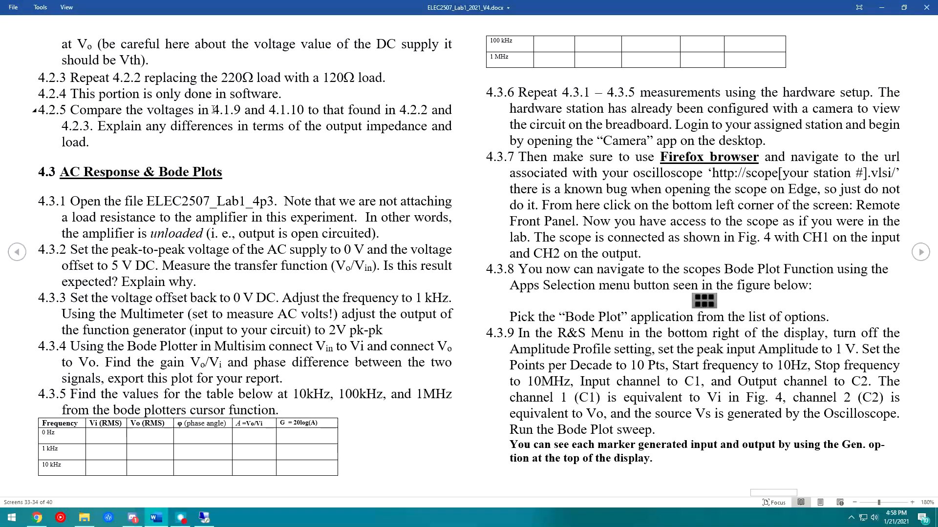
{"action": "left_click_drag", "start_coordinate": [220, 110], "coordinate": [242, 110]}
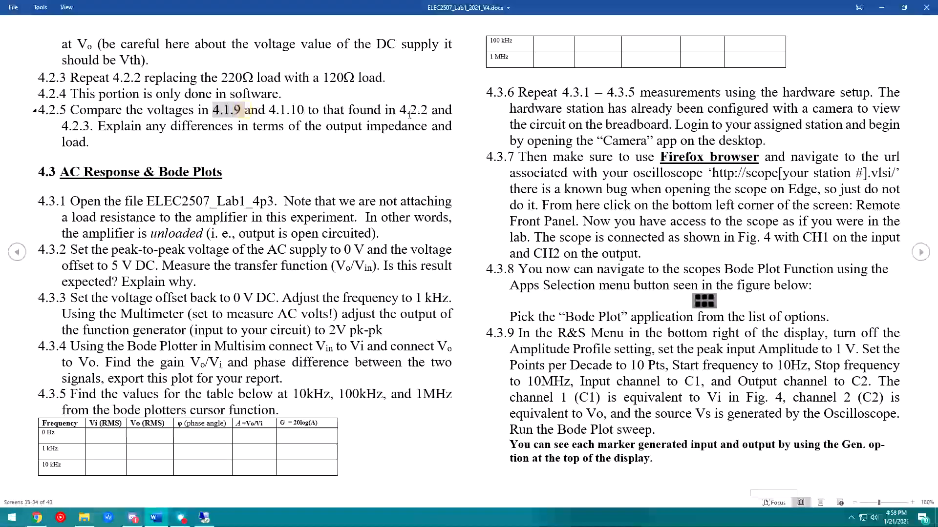
{"action": "left_click_drag", "start_coordinate": [406, 110], "coordinate": [110, 143]}
{"action": "left_click", "coordinate": [109, 127]}
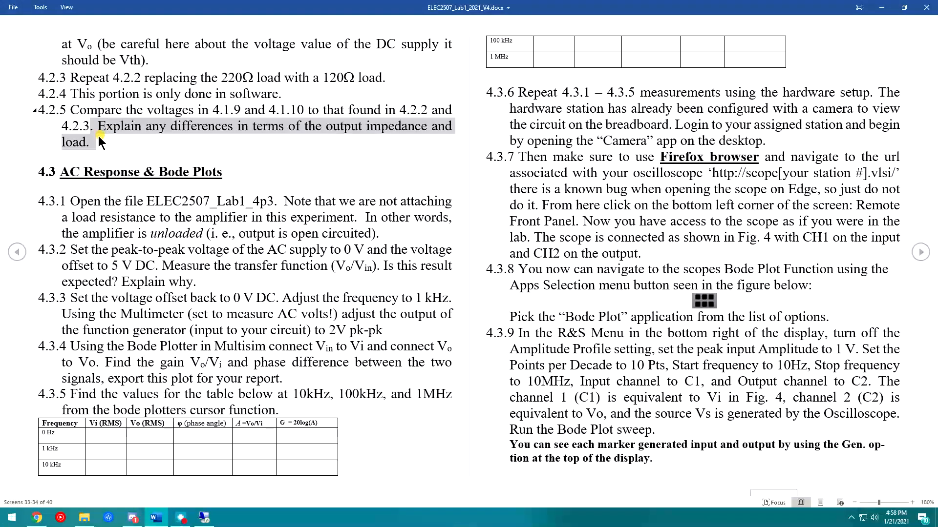
{"action": "left_click", "coordinate": [112, 147]}
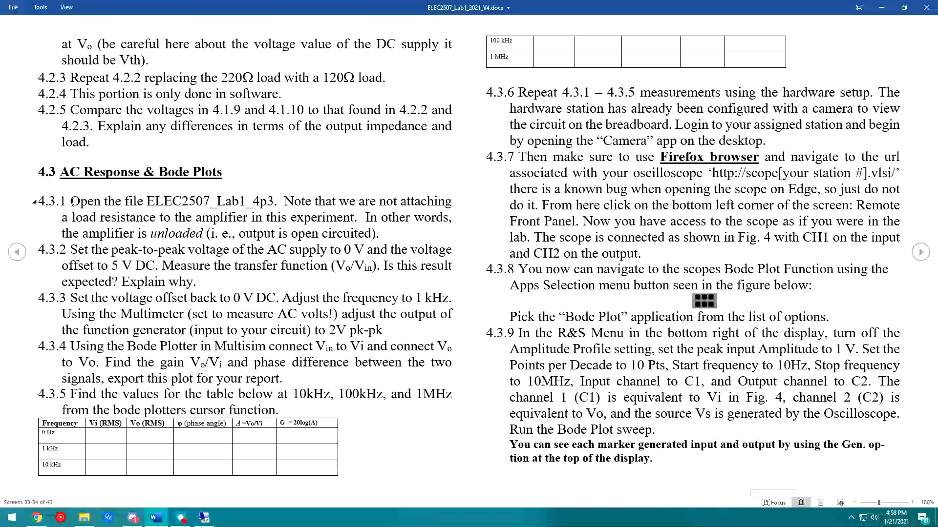
- Highlight step 4.3.1's instruction to open the 4p3 file and the unloaded-amplifier note
{"action": "left_click_drag", "start_coordinate": [107, 202], "coordinate": [268, 207]}
{"action": "left_click", "coordinate": [91, 202]}
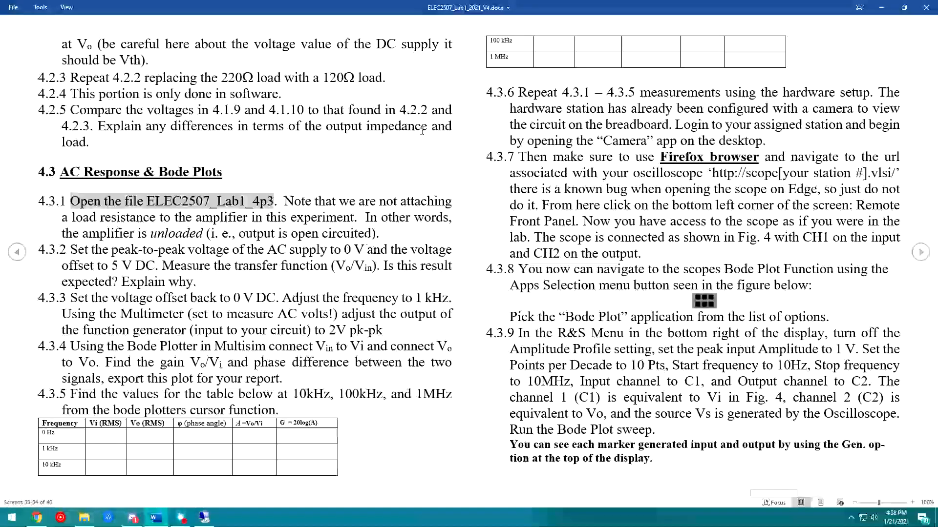
{"action": "left_click_drag", "start_coordinate": [274, 202], "coordinate": [382, 234]}
- Open ELEC2507_Lab1_4p3 from the Lab 1 Multisim Files folder in the remote session and show its schematic
{"action": "left_click", "coordinate": [204, 518]}
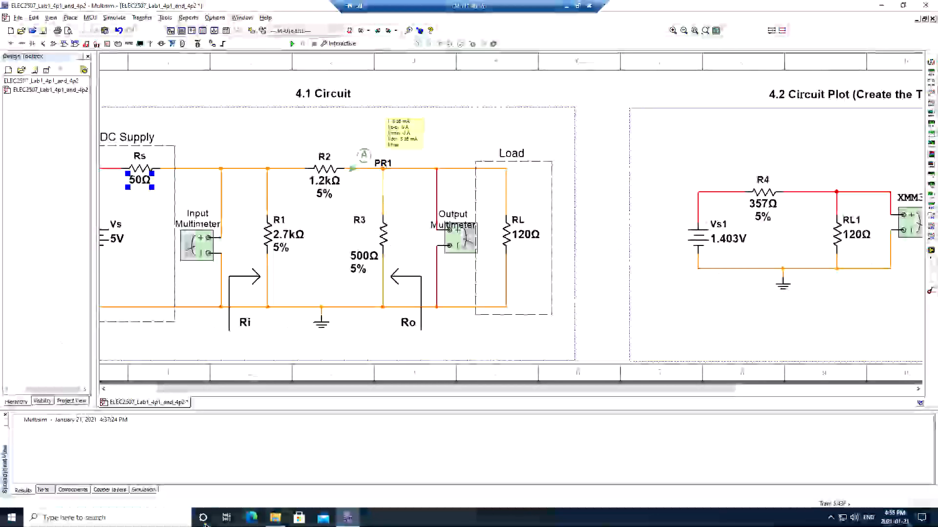
{"action": "left_click", "coordinate": [275, 519]}
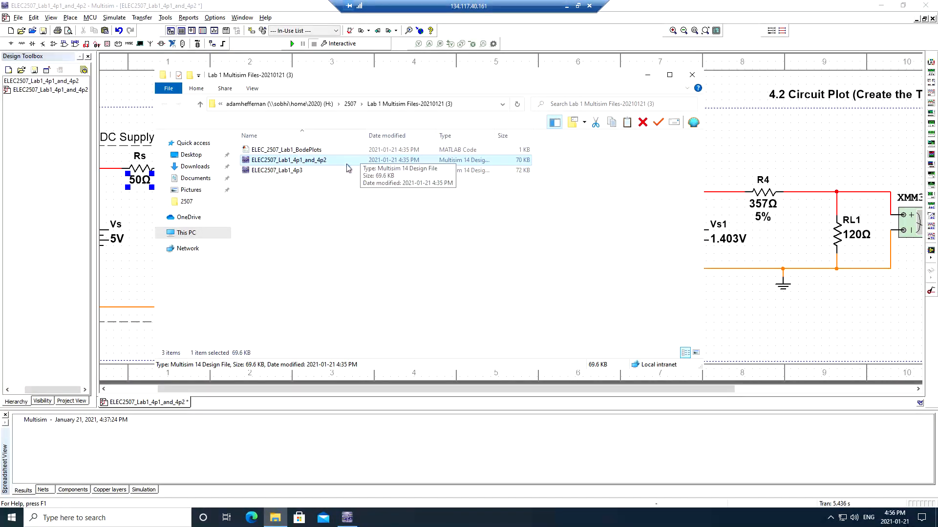
{"action": "double_click", "coordinate": [308, 170]}
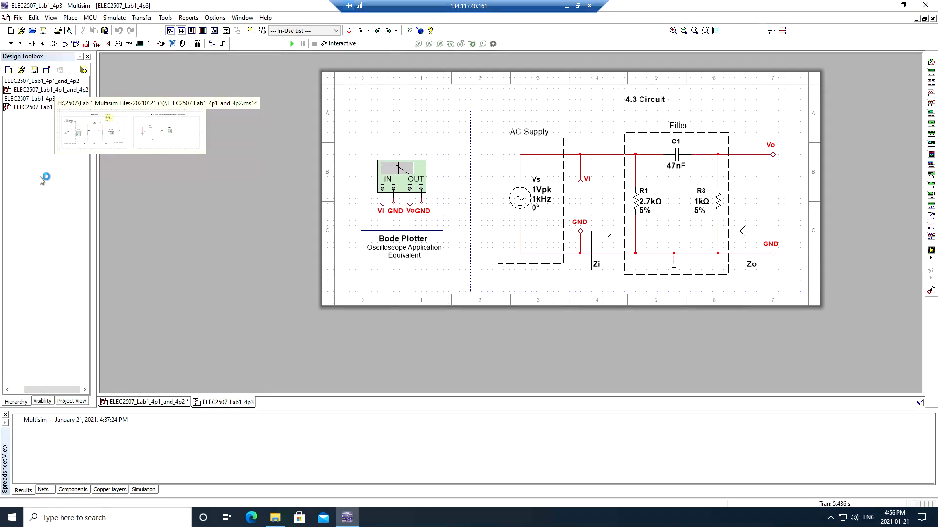
{"action": "double_click", "coordinate": [63, 91]}
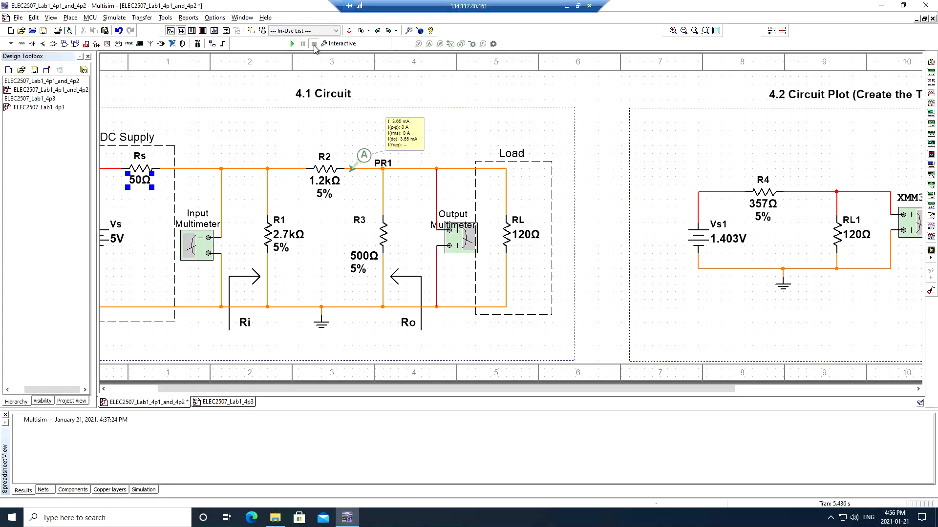
{"action": "double_click", "coordinate": [43, 107]}
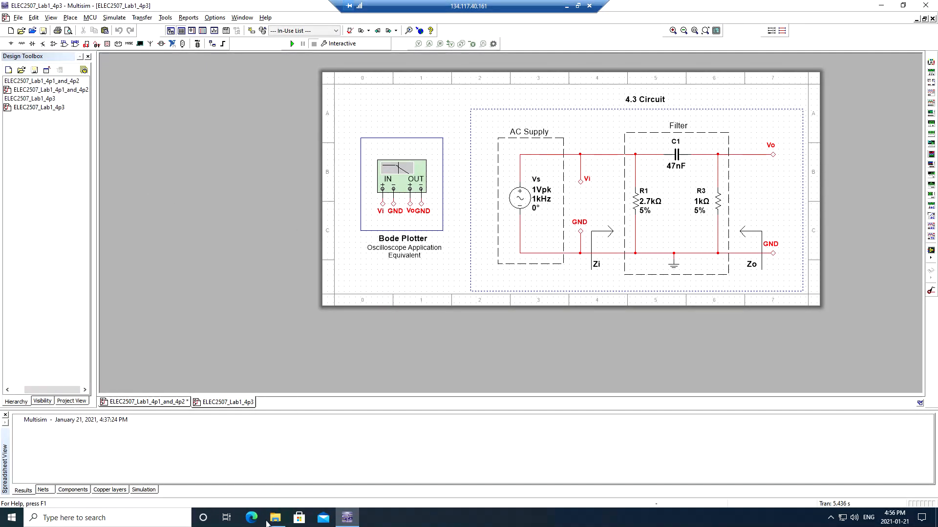
{"action": "left_click", "coordinate": [567, 7]}
{"action": "left_click", "coordinate": [220, 298]}
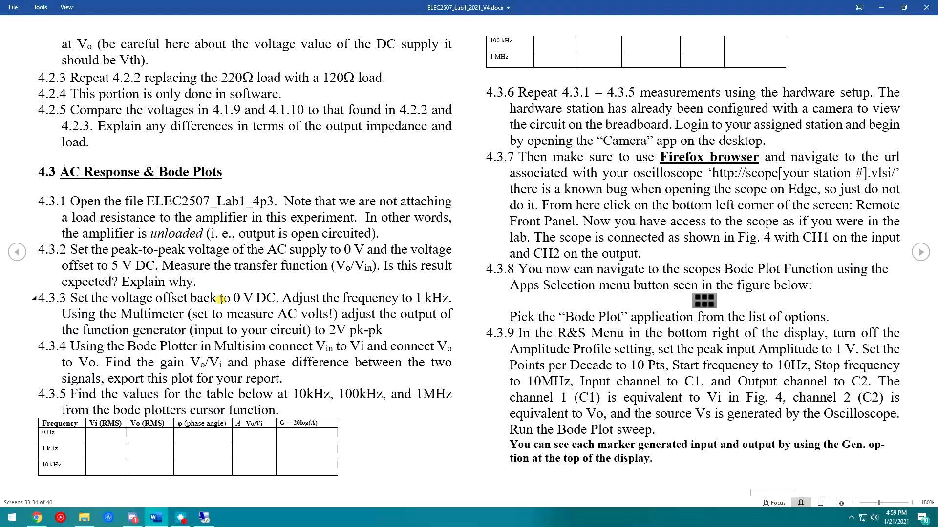
{"action": "left_click_drag", "start_coordinate": [105, 250], "coordinate": [154, 268]}
{"action": "left_click", "coordinate": [173, 278]}
{"action": "left_click_drag", "start_coordinate": [283, 266], "coordinate": [382, 267]}
{"action": "left_click", "coordinate": [882, 8]}
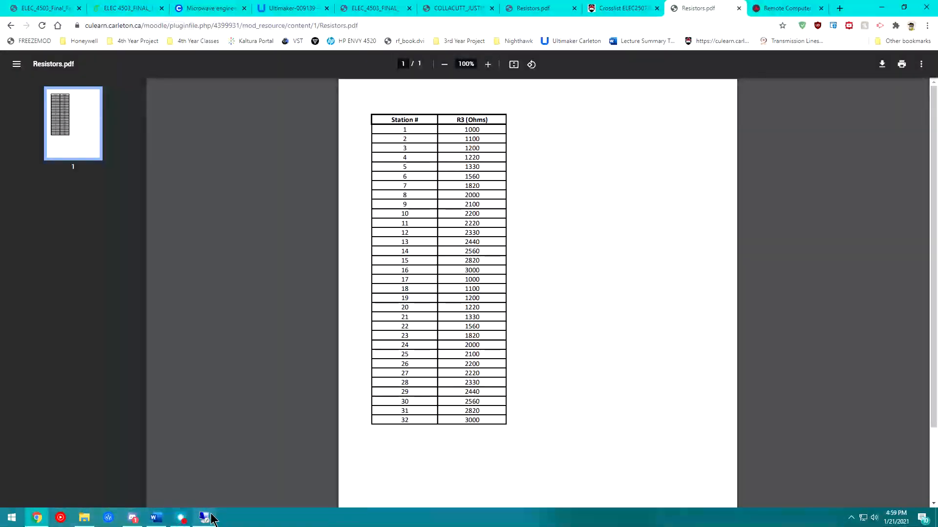
{"action": "left_click", "coordinate": [212, 516]}
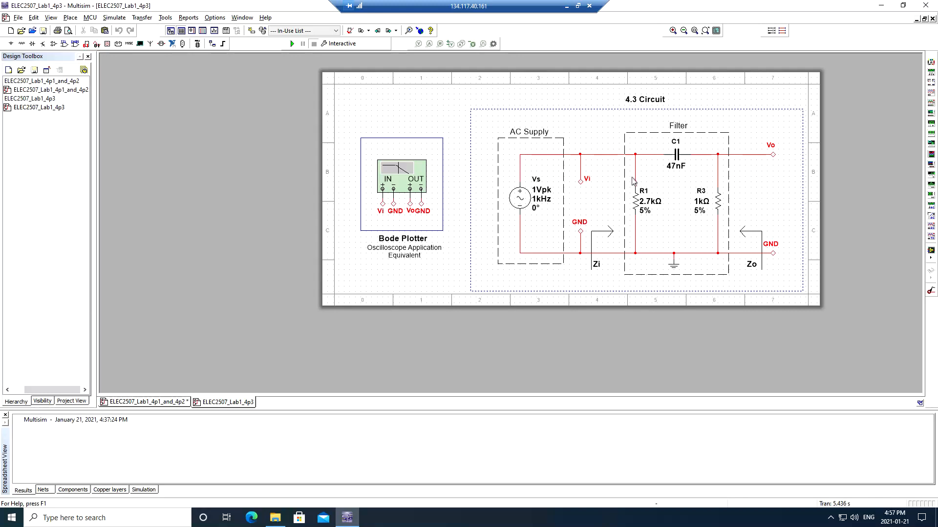
- Set source Vs to 0 Vpk with a 5 V offset and run the simulation
{"action": "double_click", "coordinate": [518, 196]}
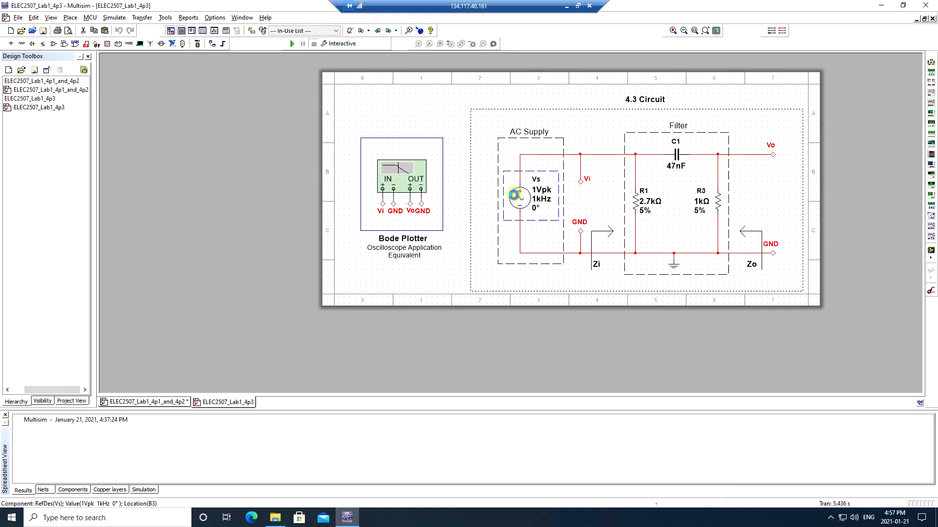
{"action": "double_click", "coordinate": [502, 171]}
{"action": "type", "text": "5"}
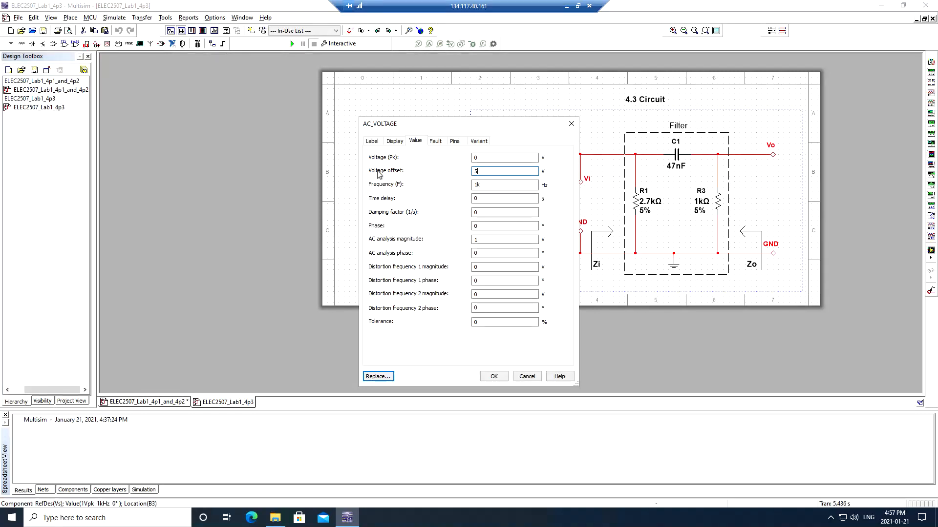
{"action": "left_click", "coordinate": [494, 376]}
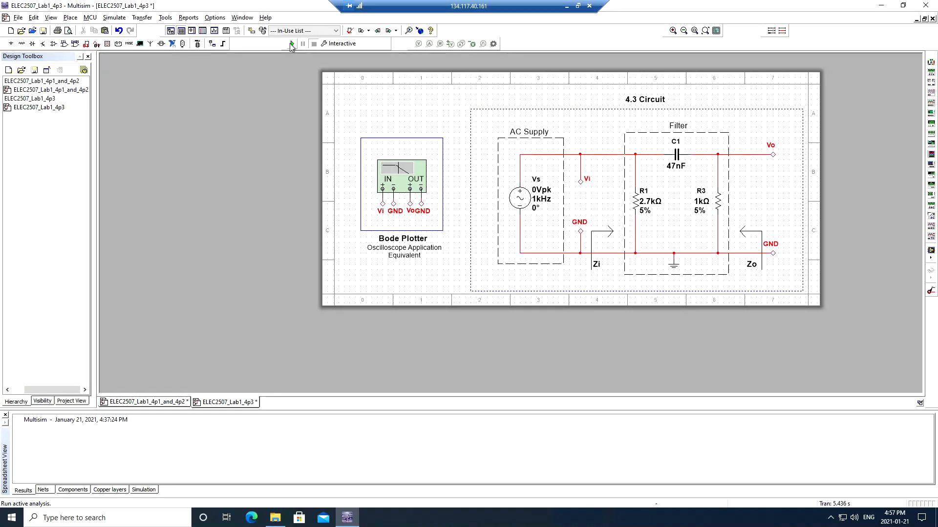
{"action": "left_click", "coordinate": [291, 44]}
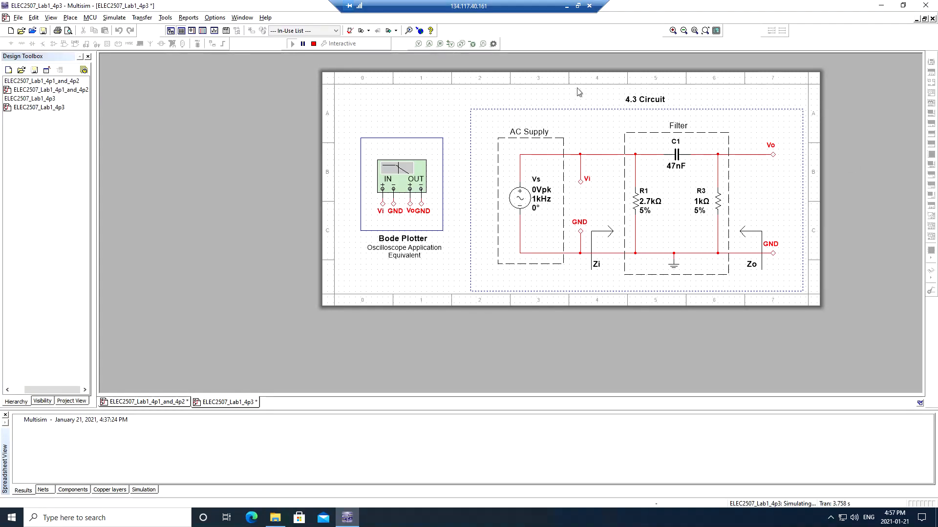
- Place voltage probe PR1 on the Vo output node, reading 0 V, with its readout clear of the wiring
{"action": "left_click", "coordinate": [732, 152]}
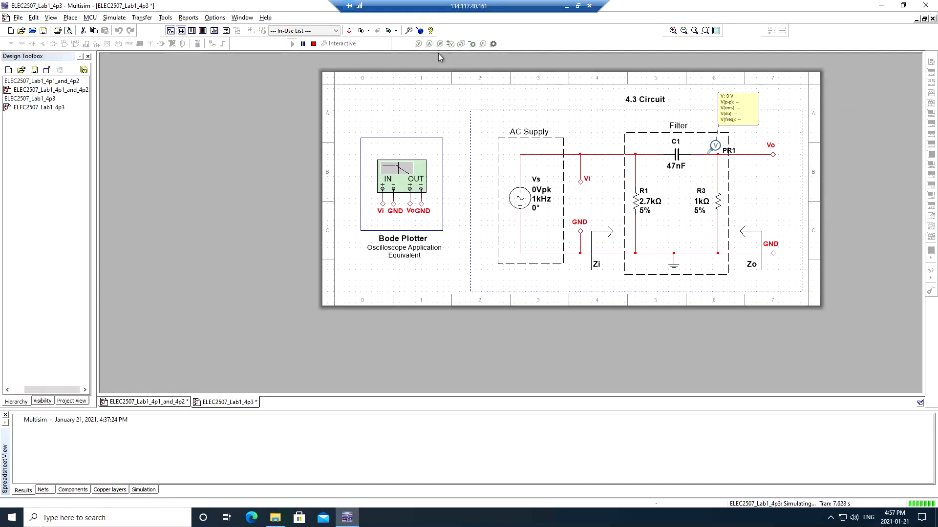
{"action": "key", "text": "Escape"}
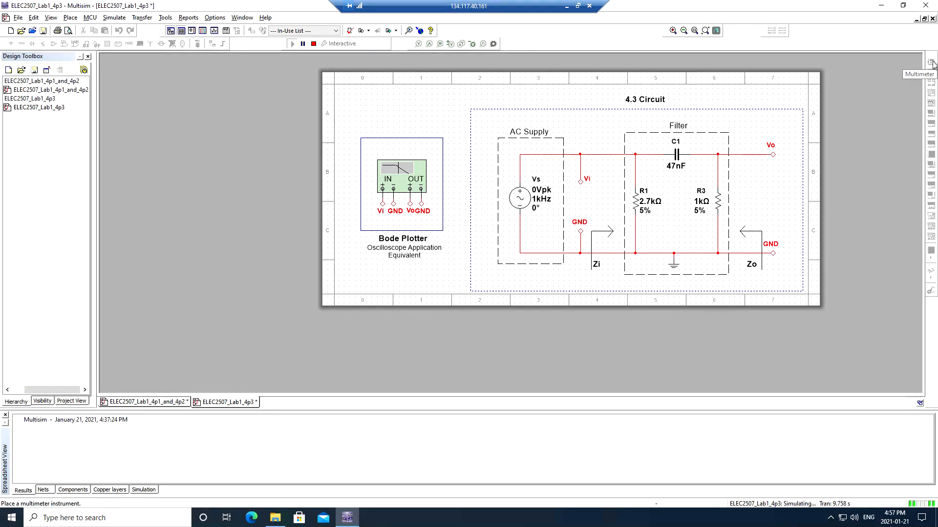
{"action": "left_click", "coordinate": [418, 45]}
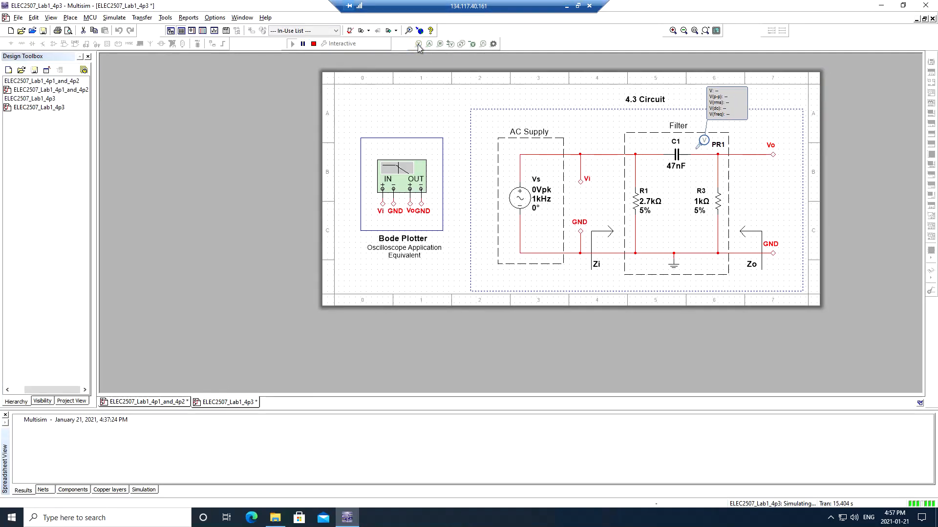
{"action": "left_click", "coordinate": [709, 157]}
{"action": "left_click_drag", "start_coordinate": [748, 119], "coordinate": [763, 126]}
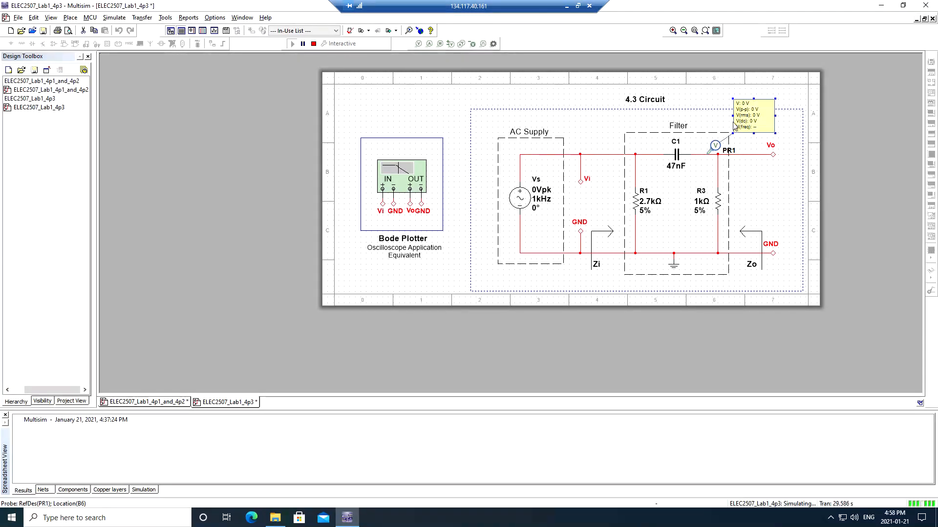
- Reread the closing question of step 4.3.2 in the Word lab handout
{"action": "left_click", "coordinate": [567, 6]}
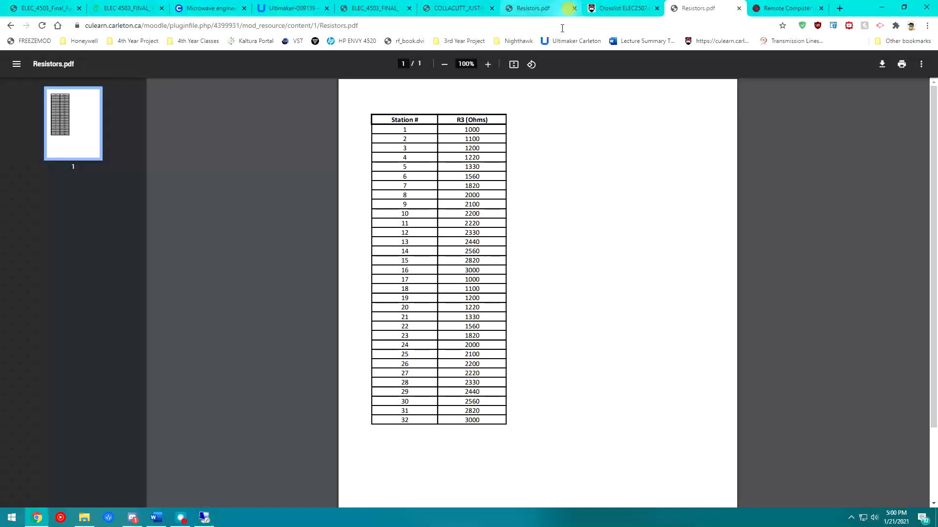
{"action": "left_click", "coordinate": [156, 517]}
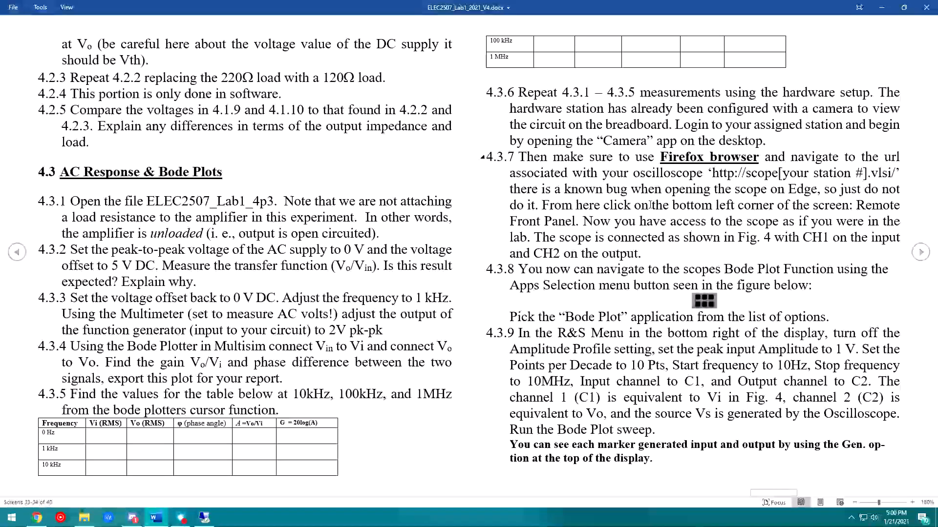
{"action": "left_click_drag", "start_coordinate": [213, 286], "coordinate": [131, 284]}
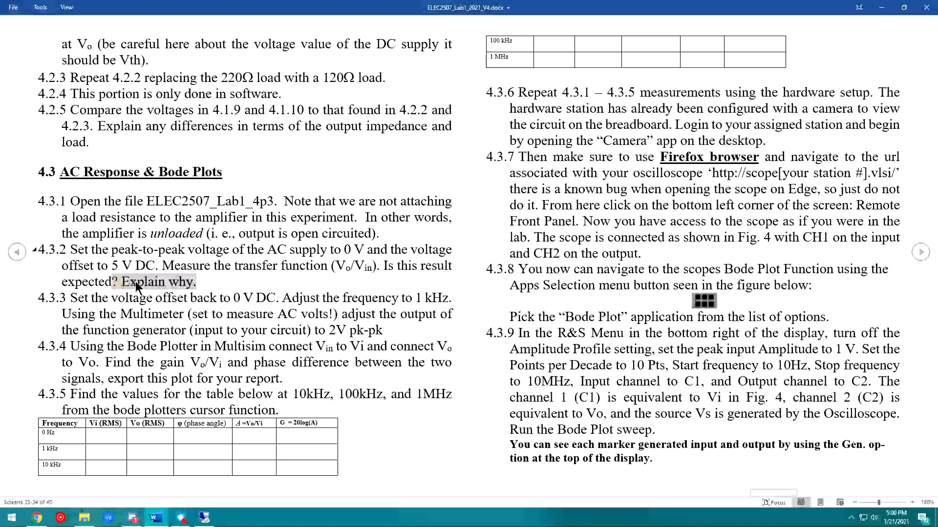
{"action": "left_click", "coordinate": [174, 283]}
{"action": "scroll", "coordinate": [174, 284], "scroll_direction": "down", "scroll_amount": 1}
{"action": "scroll", "coordinate": [175, 283], "scroll_direction": "up", "scroll_amount": 1}
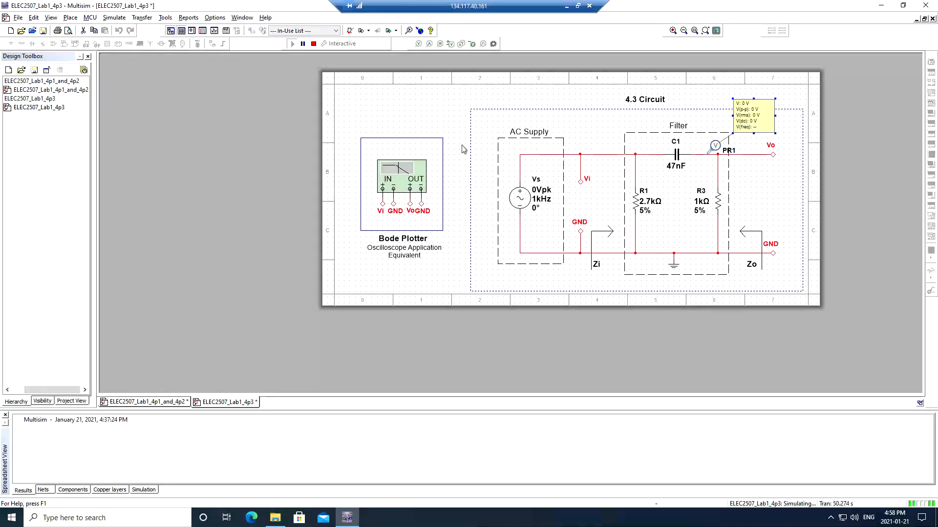
- Stop the simulation and reset the Vs voltage offset to 0 V
{"action": "left_click", "coordinate": [313, 44]}
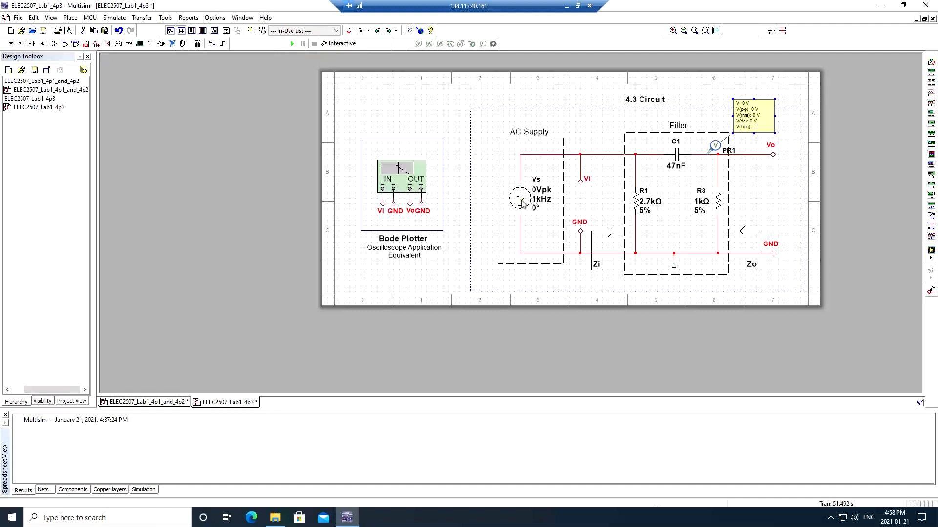
{"action": "double_click", "coordinate": [521, 205]}
{"action": "double_click", "coordinate": [476, 171]}
{"action": "type", "text": "5"}
{"action": "key", "text": "BackSpace"}
{"action": "type", "text": "0"}
{"action": "left_click", "coordinate": [496, 157]}
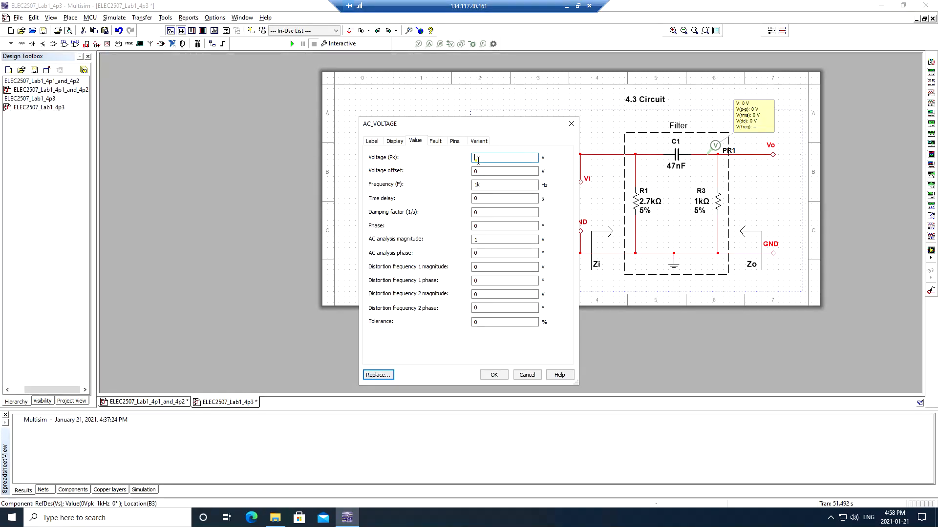
- Enter 1 as the Vs peak voltage and confirm, restoring 1 Vpk at 1 kHz
{"action": "type", "text": "1"}
{"action": "left_click", "coordinate": [494, 374]}
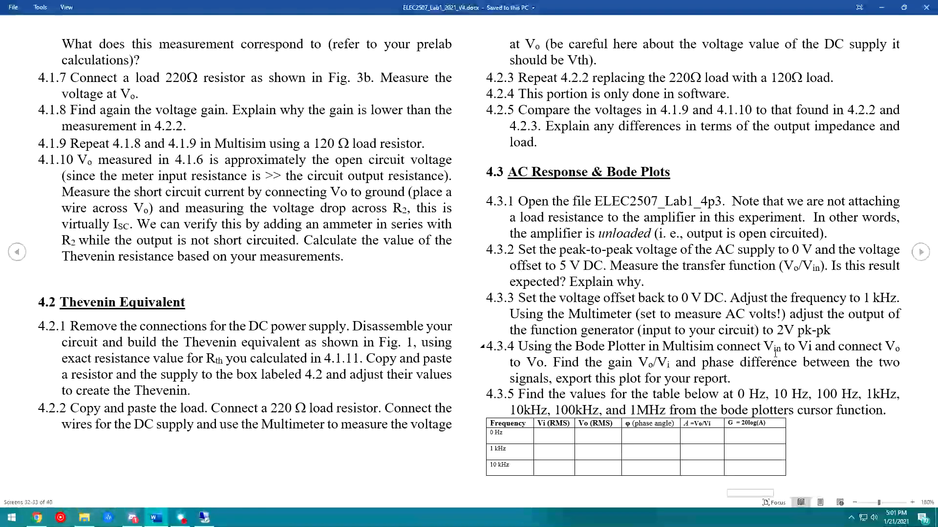
{"action": "left_click_drag", "start_coordinate": [836, 349], "coordinate": [741, 378]}
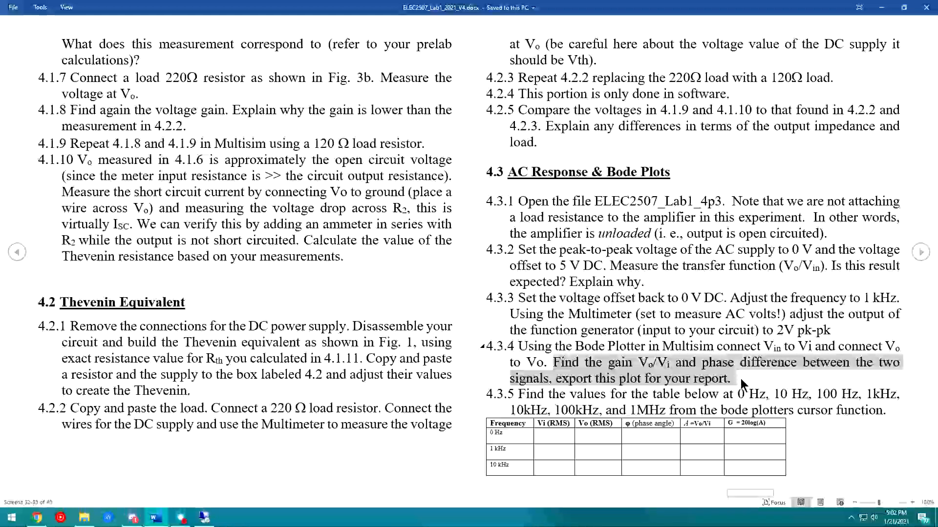
{"action": "left_click", "coordinate": [741, 379]}
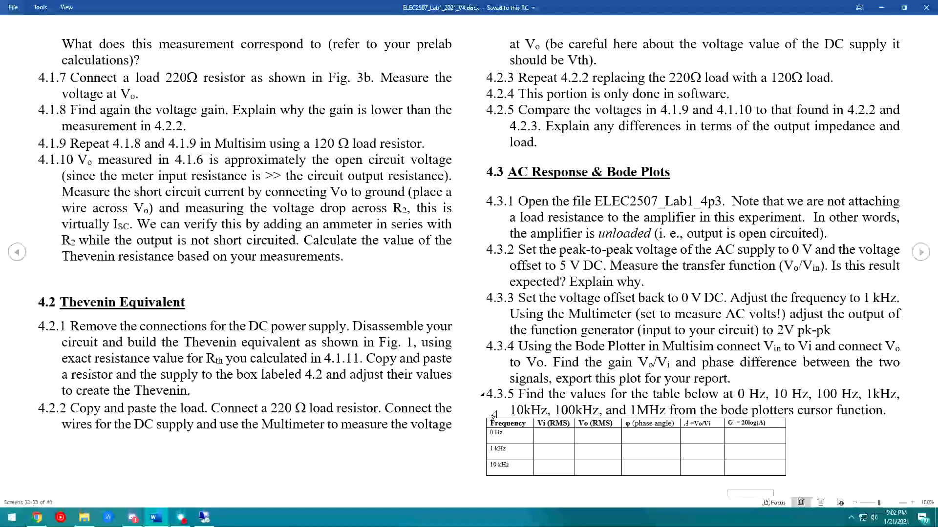
{"action": "left_click", "coordinate": [203, 518]}
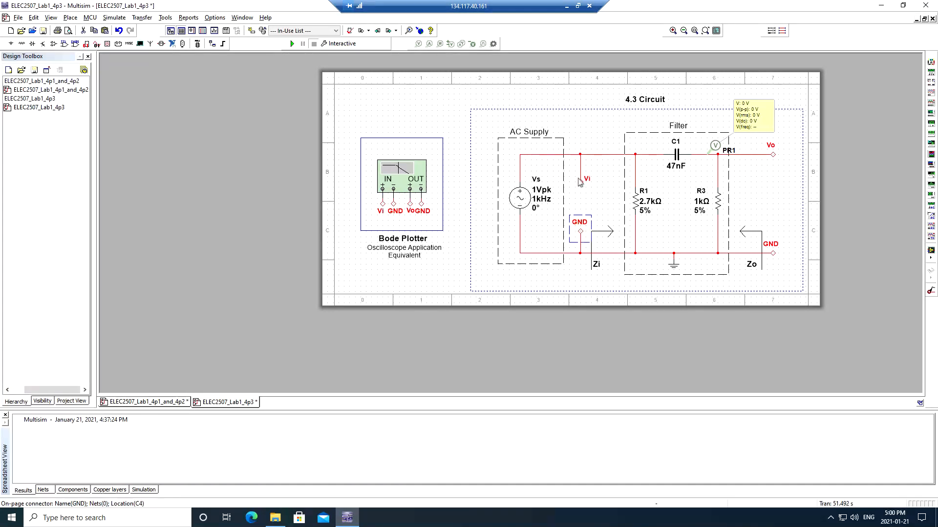
- Run the simulation and open an enlarged Bode Plotter XBP1 with a white plot background
{"action": "left_click", "coordinate": [292, 44]}
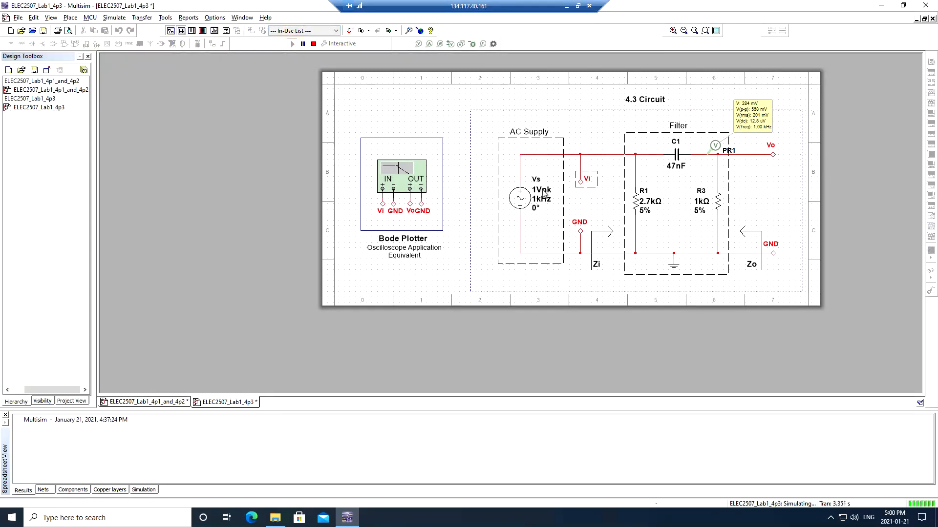
{"action": "double_click", "coordinate": [414, 176]}
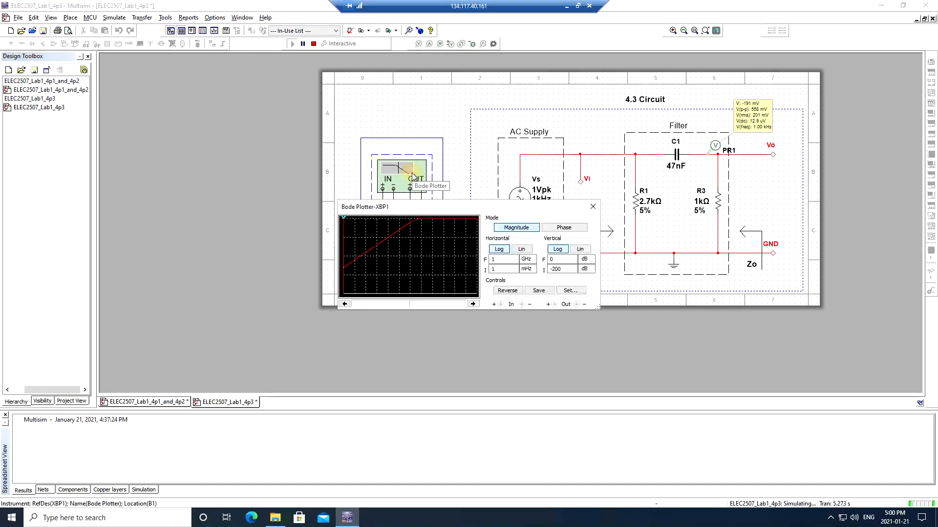
{"action": "left_click_drag", "start_coordinate": [444, 205], "coordinate": [468, 123]}
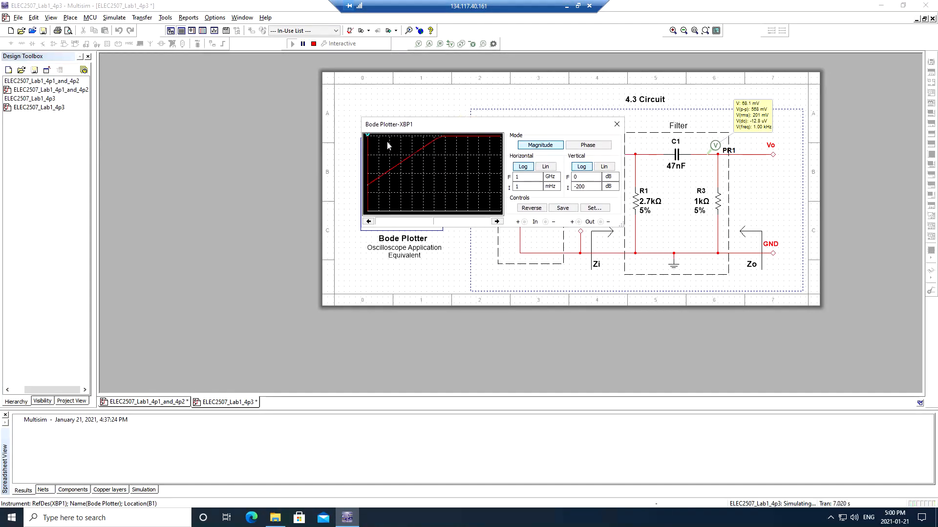
{"action": "left_click", "coordinate": [536, 208]}
{"action": "left_click_drag", "start_coordinate": [621, 225], "coordinate": [721, 367]}
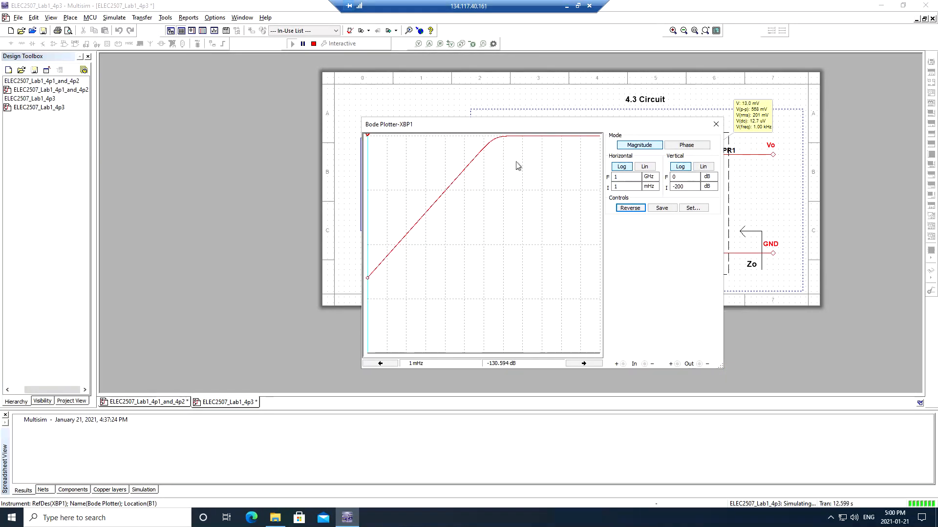
{"action": "left_click", "coordinate": [624, 210]}
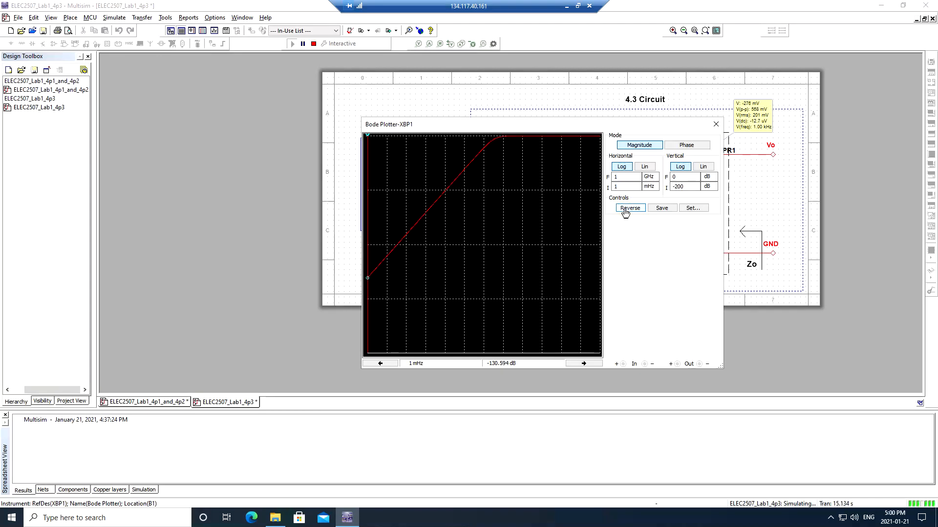
{"action": "left_click", "coordinate": [625, 211]}
{"action": "left_click", "coordinate": [626, 210]}
{"action": "left_click", "coordinate": [633, 210]}
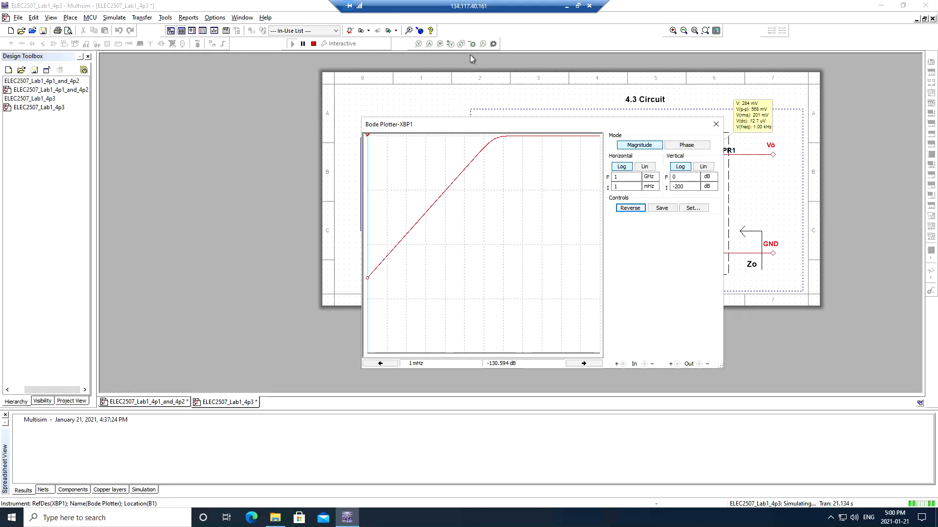
- Switch the Bode Plotter to phase and read 90 Deg at 11.45 mHz
{"action": "left_click_drag", "start_coordinate": [376, 141], "coordinate": [325, 172]}
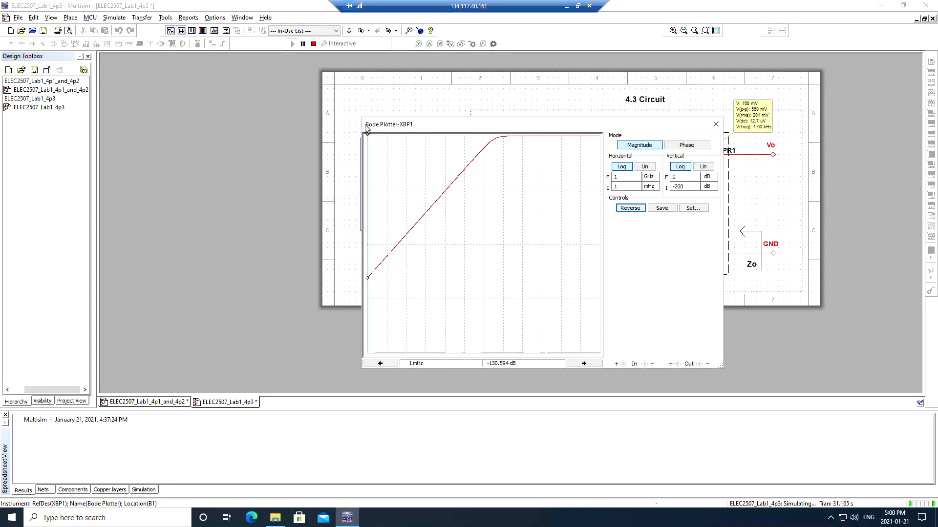
{"action": "left_click_drag", "start_coordinate": [525, 128], "coordinate": [434, 116]}
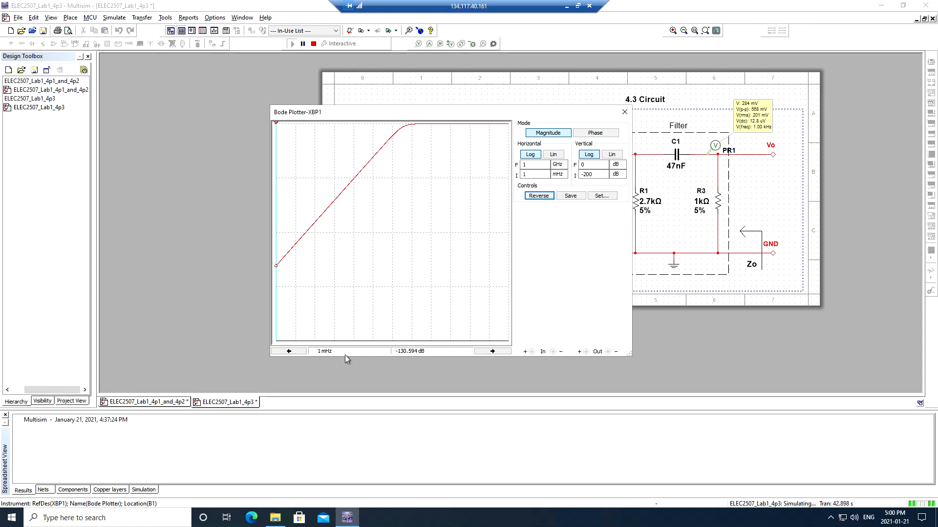
{"action": "left_click", "coordinate": [588, 137]}
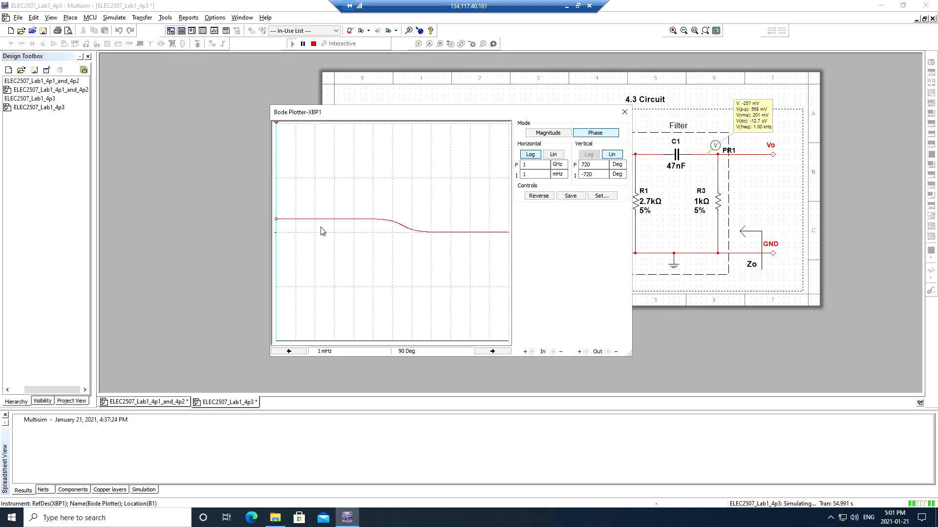
{"action": "left_click_drag", "start_coordinate": [276, 225], "coordinate": [297, 225]}
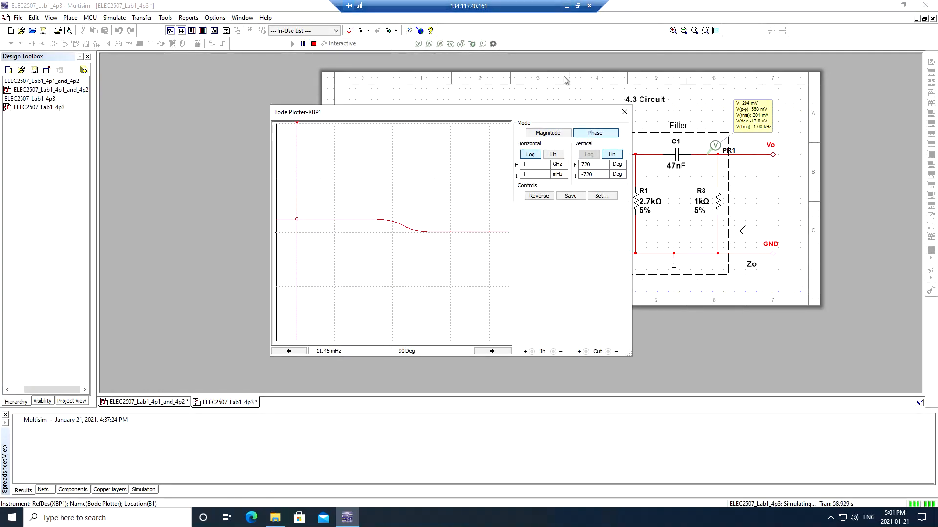
{"action": "left_click", "coordinate": [567, 6]}
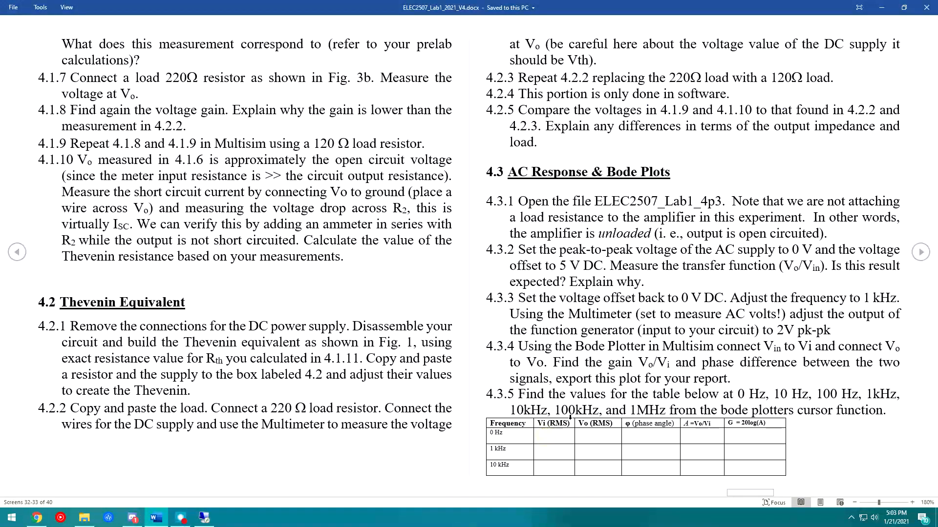
- Check step 4.3.5's frequencies and gain table, then switch the Bode Plotter back to magnitude
{"action": "left_click_drag", "start_coordinate": [741, 395], "coordinate": [790, 393]}
{"action": "left_click", "coordinate": [820, 392]}
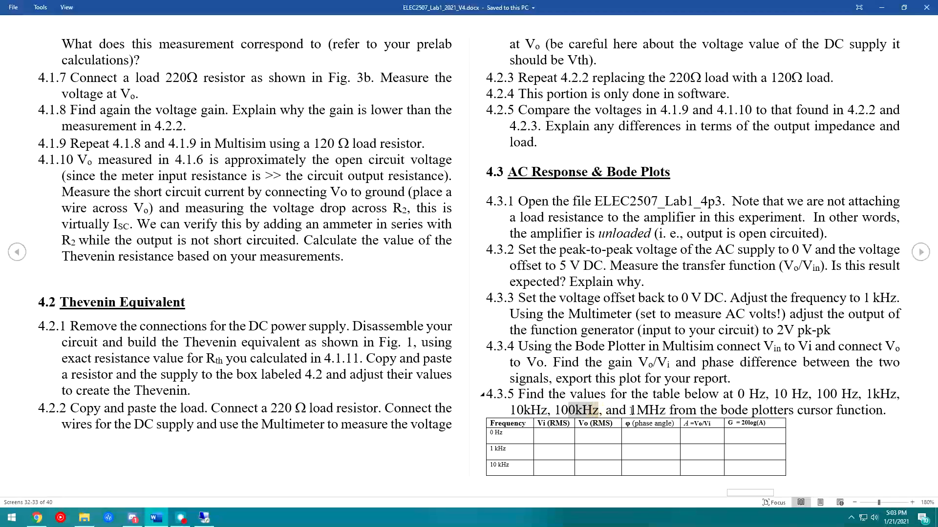
{"action": "left_click_drag", "start_coordinate": [630, 411], "coordinate": [662, 412]}
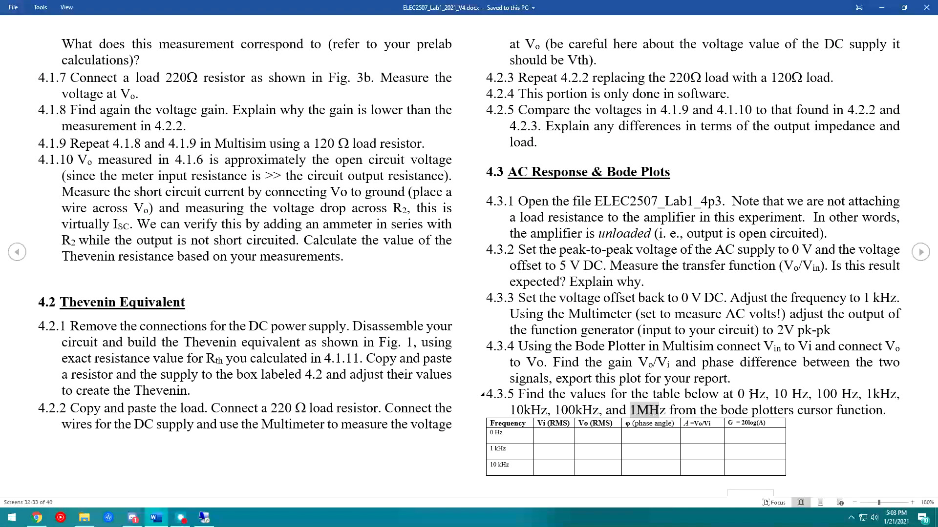
{"action": "left_click", "coordinate": [722, 411]}
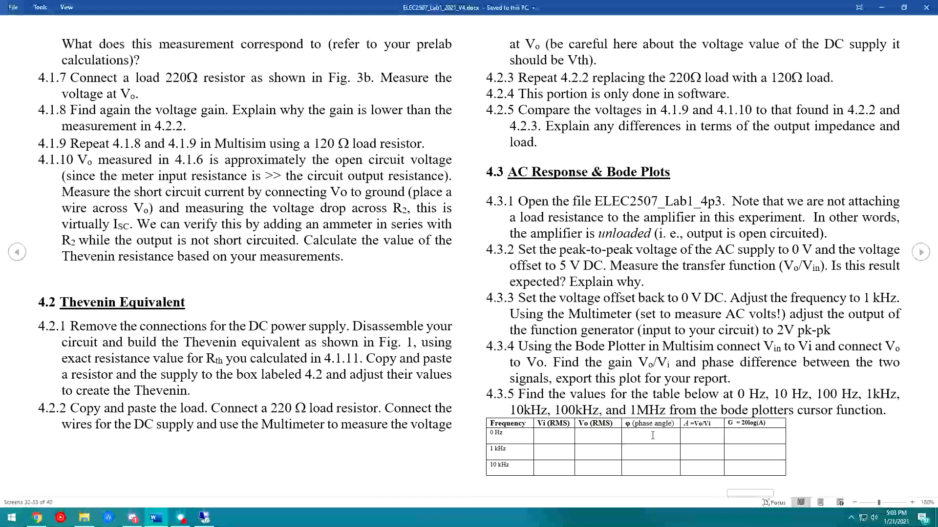
{"action": "left_click", "coordinate": [703, 436]}
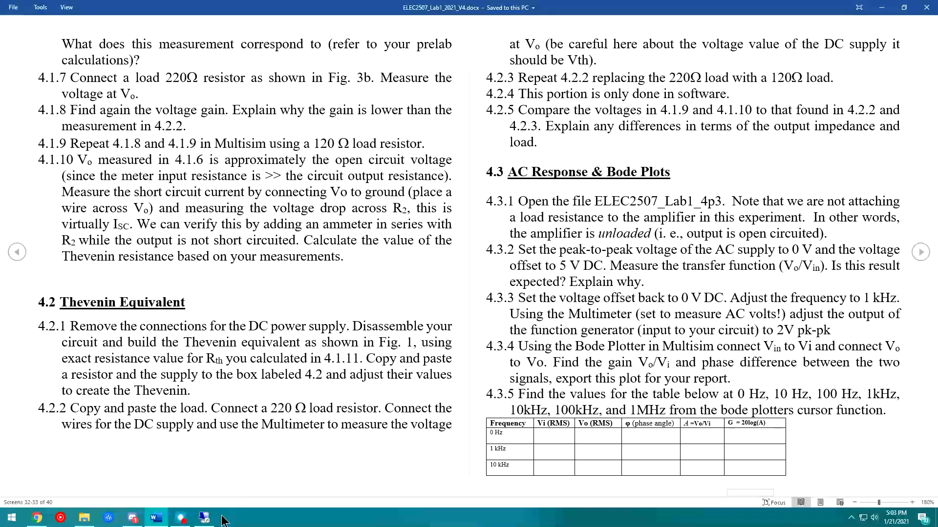
{"action": "left_click", "coordinate": [203, 520]}
{"action": "left_click", "coordinate": [548, 133]}
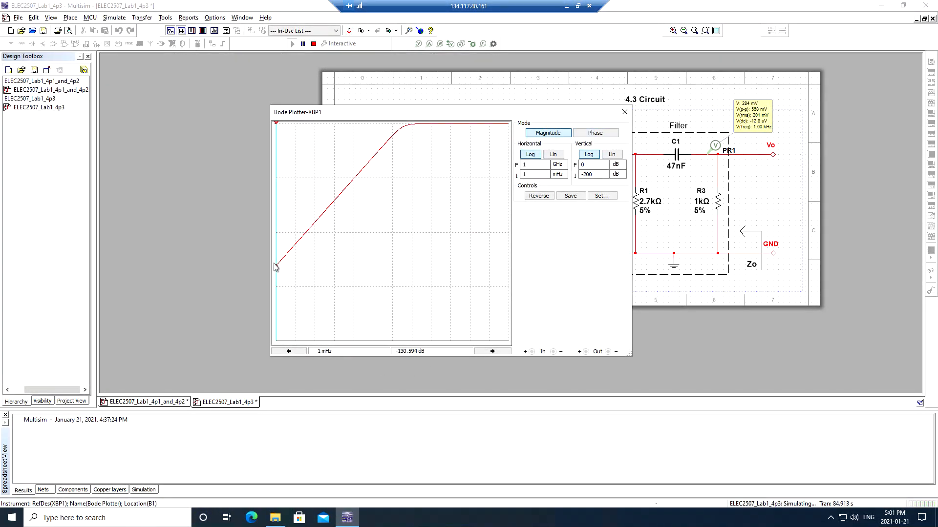
- Read −0.021 dB at 48.874 kHz in the passband and park the plotter beside the circuit
{"action": "left_click_drag", "start_coordinate": [279, 277], "coordinate": [427, 152]}
{"action": "left_click_drag", "start_coordinate": [437, 119], "coordinate": [240, 147]}
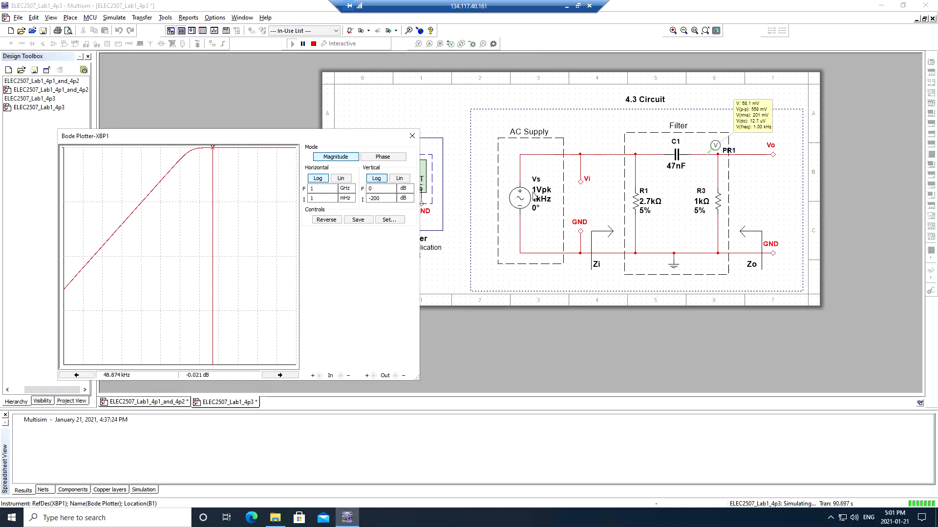
{"action": "left_click_drag", "start_coordinate": [342, 139], "coordinate": [441, 112]}
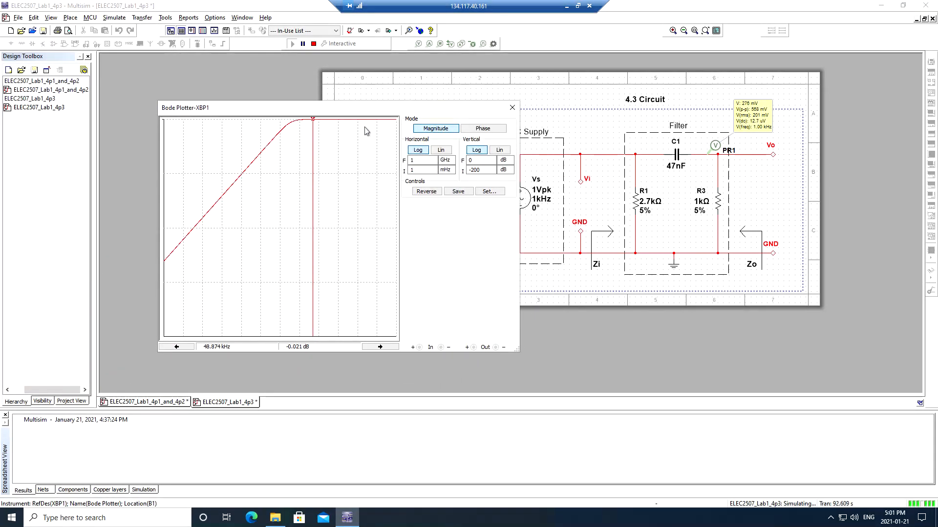
{"action": "left_click_drag", "start_coordinate": [405, 113], "coordinate": [513, 137]}
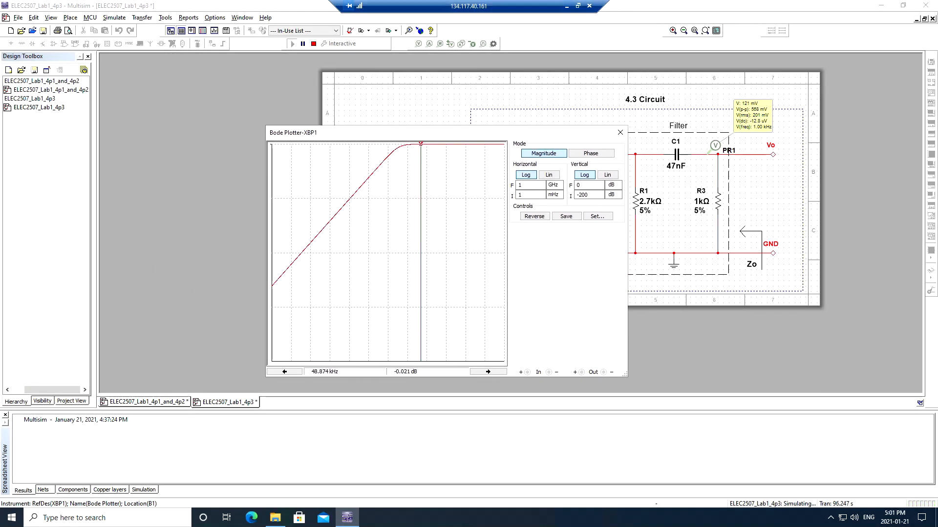
{"action": "left_click", "coordinate": [564, 6]}
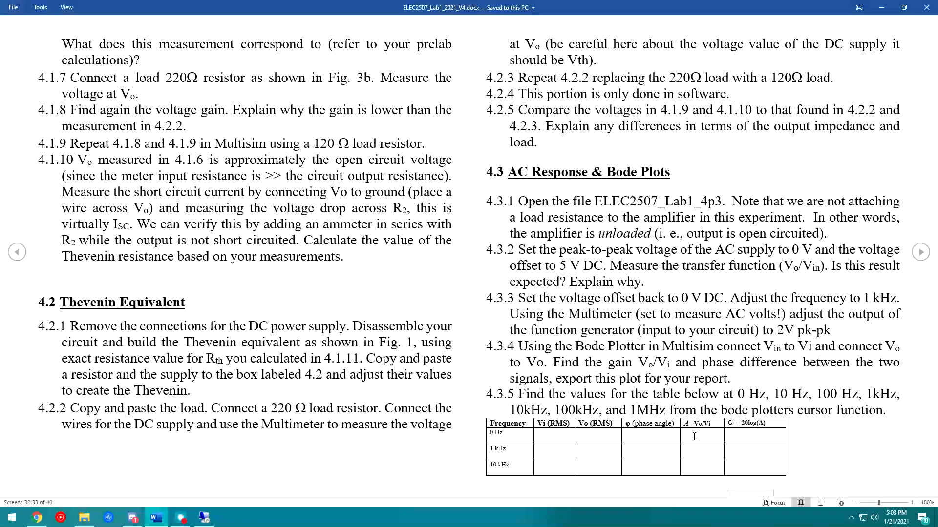
- Point out the table's Vi, Vo, phase angle and gain columns, then return to Multisim
{"action": "left_click", "coordinate": [585, 437]}
{"action": "left_click_drag", "start_coordinate": [552, 423], "coordinate": [551, 483]}
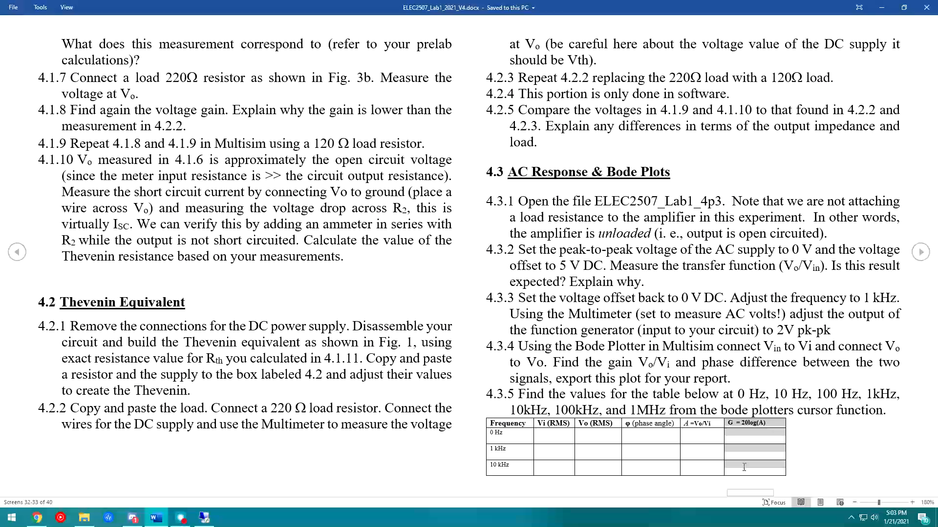
{"action": "left_click_drag", "start_coordinate": [653, 429], "coordinate": [645, 475]}
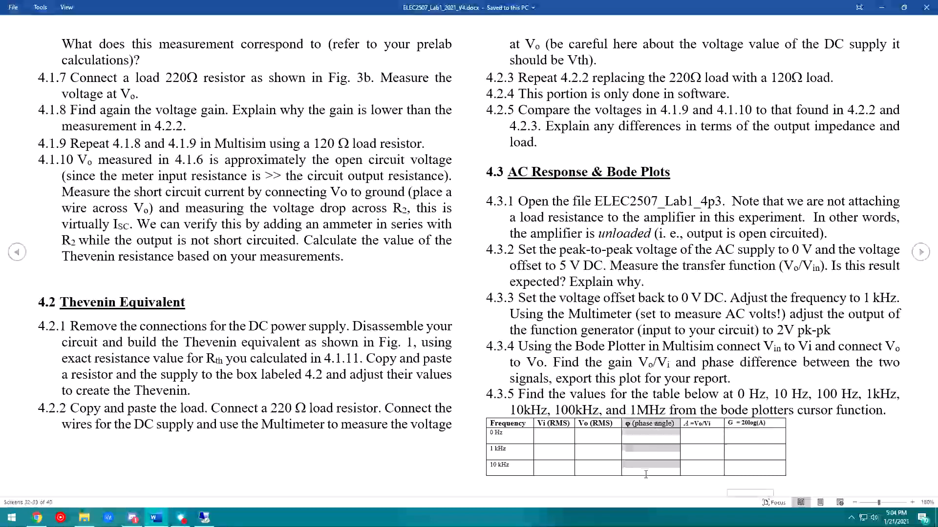
{"action": "left_click_drag", "start_coordinate": [699, 427], "coordinate": [702, 476]}
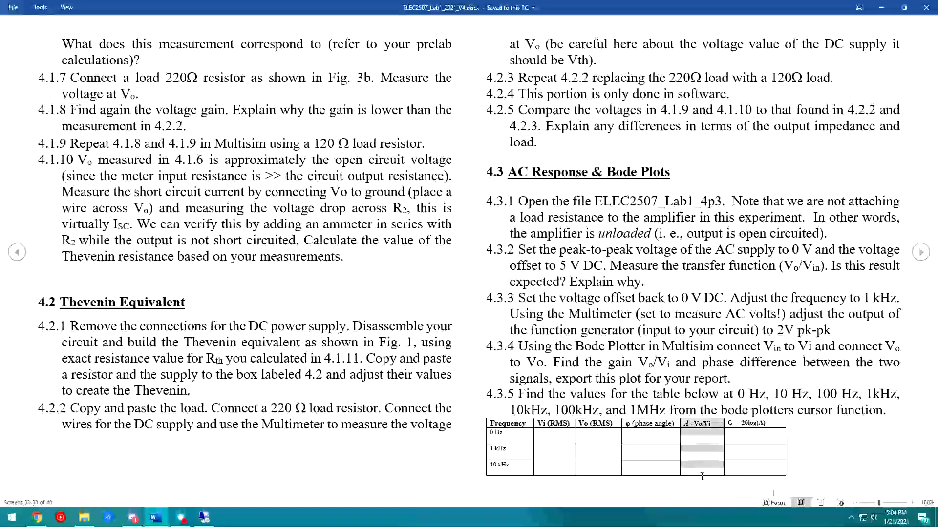
{"action": "left_click_drag", "start_coordinate": [599, 474], "coordinate": [602, 438]}
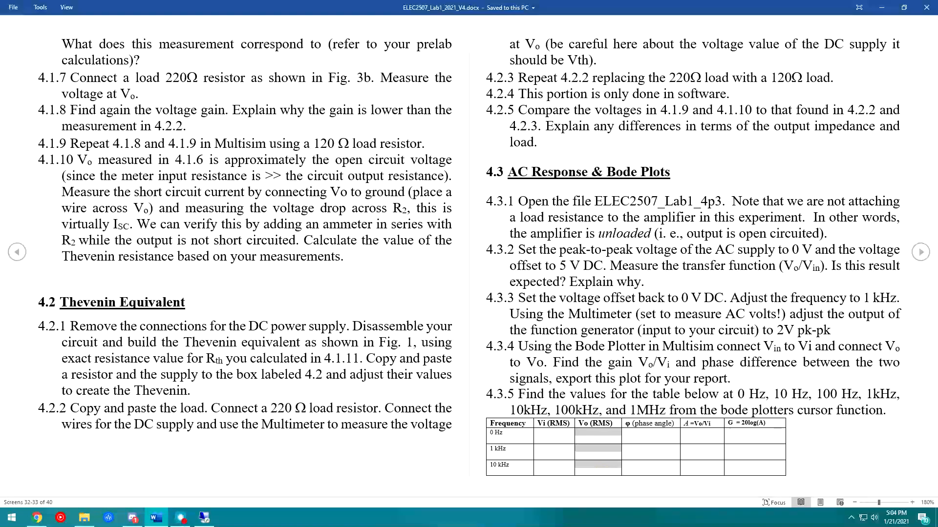
{"action": "left_click", "coordinate": [882, 7]}
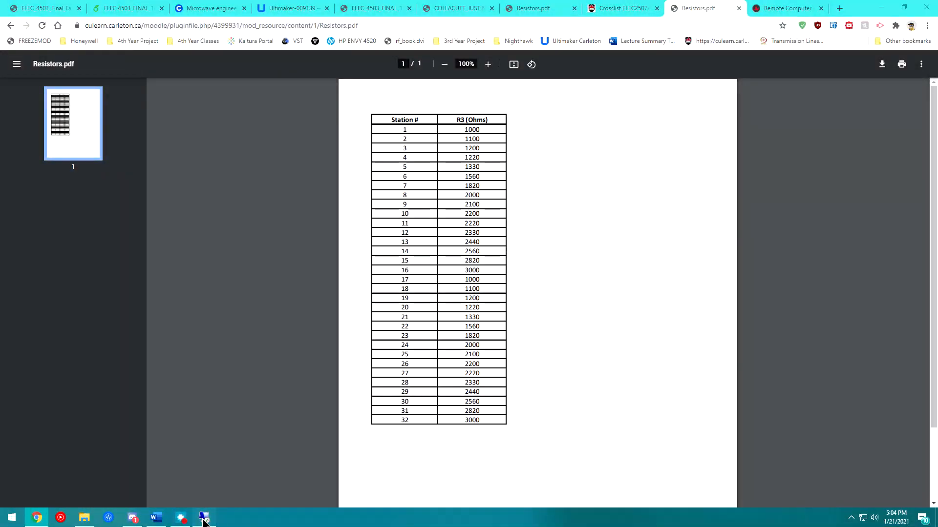
{"action": "key", "text": "alt+Tab"}
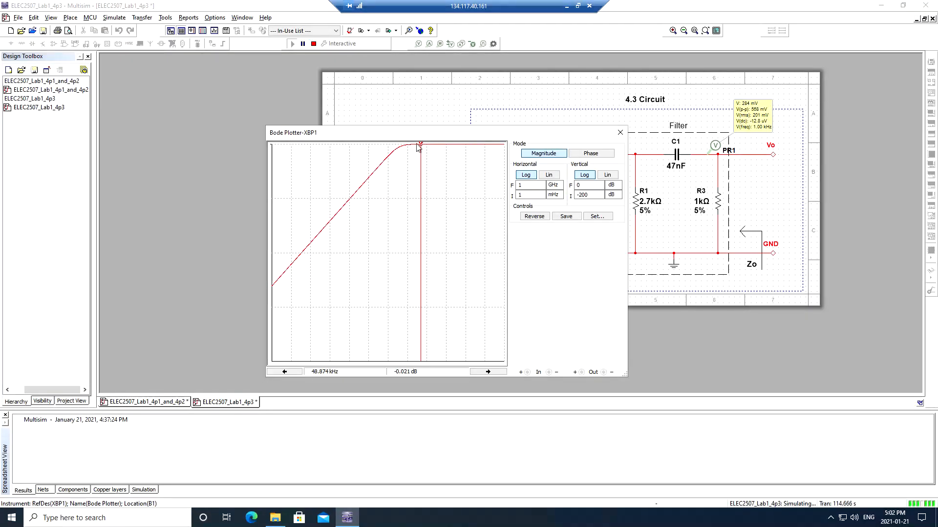
- Step the magnitude cursor from the low-frequency end up through 1 Hz to 3.586 and 6.047 Hz
{"action": "left_click_drag", "start_coordinate": [421, 146], "coordinate": [277, 227]}
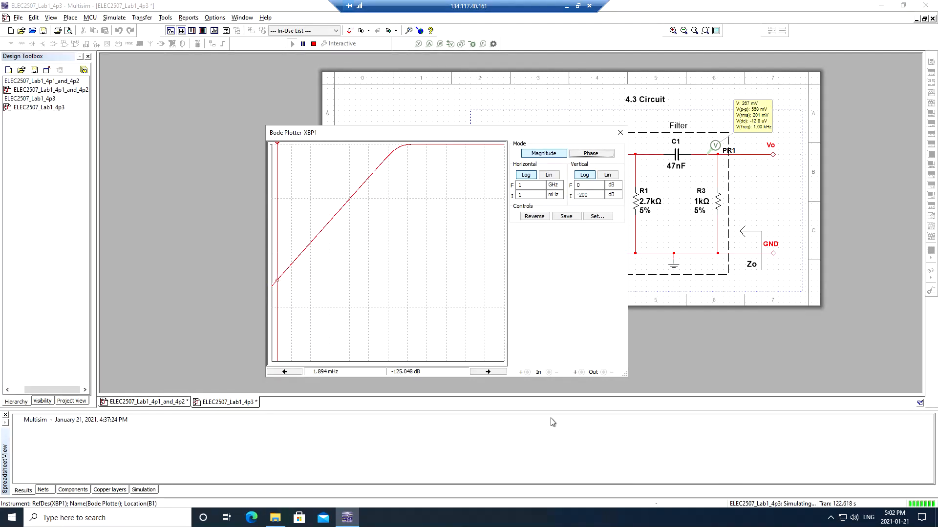
{"action": "left_click", "coordinate": [488, 372]}
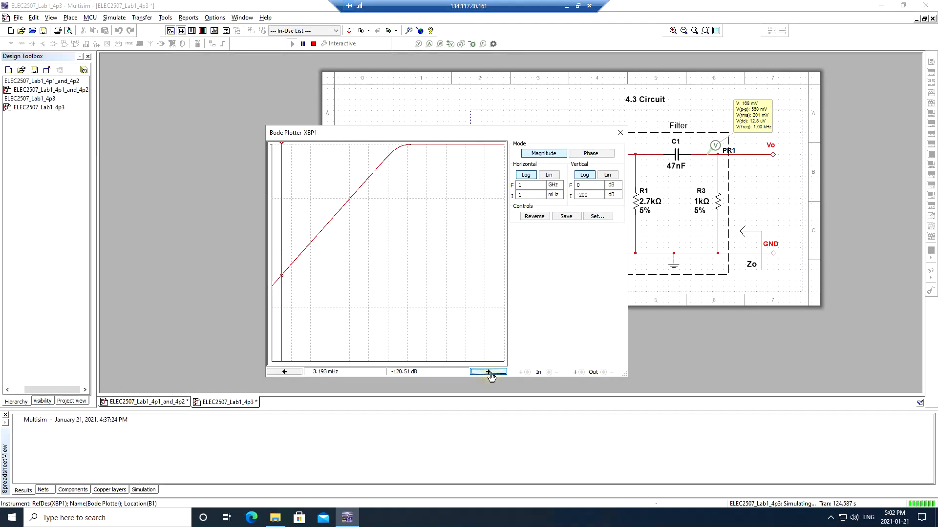
{"action": "left_click", "coordinate": [488, 372]}
{"action": "left_click", "coordinate": [488, 372]}
{"action": "left_click", "coordinate": [489, 372]}
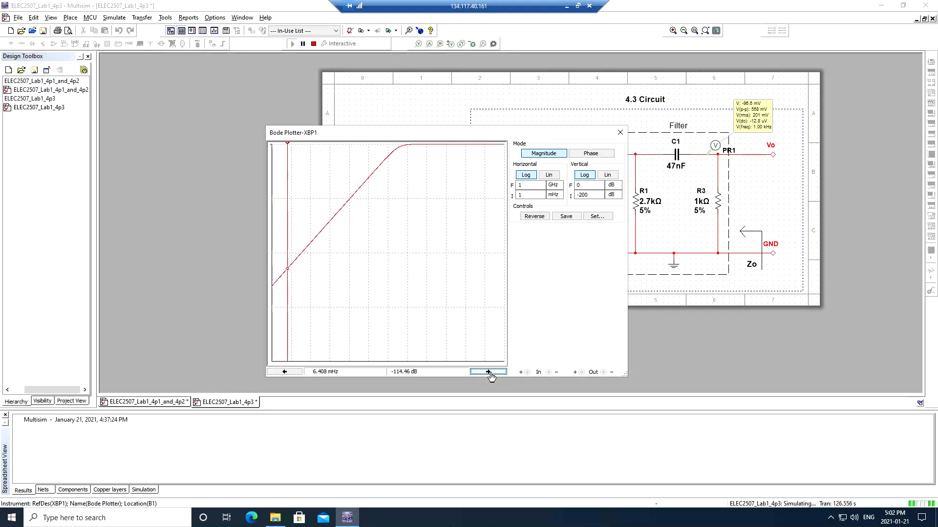
{"action": "left_click", "coordinate": [488, 372]}
{"action": "left_click", "coordinate": [489, 372]}
{"action": "left_click", "coordinate": [488, 372]}
{"action": "left_click", "coordinate": [488, 372]}
{"action": "left_click", "coordinate": [489, 372]}
{"action": "left_click", "coordinate": [488, 372]}
{"action": "left_click", "coordinate": [488, 372]}
{"action": "left_click", "coordinate": [488, 372]}
{"action": "left_click", "coordinate": [488, 372]}
{"action": "left_click", "coordinate": [488, 372]}
{"action": "left_click", "coordinate": [489, 372]}
{"action": "left_click", "coordinate": [488, 372]}
{"action": "left_click", "coordinate": [489, 372]}
{"action": "left_click", "coordinate": [488, 372]}
{"action": "left_click", "coordinate": [488, 372]}
{"action": "left_click", "coordinate": [488, 372]}
{"action": "left_click", "coordinate": [489, 372]}
{"action": "left_click", "coordinate": [489, 372]}
{"action": "left_click", "coordinate": [489, 372]}
{"action": "left_click", "coordinate": [488, 372]}
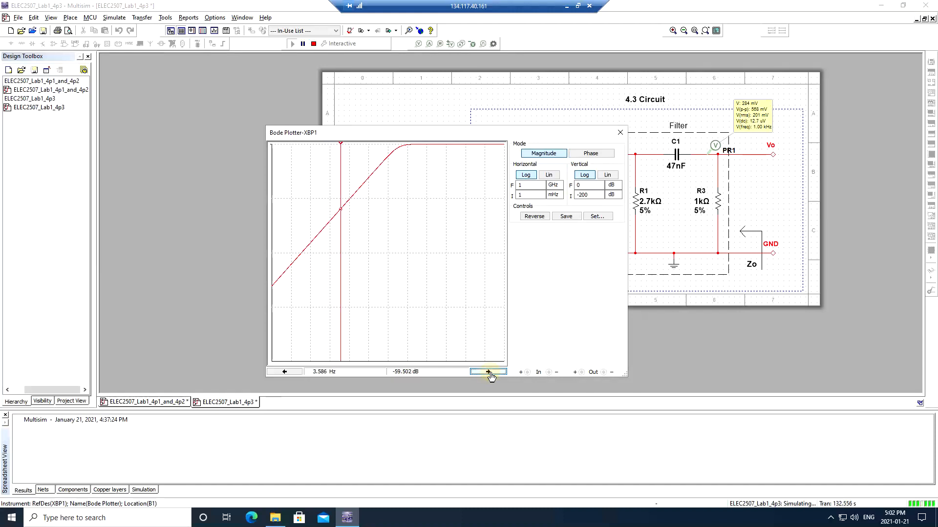
{"action": "left_click", "coordinate": [488, 372]}
{"action": "left_click", "coordinate": [489, 372]}
{"action": "left_click", "coordinate": [488, 372]}
{"action": "left_click", "coordinate": [488, 372]}
{"action": "left_click", "coordinate": [489, 372]}
{"action": "left_click", "coordinate": [488, 372]}
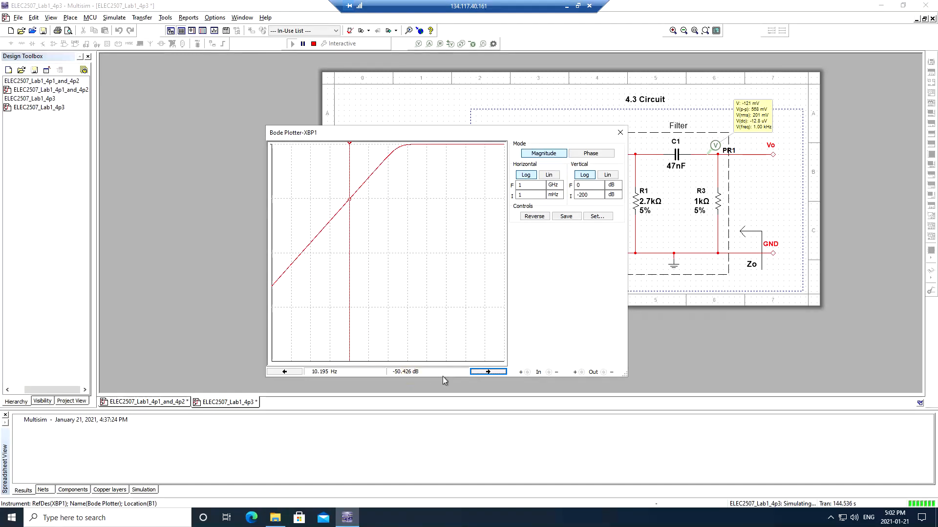
- Read magnitude at 12.135, 34.5 and 98.084 Hz, then phase at 65.332 MHz (0.003 Deg)
{"action": "left_click", "coordinate": [414, 370]}
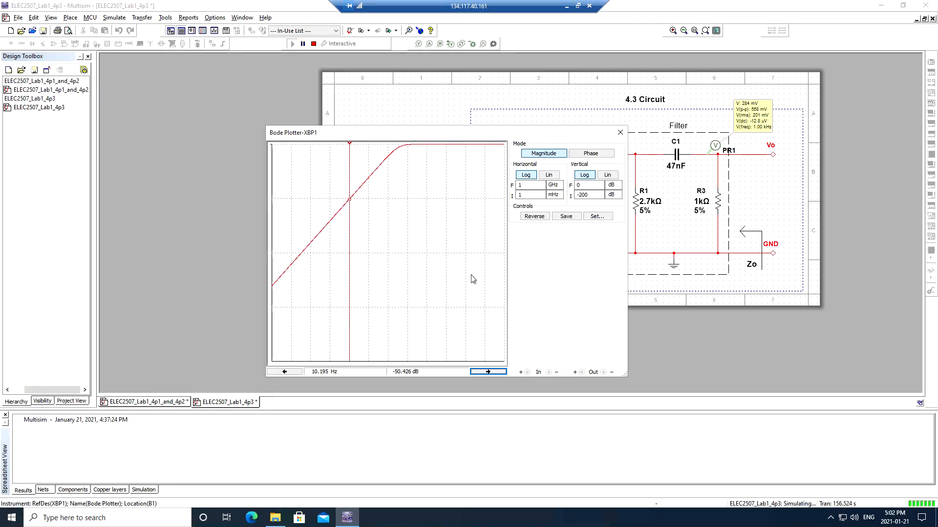
{"action": "left_click", "coordinate": [491, 374]}
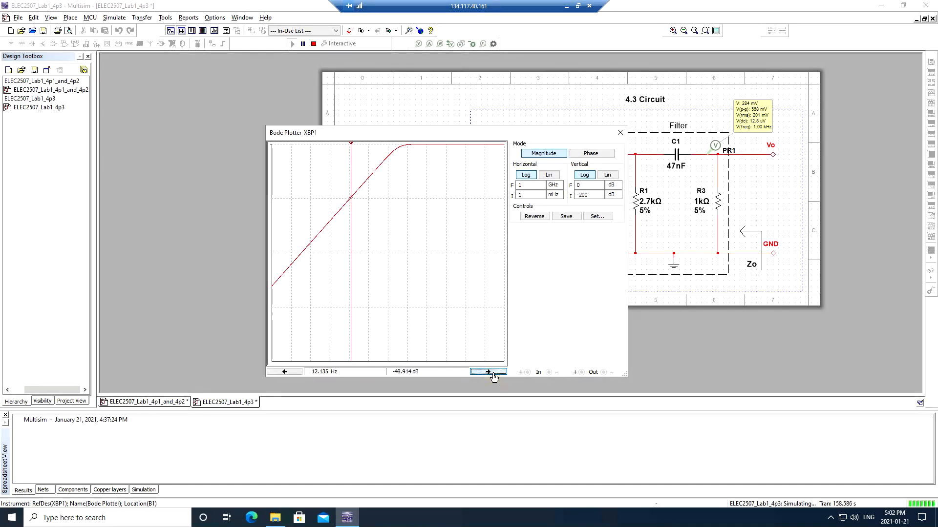
{"action": "left_click", "coordinate": [493, 374]}
{"action": "left_click", "coordinate": [493, 374]}
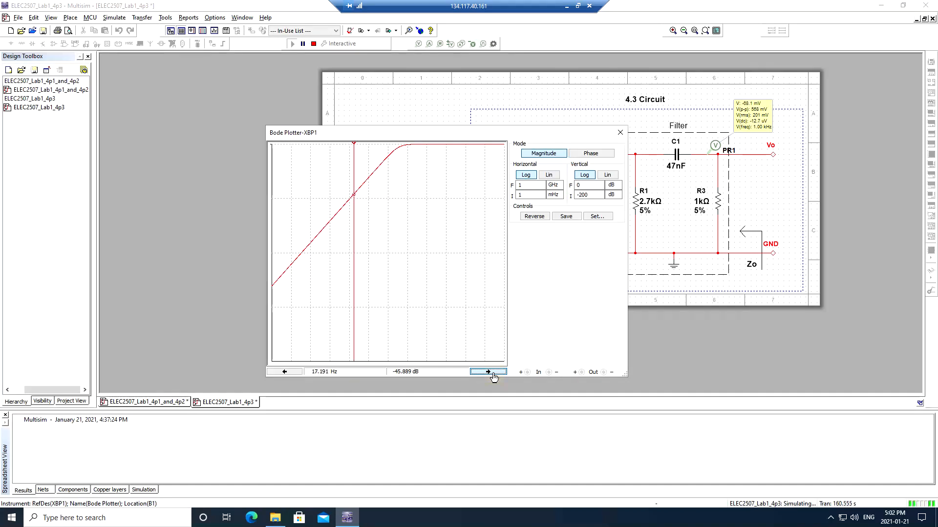
{"action": "left_click", "coordinate": [493, 374]}
{"action": "left_click", "coordinate": [493, 374]}
{"action": "left_click", "coordinate": [492, 374]}
{"action": "left_click", "coordinate": [492, 374]}
{"action": "left_click", "coordinate": [492, 374]}
{"action": "left_click", "coordinate": [297, 374]}
{"action": "left_click", "coordinate": [297, 374]}
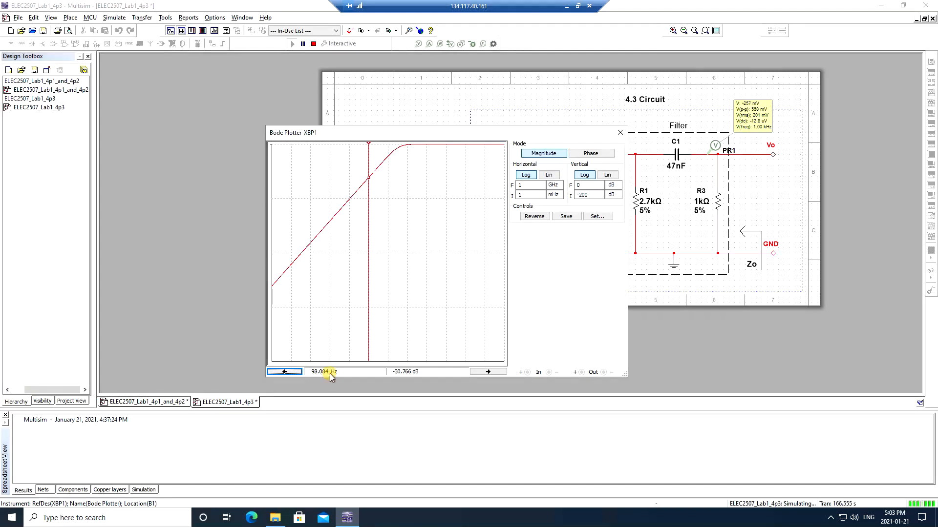
{"action": "left_click", "coordinate": [490, 372]}
{"action": "left_click", "coordinate": [489, 372]}
{"action": "left_click", "coordinate": [489, 372]}
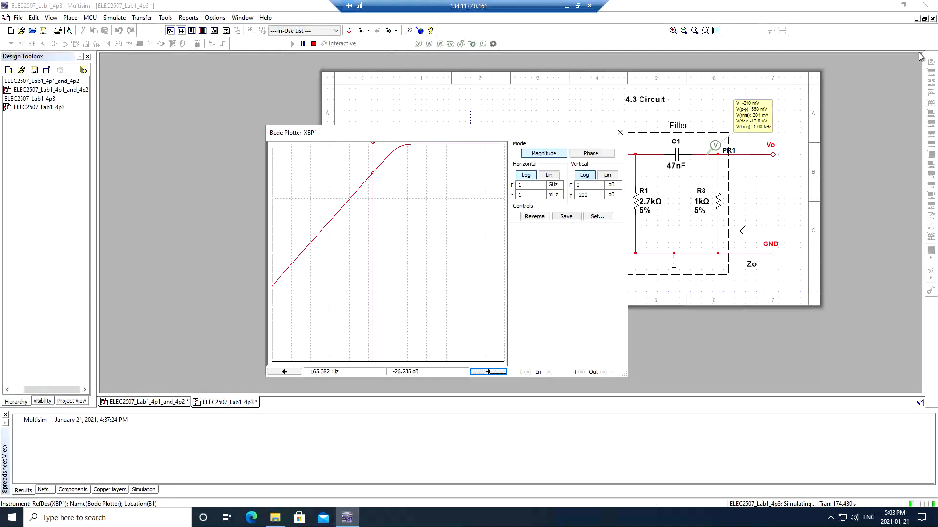
{"action": "left_click", "coordinate": [591, 153]}
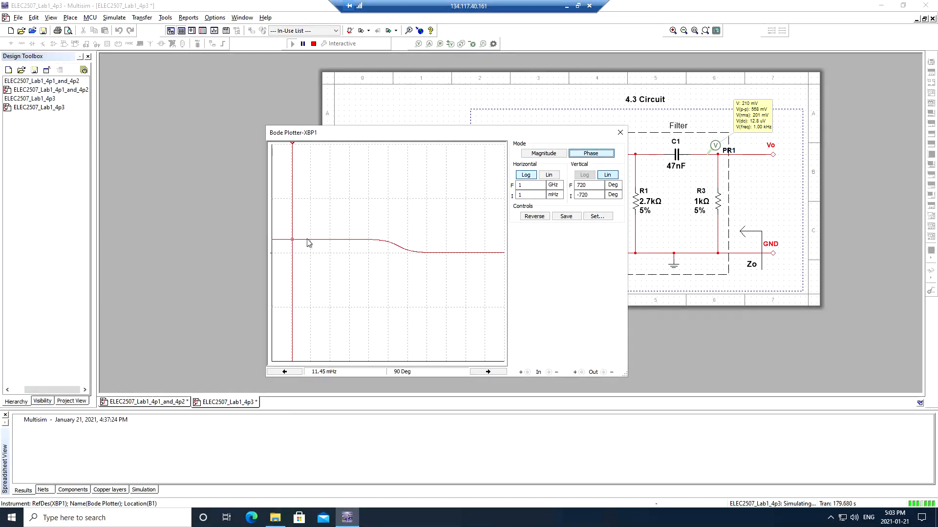
{"action": "left_click_drag", "start_coordinate": [293, 243], "coordinate": [482, 254]}
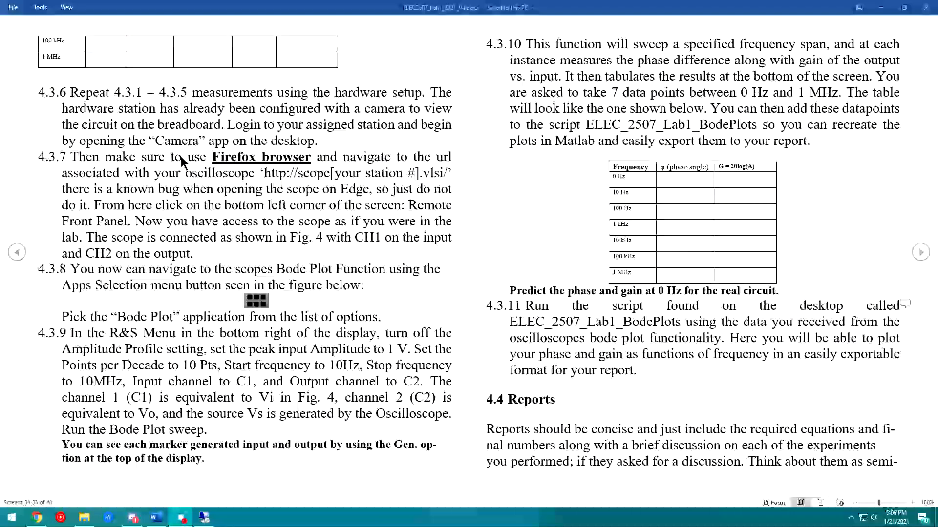
- Bring the Word lab handout forward and highlight step 4.3.7's requirement to use Firefox
{"action": "left_click", "coordinate": [108, 132]}
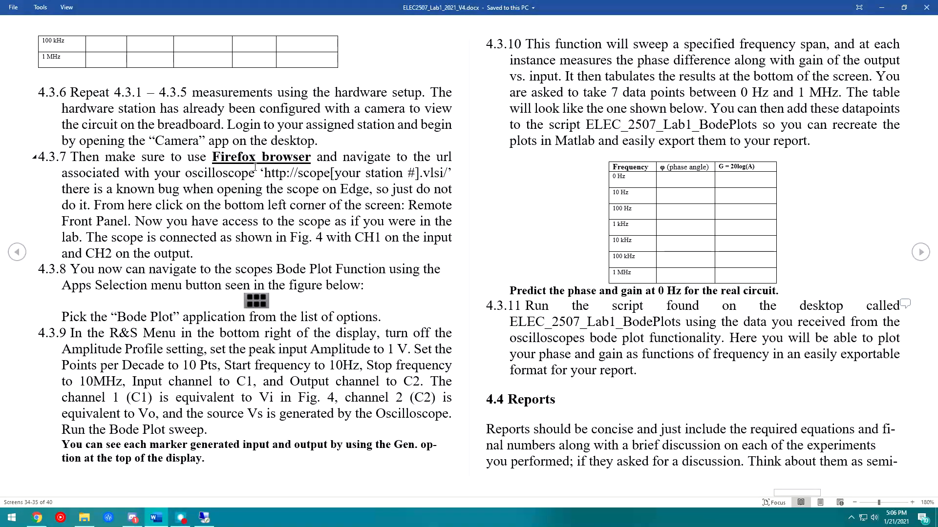
{"action": "left_click_drag", "start_coordinate": [122, 157], "coordinate": [308, 165]}
{"action": "left_click", "coordinate": [217, 181]}
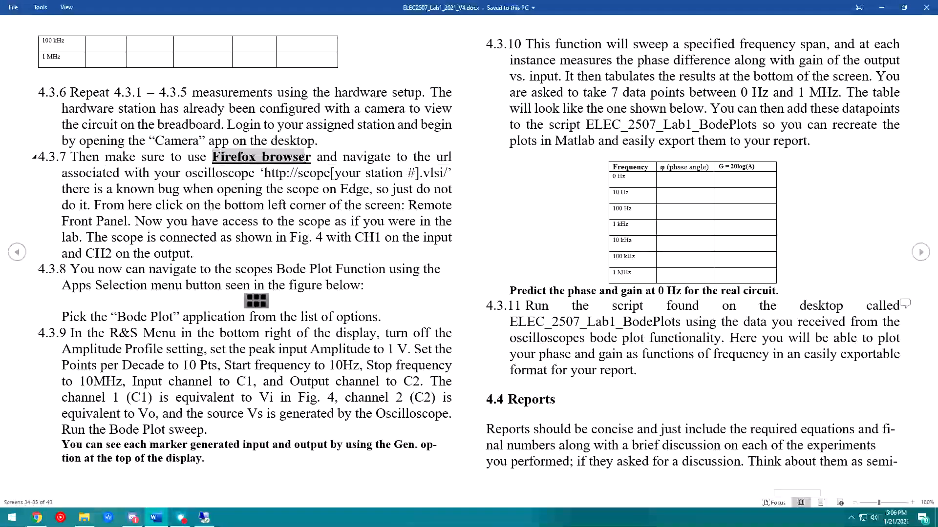
- Minimize Multisim and open the Properties of the R & S Scope01 desktop shortcut
{"action": "left_click", "coordinate": [205, 519]}
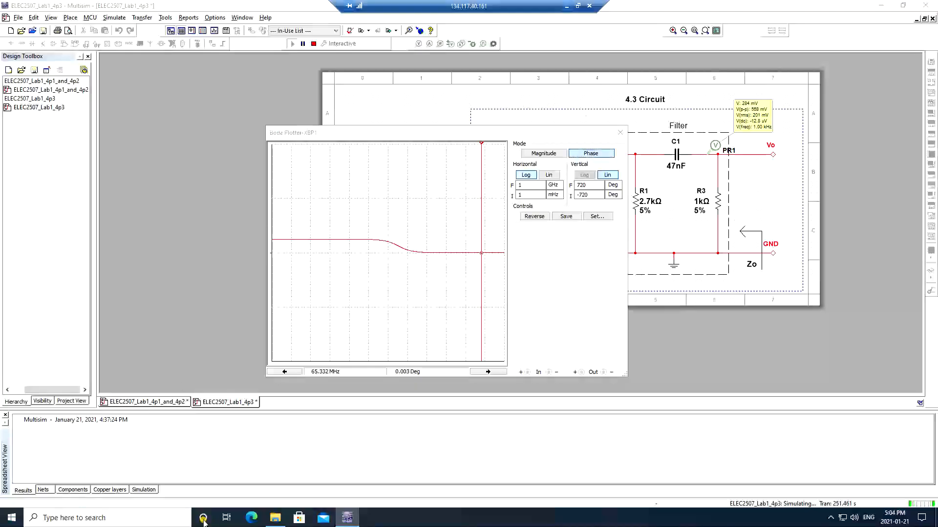
{"action": "left_click", "coordinate": [881, 6]}
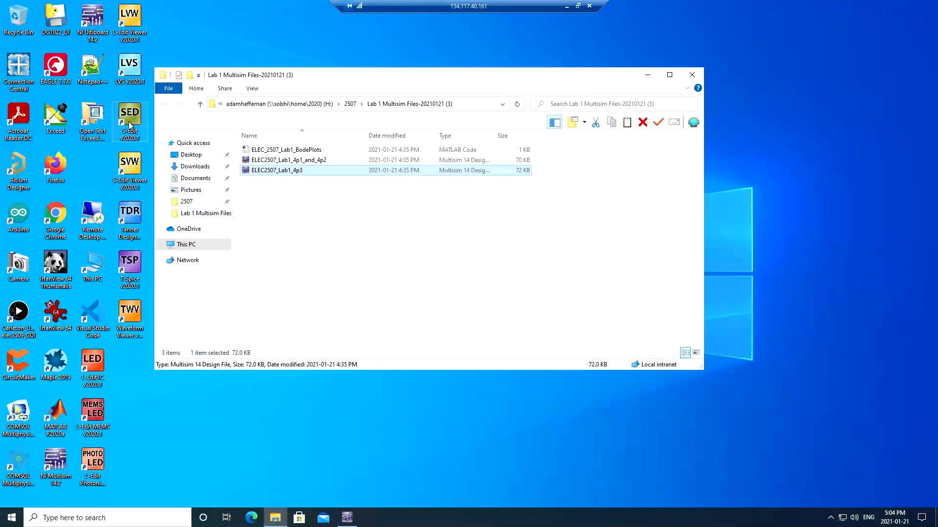
{"action": "left_click_drag", "start_coordinate": [408, 92], "coordinate": [603, 88]}
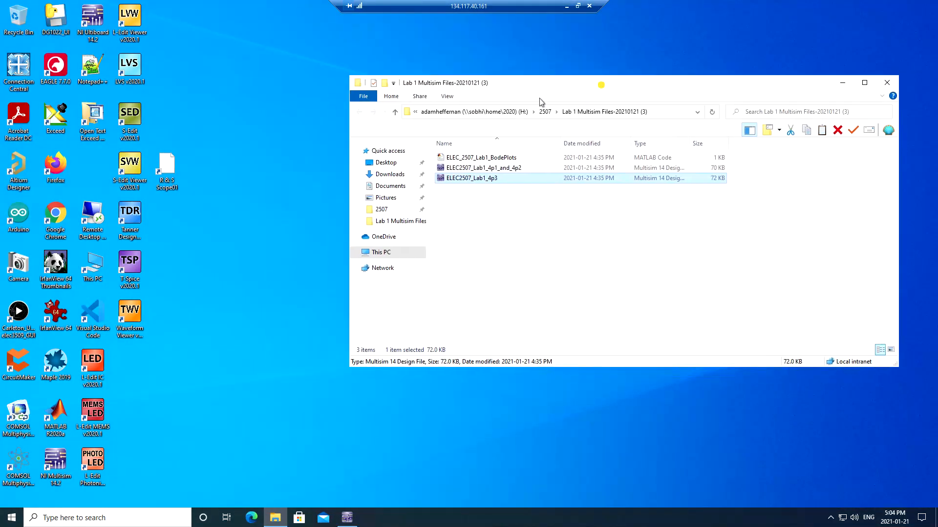
{"action": "left_click", "coordinate": [180, 175]}
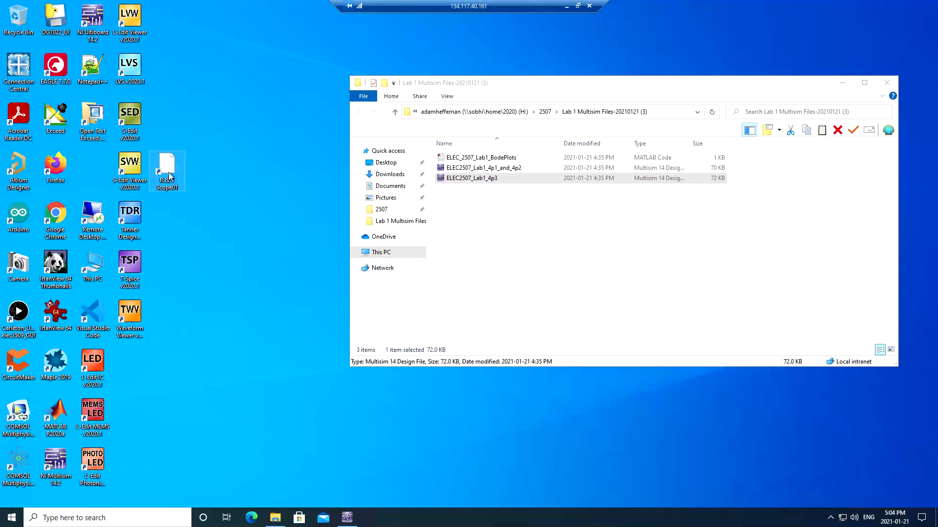
{"action": "right_click", "coordinate": [169, 174]}
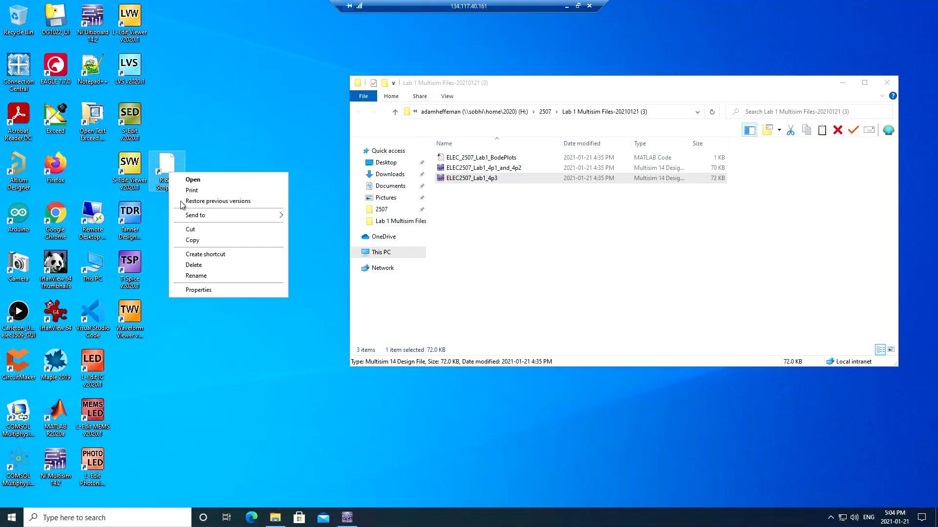
{"action": "left_click", "coordinate": [211, 291]}
- Copy the shortcut's scope URL, close Properties, and launch Firefox
{"action": "right_click", "coordinate": [243, 239]}
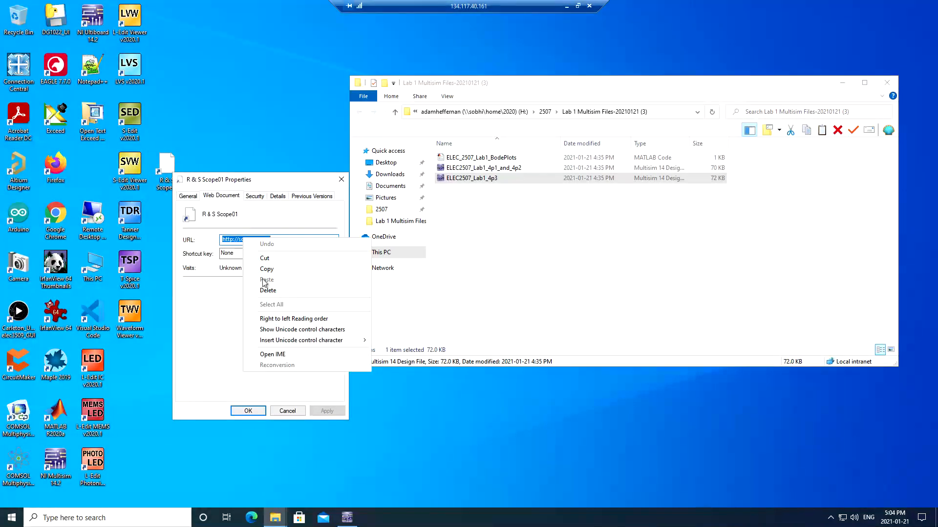
{"action": "left_click", "coordinate": [267, 269]}
{"action": "left_click", "coordinate": [342, 180]}
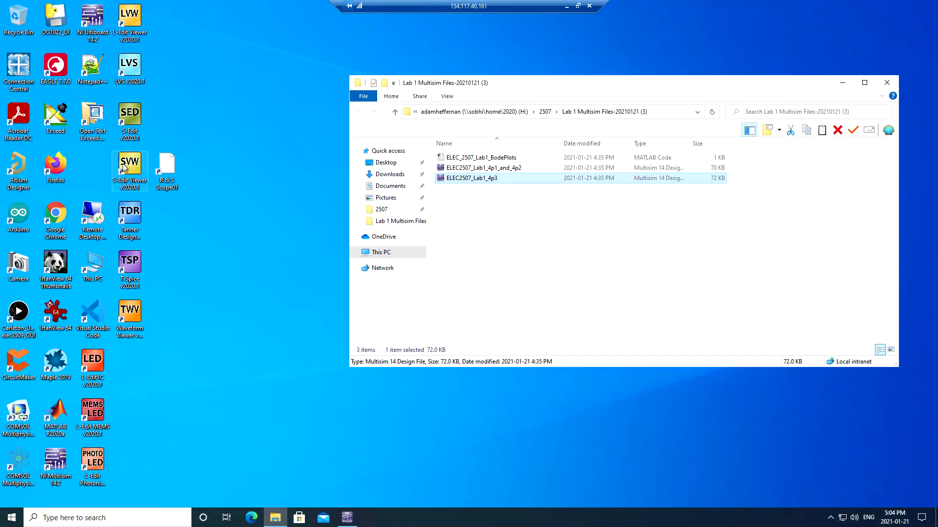
{"action": "double_click", "coordinate": [55, 165]}
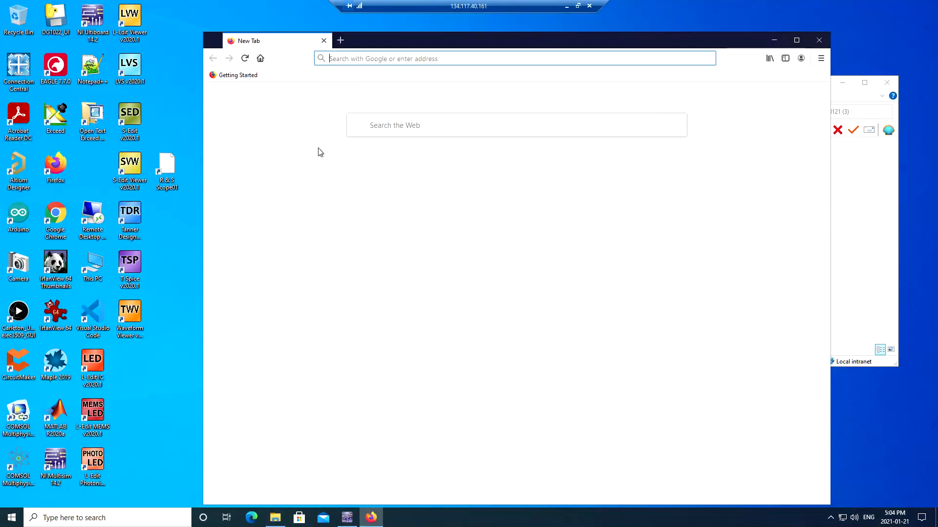
- Paste-and-go the scope URL, open the Remote Front Panel, reload after timeout, and maximize Firefox
{"action": "left_click", "coordinate": [360, 60]}
{"action": "right_click", "coordinate": [362, 62]}
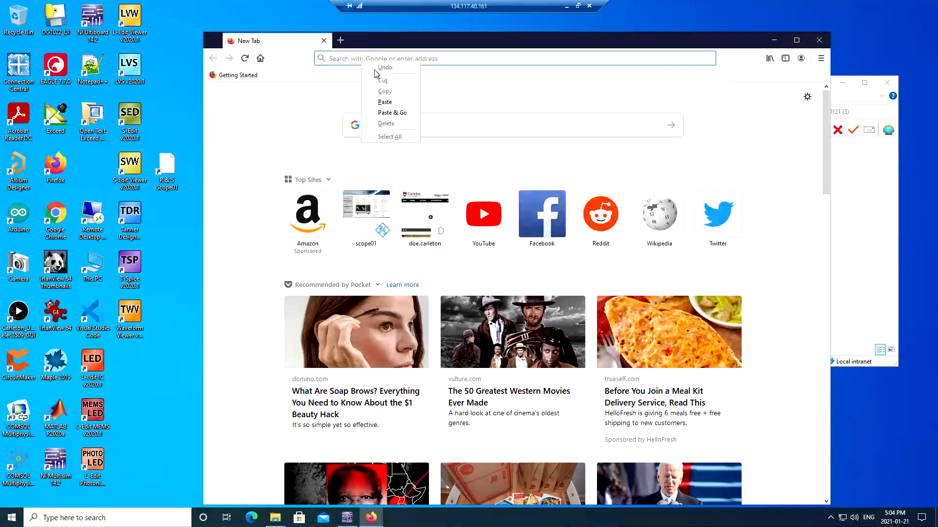
{"action": "left_click", "coordinate": [389, 116]}
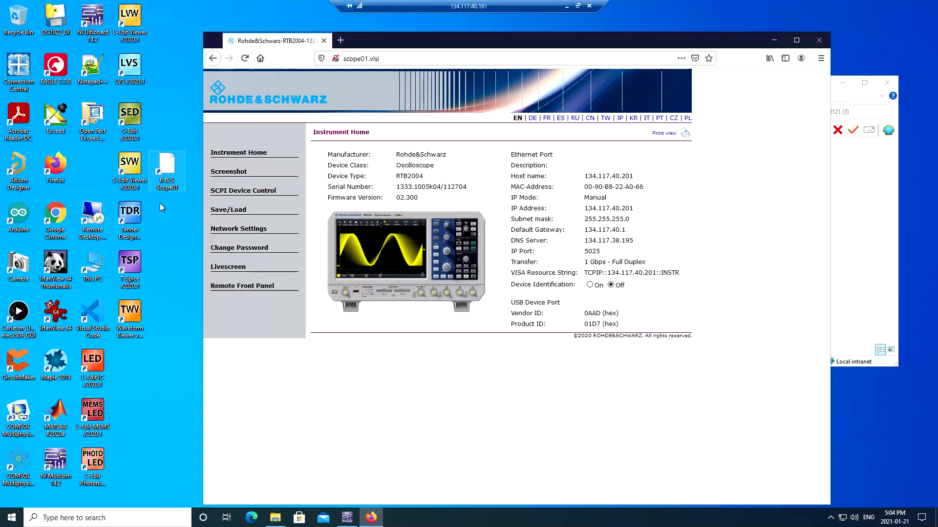
{"action": "left_click", "coordinate": [236, 289]}
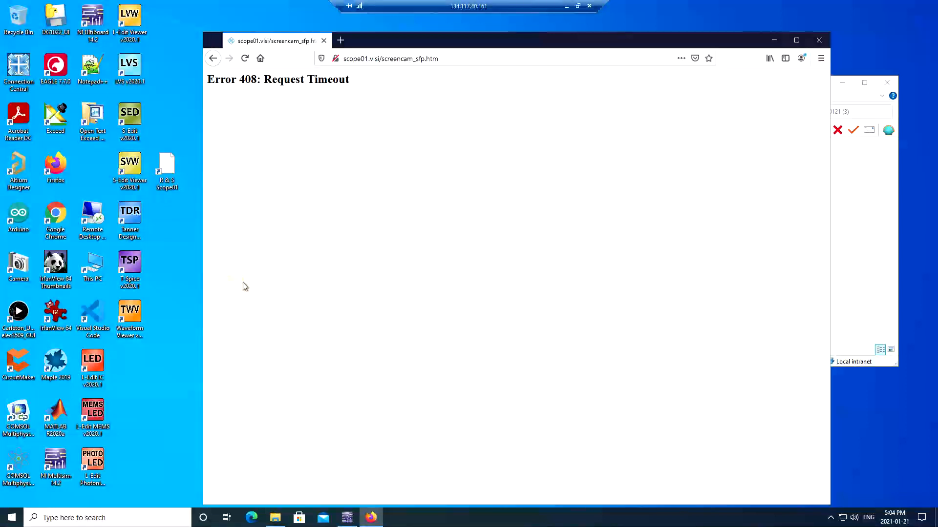
{"action": "left_click", "coordinate": [245, 59]}
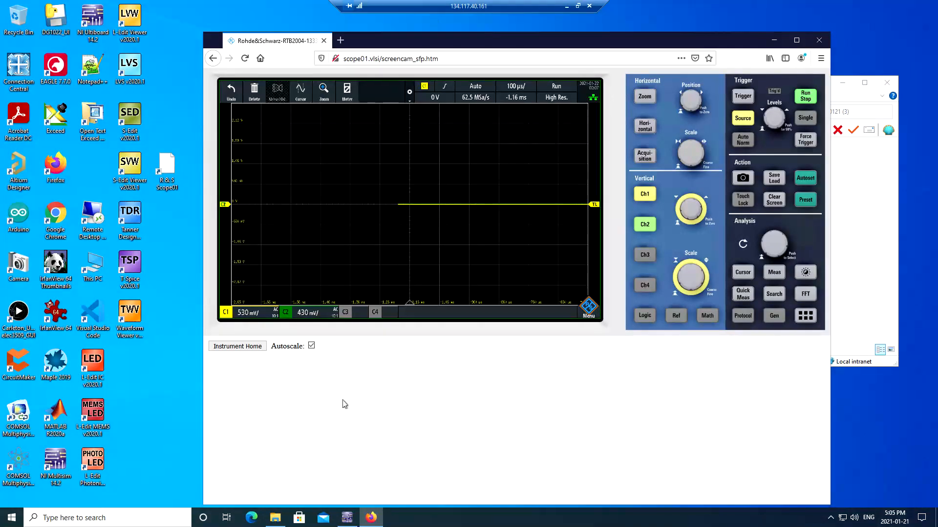
{"action": "left_click_drag", "start_coordinate": [668, 36], "coordinate": [678, 7]}
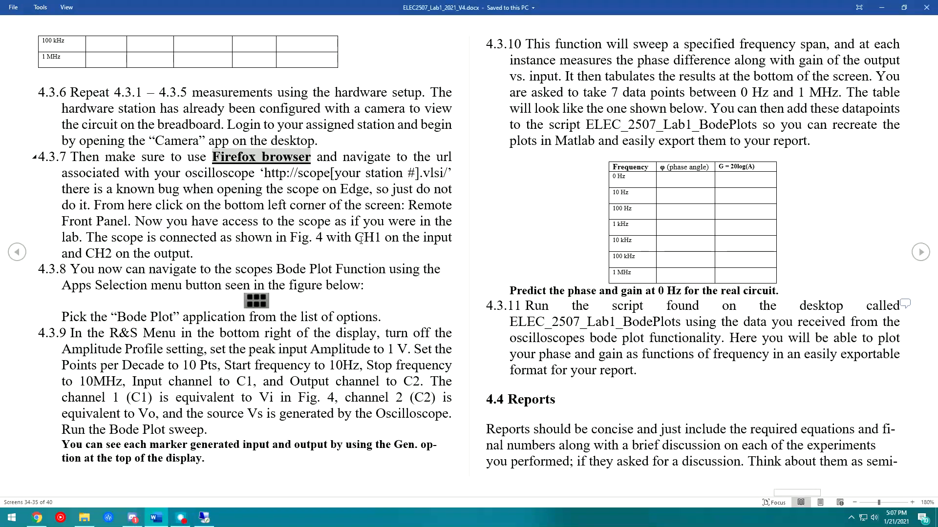
{"action": "left_click_drag", "start_coordinate": [355, 238], "coordinate": [423, 239]}
{"action": "left_click_drag", "start_coordinate": [95, 254], "coordinate": [161, 255]}
{"action": "left_click", "coordinate": [191, 253]}
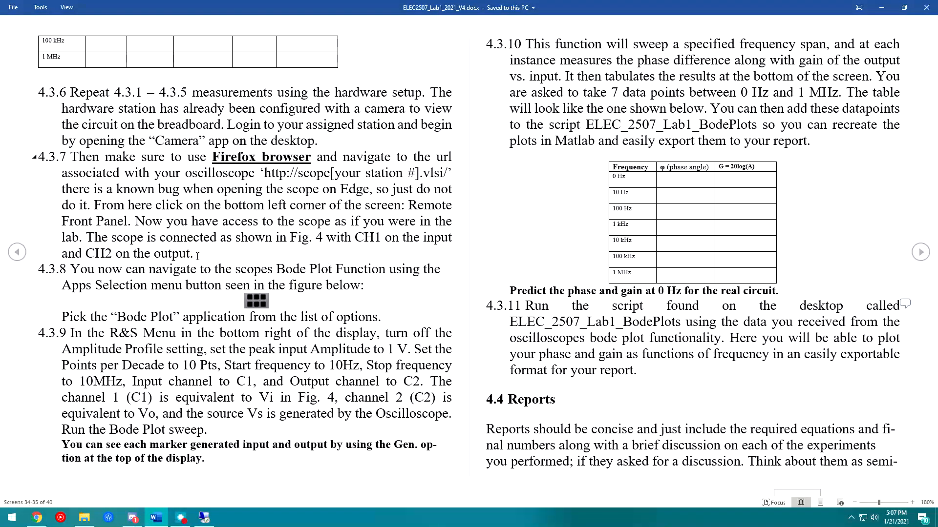
{"action": "left_click", "coordinate": [275, 122]}
{"action": "left_click_drag", "start_coordinate": [276, 269], "coordinate": [361, 287]}
{"action": "left_click", "coordinate": [269, 289]}
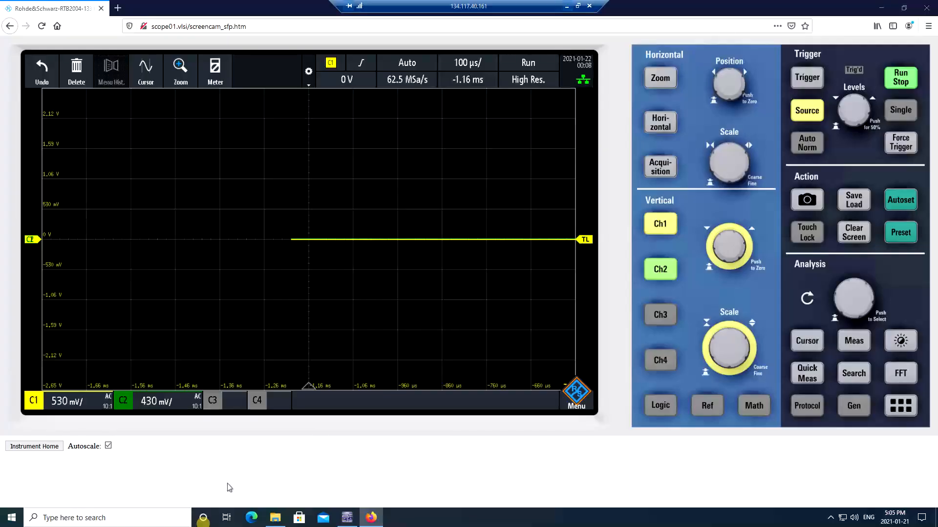
- Launch the scope's Bode Plot app and confirm the generator amplitude is 2 Vpp
{"action": "left_click", "coordinate": [898, 406]}
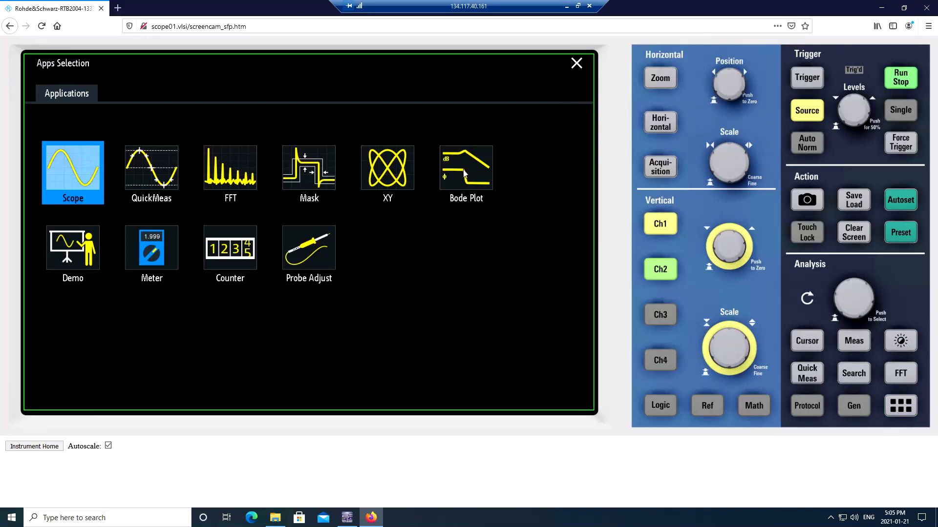
{"action": "left_click", "coordinate": [445, 176]}
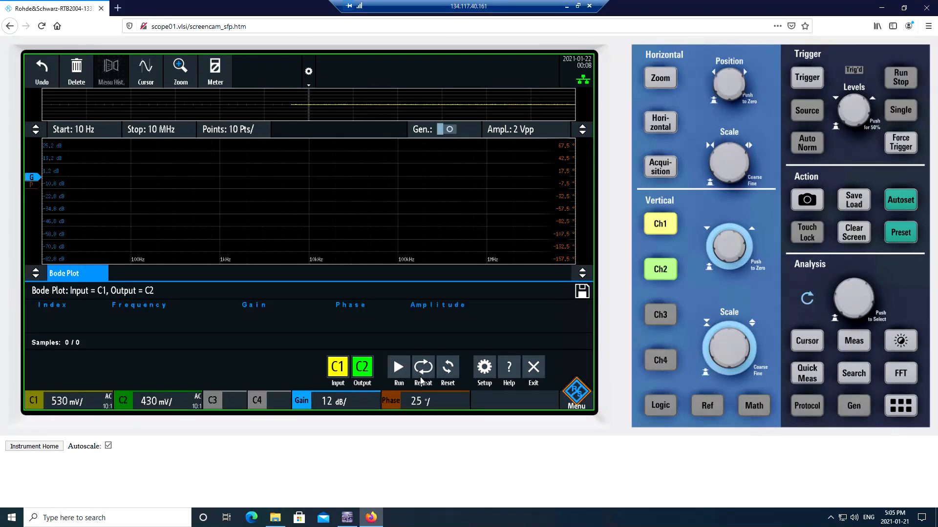
{"action": "left_click", "coordinate": [521, 132]}
{"action": "left_click", "coordinate": [430, 128]}
{"action": "left_click", "coordinate": [512, 132]}
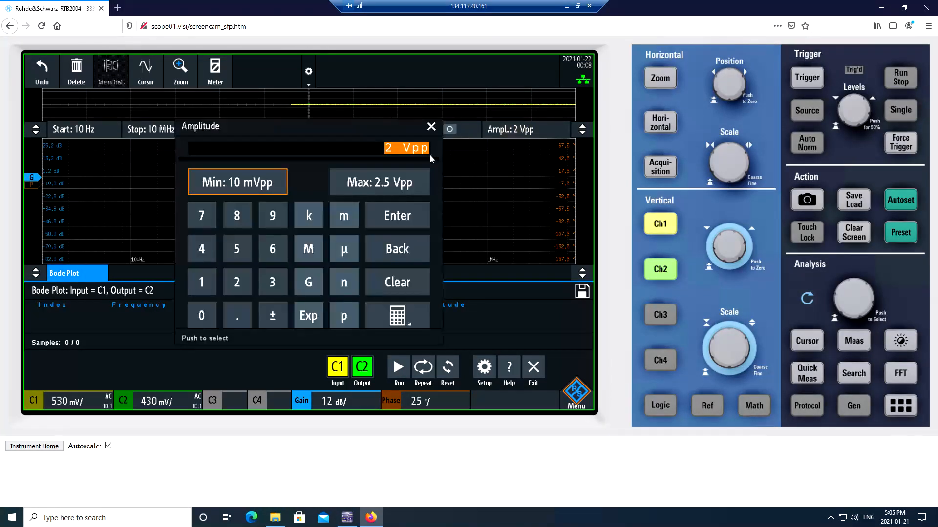
{"action": "left_click", "coordinate": [365, 151]}
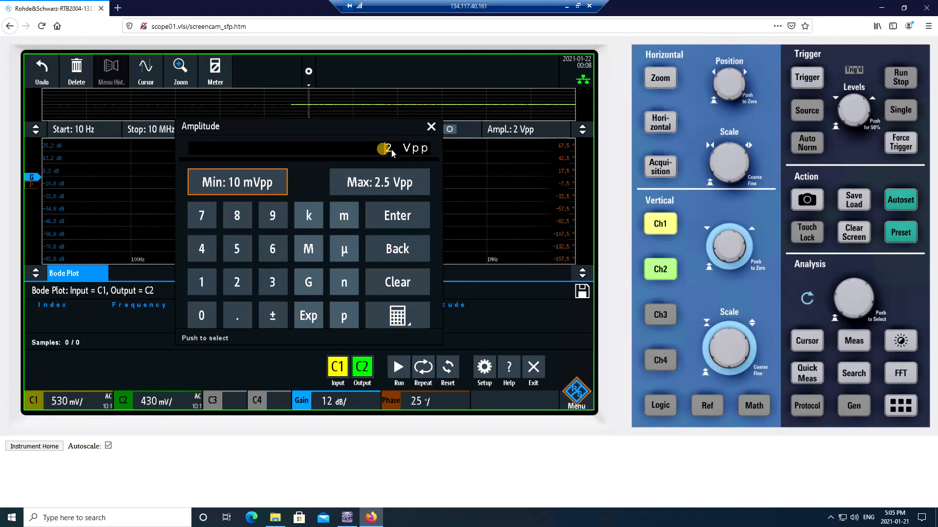
{"action": "left_click", "coordinate": [390, 153]}
{"action": "left_click_drag", "start_coordinate": [410, 135], "coordinate": [373, 161]}
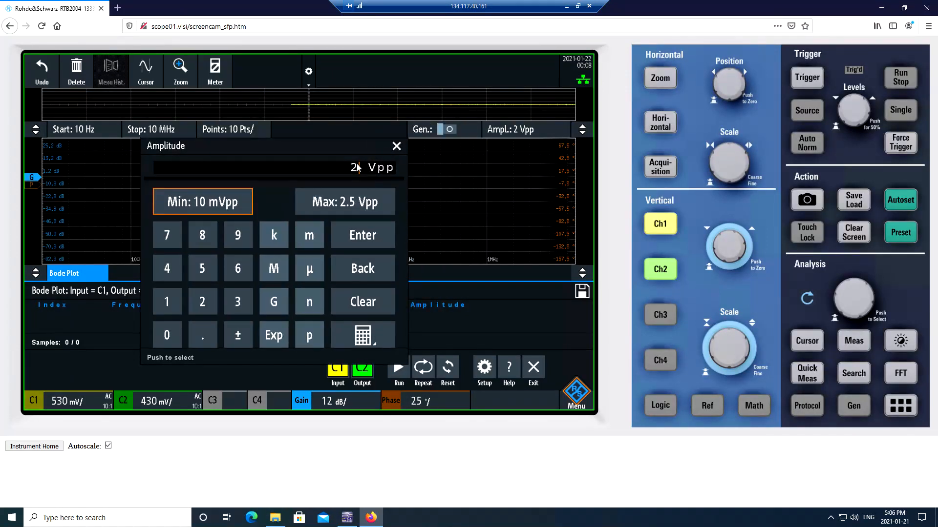
{"action": "left_click", "coordinate": [397, 146]}
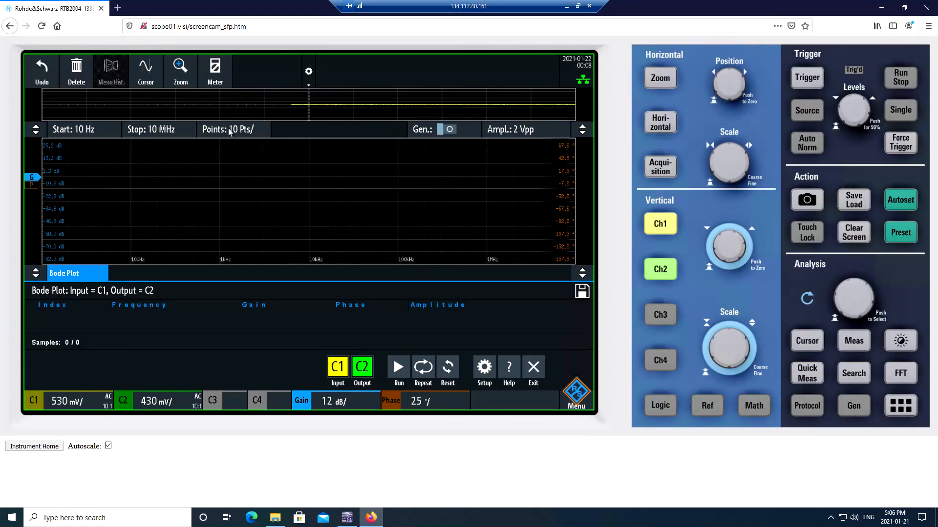
- Confirm 10 points per decade, 10 MHz stop frequency and 10 Hz start frequency
{"action": "left_click", "coordinate": [229, 131]}
{"action": "left_click", "coordinate": [238, 156]}
{"action": "left_click", "coordinate": [154, 131]}
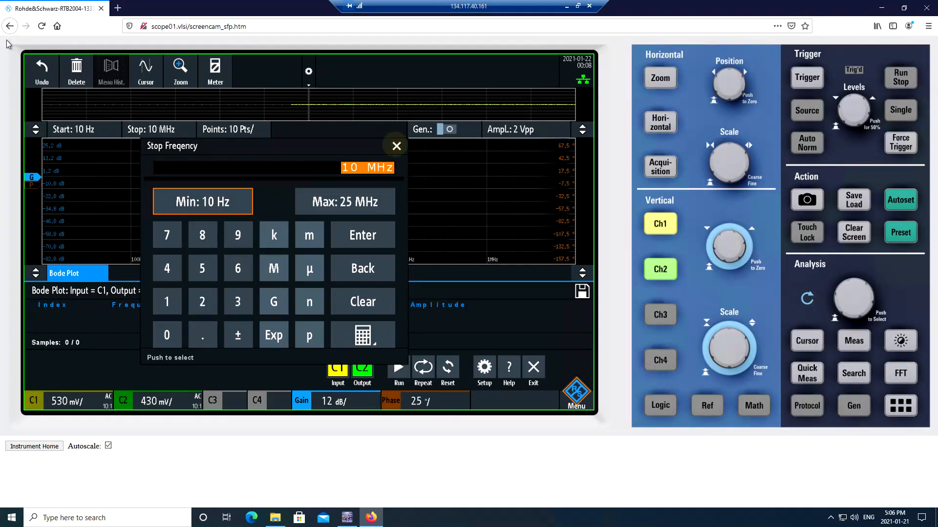
{"action": "left_click", "coordinate": [396, 146]}
{"action": "left_click", "coordinate": [89, 138]}
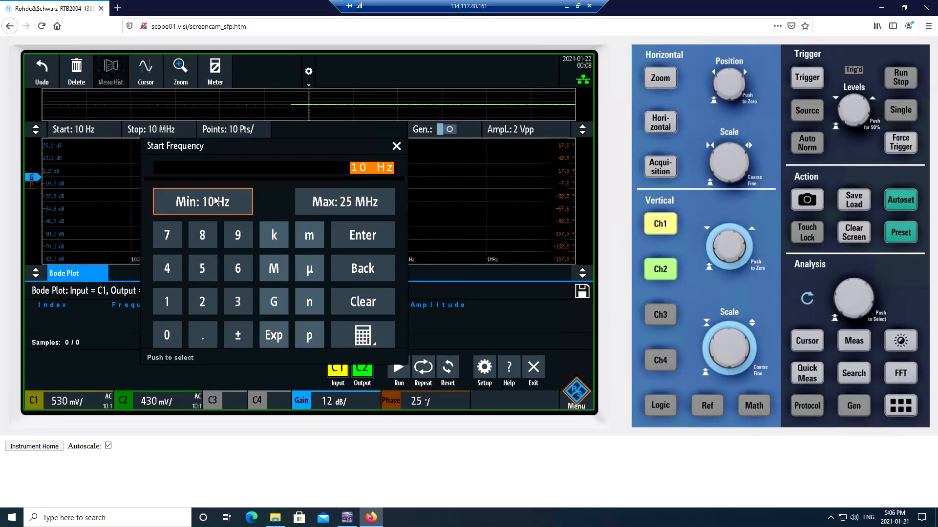
{"action": "left_click", "coordinate": [396, 147]}
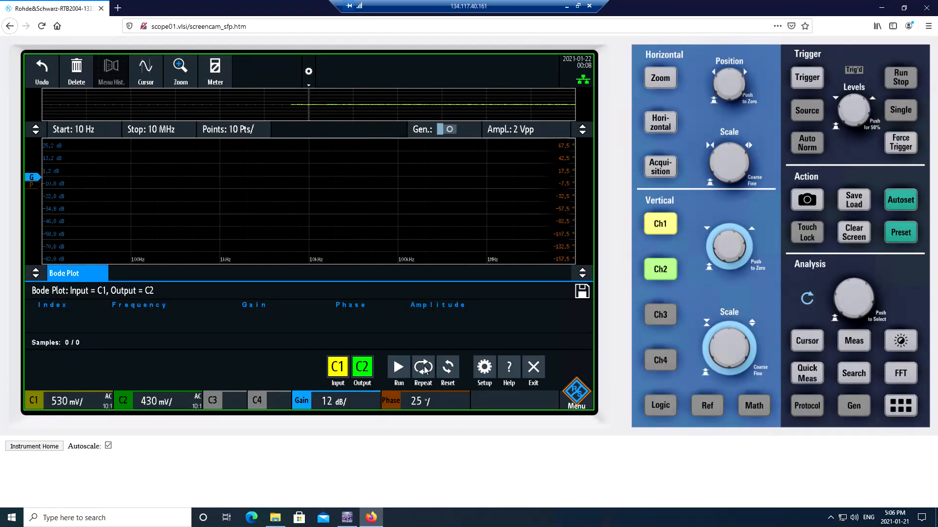
- Run the Bode sweep, check then close its settings menu, and scroll through the result rows
{"action": "left_click", "coordinate": [398, 368]}
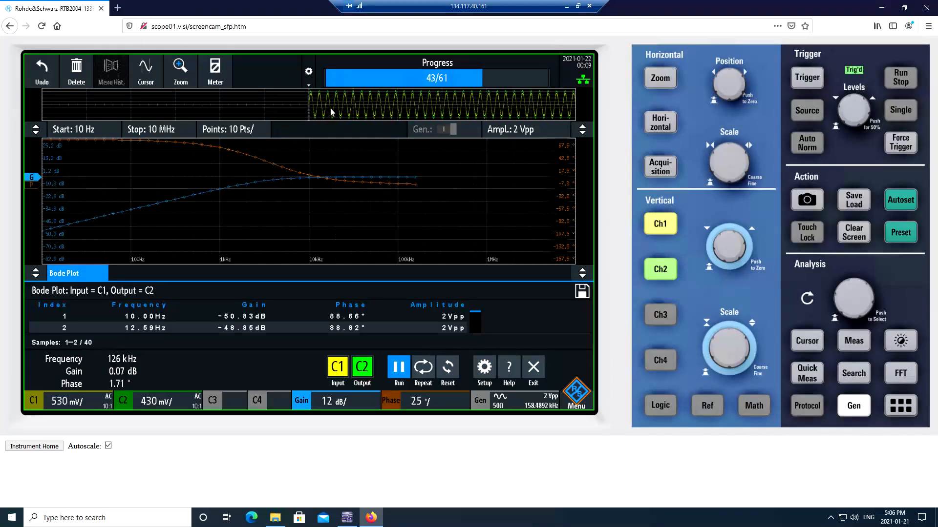
{"action": "left_click", "coordinate": [376, 110]}
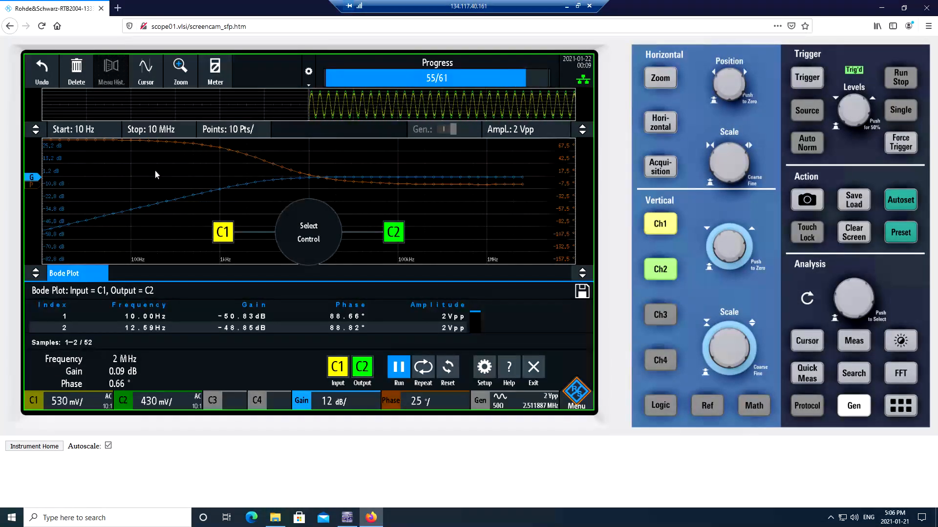
{"action": "left_click", "coordinate": [320, 284]}
{"action": "left_click", "coordinate": [533, 287]}
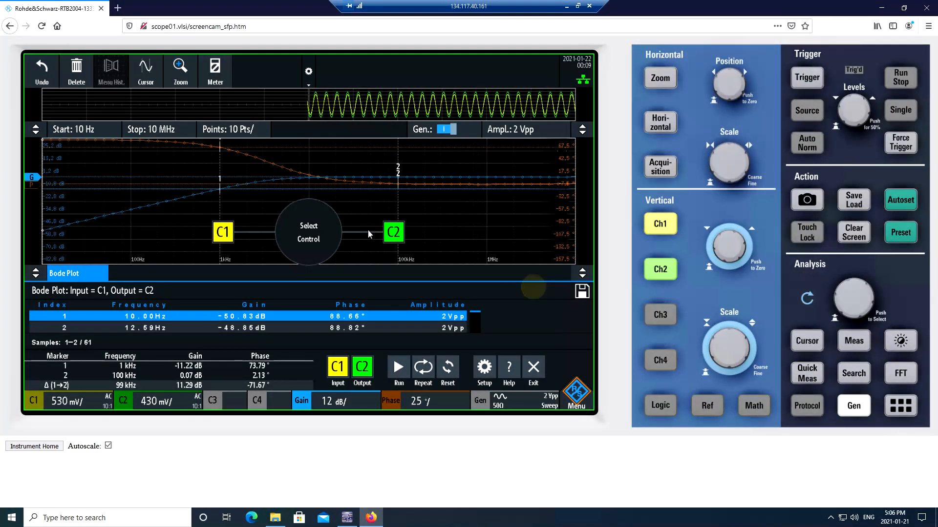
{"action": "left_click", "coordinate": [352, 161]}
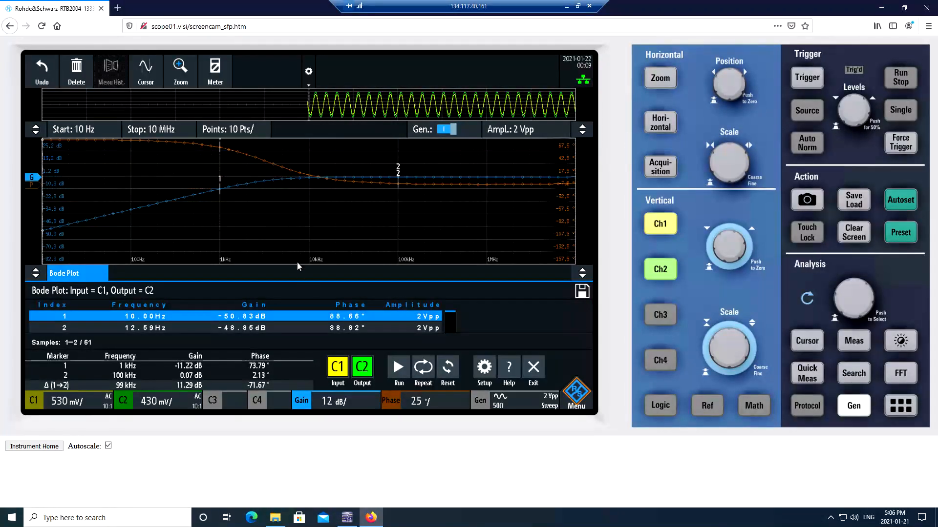
{"action": "left_click", "coordinate": [231, 317]}
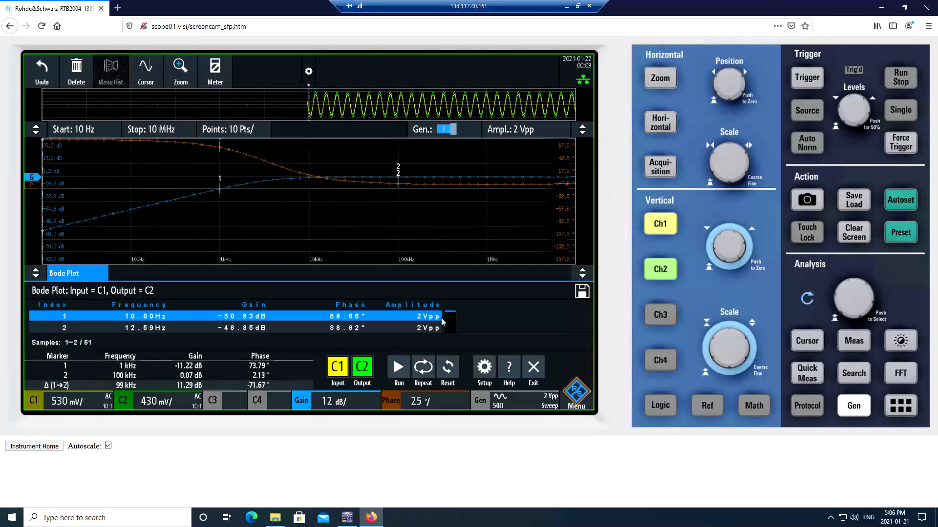
{"action": "left_click", "coordinate": [300, 327]}
{"action": "scroll", "coordinate": [296, 321], "scroll_direction": "down", "scroll_amount": 1}
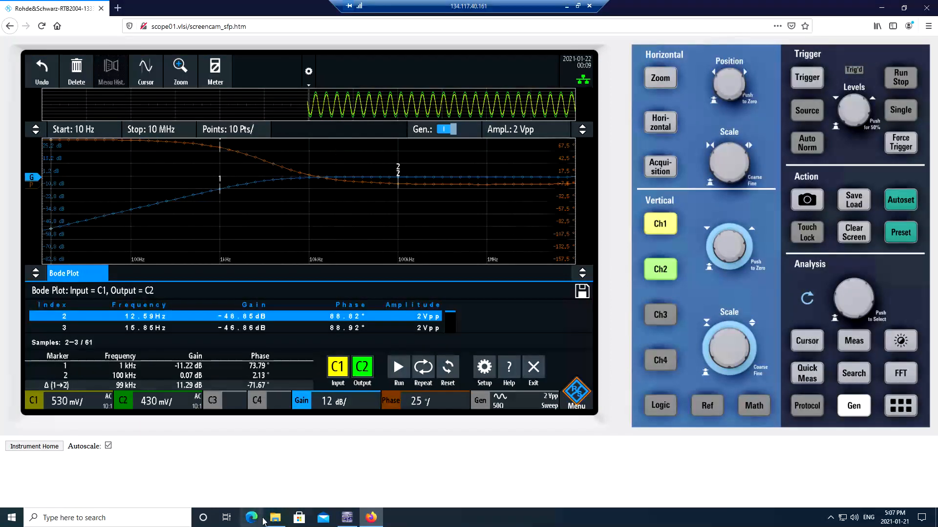
- Open ELEC_2507_Lab1_BodePlots.m in MATLAB and scroll to the low-pass freq_L array
{"action": "key", "text": "alt+Tab"}
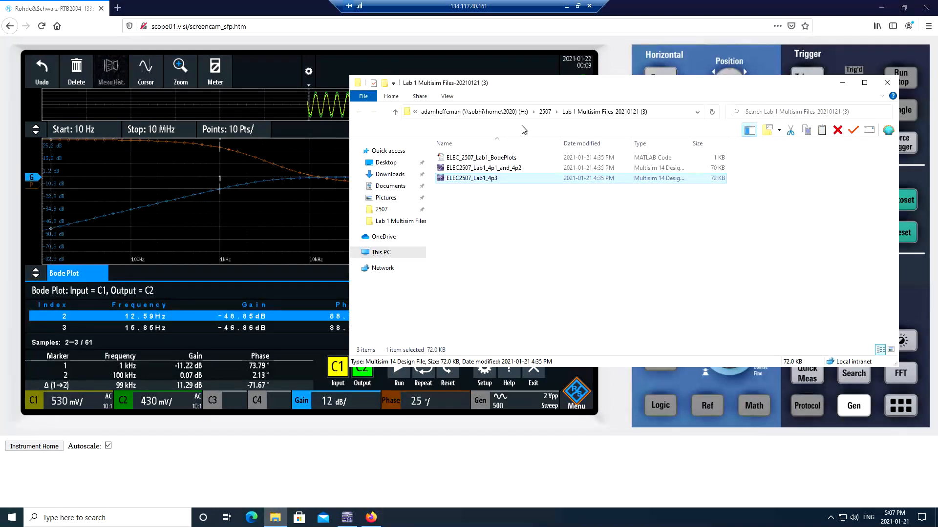
{"action": "left_click", "coordinate": [467, 158]}
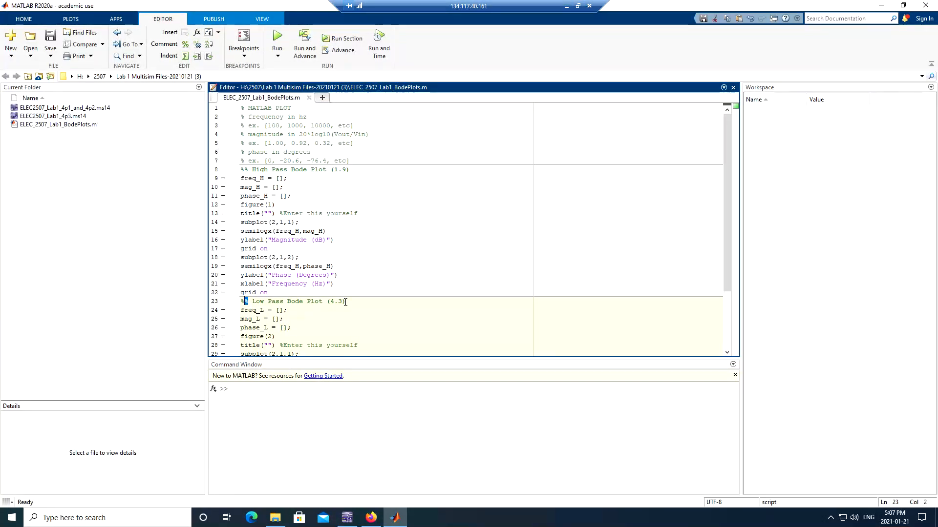
{"action": "left_click", "coordinate": [347, 303]}
{"action": "scroll", "coordinate": [342, 298], "scroll_direction": "down", "scroll_amount": 3}
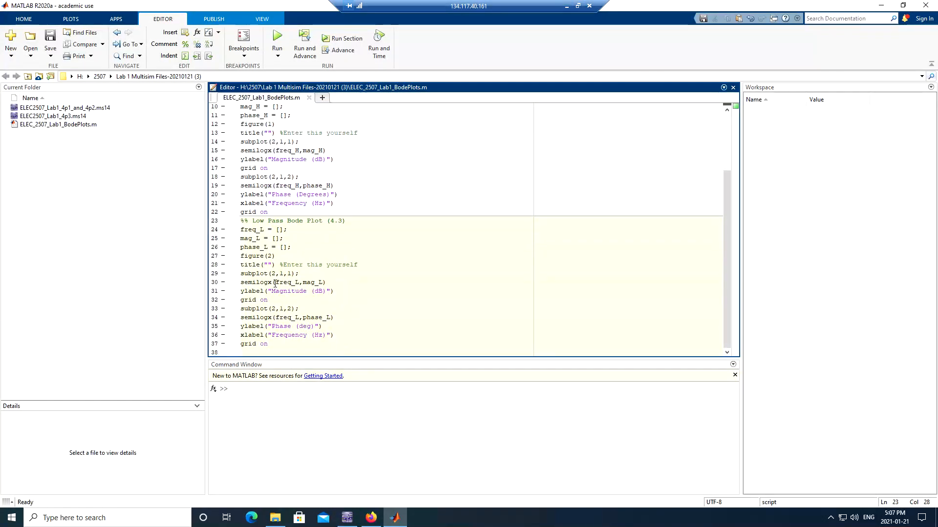
{"action": "left_click", "coordinate": [278, 230]}
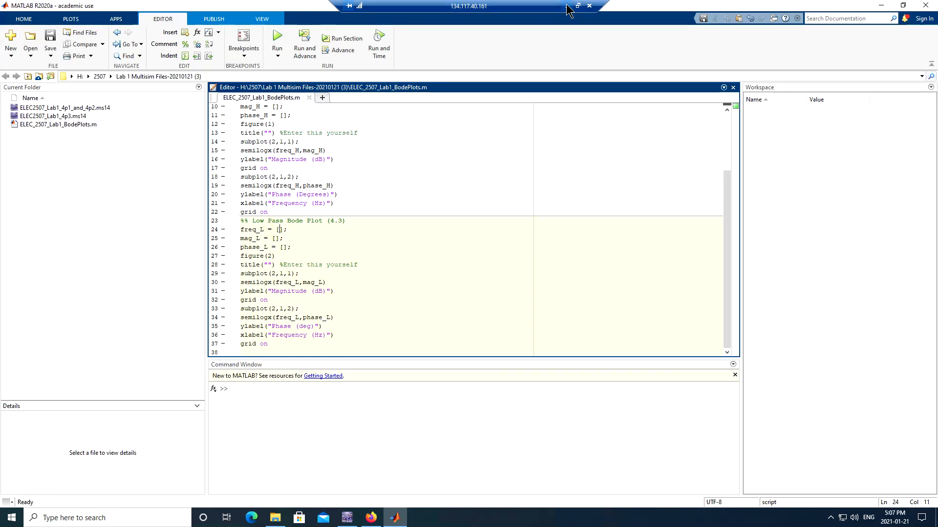
- Read the first scope result row and enter 10 into the freq_L array
{"action": "left_click", "coordinate": [371, 517]}
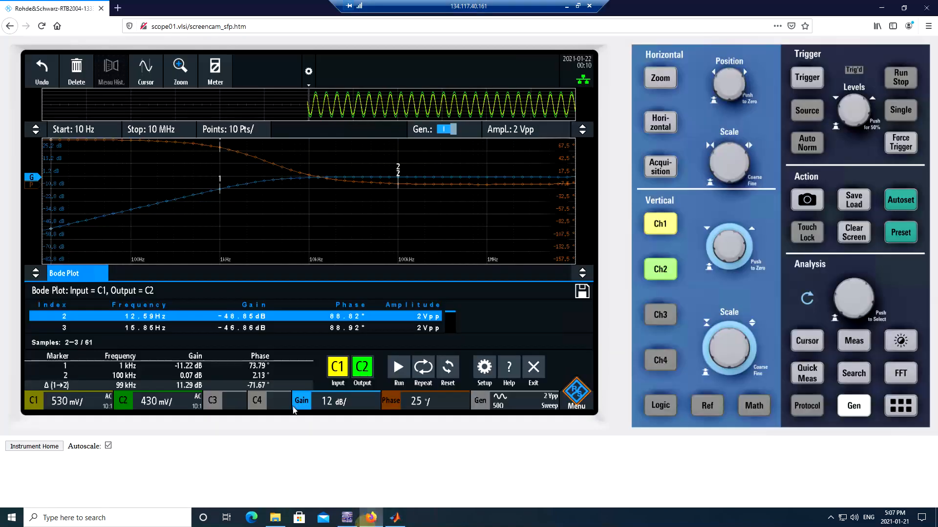
{"action": "left_click", "coordinate": [138, 317]}
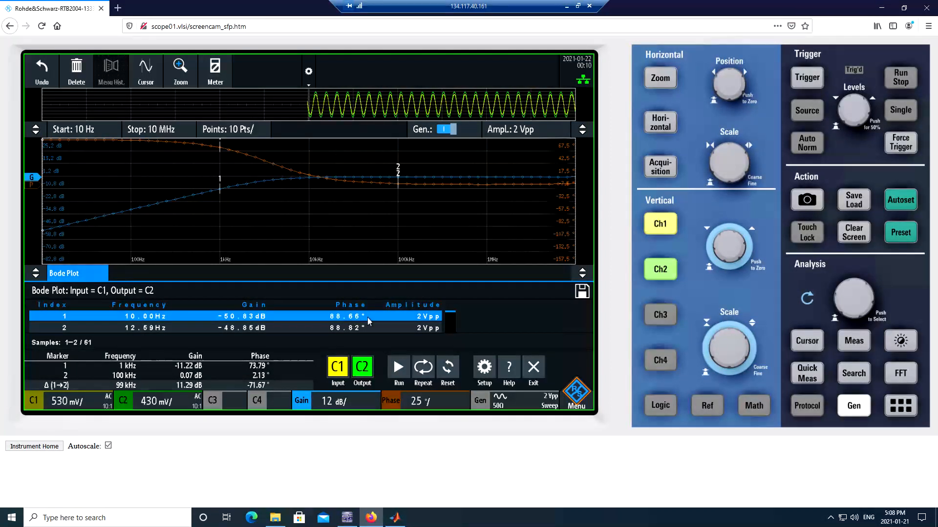
{"action": "left_click", "coordinate": [396, 519]}
{"action": "left_click", "coordinate": [278, 229]}
{"action": "left_click", "coordinate": [278, 229]}
{"action": "type", "text": "10"}
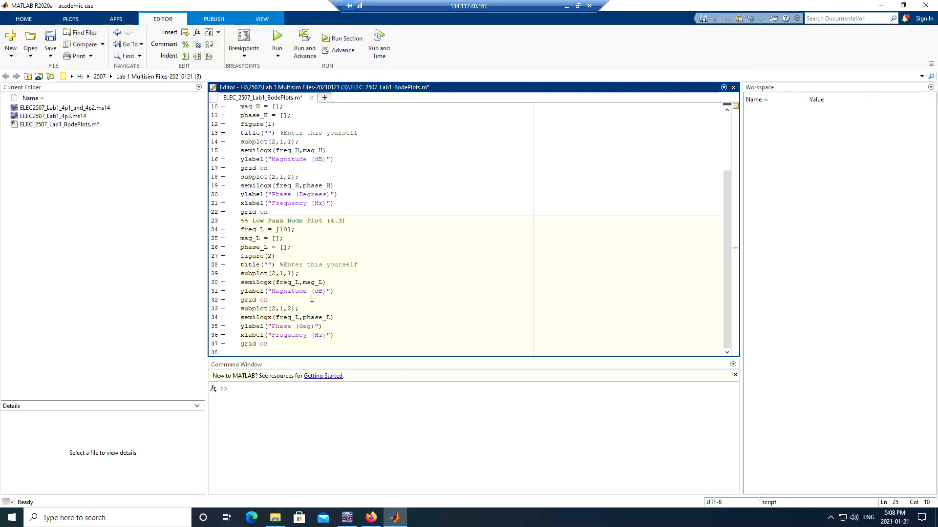
- Enter the gain -50.8 into mag_L and add separating commas to freq_L and mag_L
{"action": "left_click", "coordinate": [256, 240]}
{"action": "left_click", "coordinate": [369, 519]}
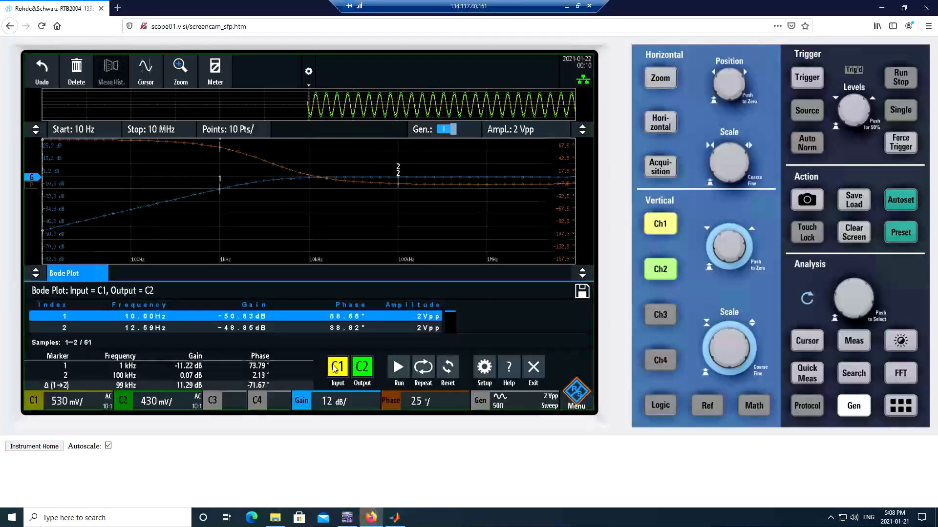
{"action": "left_click", "coordinate": [395, 518]}
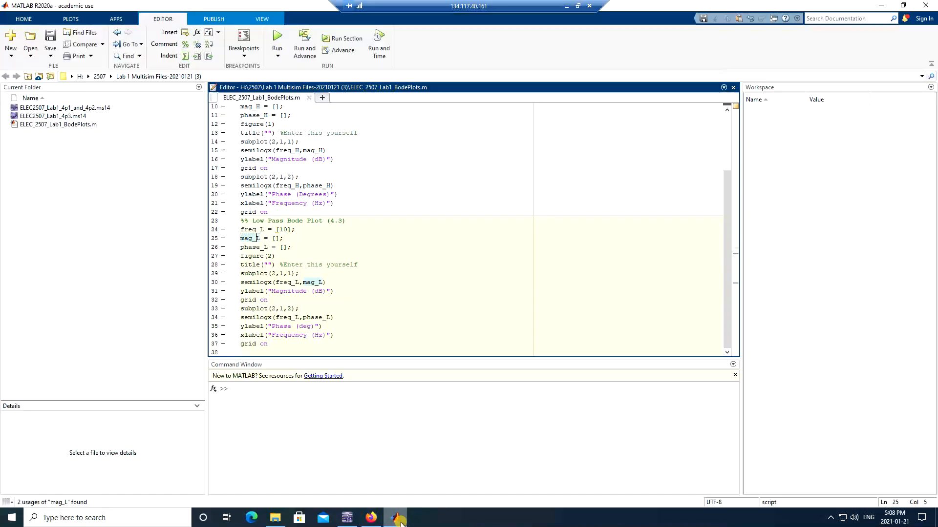
{"action": "left_click", "coordinate": [273, 238]}
{"action": "type", "text": "-50"}
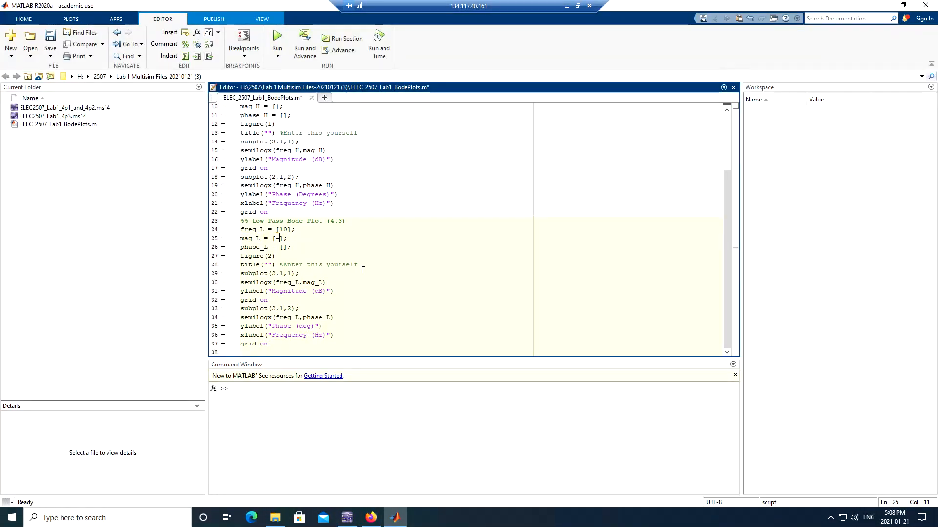
{"action": "type", "text": ".98"}
{"action": "key", "text": "Left"}
{"action": "key", "text": "BackSpace"}
{"action": "key", "text": "Up"}
{"action": "type", "text": ","}
{"action": "key", "text": "Down"}
{"action": "type", "text": ","}
- Enter the phase 88.66 into the phase_L array
{"action": "left_click", "coordinate": [284, 247]}
{"action": "double_click", "coordinate": [284, 247]}
{"action": "left_click", "coordinate": [371, 517]}
{"action": "left_click", "coordinate": [395, 516]}
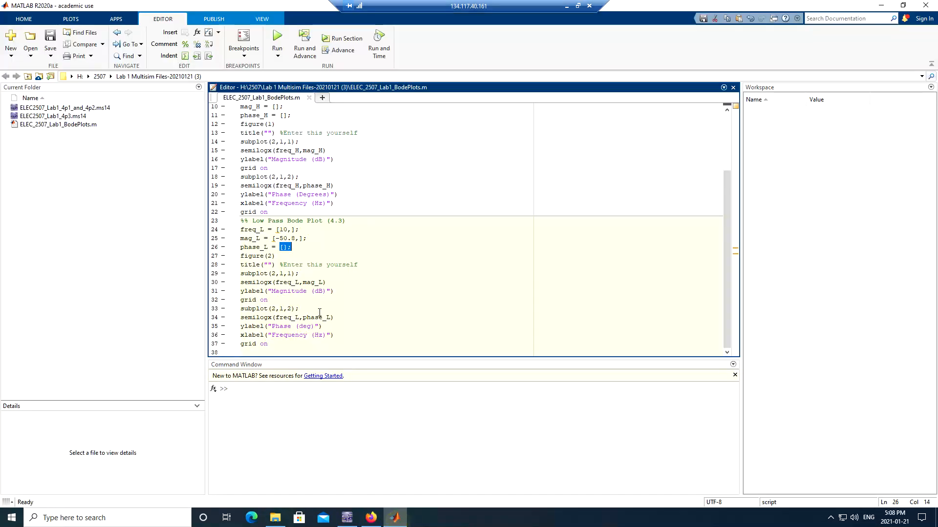
{"action": "left_click", "coordinate": [283, 248]}
{"action": "type", "text": "88.66,"}
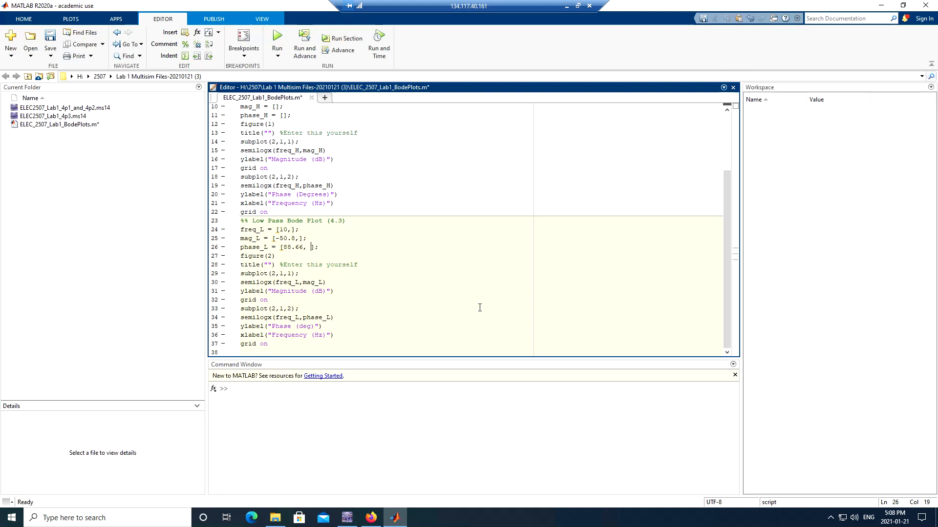
- Scroll the scope results to later rows and select the 1e3 and 10e3 frequency exponents in MATLAB
{"action": "left_click", "coordinate": [371, 518]}
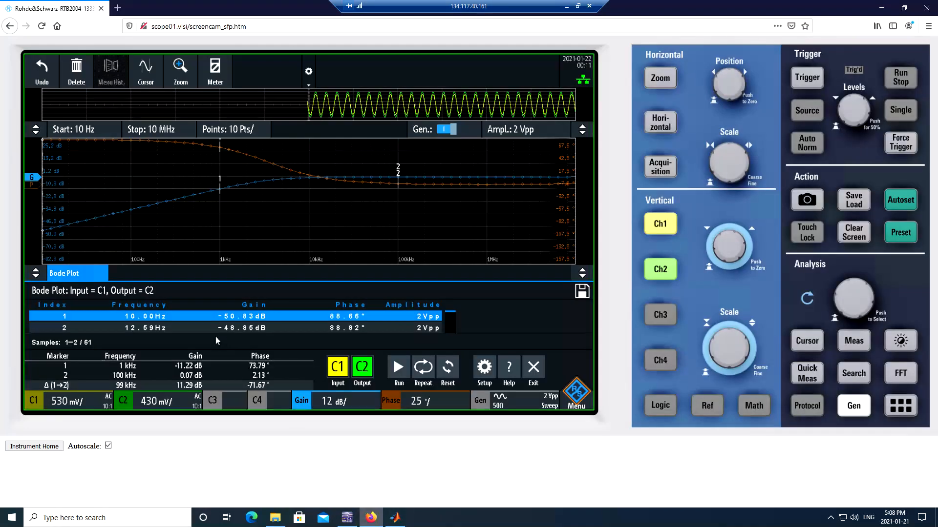
{"action": "left_click", "coordinate": [215, 331]}
{"action": "scroll", "coordinate": [217, 347], "scroll_direction": "down", "scroll_amount": 5}
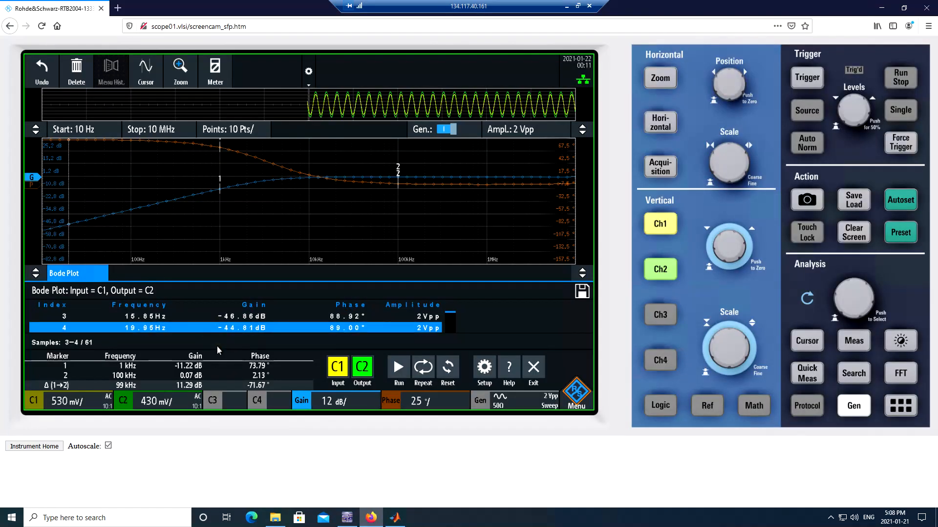
{"action": "scroll", "coordinate": [218, 348], "scroll_direction": "down", "scroll_amount": 4}
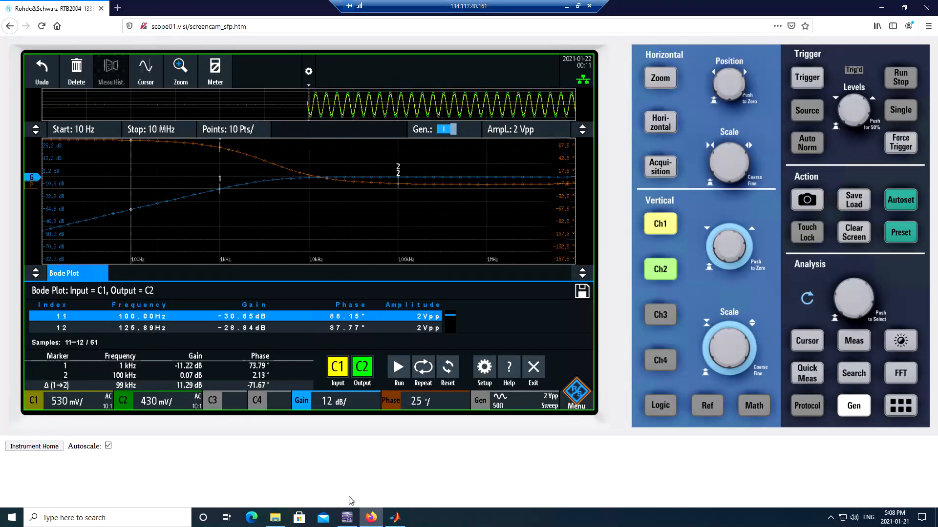
{"action": "left_click", "coordinate": [395, 518]}
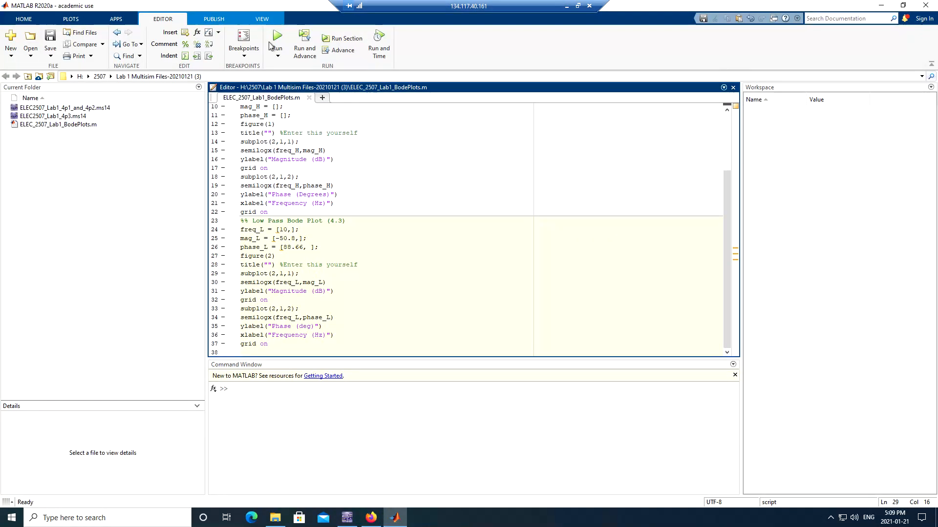
{"action": "left_click", "coordinate": [278, 317]}
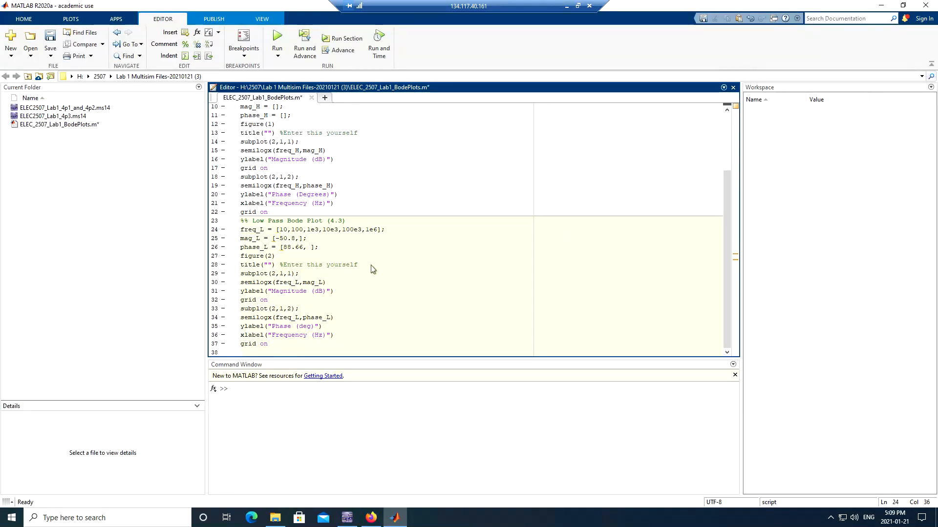
{"action": "left_click_drag", "start_coordinate": [311, 229], "coordinate": [320, 229]}
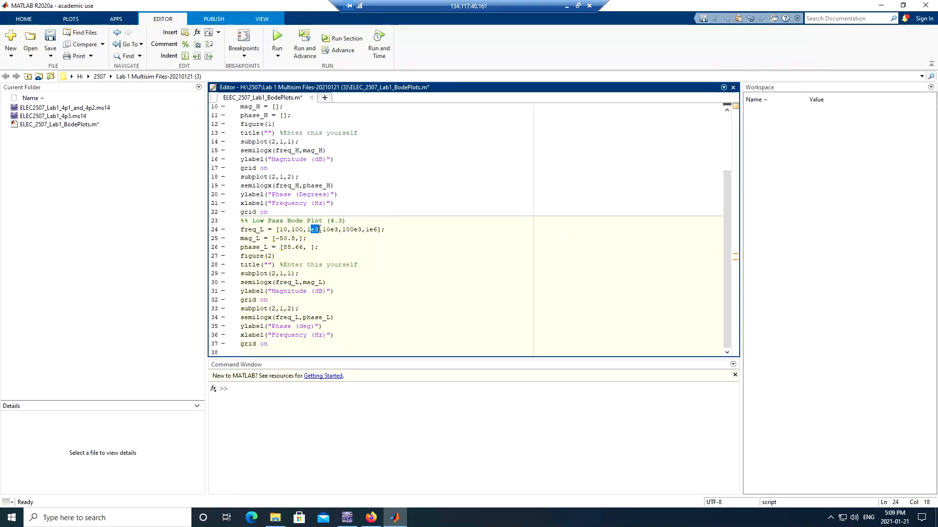
{"action": "left_click_drag", "start_coordinate": [330, 229], "coordinate": [378, 231]}
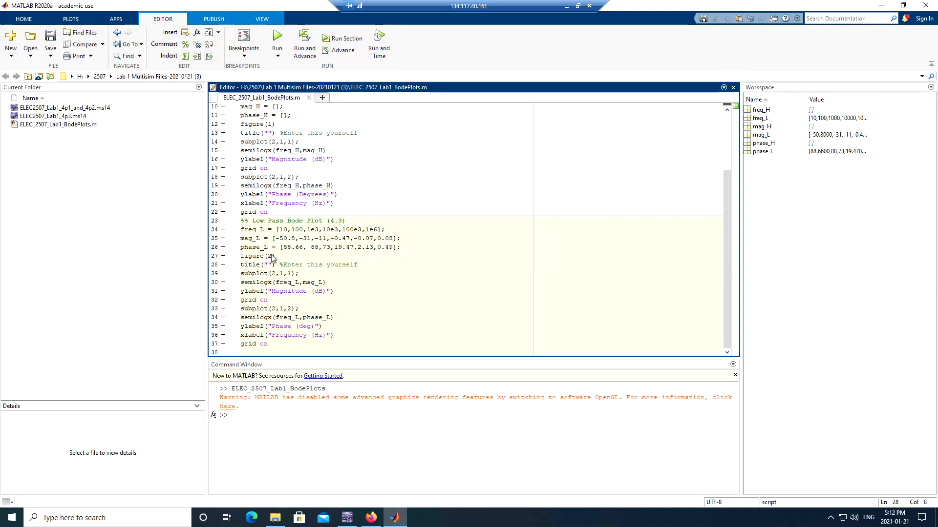
{"action": "left_click", "coordinate": [371, 518]}
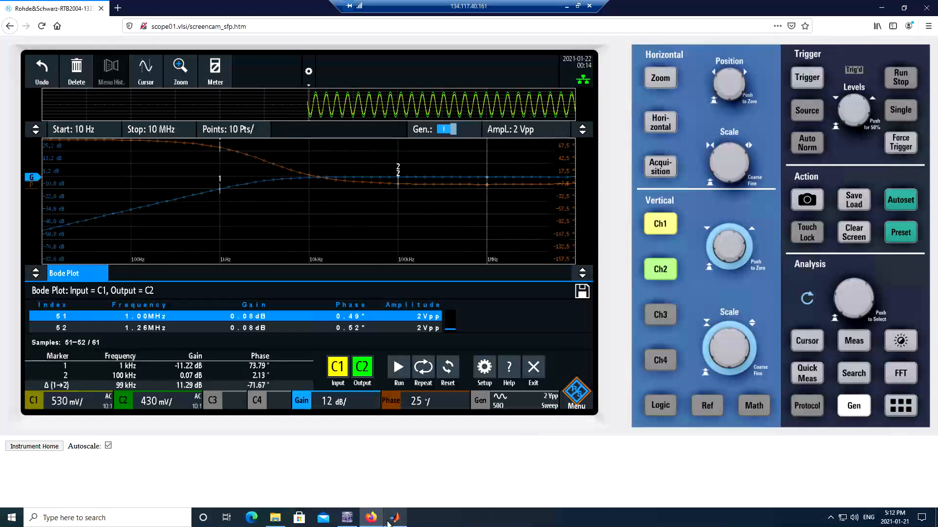
{"action": "left_click", "coordinate": [395, 518]}
- Set the figure 2 title to 'Bode Plot HPF' and run the script
{"action": "left_click", "coordinate": [267, 265]}
{"action": "type", "text": "Bode "}
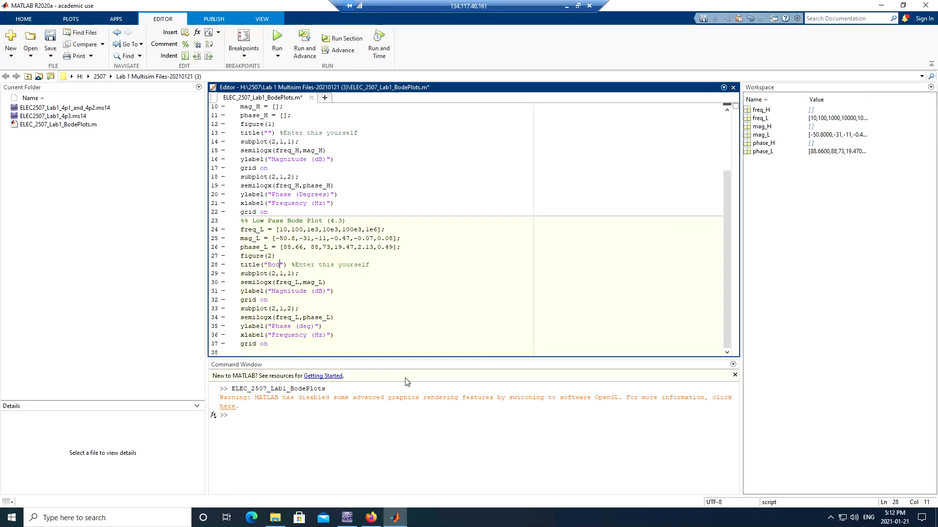
{"action": "type", "text": "Plot HPF"}
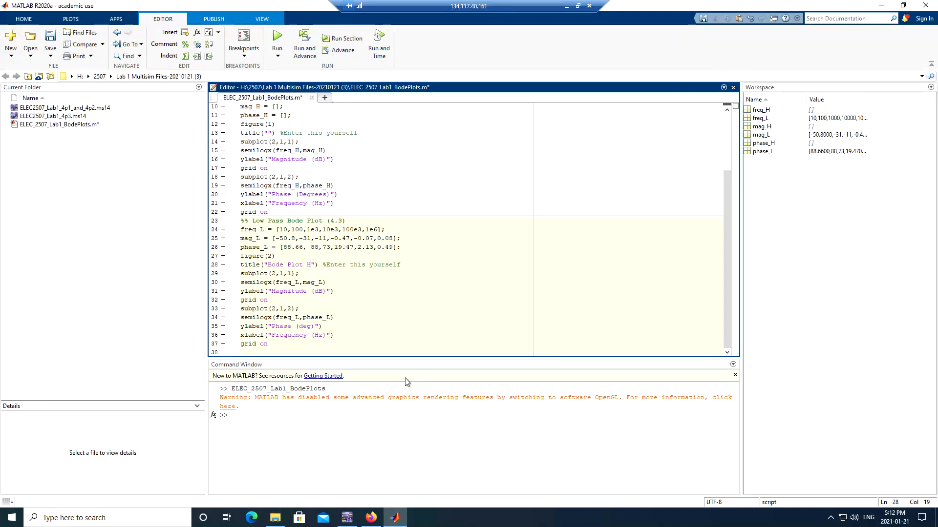
{"action": "left_click", "coordinate": [365, 186]}
{"action": "left_click", "coordinate": [277, 37]}
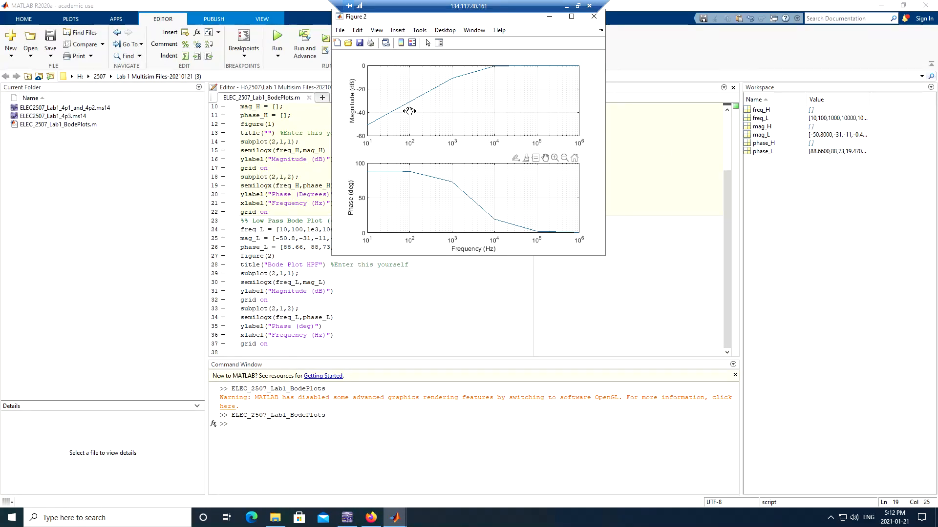
- Move Figure 2 aside and close the empty Figure 1
{"action": "left_click_drag", "start_coordinate": [473, 20], "coordinate": [472, 108]}
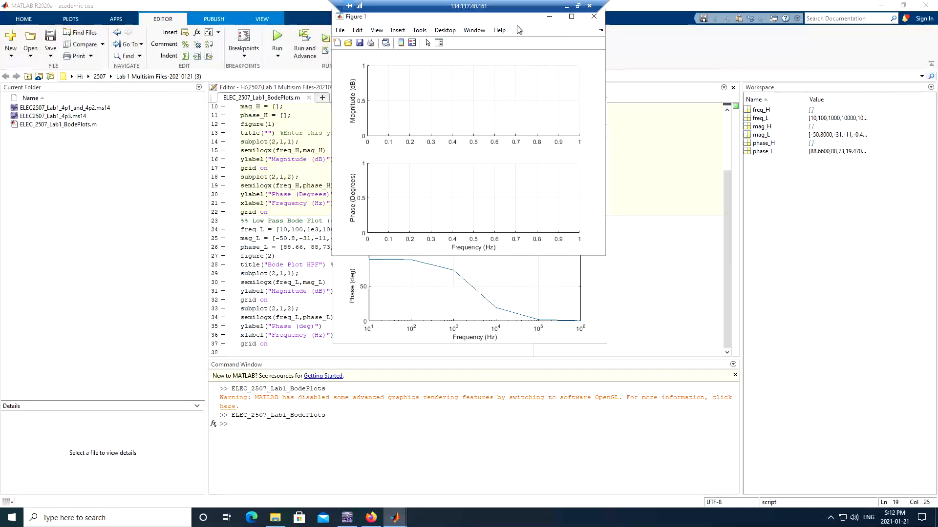
{"action": "left_click_drag", "start_coordinate": [517, 19], "coordinate": [517, 30]}
{"action": "left_click", "coordinate": [590, 31]}
{"action": "left_click_drag", "start_coordinate": [412, 266], "coordinate": [415, 266]}
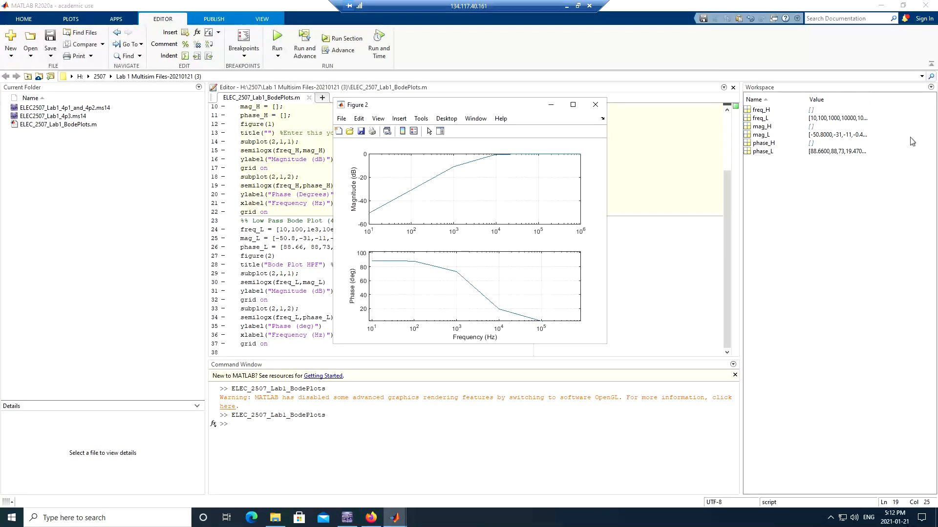
{"action": "key", "text": "alt+Tab"}
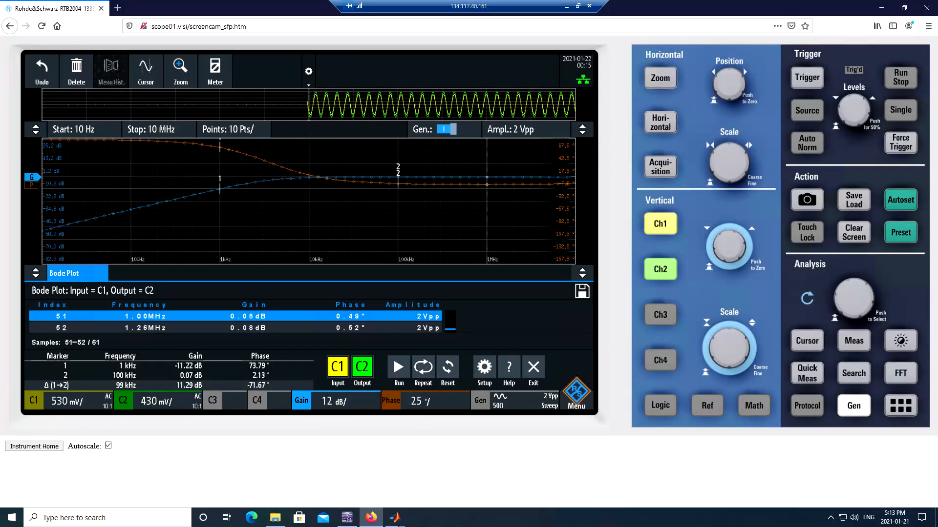
- Save Figure 2 as PNG 'BodePlotHPF' in the Lab 1 Multisim Files folder, then close it
{"action": "left_click", "coordinate": [446, 471]}
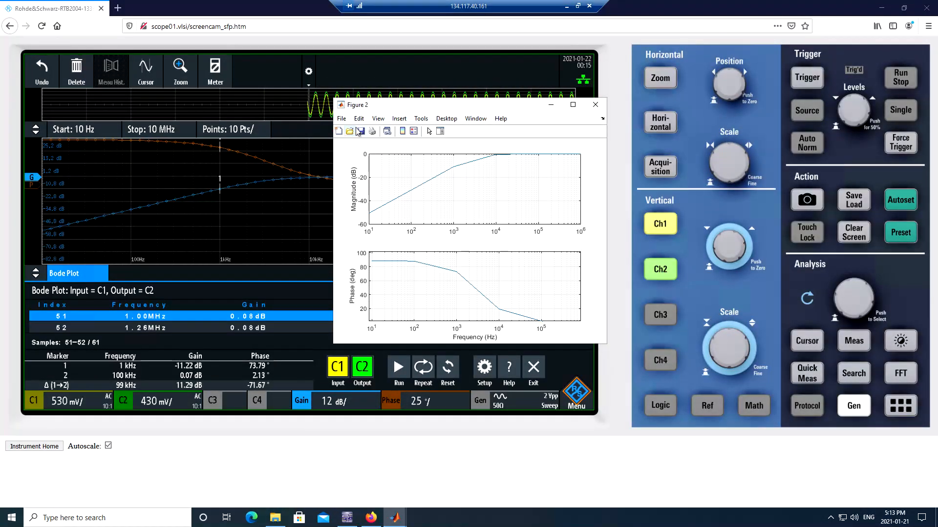
{"action": "left_click", "coordinate": [341, 119]}
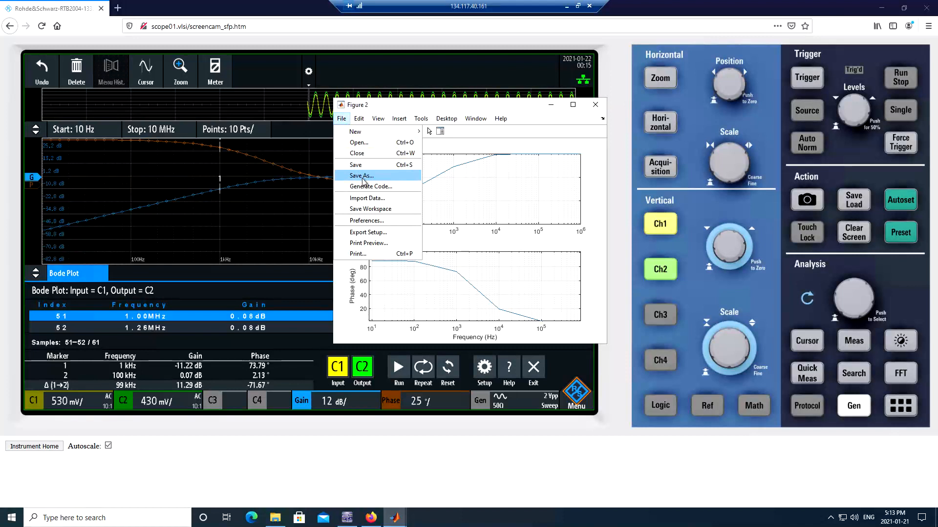
{"action": "left_click", "coordinate": [362, 177]}
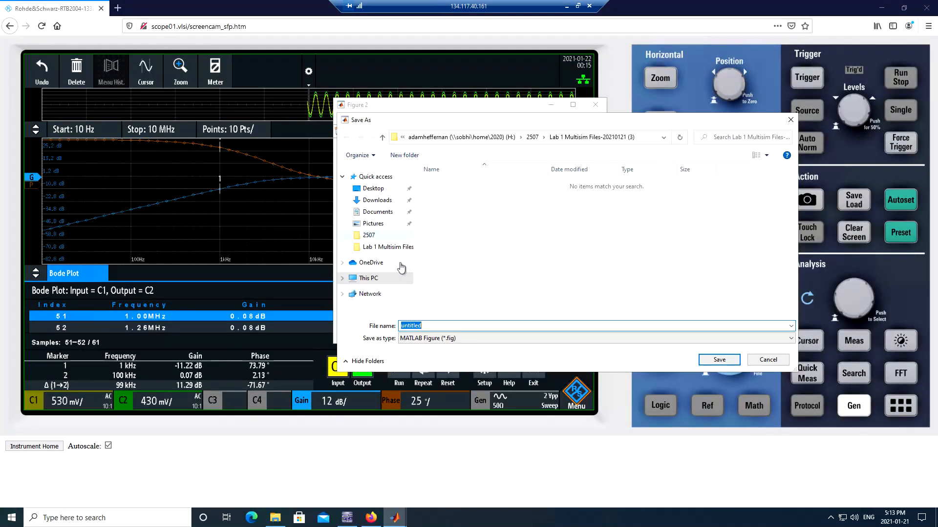
{"action": "left_click", "coordinate": [483, 338]}
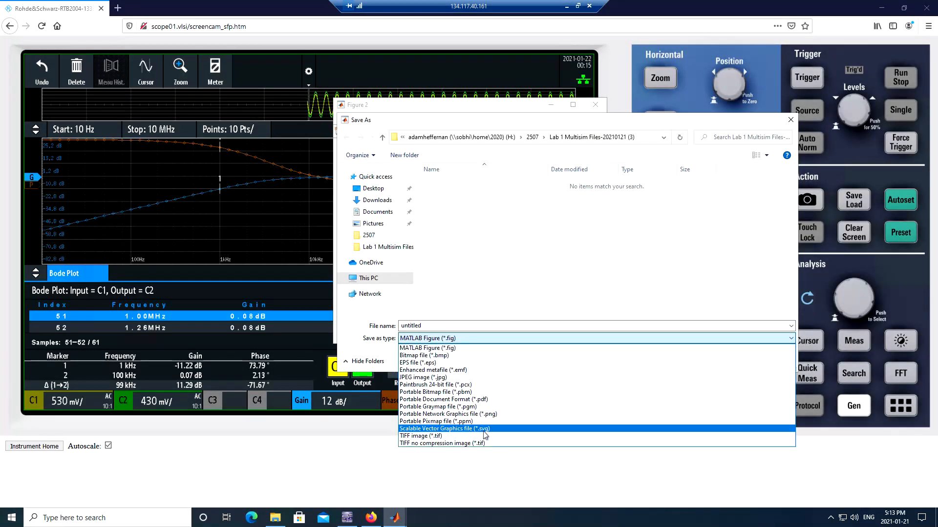
{"action": "left_click", "coordinate": [476, 414]}
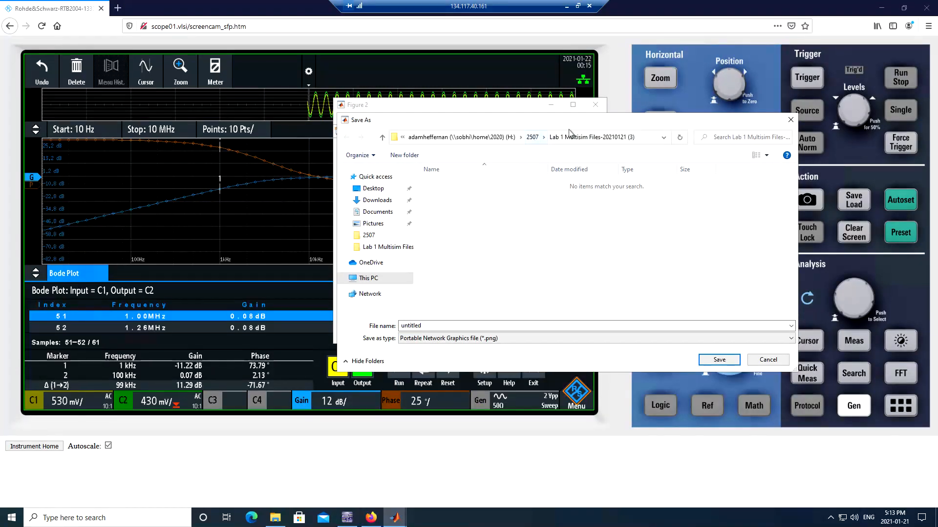
{"action": "left_click", "coordinate": [598, 143]}
{"action": "double_click", "coordinate": [413, 325]}
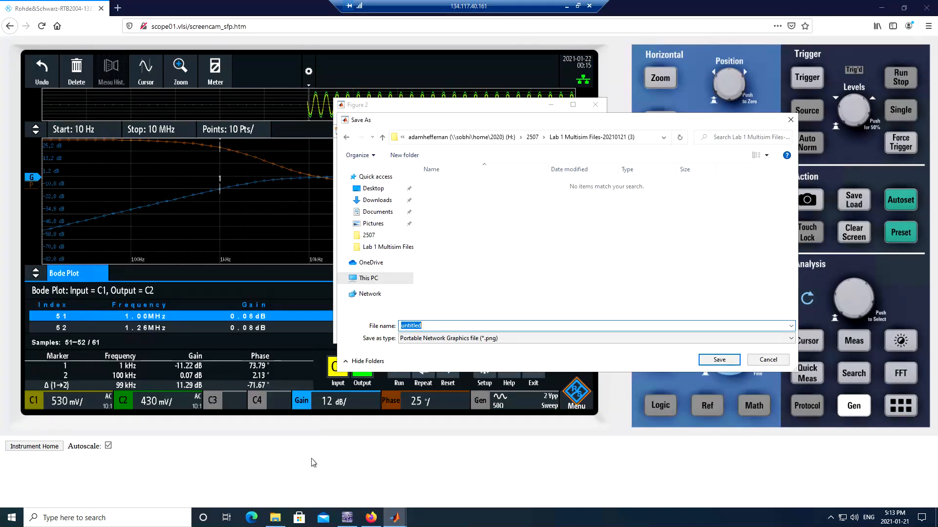
{"action": "left_click", "coordinate": [436, 330]}
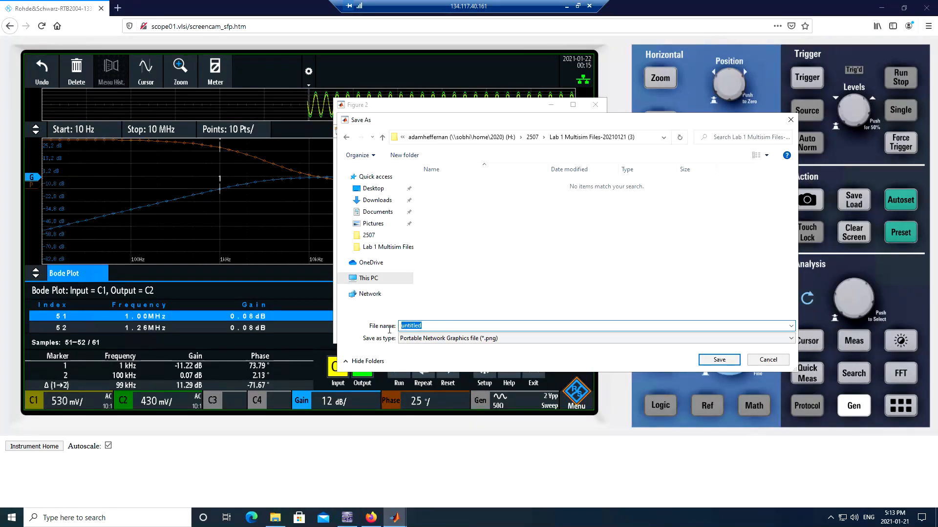
{"action": "key", "text": "BackSpace"}
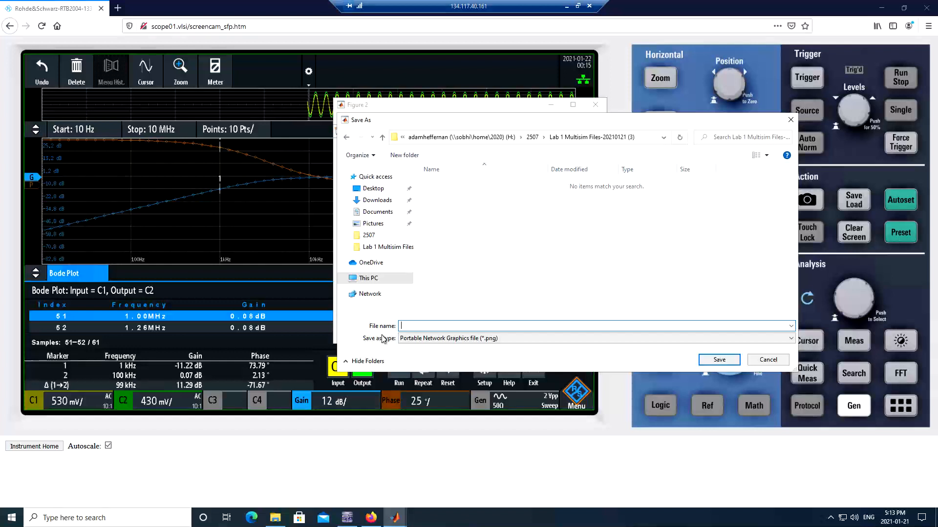
{"action": "type", "text": "BodePlotHPF"}
{"action": "key", "text": "Return"}
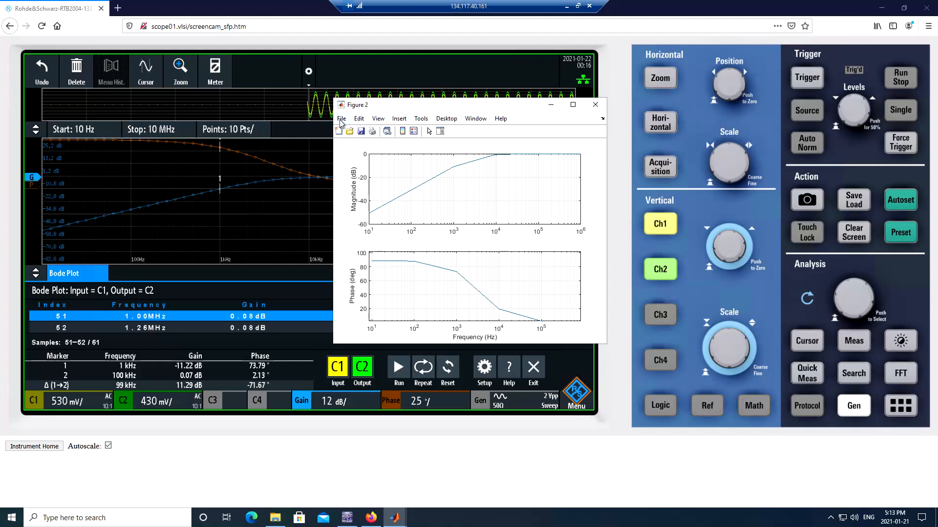
{"action": "left_click", "coordinate": [595, 105]}
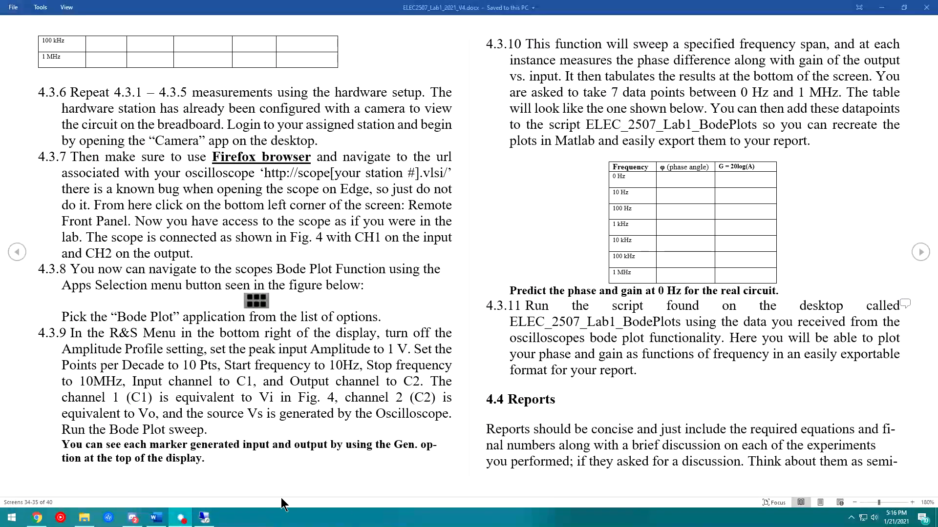
- Advance the Word handout and highlight the sentences about uploading a single PDF/Word file
{"action": "right_click", "coordinate": [210, 517]}
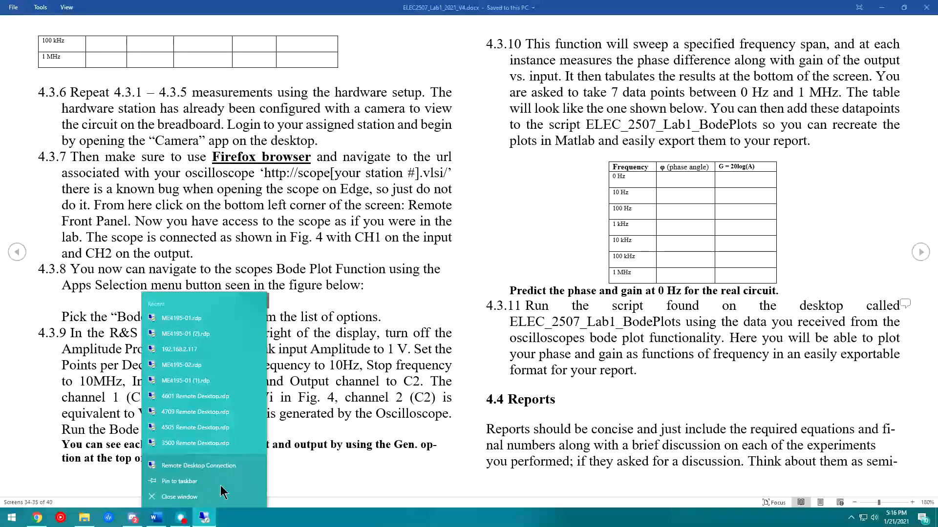
{"action": "left_click", "coordinate": [423, 448]}
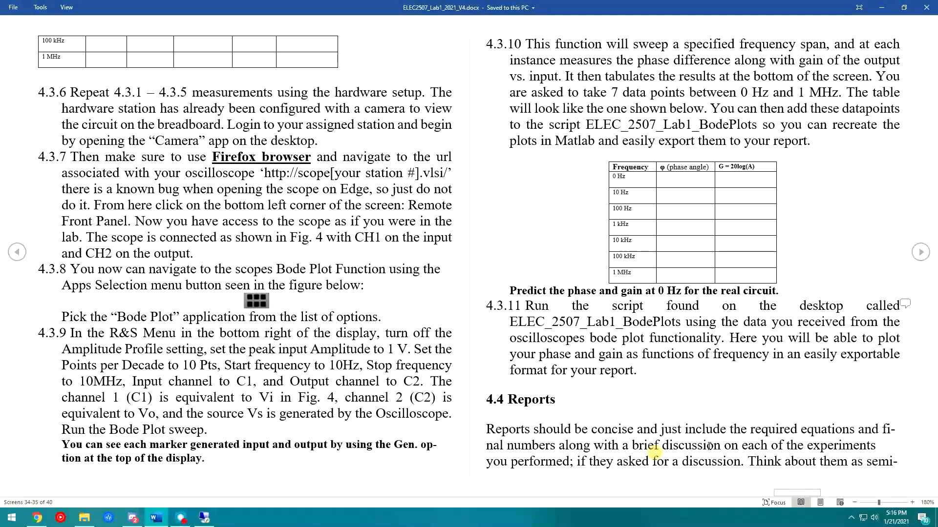
{"action": "left_click", "coordinate": [921, 253]}
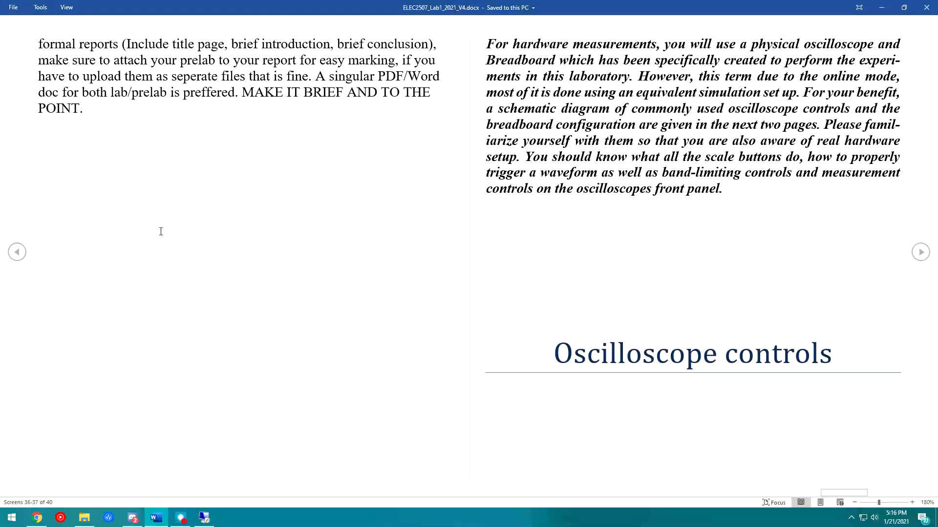
{"action": "left_click_drag", "start_coordinate": [247, 73], "coordinate": [207, 92]}
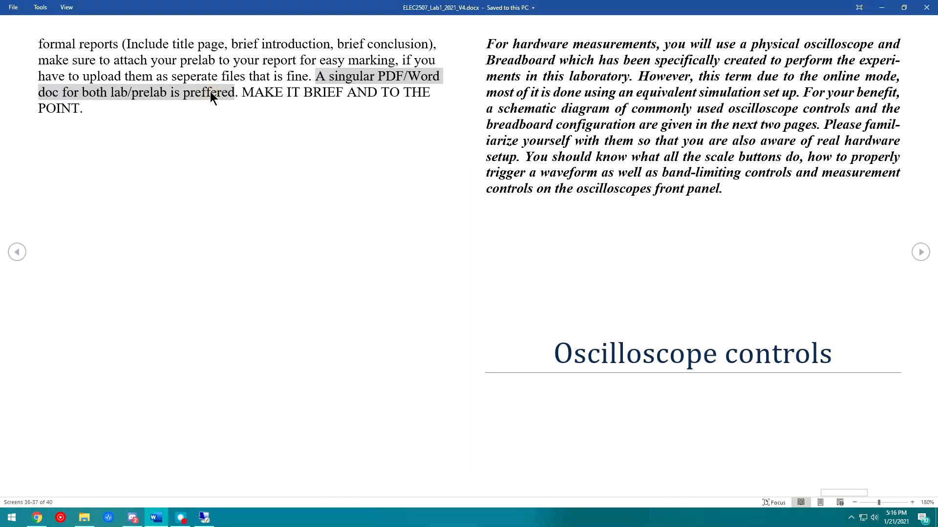
{"action": "left_click_drag", "start_coordinate": [242, 93], "coordinate": [107, 107]}
{"action": "left_click", "coordinate": [102, 105]}
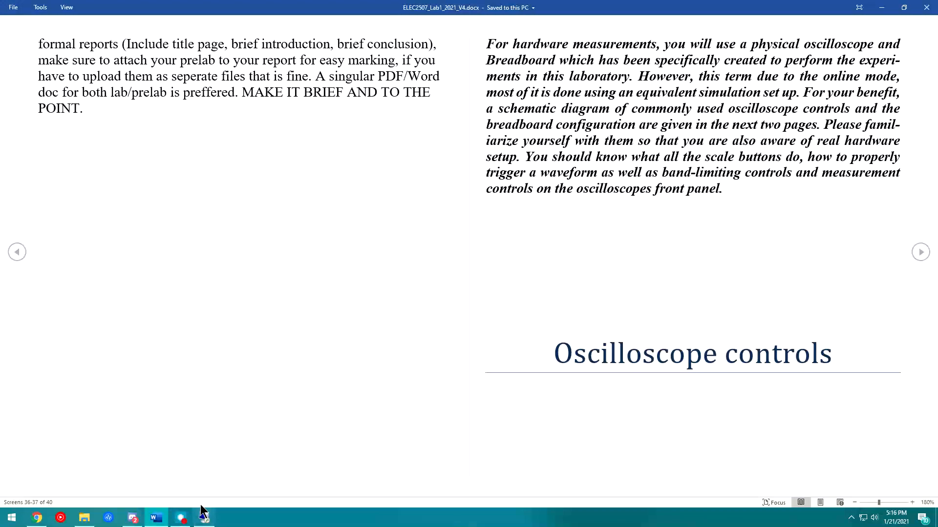
- Bring the remote desktop session with the oscilloscope back to the front
{"action": "left_click", "coordinate": [203, 519]}
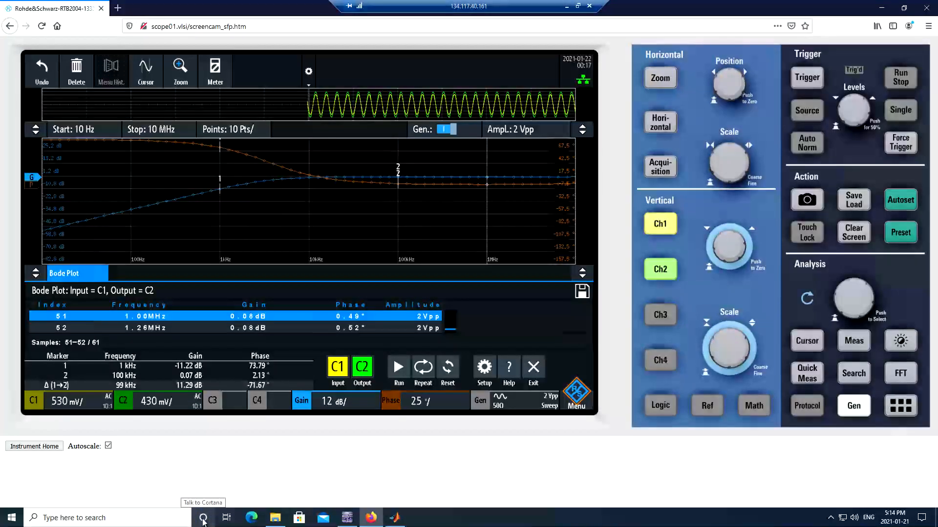
{"action": "left_click", "coordinate": [567, 6]}
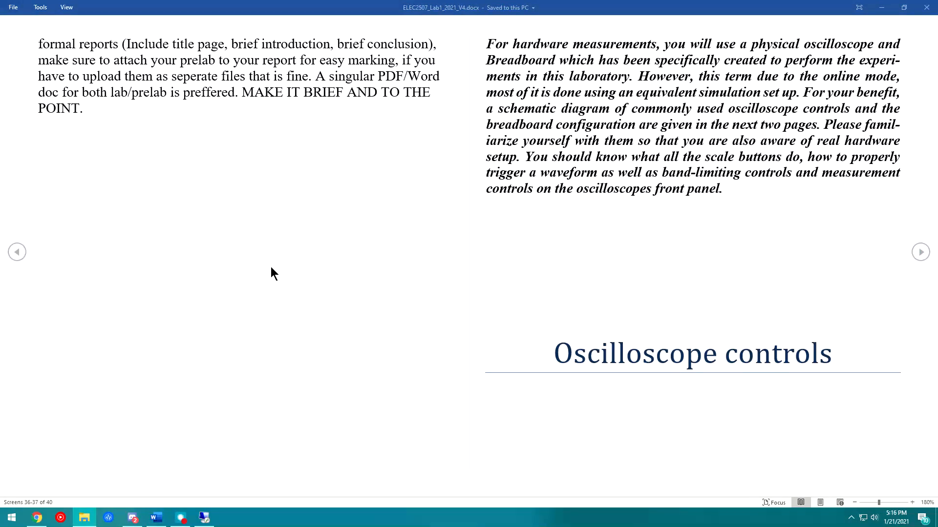
{"action": "left_click", "coordinate": [881, 9]}
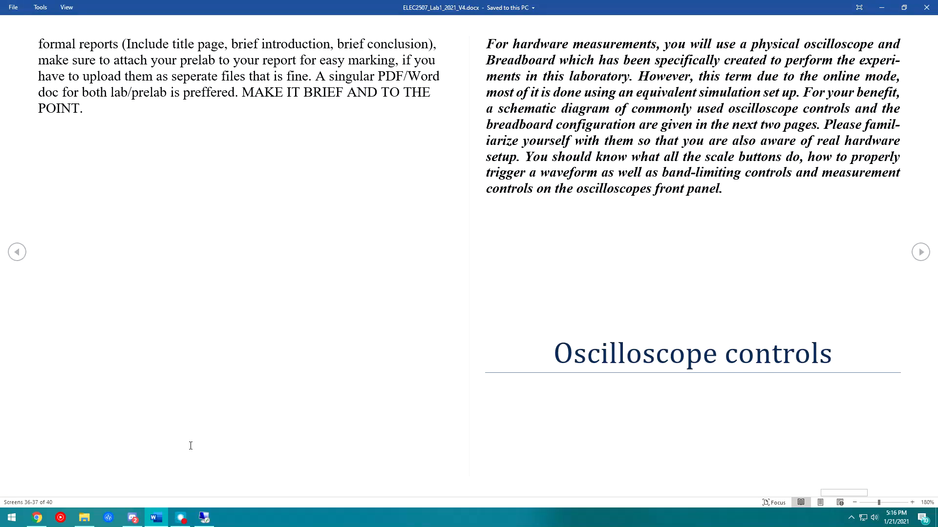
{"action": "left_click", "coordinate": [204, 518]}
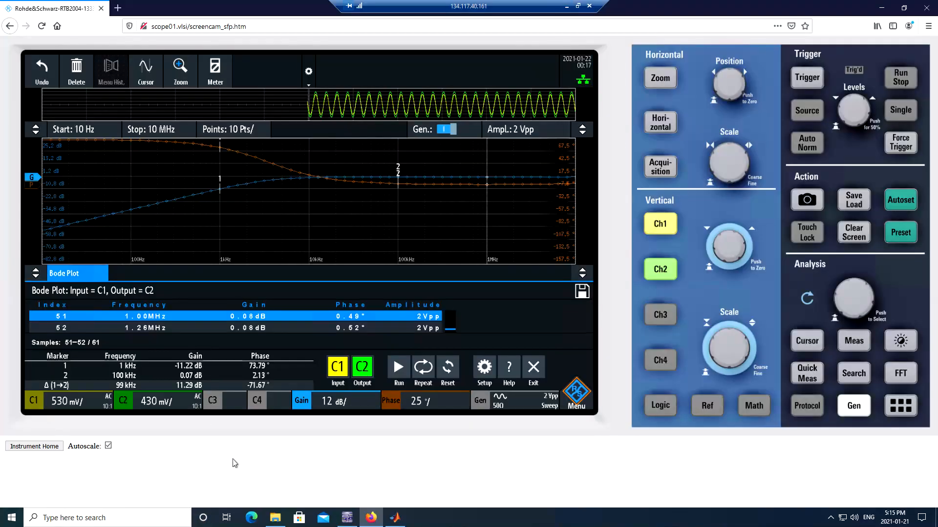
- Confirm BodePlotHPF.png is in the Lab 1 Multisim Files folder, then return to Multisim's Bode plotter
{"action": "left_click", "coordinate": [281, 498]}
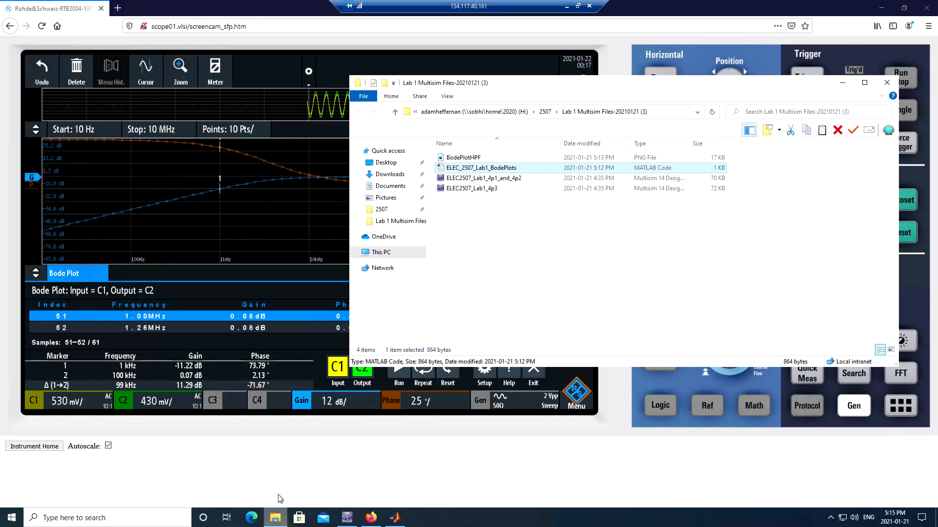
{"action": "left_click", "coordinate": [491, 230]}
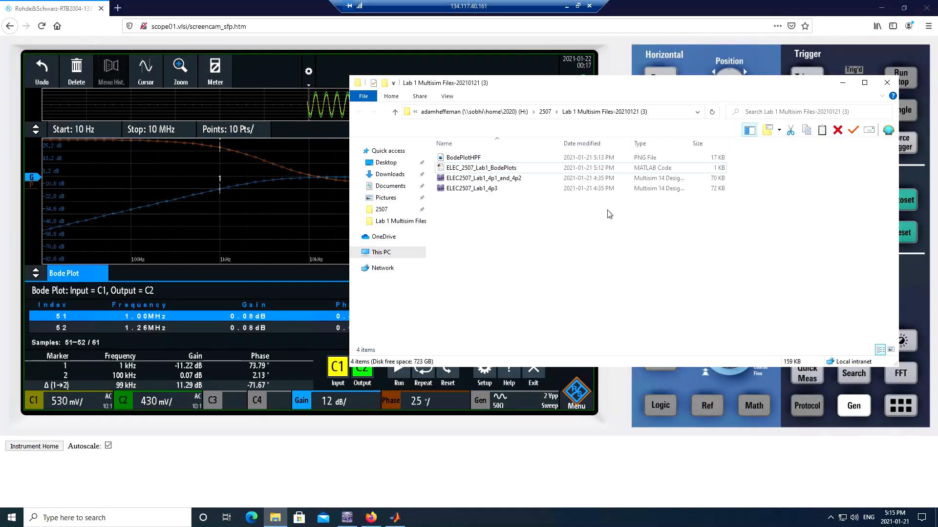
{"action": "left_click", "coordinate": [566, 6]}
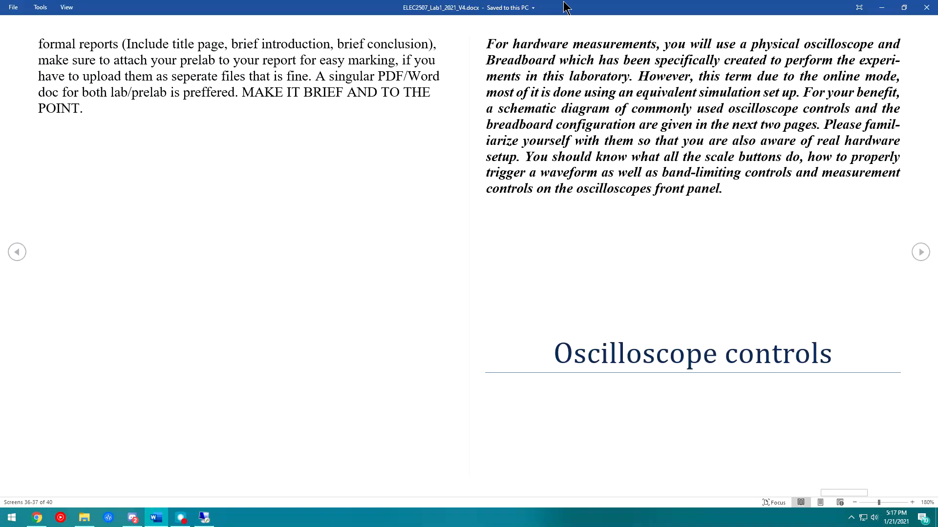
{"action": "scroll", "coordinate": [432, 225], "scroll_direction": "up", "scroll_amount": 1}
{"action": "scroll", "coordinate": [431, 225], "scroll_direction": "down", "scroll_amount": 1}
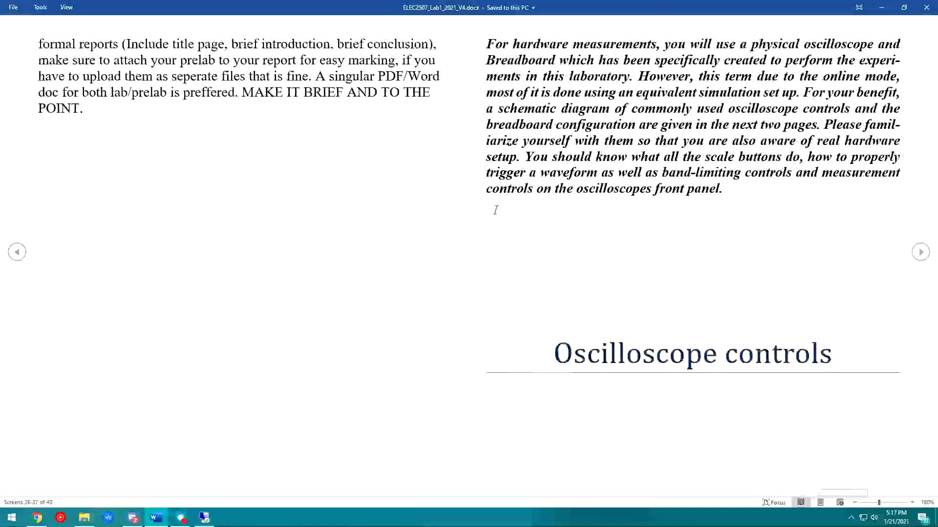
{"action": "scroll", "coordinate": [558, 211], "scroll_direction": "down", "scroll_amount": 1}
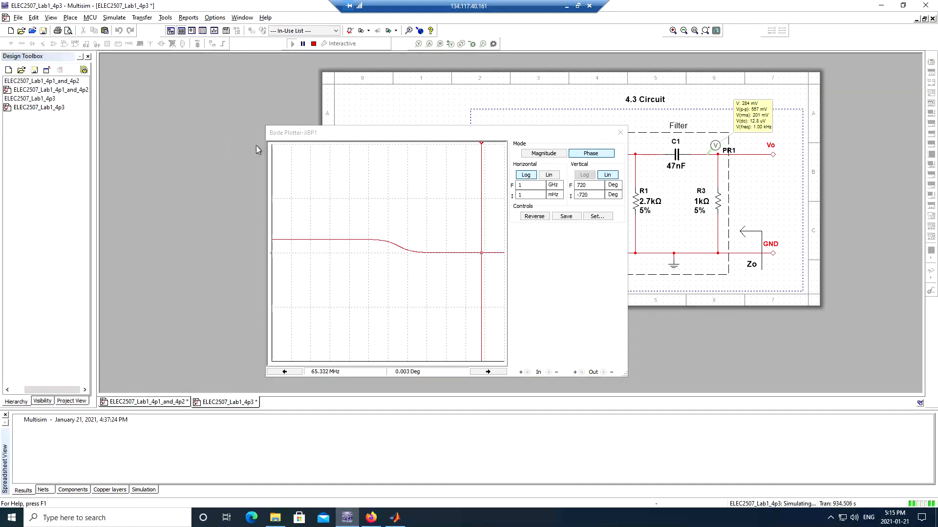
{"action": "left_click", "coordinate": [274, 147]}
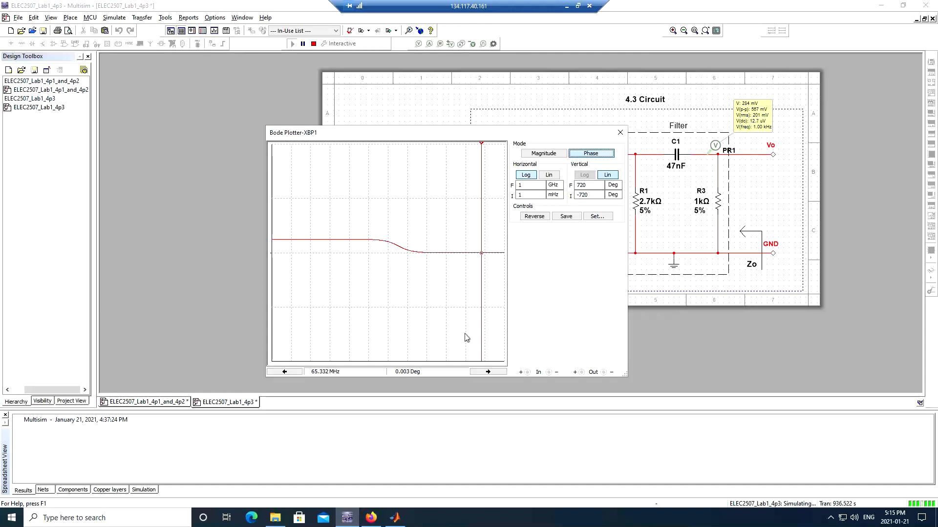
{"action": "left_click", "coordinate": [543, 154]}
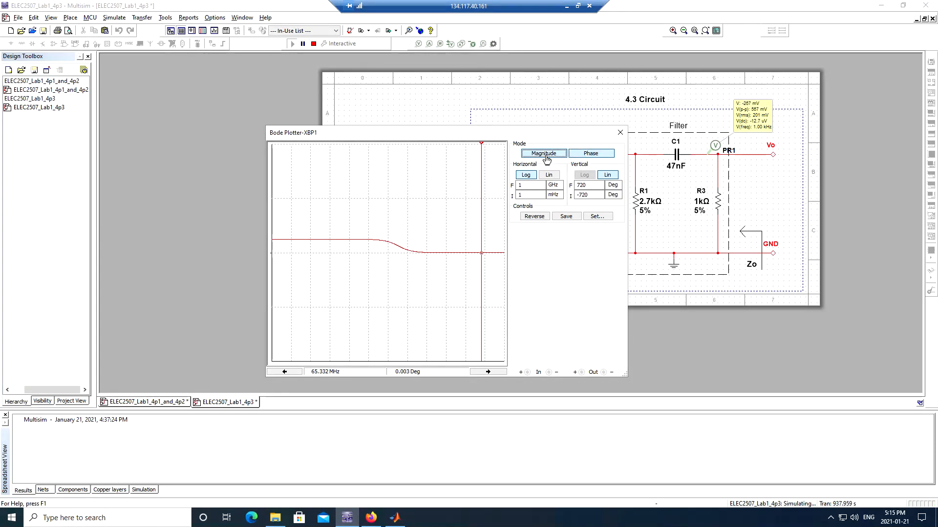
{"action": "left_click", "coordinate": [584, 158]}
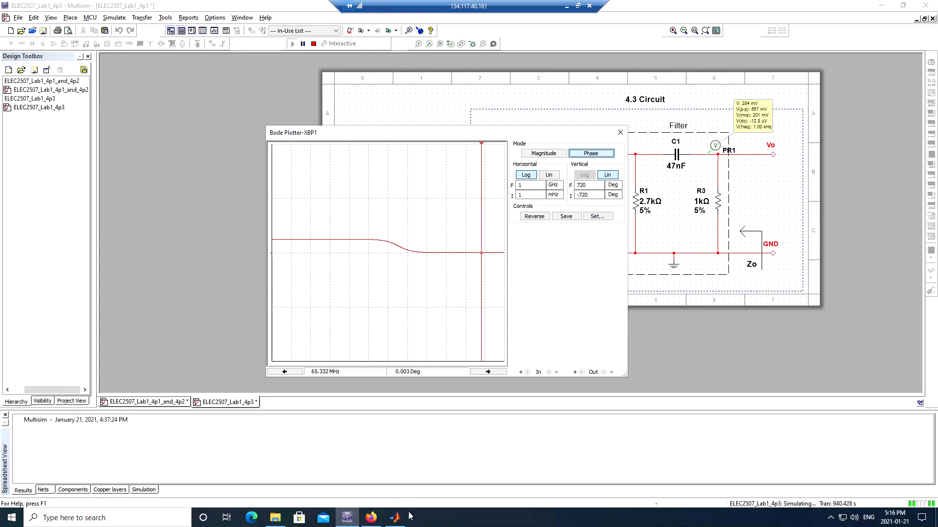
{"action": "left_click", "coordinate": [393, 520]}
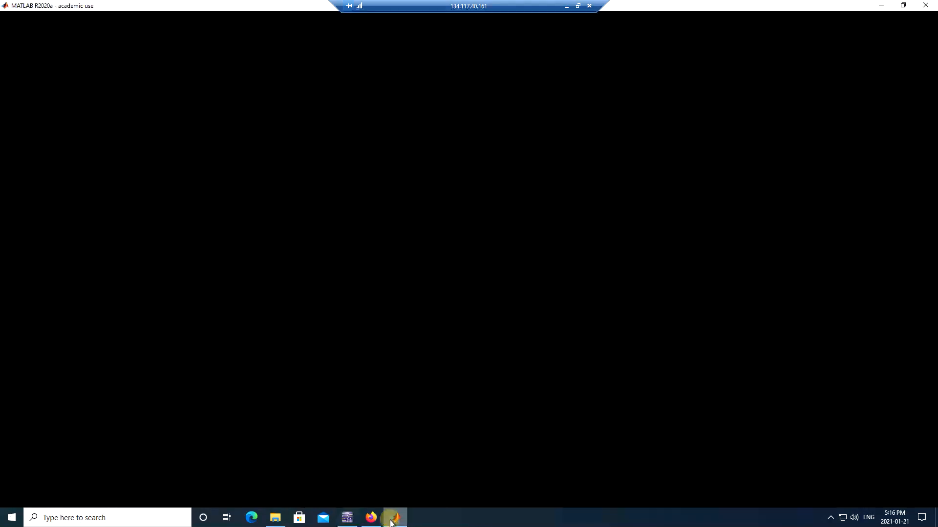
{"action": "left_click", "coordinate": [393, 520]}
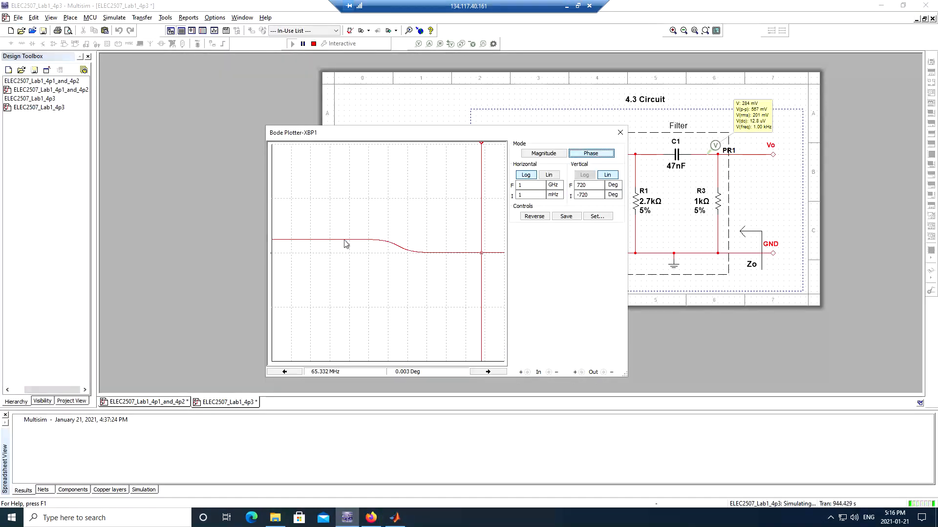